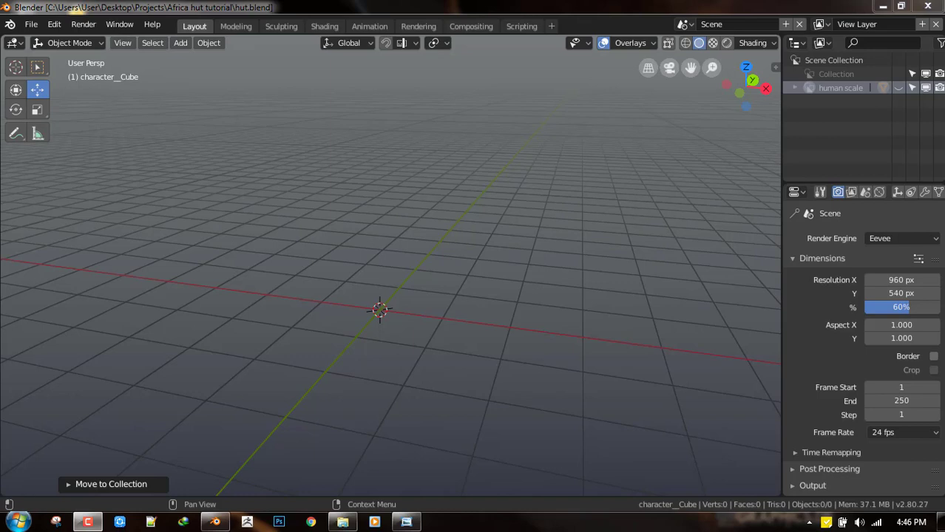
# Step: Bring up the hut reference photo and examine its conical thatched roof, mud walls, wooden posts and doorway
pyautogui.moveTo(944, 126); pyautogui.dragTo(634, 35)
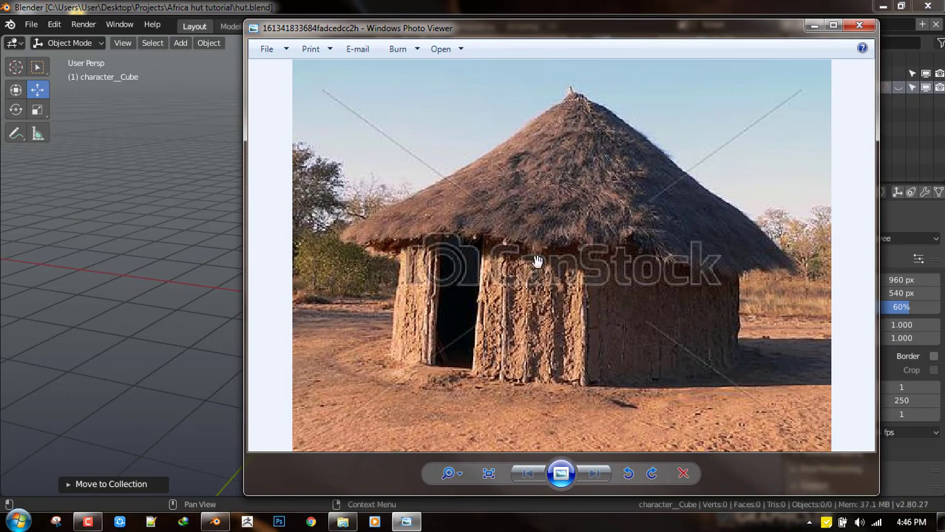
pyautogui.scroll(-1, 546, 253)
pyautogui.scroll(1, 582, 236)
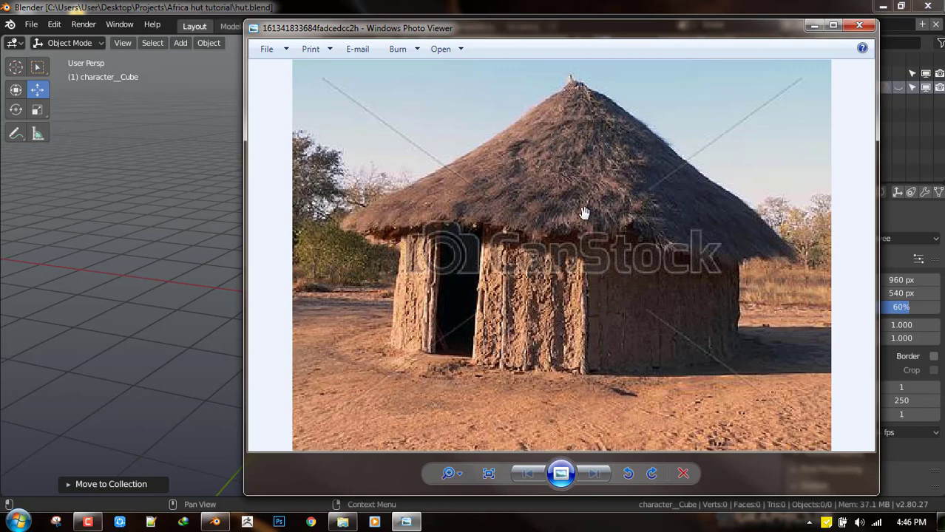
pyautogui.moveTo(574, 33); pyautogui.dragTo(551, 32)
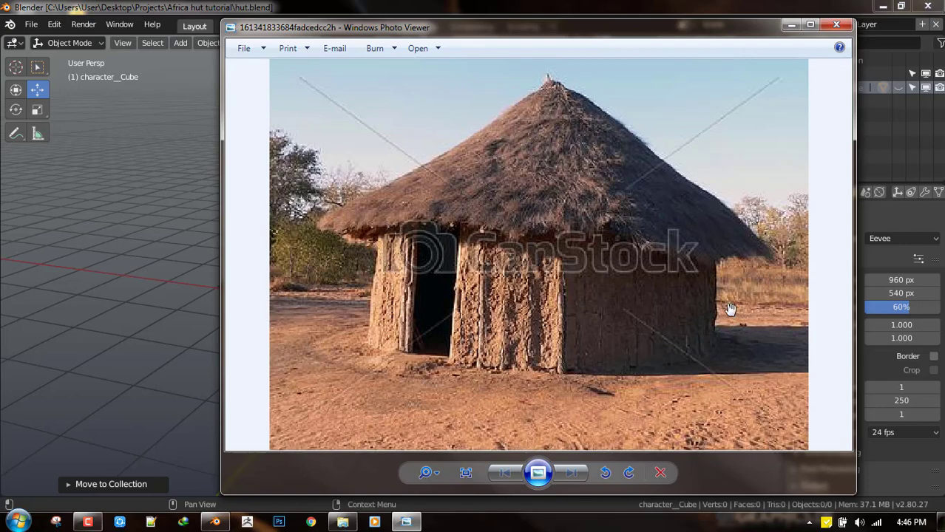
pyautogui.scroll(2, 730, 308)
pyautogui.moveTo(547, 343); pyautogui.dragTo(625, 344)
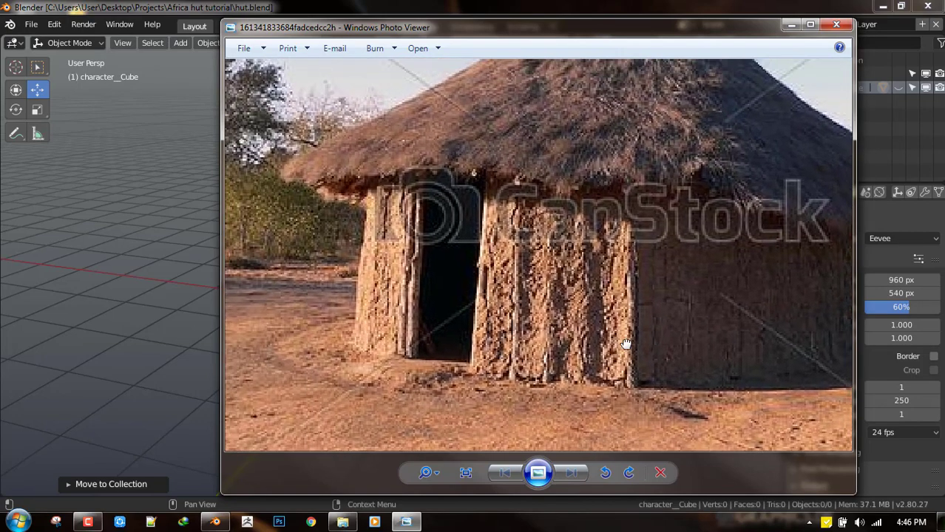
pyautogui.scroll(-1, 617, 346)
pyautogui.scroll(-1, 539, 309)
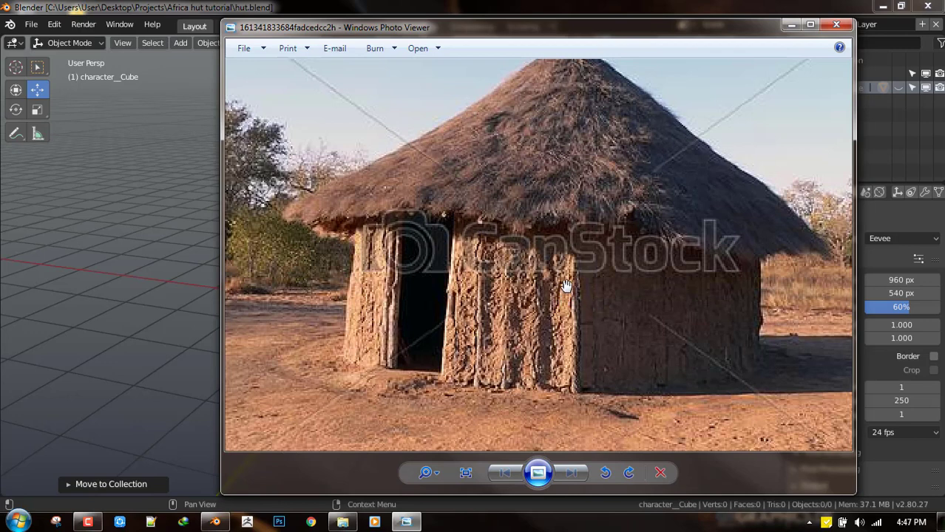
pyautogui.moveTo(421, 312); pyautogui.dragTo(577, 306)
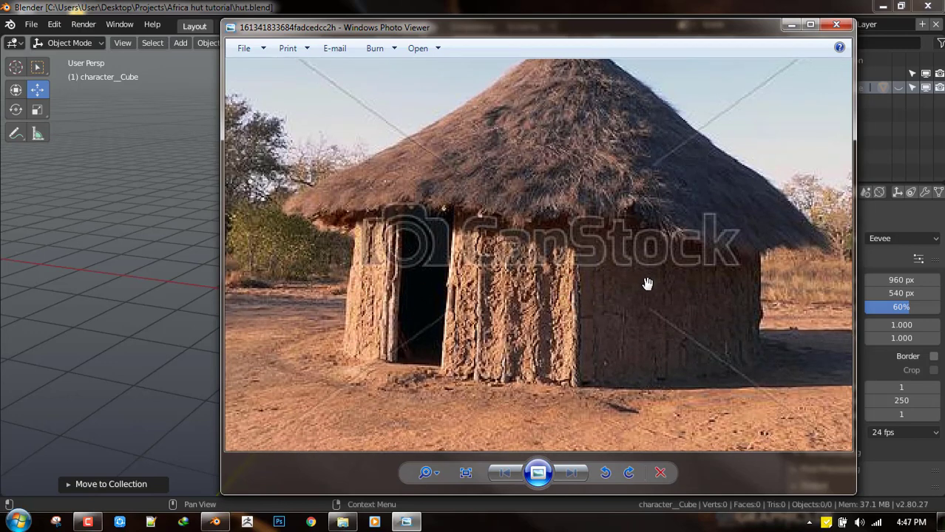
pyautogui.scroll(2, 540, 327)
pyautogui.scroll(-3, 584, 289)
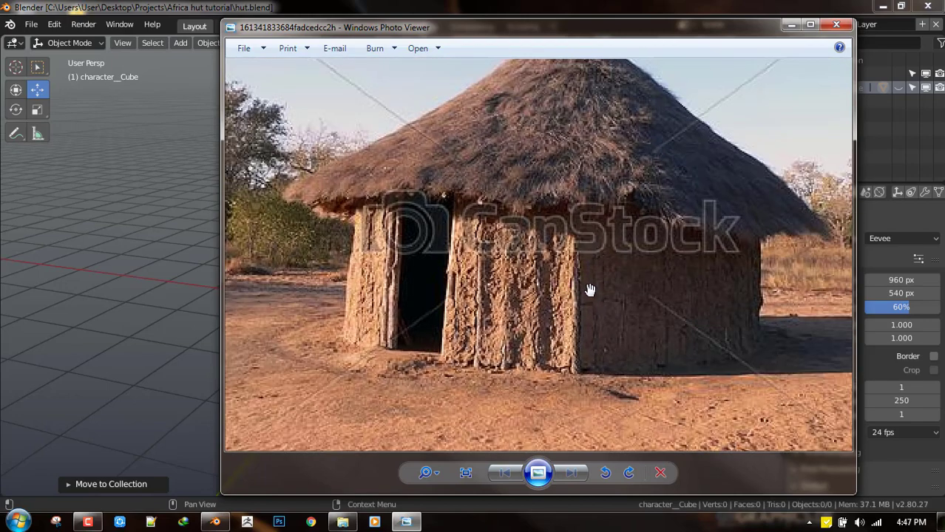
pyautogui.scroll(1, 591, 291)
pyautogui.scroll(1, 585, 268)
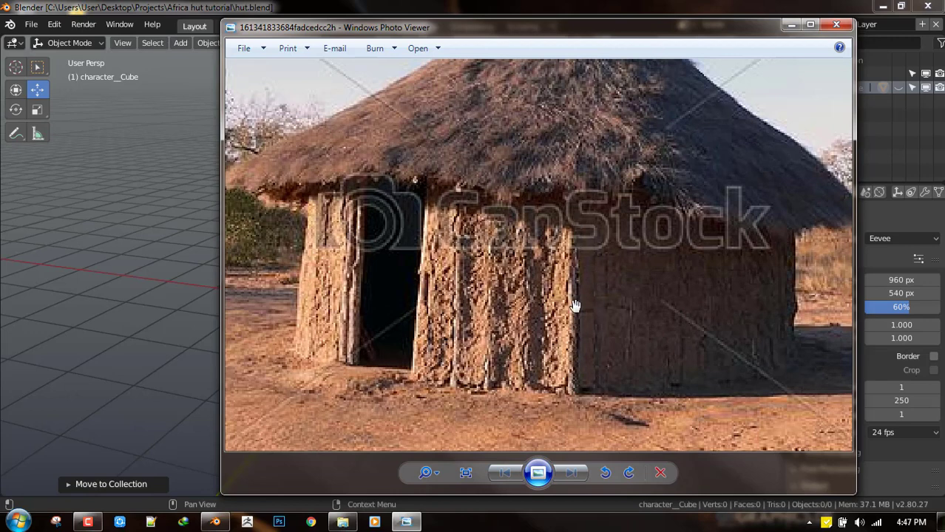
pyautogui.moveTo(580, 276); pyautogui.dragTo(665, 283)
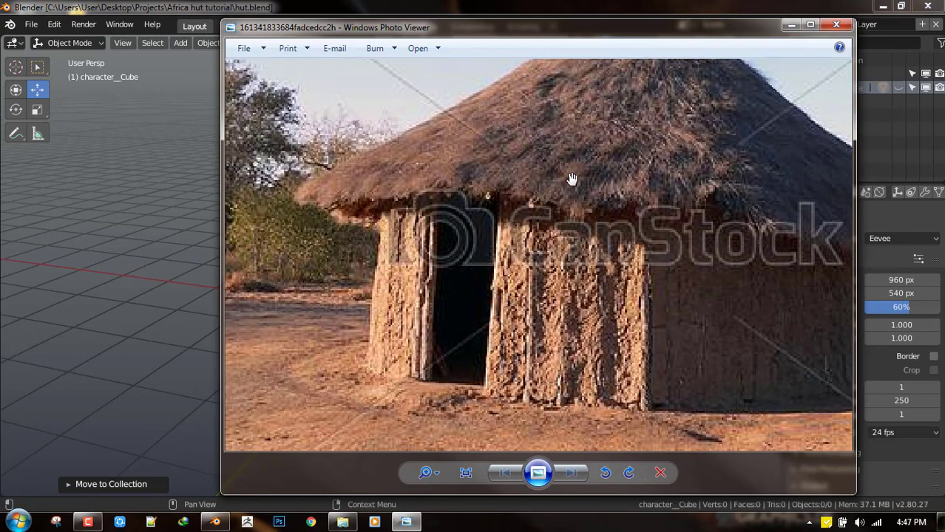
pyautogui.scroll(-3, 520, 236)
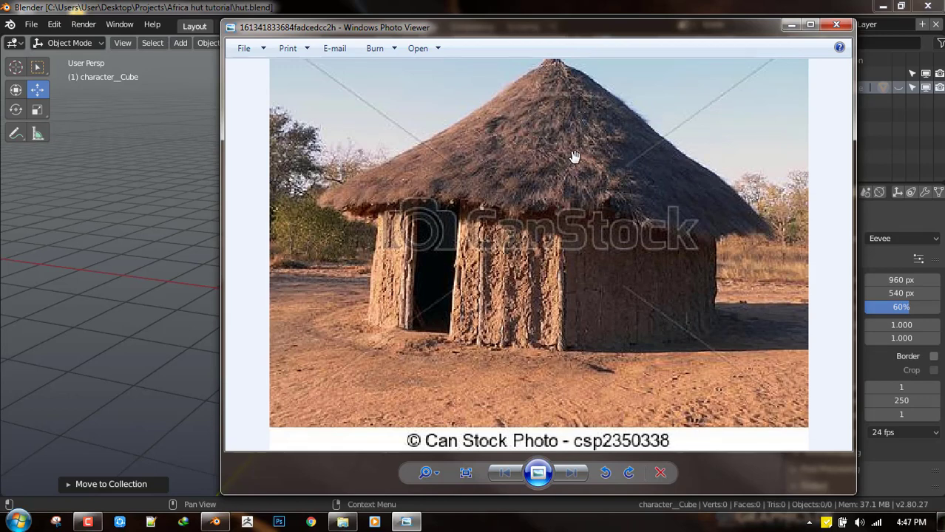
pyautogui.scroll(3, 593, 126)
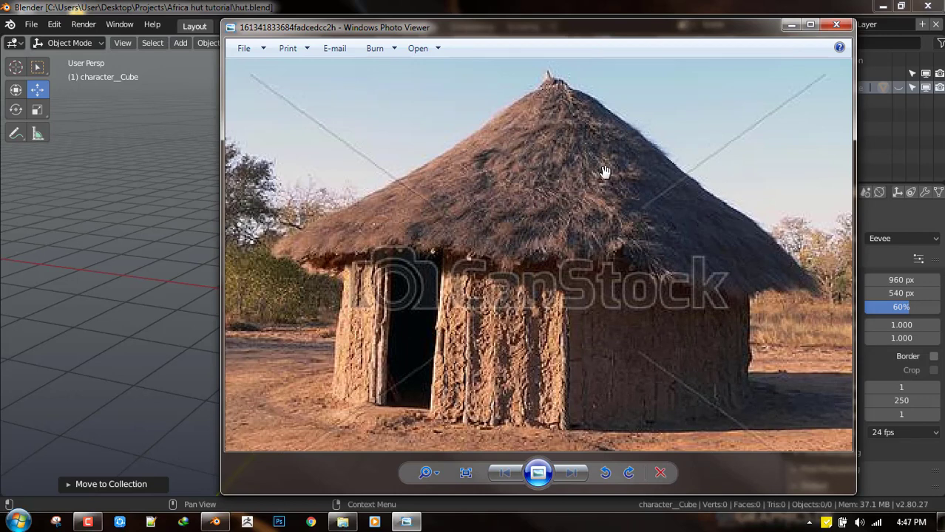
pyautogui.scroll(-1, 625, 201)
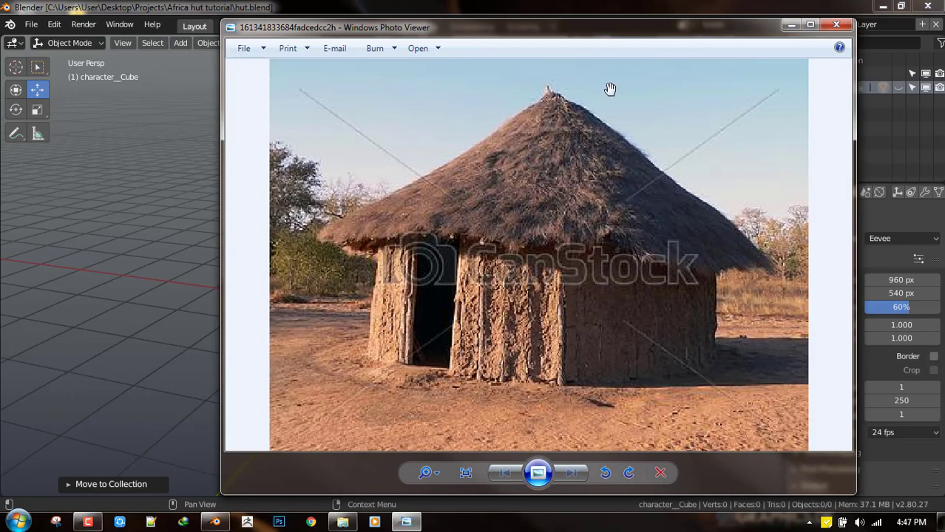
pyautogui.moveTo(624, 36); pyautogui.dragTo(944, 44)
# Step: Add a cylinder mesh at the world origin as the base for the hut walls
pyautogui.moveTo(545, 238); pyautogui.dragTo(576, 134, button='middle')
pyautogui.hotkey('shift', 'a')
pyautogui.moveTo(576, 135)
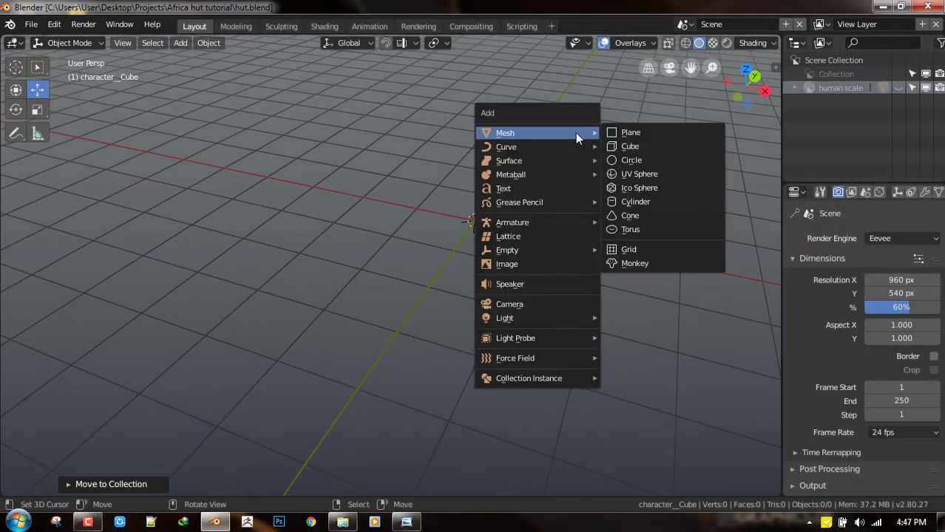
pyautogui.click(634, 201)
pyautogui.moveTo(348, 241); pyautogui.dragTo(375, 226, button='middle')
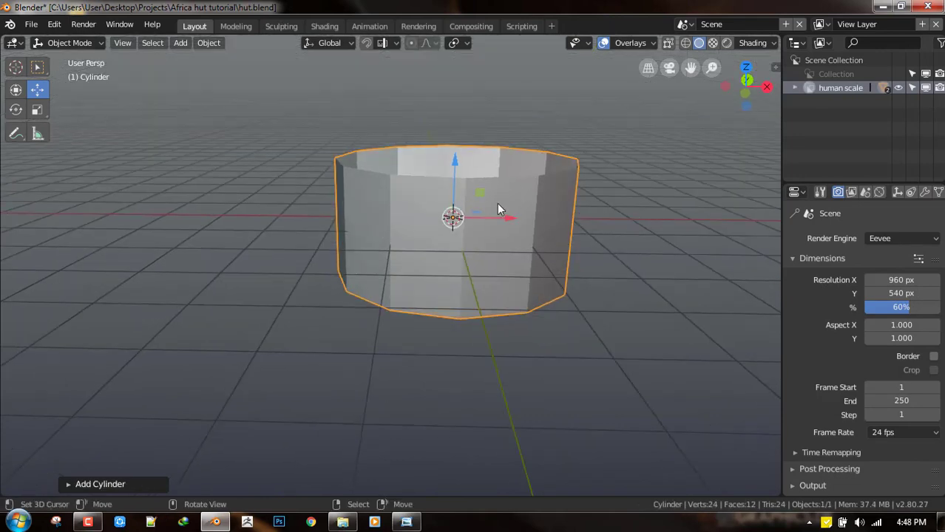
pyautogui.moveTo(497, 203); pyautogui.dragTo(185, 467, button='middle')
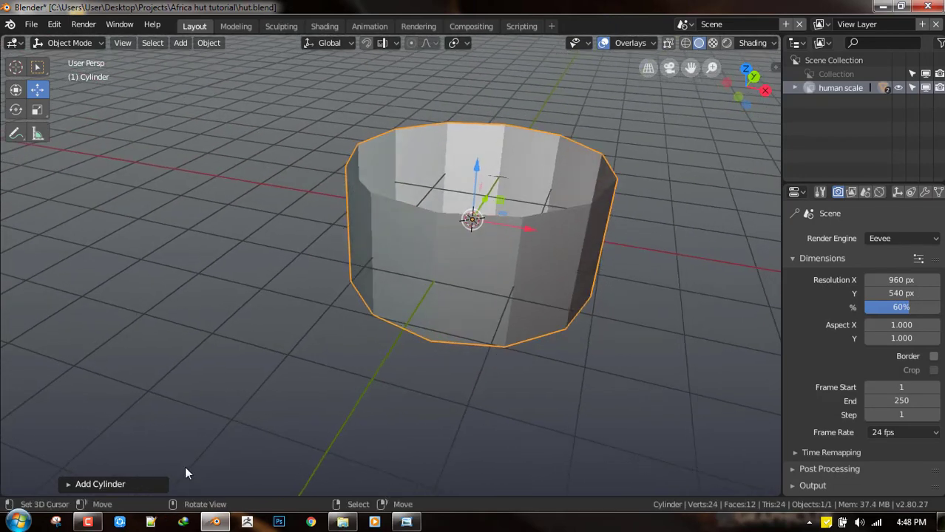
# Step: Set the new cylinder to 15 vertices, keeping its cap fill type at Nothing
pyautogui.click(67, 485)
pyautogui.click(192, 319)
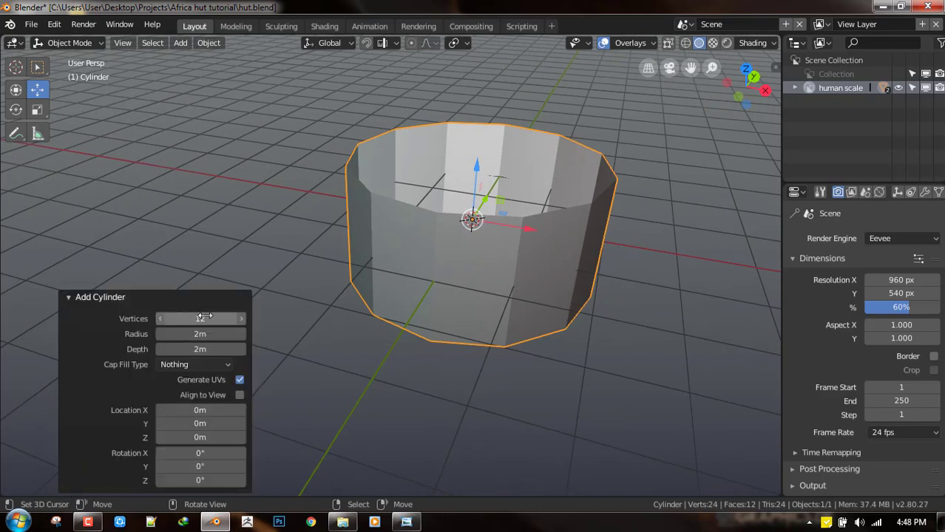
pyautogui.write('1')
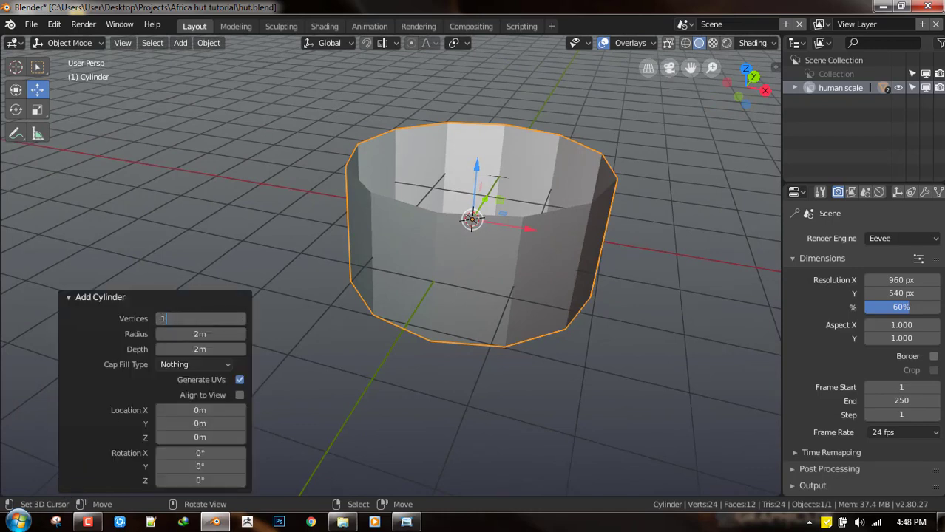
pyautogui.write('5|')
pyautogui.press('Return')
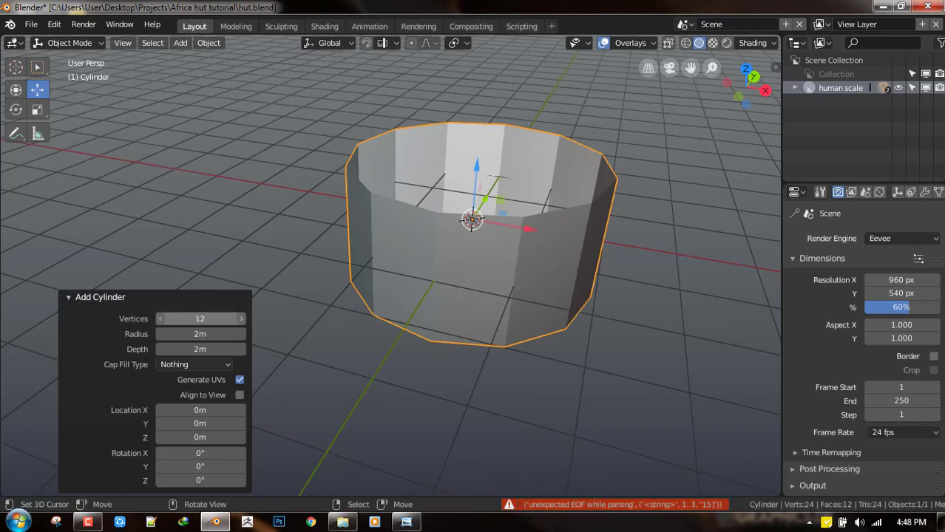
pyautogui.click(204, 318)
pyautogui.write('15')
pyautogui.press('Return')
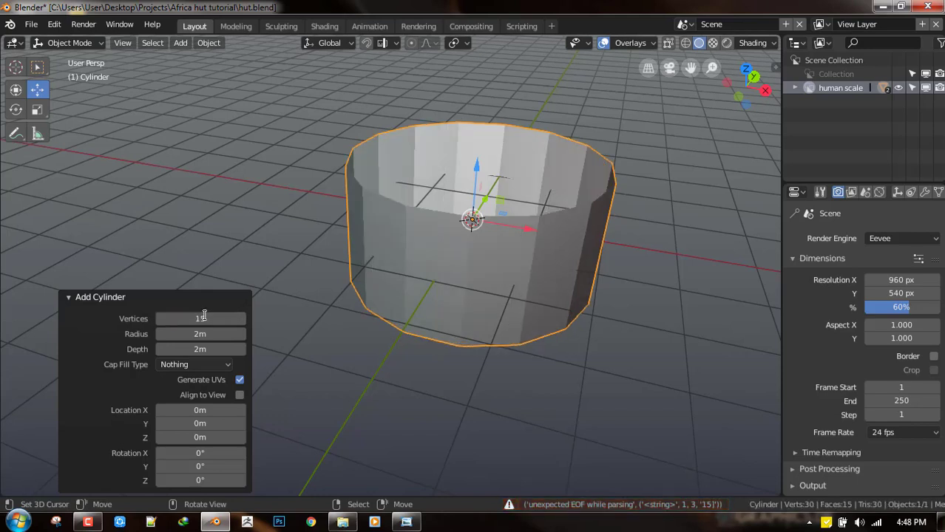
pyautogui.click(207, 364)
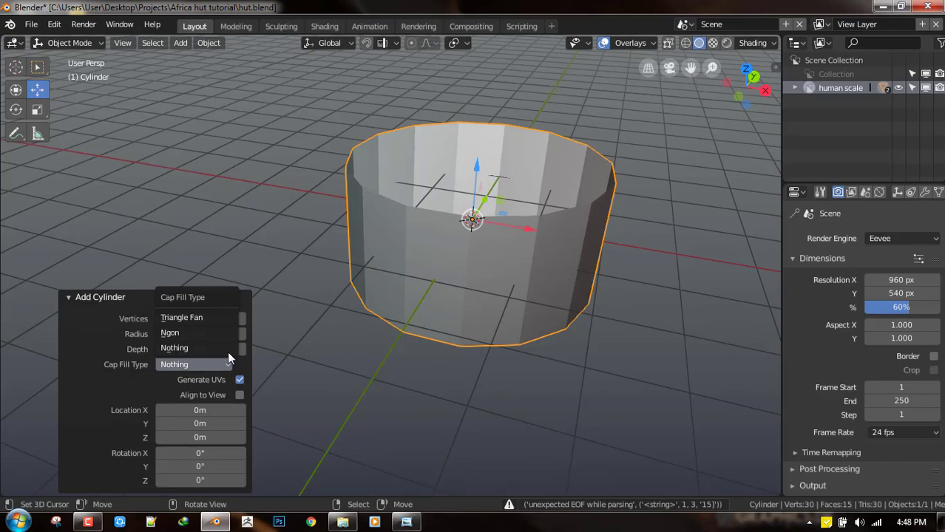
pyautogui.moveTo(574, 281); pyautogui.dragTo(528, 292, button='middle')
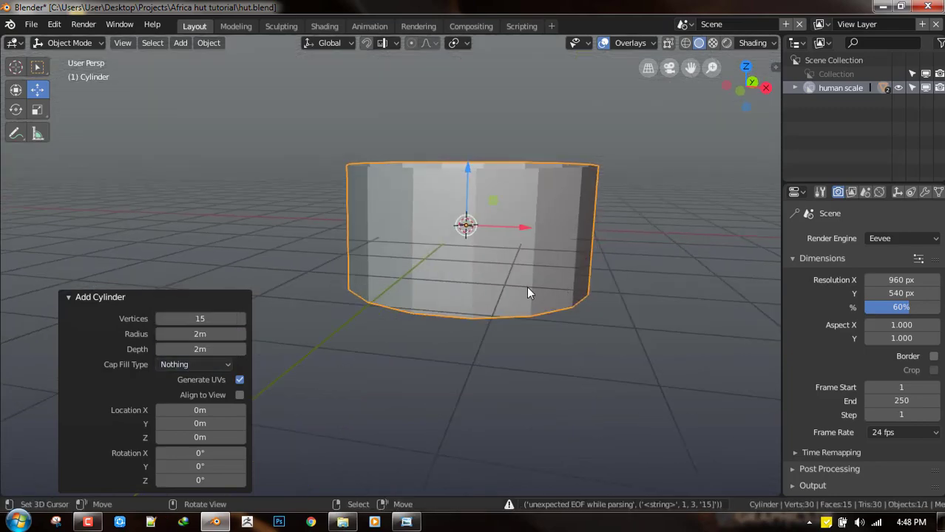
pyautogui.click(68, 296)
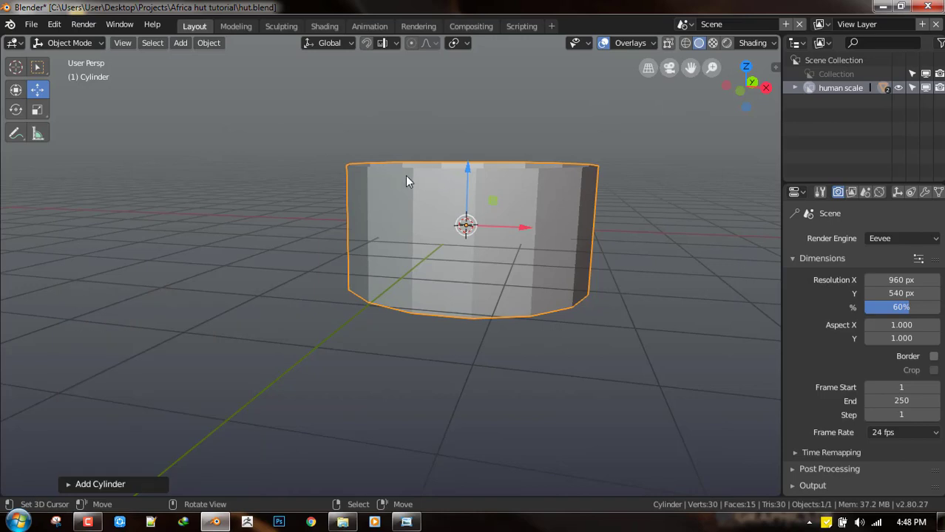
# Step: In front view, move the cylinder up about 1 m along Z so its base rests on the ground line
pyautogui.press('`')
pyautogui.click(338, 129)
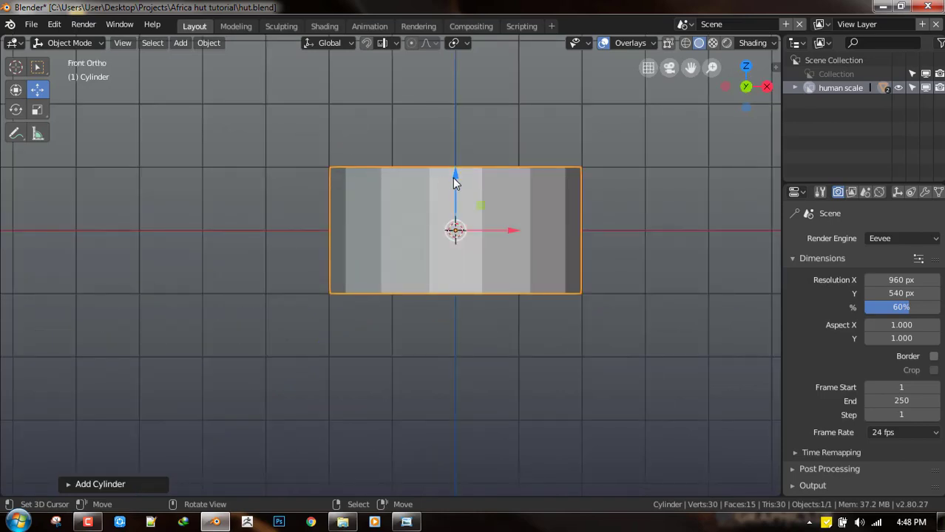
pyautogui.moveTo(453, 177); pyautogui.dragTo(457, 109)
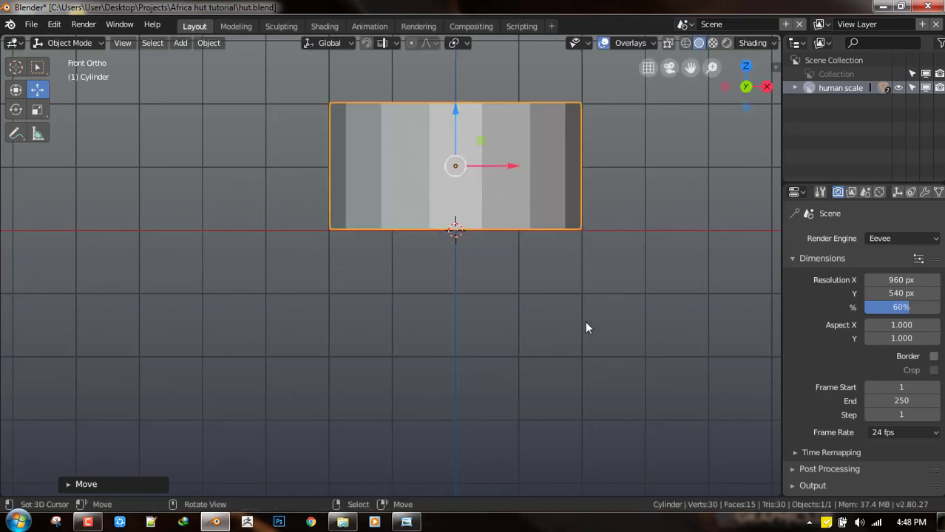
pyautogui.moveTo(554, 170); pyautogui.dragTo(552, 190, button='middle')
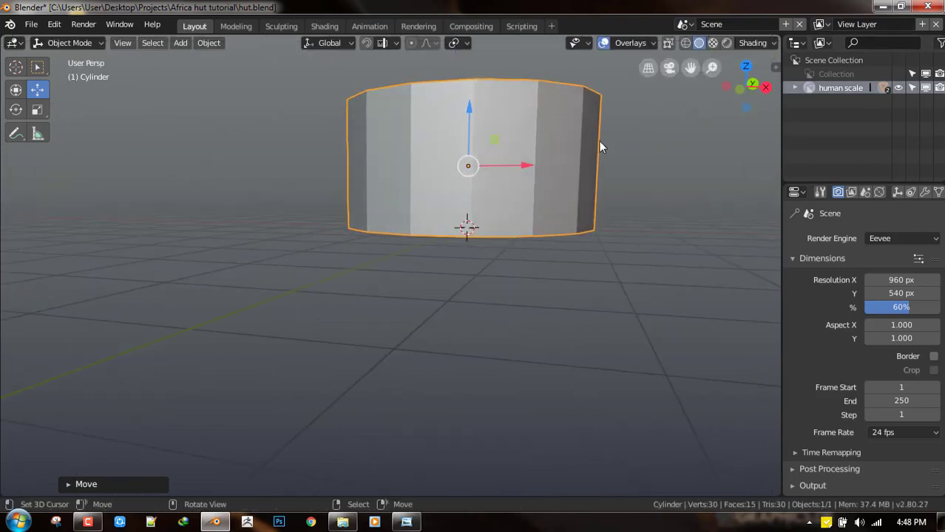
pyautogui.press('`')
pyautogui.click(521, 94)
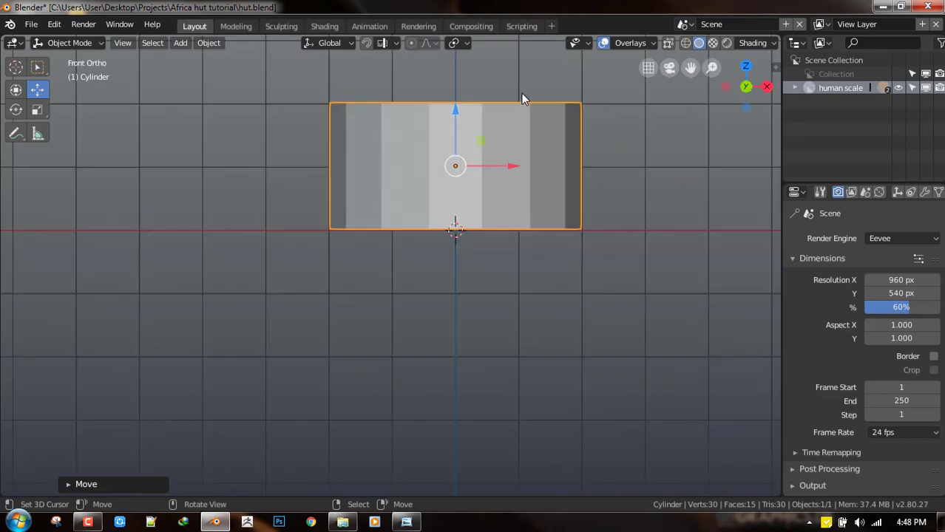
# Step: Show the human scale figure and move the cylinder into the collection named Collection
pyautogui.keyDown('shift'); pyautogui.moveTo(552, 138); pyautogui.dragTo(513, 159, button='middle'); pyautogui.keyUp('shift')
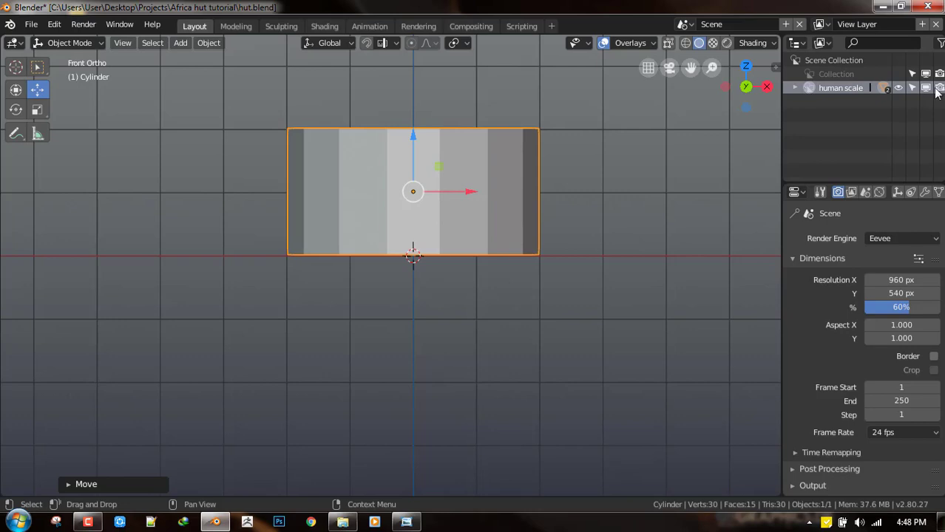
pyautogui.click(899, 88)
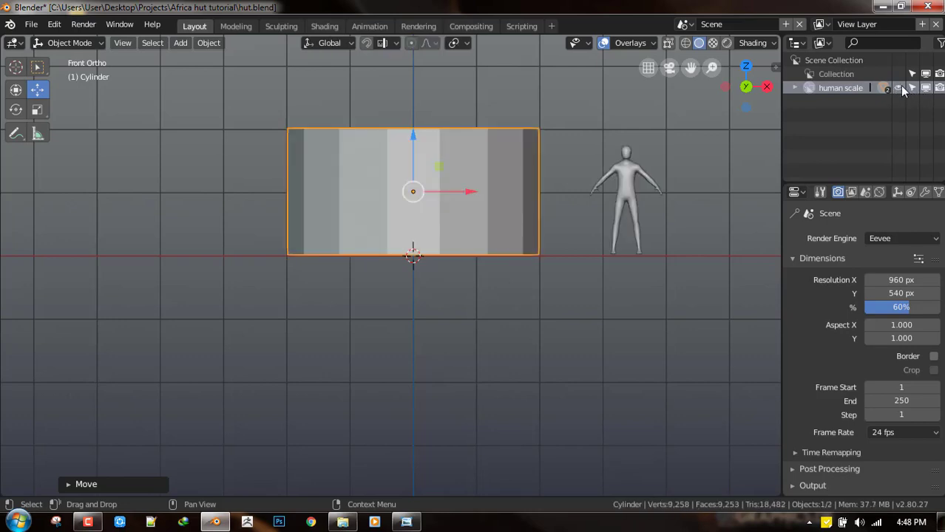
pyautogui.press('m')
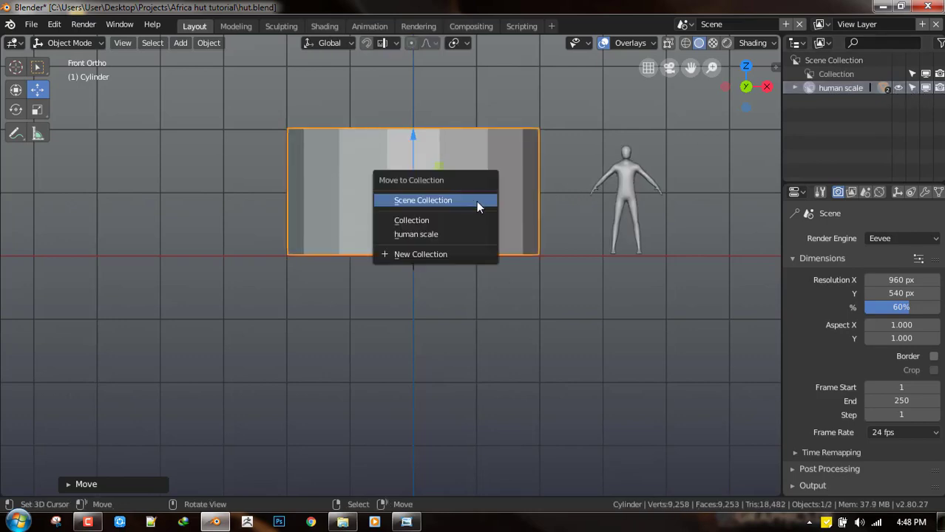
pyautogui.click(437, 220)
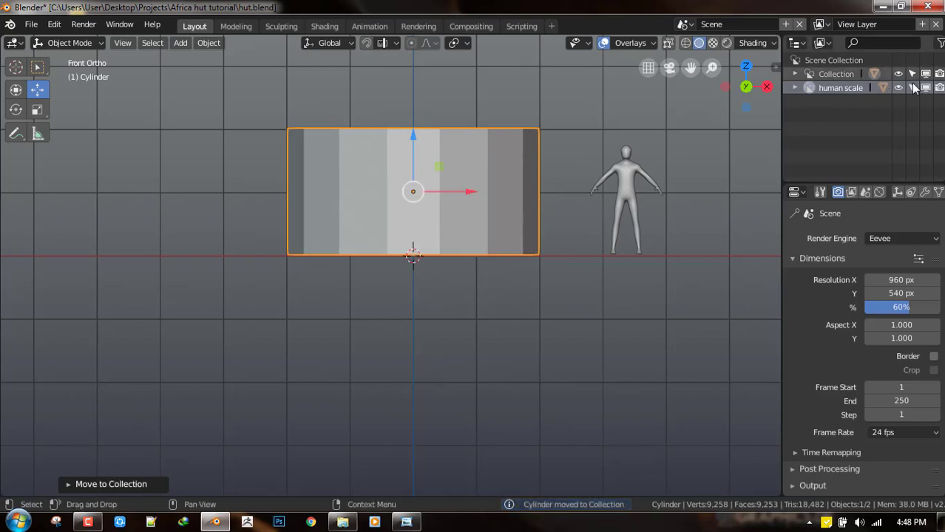
pyautogui.click(899, 88)
pyautogui.click(899, 88)
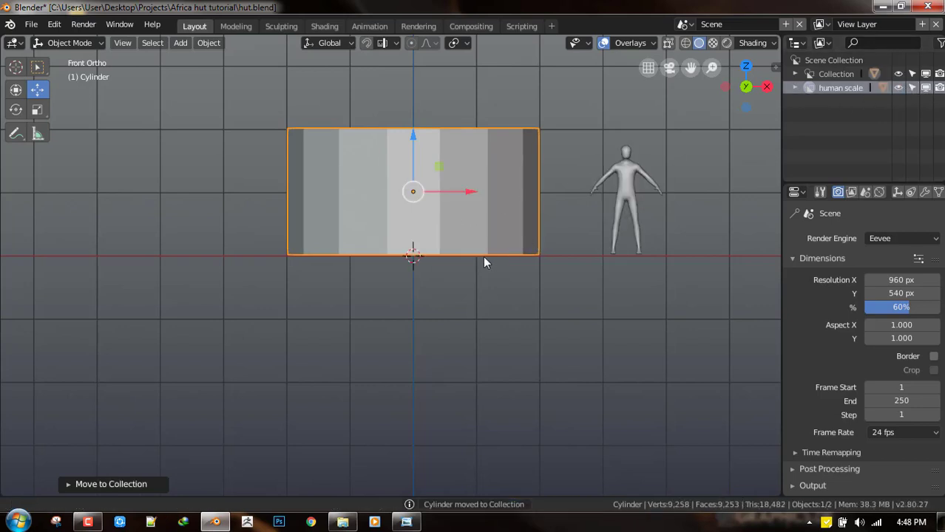
# Step: Select the human scale figure and lower it slightly along Z so its feet stand on the ground line
pyautogui.keyDown('shift'); pyautogui.moveTo(483, 255); pyautogui.dragTo(447, 269, button='middle'); pyautogui.keyUp('shift')
pyautogui.click(588, 210)
pyautogui.scroll(1, 592, 211)
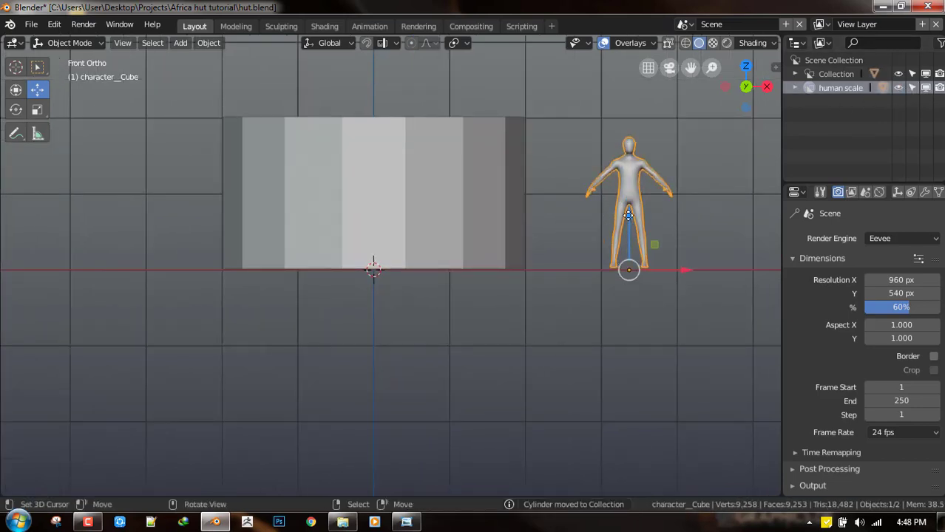
pyautogui.moveTo(628, 213); pyautogui.dragTo(628, 217)
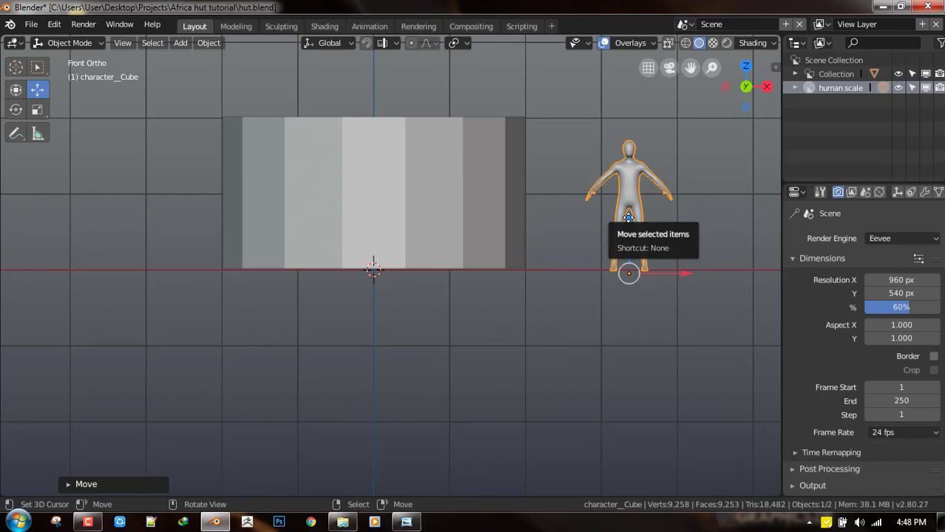
# Step: Select the cylinder's top edge loop in Edit Mode and raise it slightly along Z to make the walls taller
pyautogui.moveTo(550, 222)
pyautogui.mouseDown(button='middle')
pyautogui.moveTo(567, 217)
pyautogui.moveTo(548, 230)
pyautogui.mouseUp(button='middle')
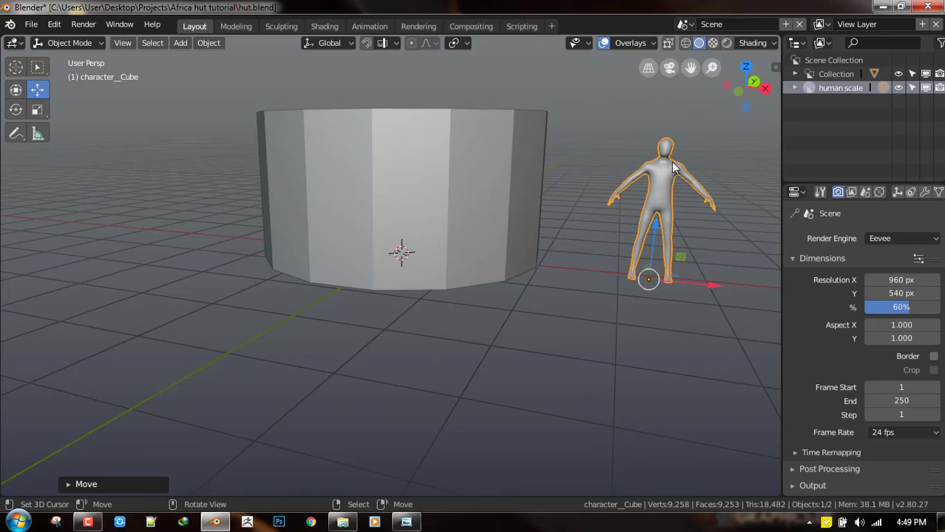
pyautogui.keyDown('shift'); pyautogui.moveTo(684, 227); pyautogui.dragTo(510, 232, button='middle'); pyautogui.keyUp('shift')
pyautogui.click(411, 183)
pyautogui.scroll(-2, 411, 183)
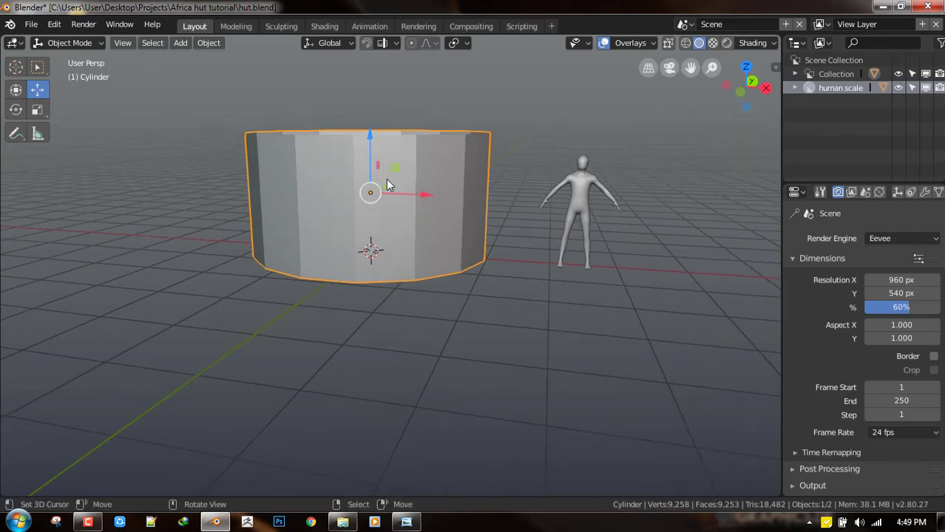
pyautogui.press('`')
pyautogui.press('Tab')
pyautogui.press('2')
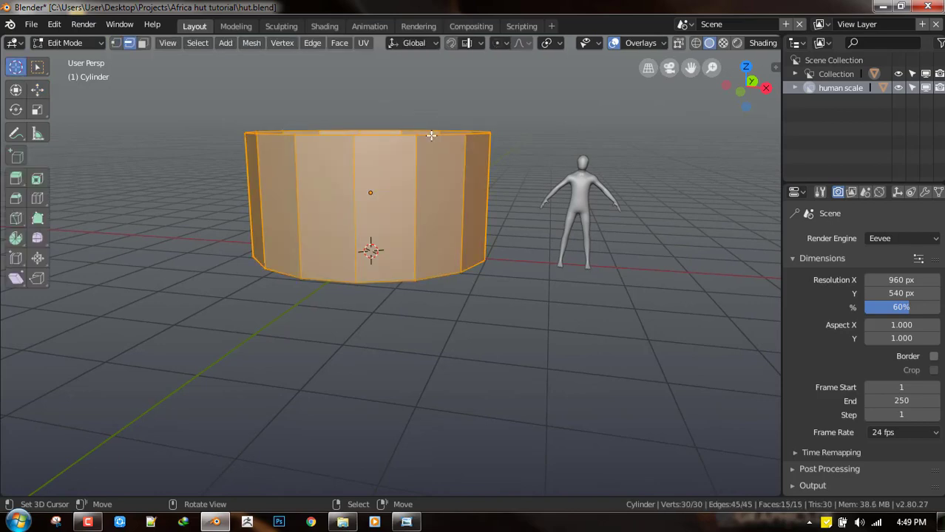
pyautogui.keyDown('alt'); pyautogui.click(452, 142); pyautogui.keyUp('alt')
pyautogui.moveTo(471, 135); pyautogui.dragTo(432, 160, button='middle')
pyautogui.hotkey('shift', 'space')
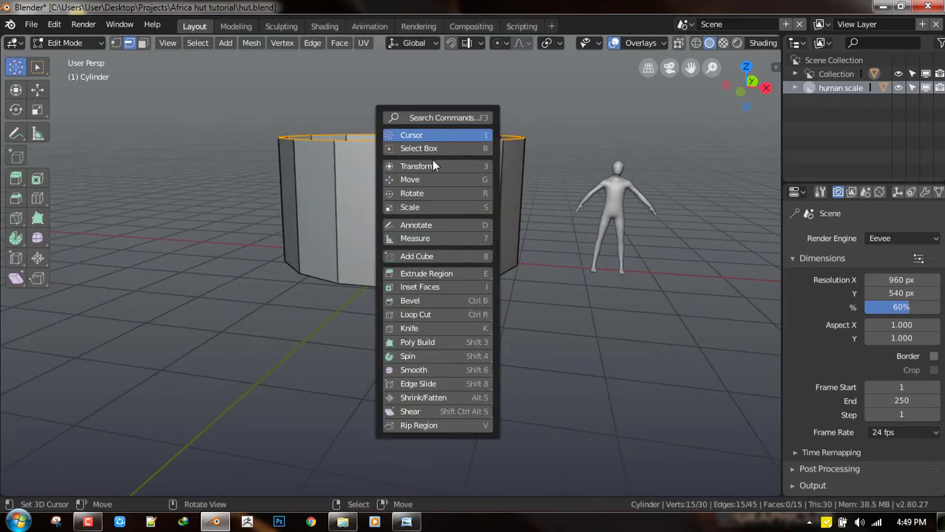
pyautogui.click(425, 180)
pyautogui.moveTo(404, 85); pyautogui.dragTo(427, 111)
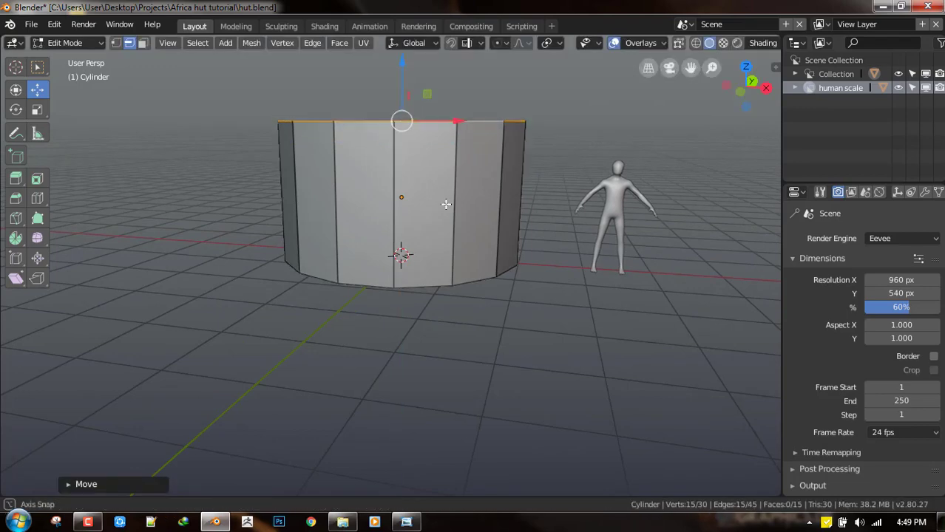
# Step: Scale the whole cylinder mesh by about 1.32 in X and Y, leaving out Z
pyautogui.moveTo(428, 111); pyautogui.dragTo(414, 192, button='middle')
pyautogui.scroll(-3, 414, 192)
pyautogui.press('a')
pyautogui.press('s')
pyautogui.hotkey('shift', 'z')
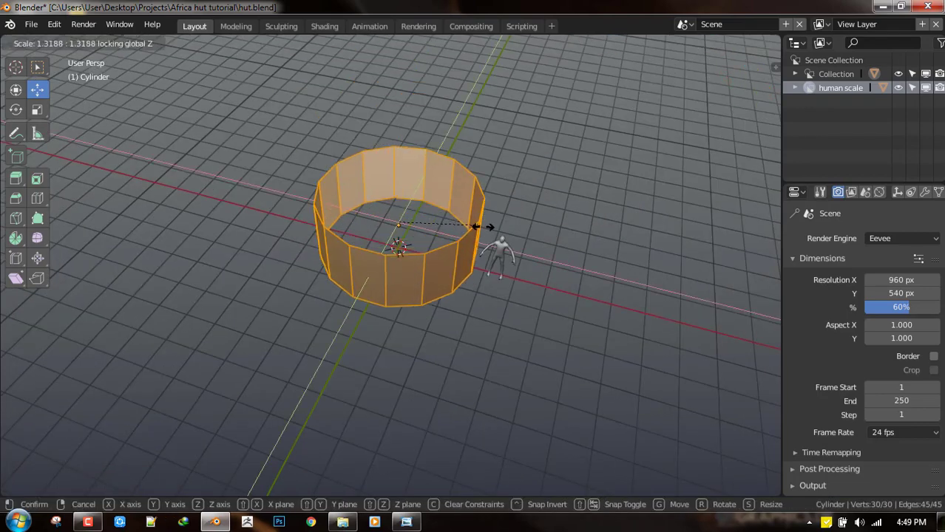
pyautogui.click(485, 227)
# Step: Add two horizontal loop cuts around the cylinder wall, one just below the top rim and one just above the base
pyautogui.moveTo(483, 190)
pyautogui.mouseDown(button='middle')
pyautogui.moveTo(525, 196)
pyautogui.moveTo(525, 142)
pyautogui.moveTo(477, 181)
pyautogui.mouseUp(button='middle')
pyautogui.scroll(2, 503, 191)
pyautogui.hotkey('alt', 'a')
pyautogui.hotkey('ctrl', 'r')
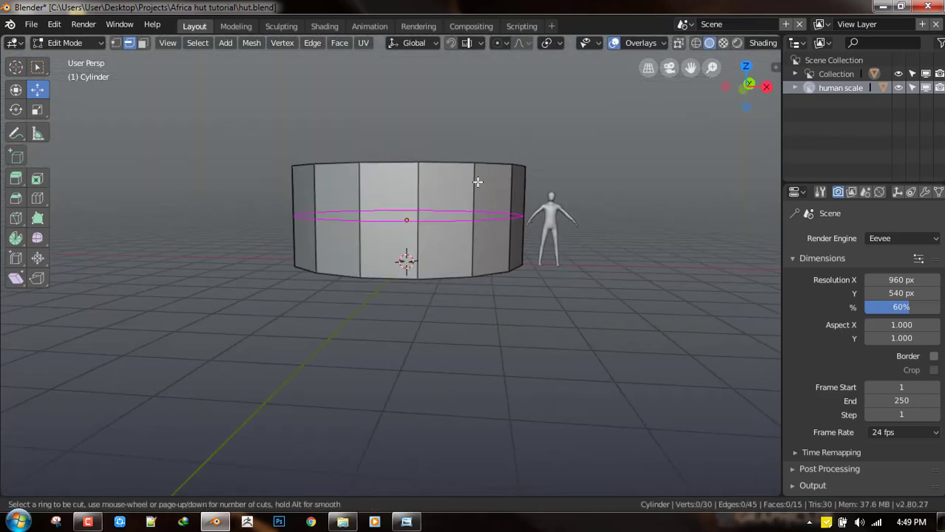
pyautogui.click(479, 180)
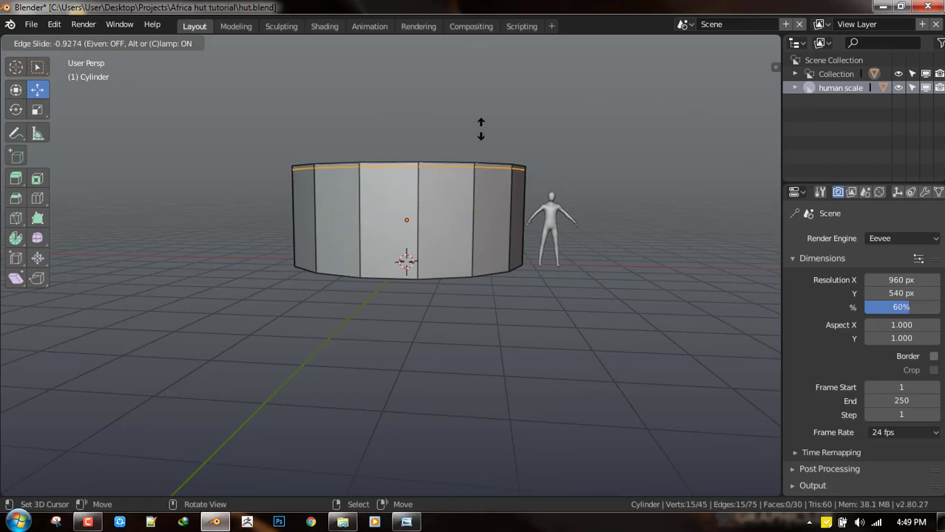
pyautogui.click(480, 130)
pyautogui.hotkey('ctrl', 'r')
pyautogui.click(480, 228)
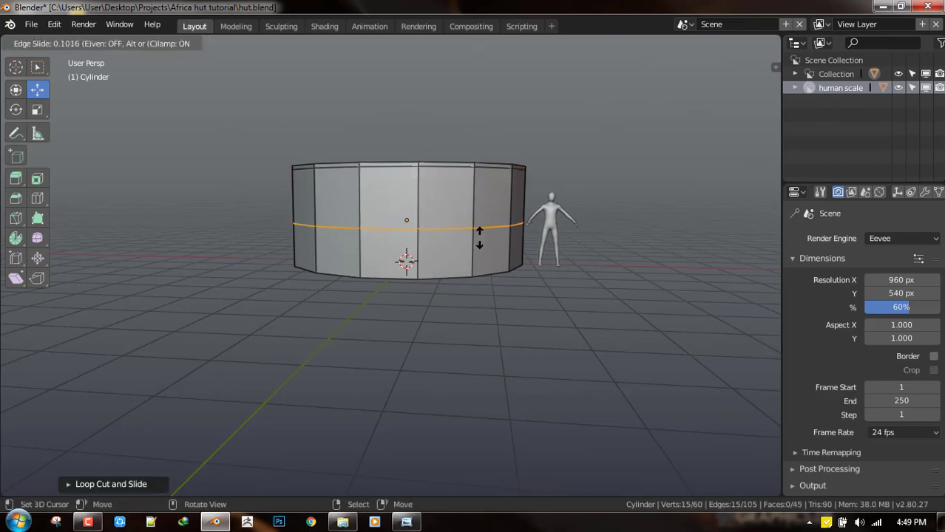
pyautogui.click(479, 275)
pyautogui.press('Tab')
# Step: Add a cube and move it onto the cylinder's front wall, at about Y -2.09 m and Z 1.05 m
pyautogui.hotkey('shift', 'a')
pyautogui.moveTo(589, 102)
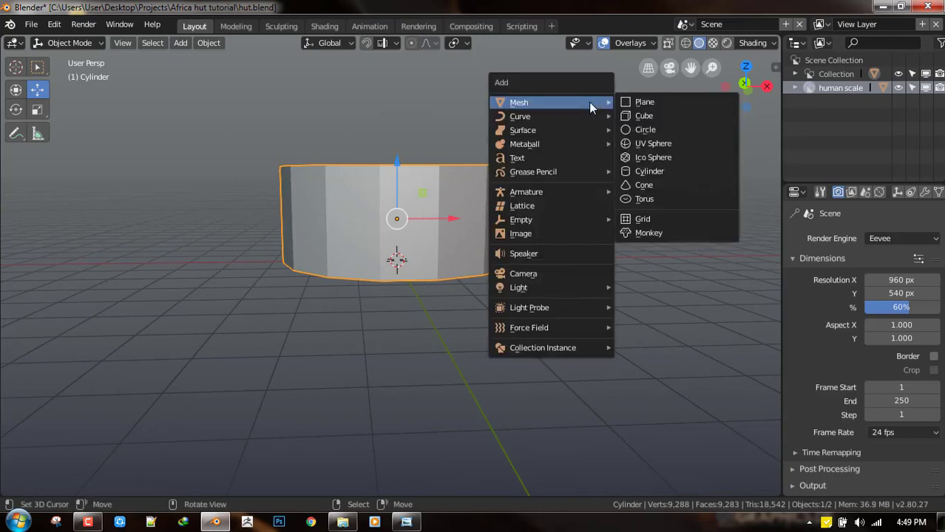
pyautogui.click(644, 115)
pyautogui.moveTo(479, 207); pyautogui.dragTo(433, 231, button='middle')
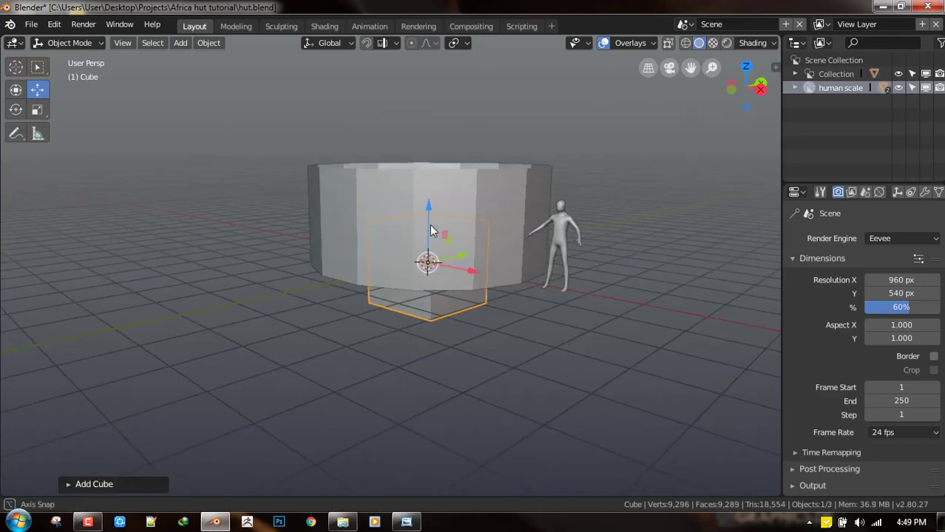
pyautogui.moveTo(470, 254); pyautogui.dragTo(360, 171)
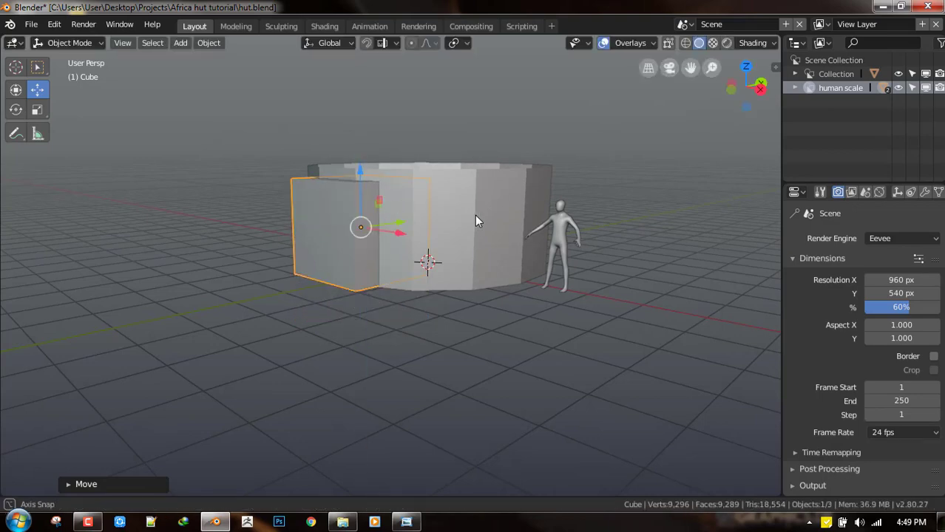
# Step: Scale the cube along X to about 0.61 so it has the width of a doorway
pyautogui.moveTo(474, 216); pyautogui.dragTo(479, 212, button='middle')
pyautogui.press('s')
pyautogui.press('x')
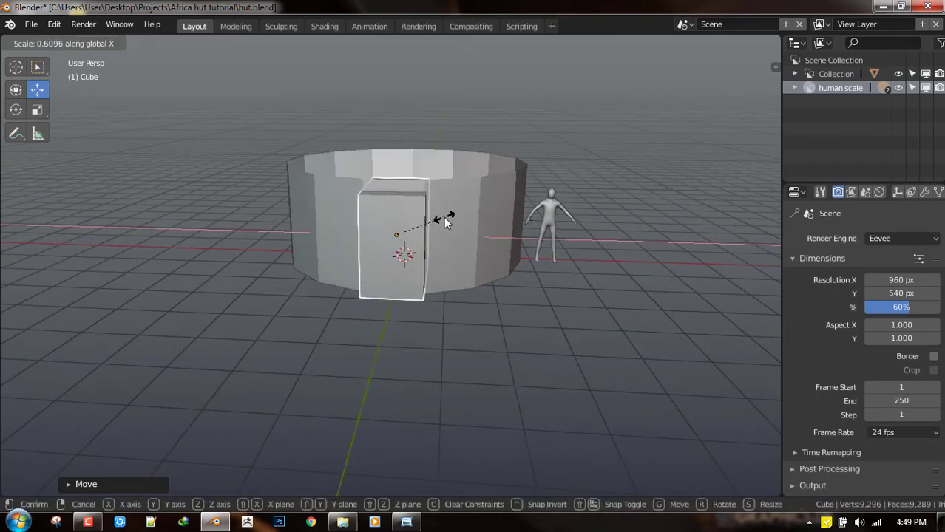
pyautogui.click(446, 221)
# Step: Add a Boolean modifier to the cylinder and save the file
pyautogui.moveTo(405, 222); pyautogui.dragTo(492, 216, button='middle')
pyautogui.scroll(2, 373, 219)
pyautogui.click(512, 198)
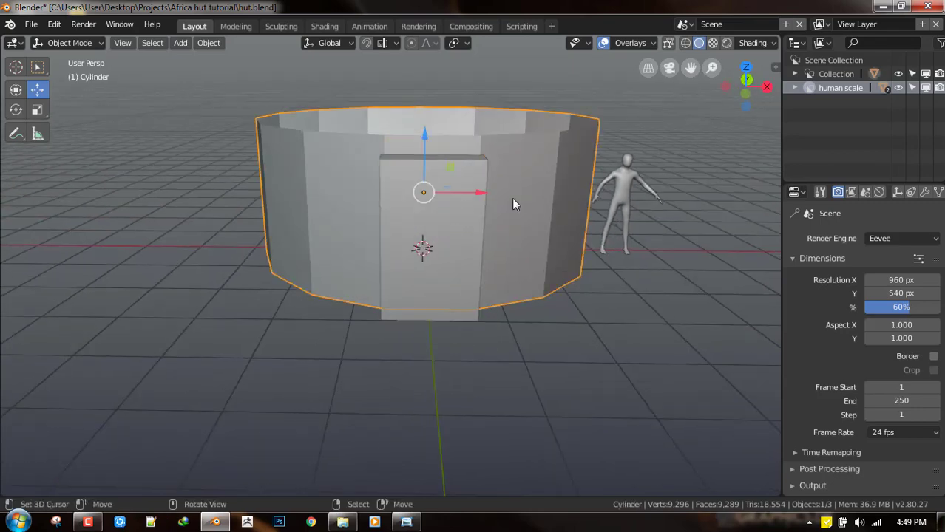
pyautogui.click(898, 193)
pyautogui.click(912, 192)
pyautogui.click(924, 192)
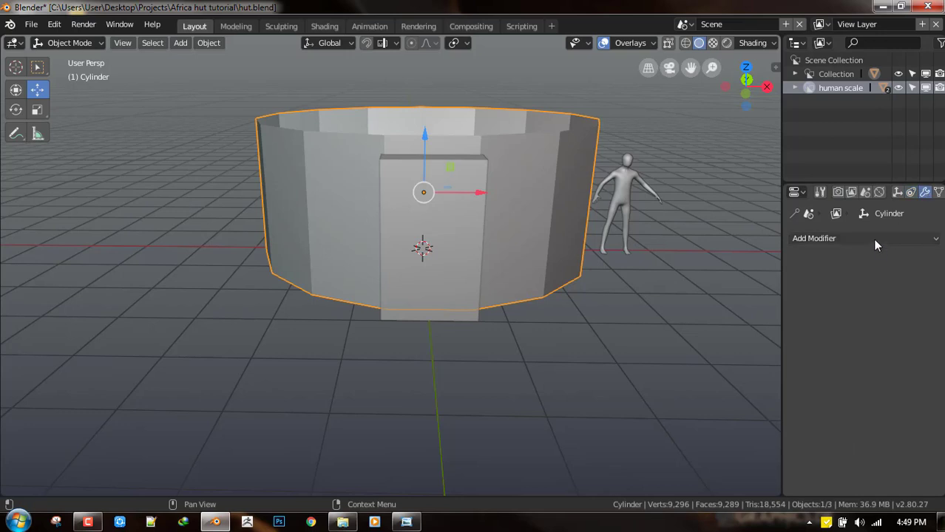
pyautogui.click(849, 237)
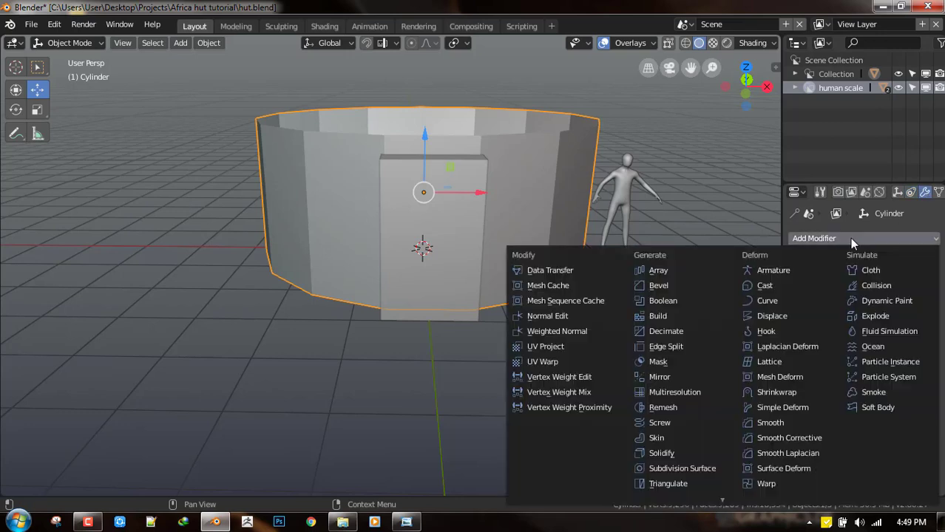
pyautogui.press('Return')
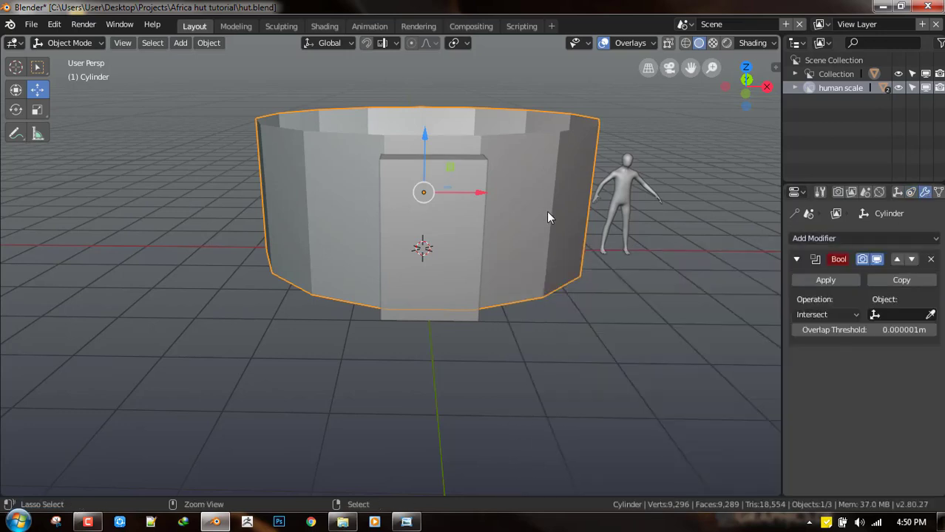
pyautogui.hotkey('ctrl', 's')
pyautogui.press('Return')
# Step: Set the Boolean modifier's object to Cube and its operation to Difference
pyautogui.moveTo(546, 212); pyautogui.dragTo(662, 258, button='middle')
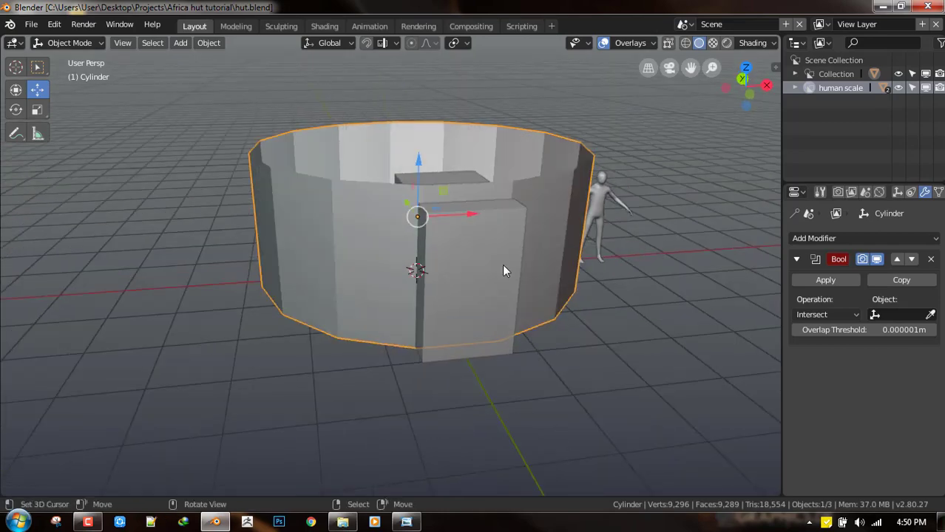
pyautogui.click(888, 316)
pyautogui.click(834, 345)
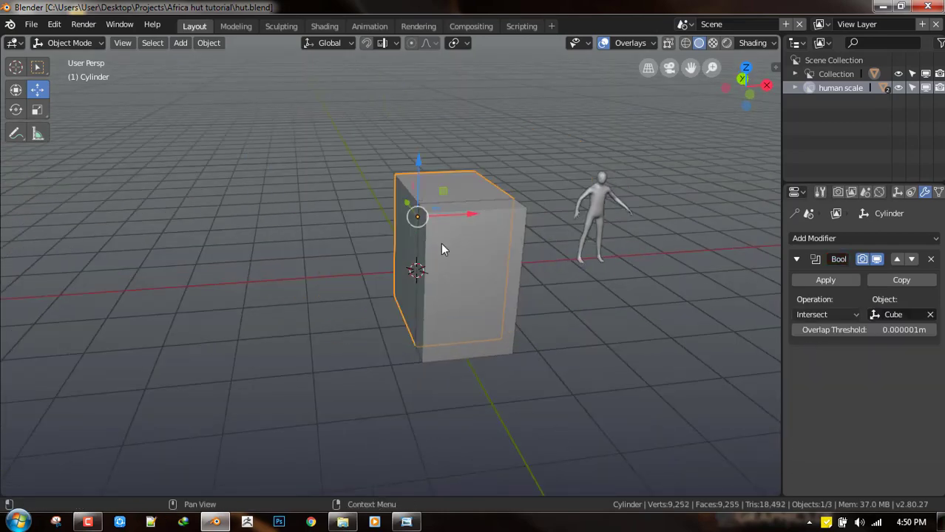
pyautogui.moveTo(440, 250); pyautogui.dragTo(747, 277, button='middle')
pyautogui.click(822, 315)
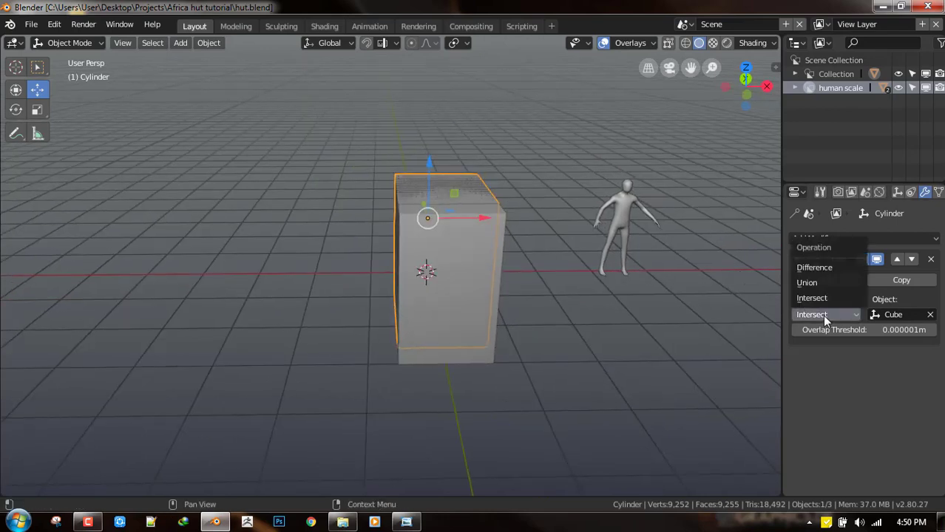
pyautogui.click(824, 267)
# Step: Set the cube's viewport display to Wire and clear the selection
pyautogui.click(486, 271)
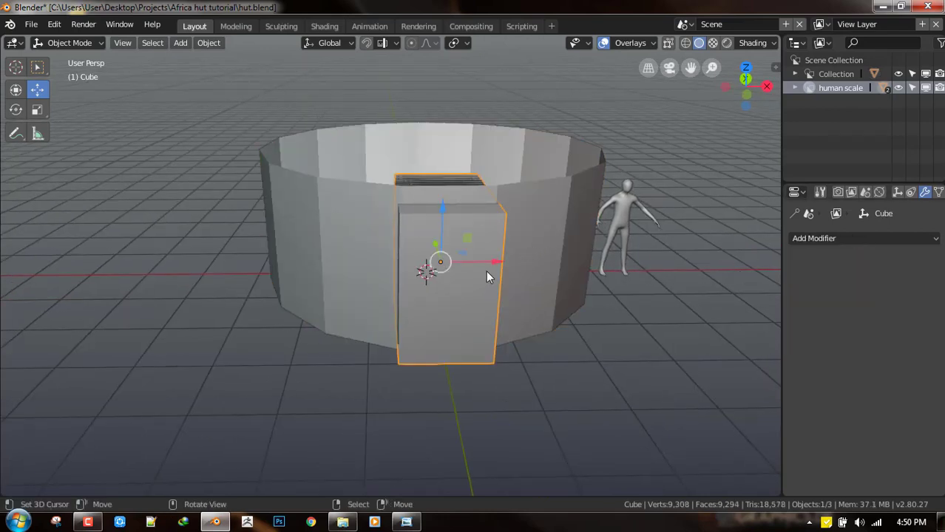
pyautogui.click(897, 192)
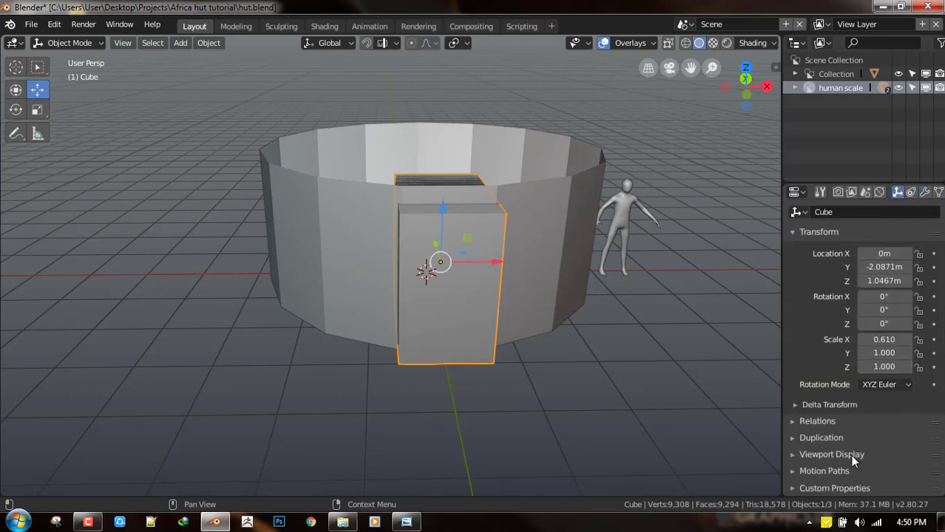
pyautogui.click(850, 455)
pyautogui.scroll(-5, 861, 473)
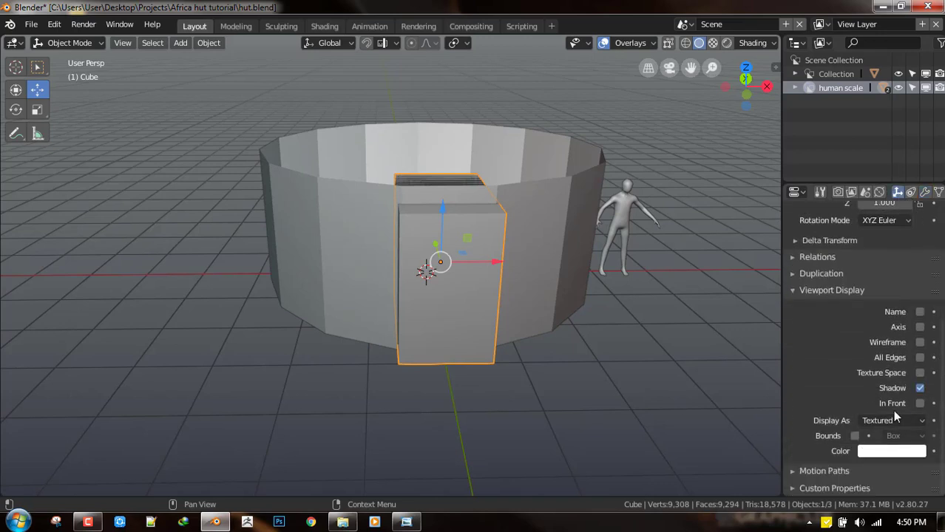
pyautogui.click(894, 419)
pyautogui.click(871, 387)
pyautogui.moveTo(471, 295); pyautogui.dragTo(500, 306, button='middle')
pyautogui.scroll(2, 530, 294)
pyautogui.hotkey('alt', 'a')
# Step: In Edit Mode, move the cube's inner face about 1.38 m along negative Y, toward the front wall
pyautogui.click(504, 406)
pyautogui.press('Tab')
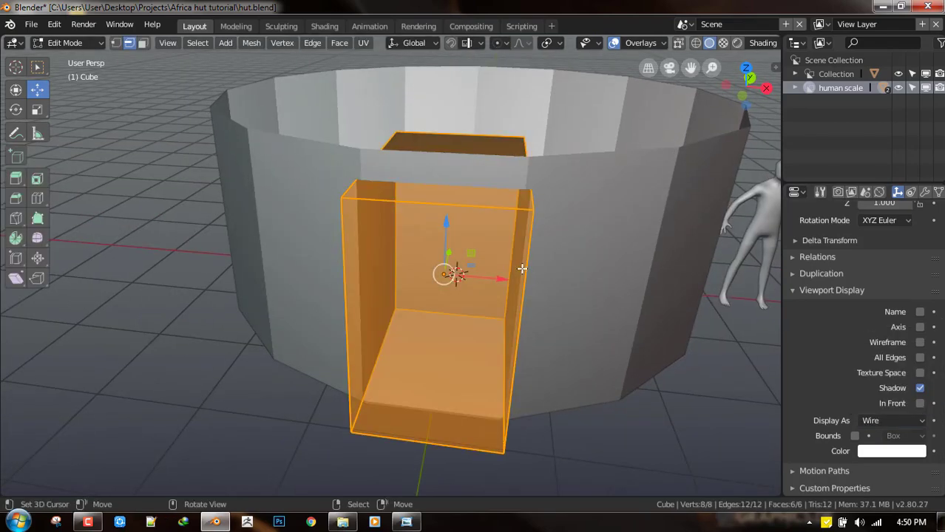
pyautogui.moveTo(522, 268); pyautogui.dragTo(491, 261, button='middle')
pyautogui.press('3')
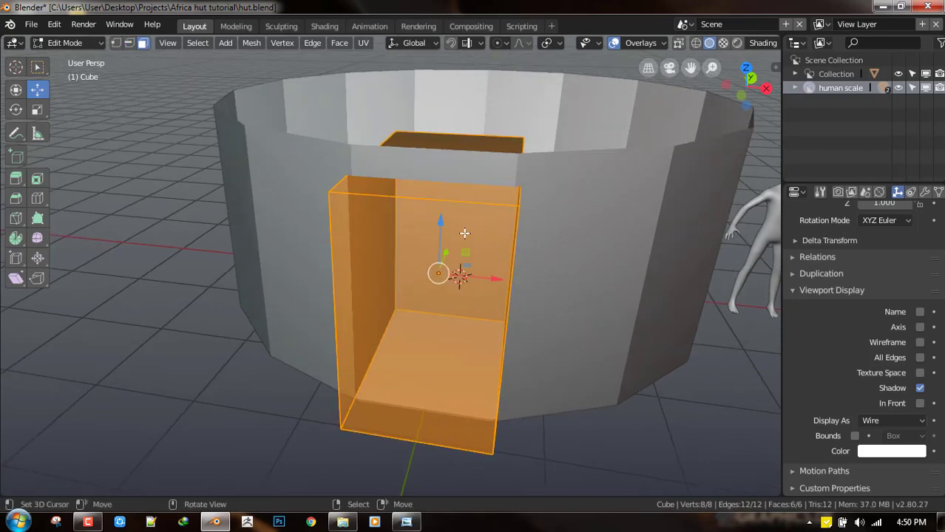
pyautogui.rightClick(483, 217)
pyautogui.moveTo(463, 221); pyautogui.dragTo(414, 277, button='middle')
pyautogui.rightClick(346, 221)
pyautogui.press('g')
pyautogui.press('x')
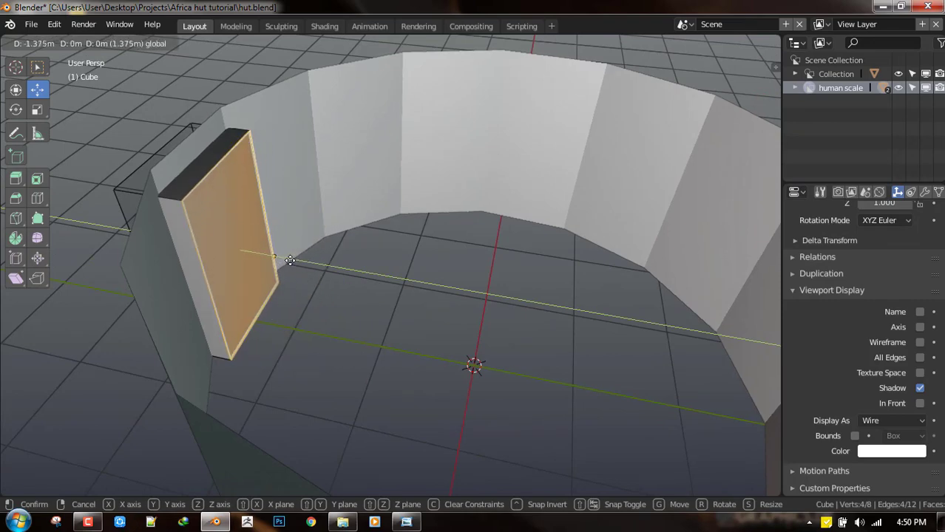
pyautogui.click(292, 260)
# Step: Try to delete the vertices of the cube's inner face
pyautogui.press('x')
pyautogui.click(414, 112)
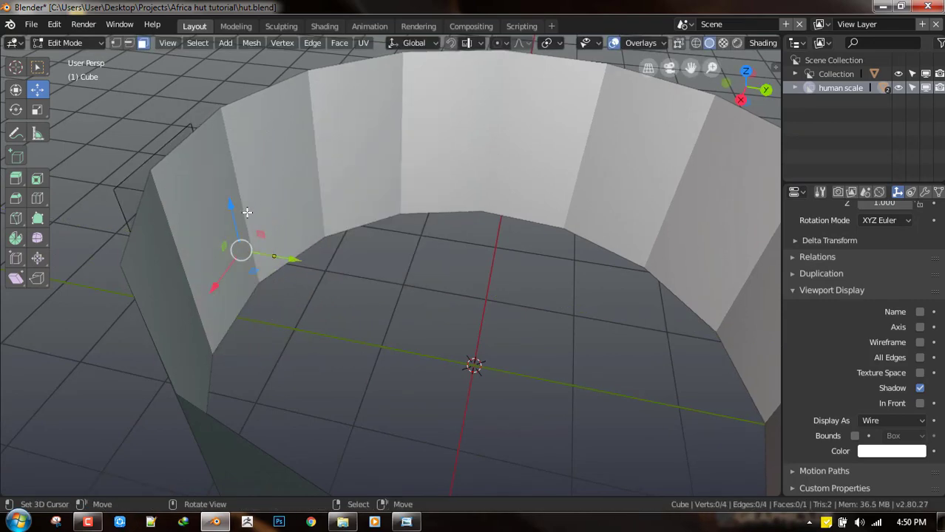
pyautogui.moveTo(413, 111); pyautogui.dragTo(312, 210, button='middle')
# Step: Delete only the cube's inner face, keeping its surrounding edges, and return to Object Mode
pyautogui.click(235, 238)
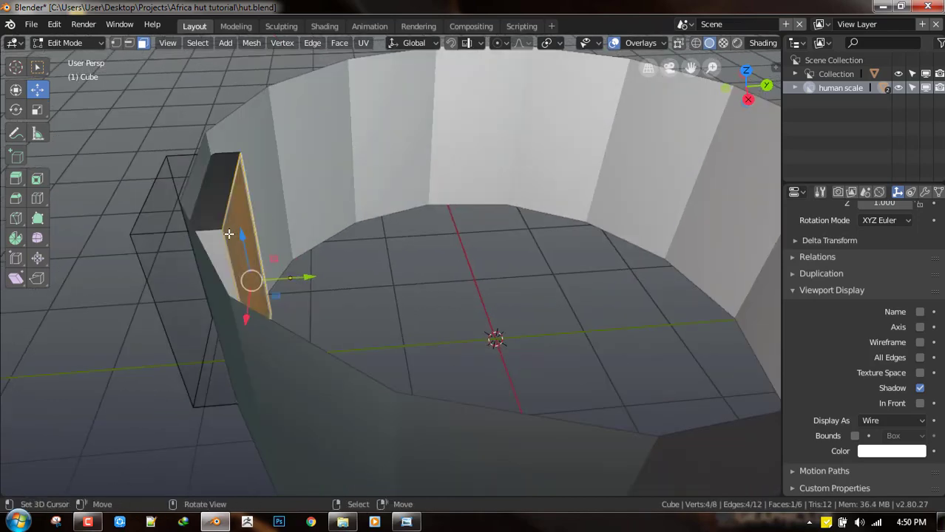
pyautogui.press('Tab')
pyautogui.moveTo(278, 262); pyautogui.dragTo(444, 222, button='middle')
pyautogui.press('Tab')
pyautogui.press('x')
pyautogui.click(510, 188)
pyautogui.press('Tab')
# Step: Select the edge loop around the cube's open inner side and move it slightly along negative Y, closer to the wall
pyautogui.moveTo(604, 273); pyautogui.dragTo(620, 279, button='middle')
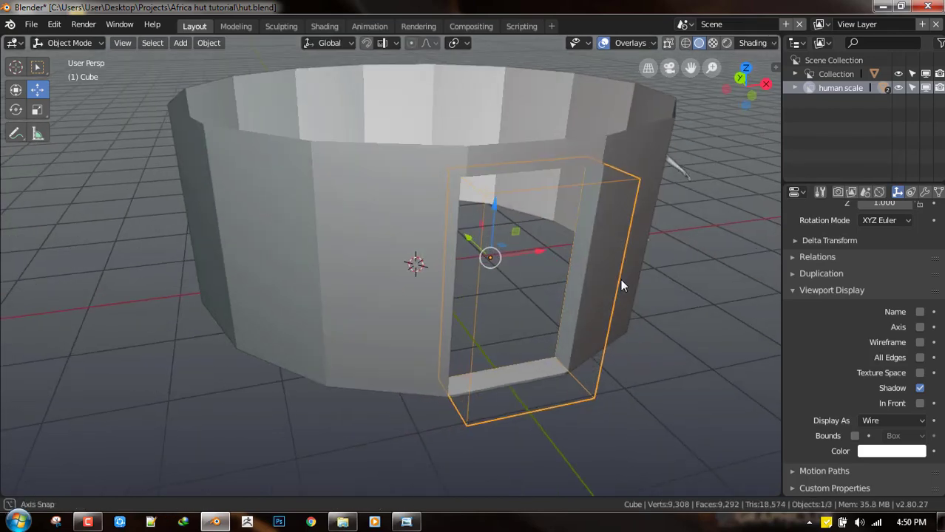
pyautogui.press('Tab')
pyautogui.press('2')
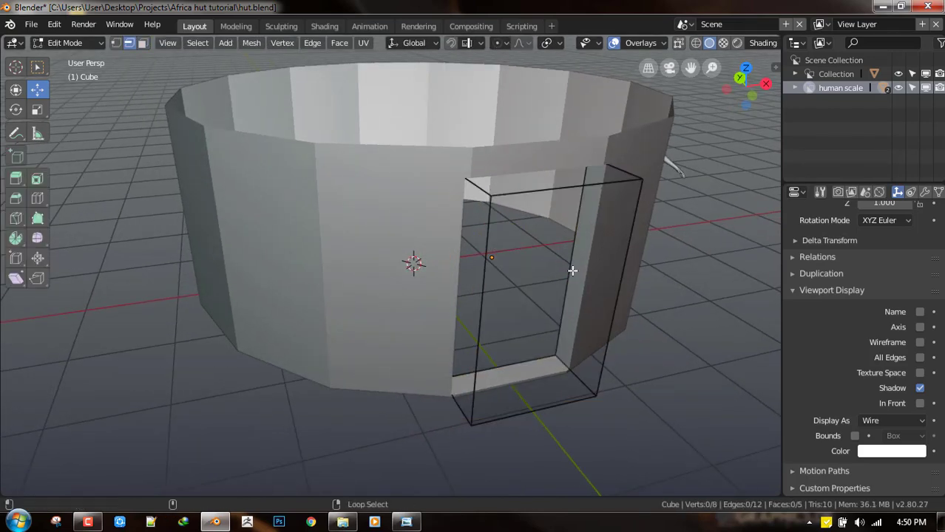
pyautogui.press('1')
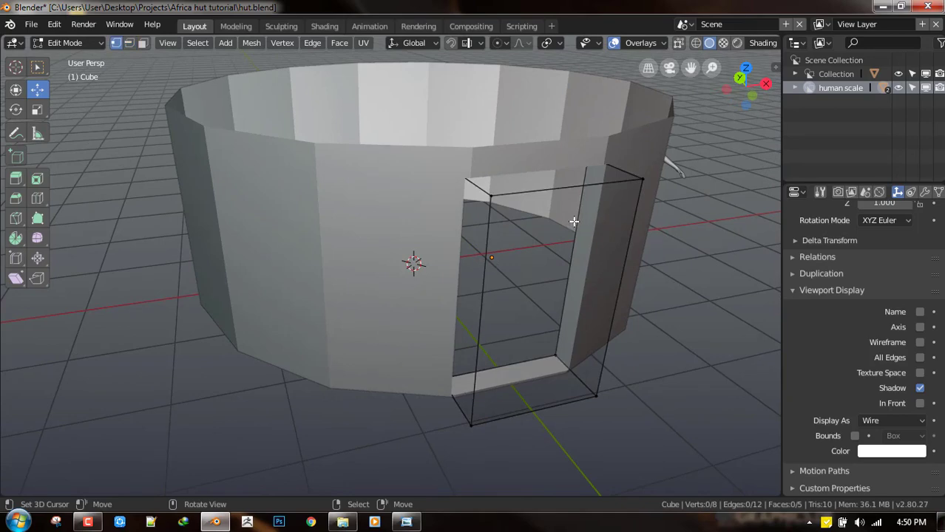
pyautogui.press('2')
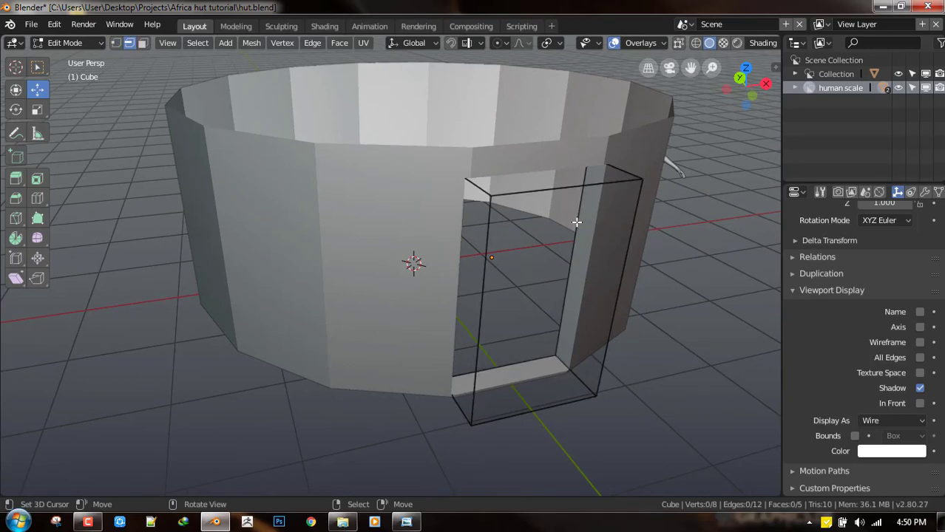
pyautogui.moveTo(576, 217); pyautogui.dragTo(312, 301, button='middle')
pyautogui.press('a')
pyautogui.hotkey('alt', 'a')
pyautogui.keyDown('alt'); pyautogui.click(494, 357); pyautogui.keyUp('alt')
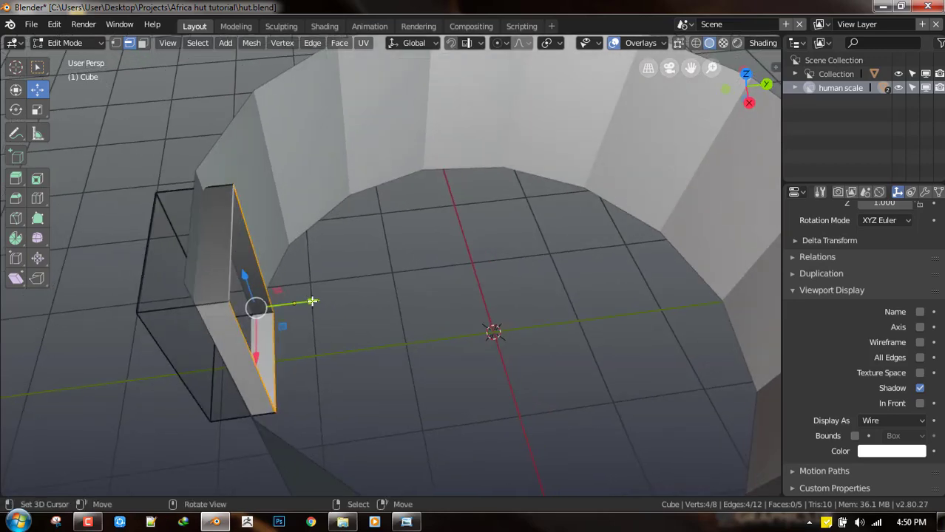
pyautogui.moveTo(312, 300); pyautogui.dragTo(296, 291)
pyautogui.press('Tab')
# Step: Clear the edge selection, return to Object Mode, then reselect the doorway cube and open it in Edit Mode
pyautogui.moveTo(349, 307); pyautogui.dragTo(495, 237, button='middle')
pyautogui.hotkey('alt', 'a')
pyautogui.moveTo(584, 259); pyautogui.dragTo(537, 406, button='middle')
pyautogui.click(581, 337)
pyautogui.scroll(5, 526, 281)
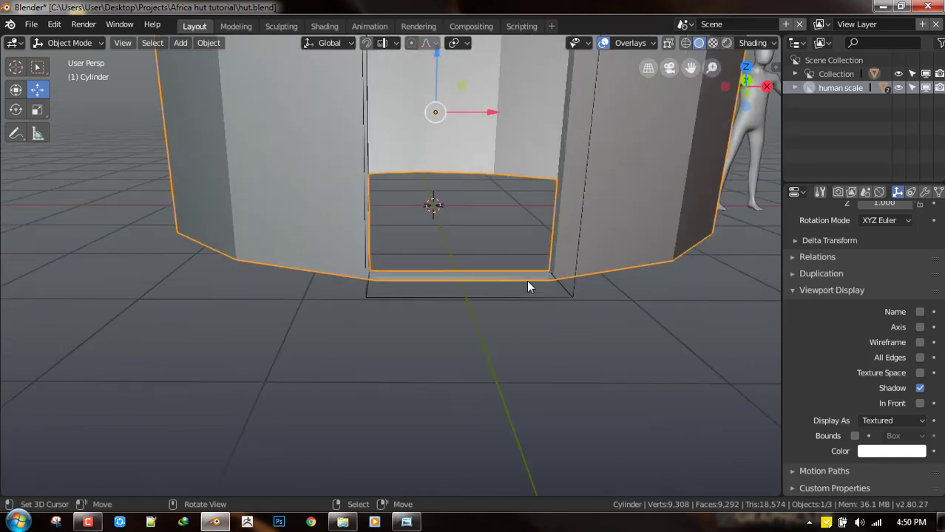
pyautogui.click(538, 331)
pyautogui.press('Tab')
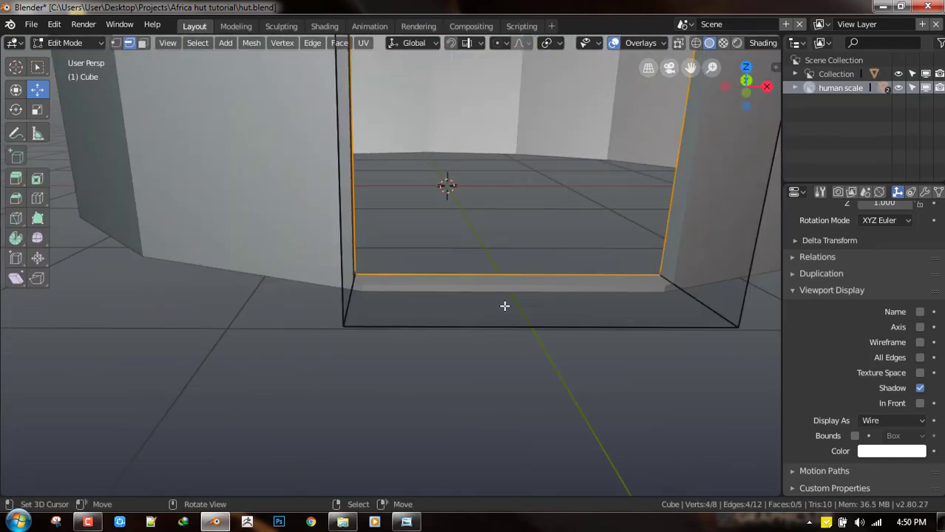
# Step: Examine the doorway cube against the hut wall from above, below and the front
pyautogui.press('3')
pyautogui.moveTo(537, 324); pyautogui.dragTo(531, 303, button='middle')
pyautogui.scroll(-3, 517, 350)
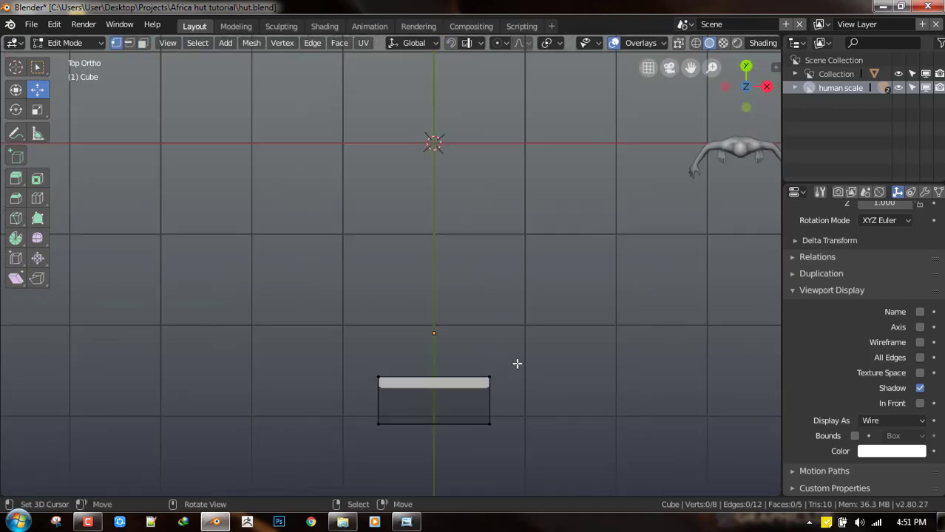
pyautogui.press('a')
pyautogui.press('KP_Decimal')
pyautogui.moveTo(460, 275); pyautogui.dragTo(443, 265, button='middle')
pyautogui.moveTo(462, 187); pyautogui.dragTo(472, 255, button='middle')
pyautogui.press('`')
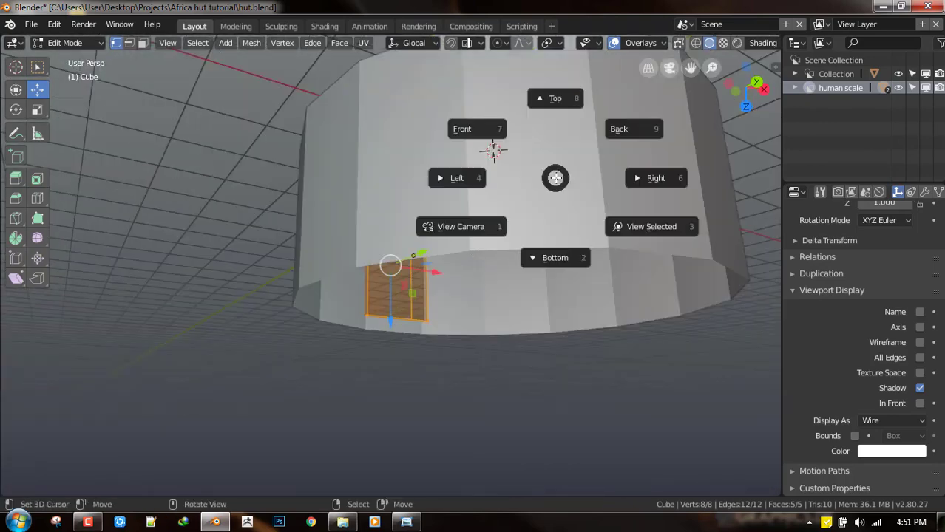
pyautogui.click(474, 132)
pyautogui.hotkey('alt', 'a')
pyautogui.moveTo(390, 326); pyautogui.dragTo(343, 320, button='middle')
pyautogui.scroll(3, 391, 341)
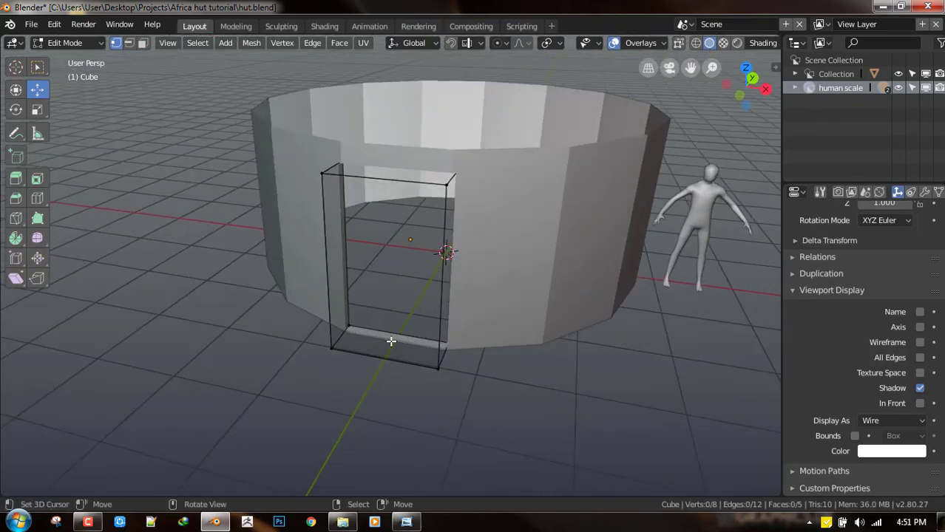
# Step: Move the cube's bottom face down along Z, below the wall's base, and return to Object Mode
pyautogui.moveTo(378, 260); pyautogui.dragTo(408, 340, button='middle')
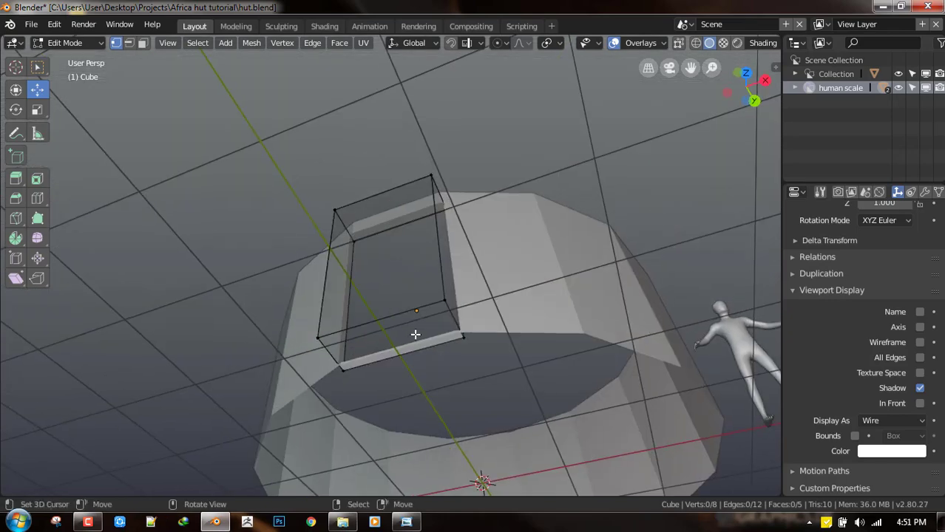
pyautogui.click(445, 323)
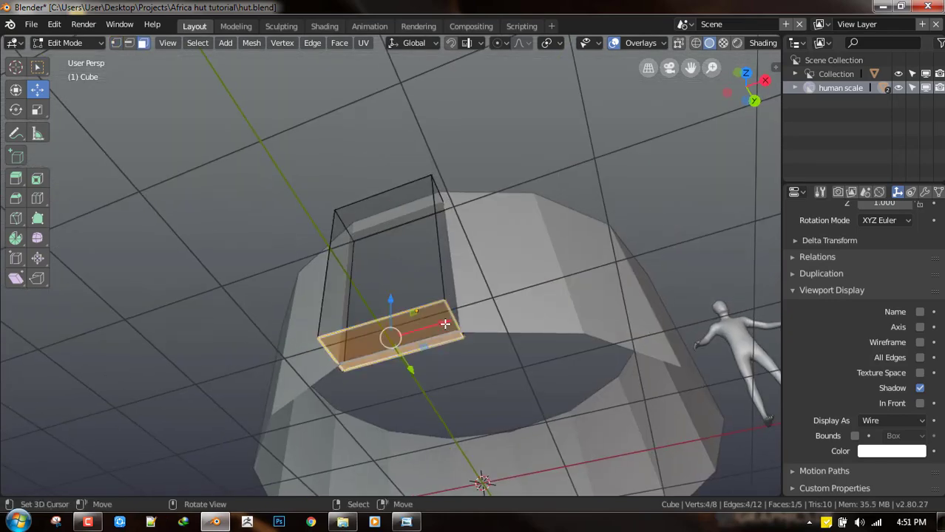
pyautogui.moveTo(392, 296); pyautogui.dragTo(392, 310)
pyautogui.press('Tab')
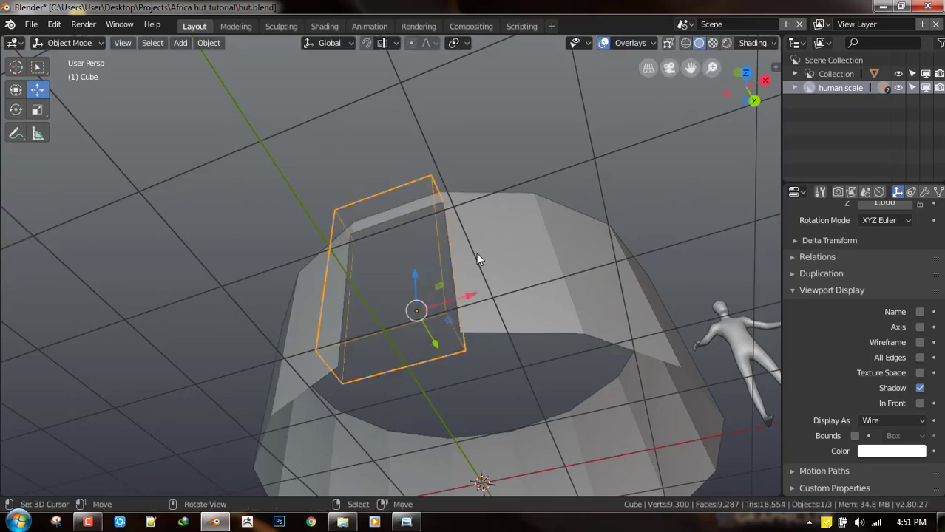
# Step: Scale the doorway cube down slightly along the X axis to narrow the door opening
pyautogui.moveTo(476, 252); pyautogui.dragTo(468, 409, button='middle')
pyautogui.hotkey('alt', 'a')
pyautogui.click(470, 403)
pyautogui.moveTo(490, 350); pyautogui.dragTo(544, 287, button='middle')
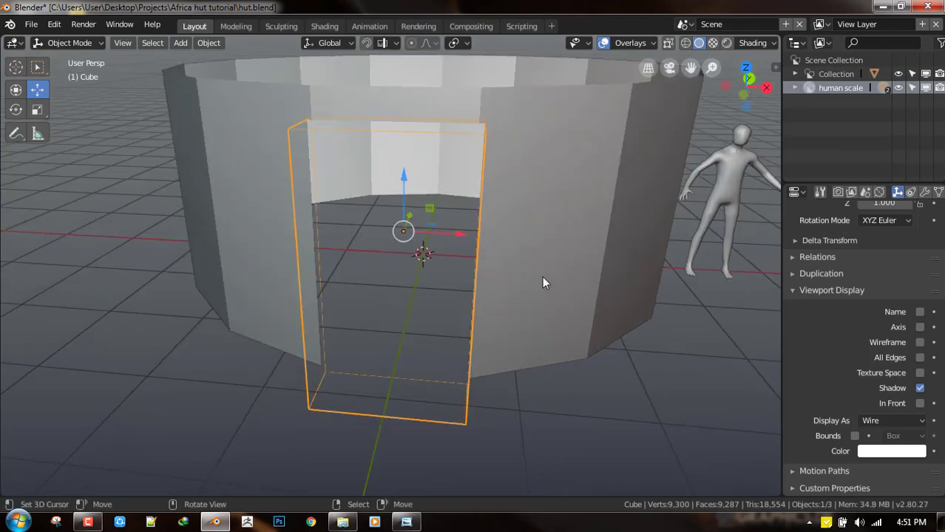
pyautogui.press('s')
pyautogui.press('x')
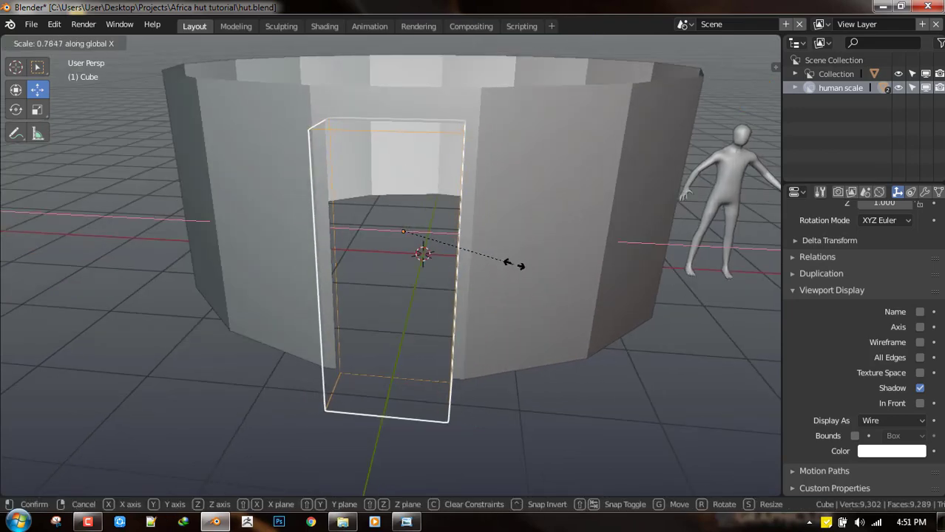
pyautogui.click(518, 265)
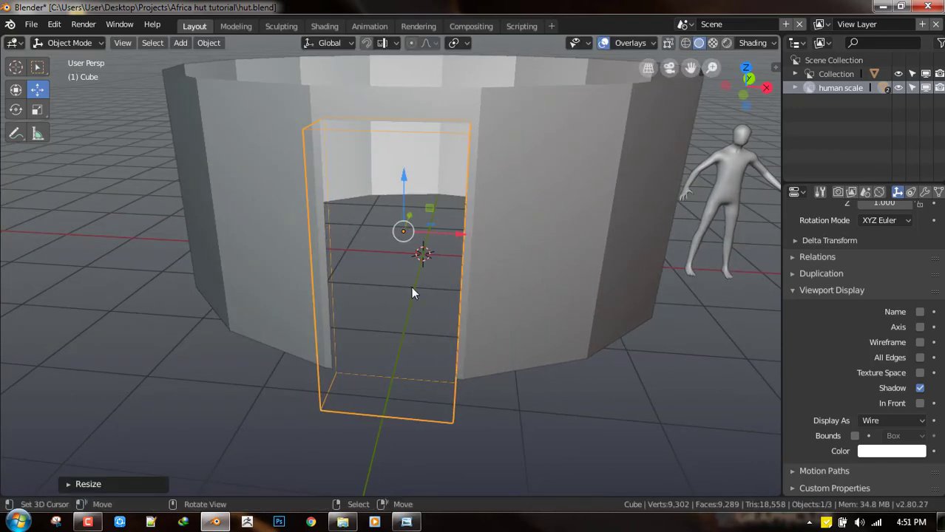
# Step: Apply the Boolean modifier on the hut wall cylinder and delete the doorway cube
pyautogui.moveTo(411, 286); pyautogui.dragTo(614, 295, button='middle')
pyautogui.click(614, 295)
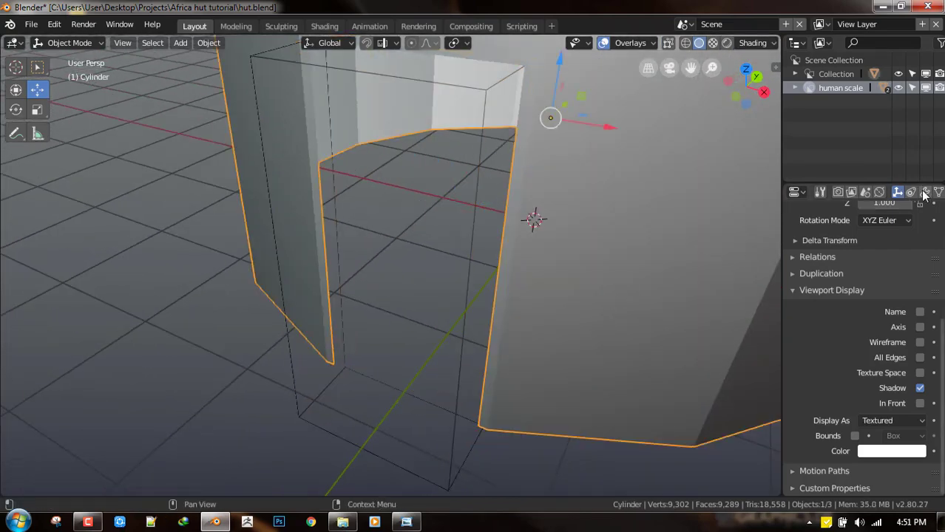
pyautogui.click(925, 192)
pyautogui.click(825, 280)
pyautogui.scroll(-5, 431, 300)
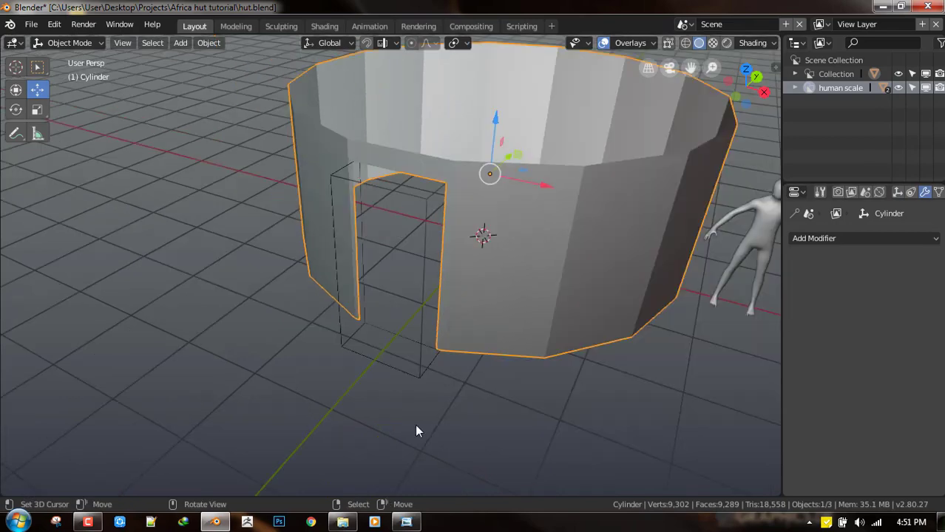
pyautogui.click(409, 373)
pyautogui.press('Delete')
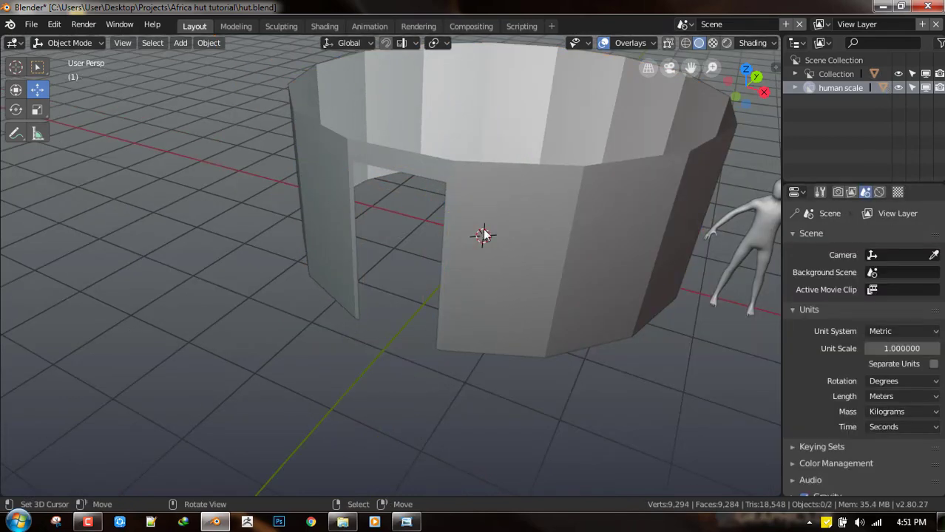
# Step: Select the hut wall cylinder and open it in Edit Mode, framing the doorway
pyautogui.scroll(2, 439, 234)
pyautogui.moveTo(482, 205)
pyautogui.mouseDown(button='middle')
pyautogui.moveTo(581, 193)
pyautogui.moveTo(485, 198)
pyautogui.mouseUp(button='middle')
pyautogui.rightClick(512, 198)
pyautogui.press('Tab')
pyautogui.scroll(-4, 513, 198)
pyautogui.scroll(3, 489, 148)
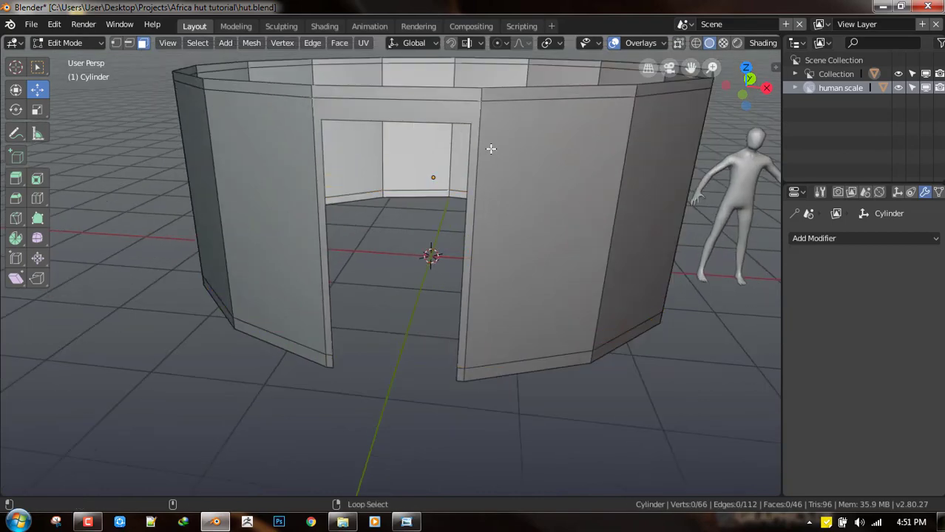
# Step: In vertex mode, knife-cut a vertical edge between the doorway's upper right corner and the wall's top rim
pyautogui.moveTo(480, 156); pyautogui.dragTo(498, 151, button='middle')
pyautogui.keyDown('shift'); pyautogui.moveTo(391, 178); pyautogui.dragTo(398, 201, button='middle'); pyautogui.keyUp('shift')
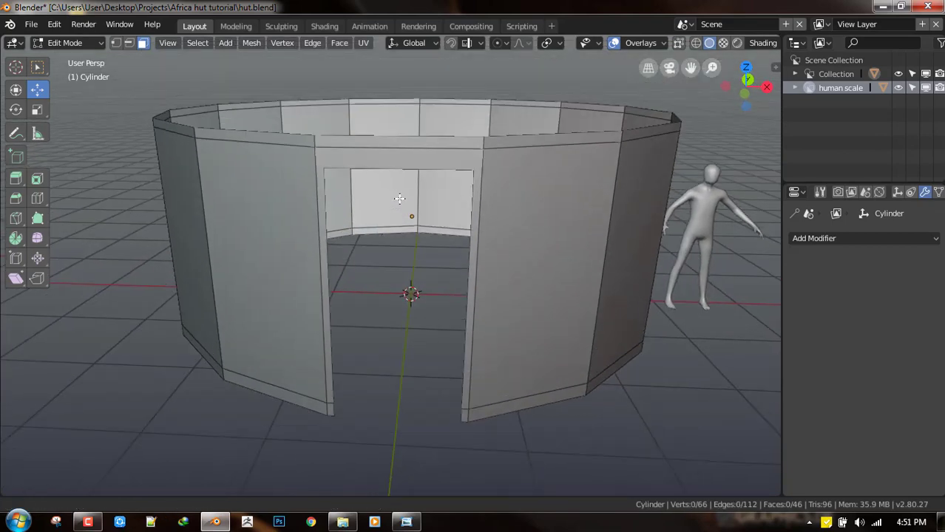
pyautogui.scroll(1, 416, 140)
pyautogui.moveTo(384, 159); pyautogui.dragTo(510, 169, button='middle')
pyautogui.scroll(2, 377, 136)
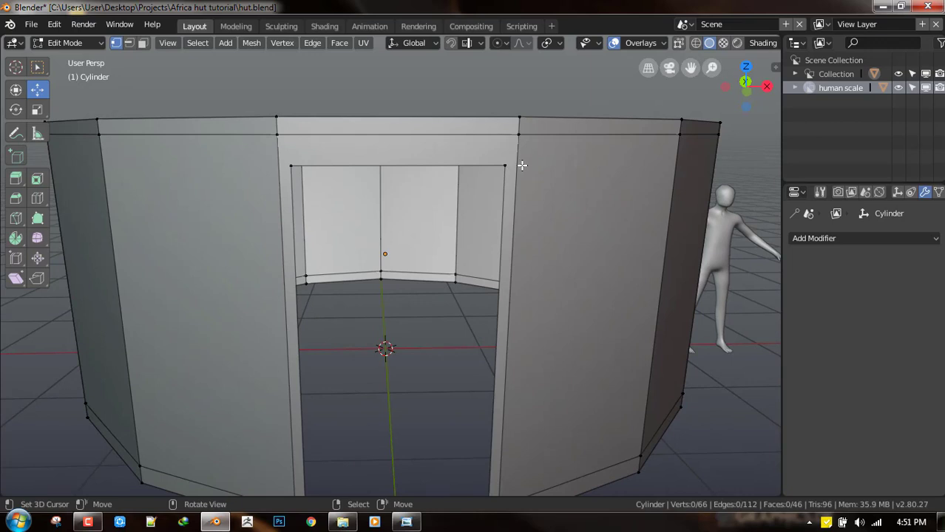
pyautogui.moveTo(522, 165); pyautogui.dragTo(516, 164, button='middle')
pyautogui.click(506, 163)
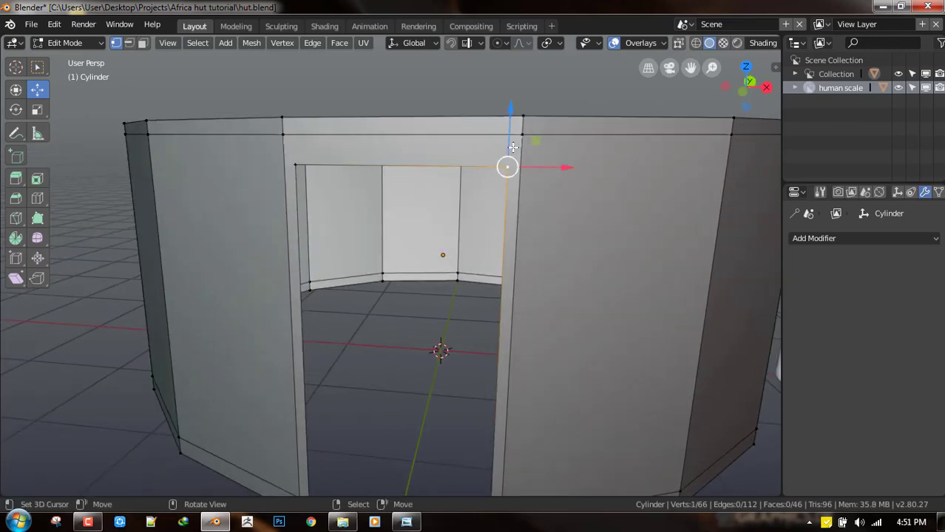
pyautogui.press('k')
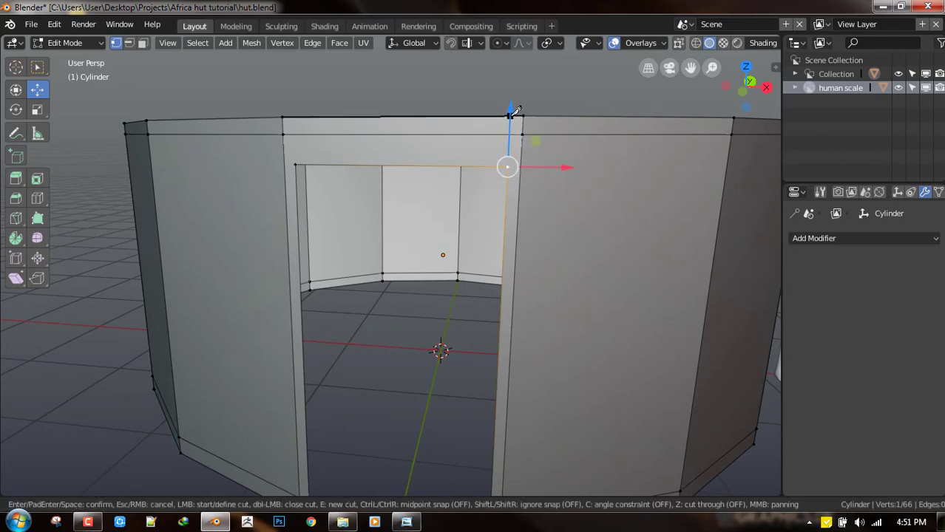
pyautogui.click(510, 115)
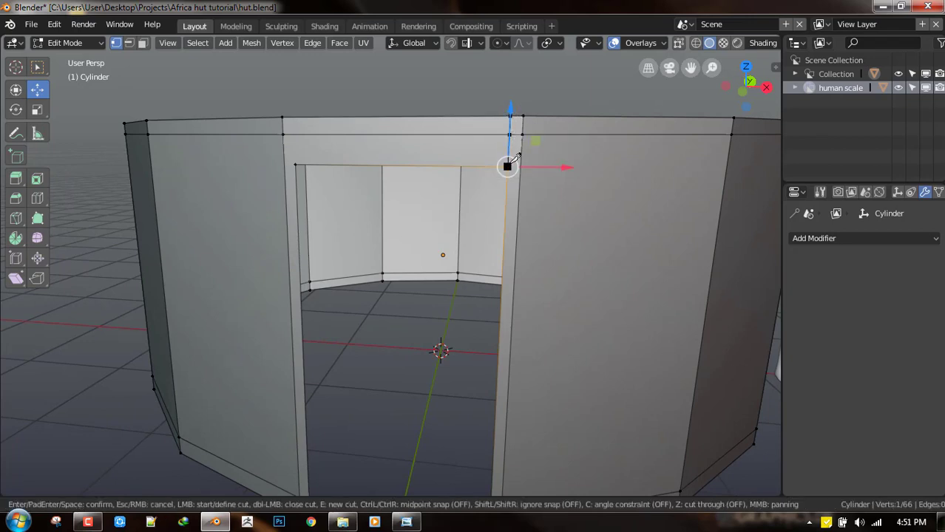
pyautogui.press('Return')
# Step: Knife-cut a matching vertical edge from the doorway's upper left corner to the wall's top rim
pyautogui.moveTo(516, 159); pyautogui.dragTo(319, 173, button='middle')
pyautogui.press('a')
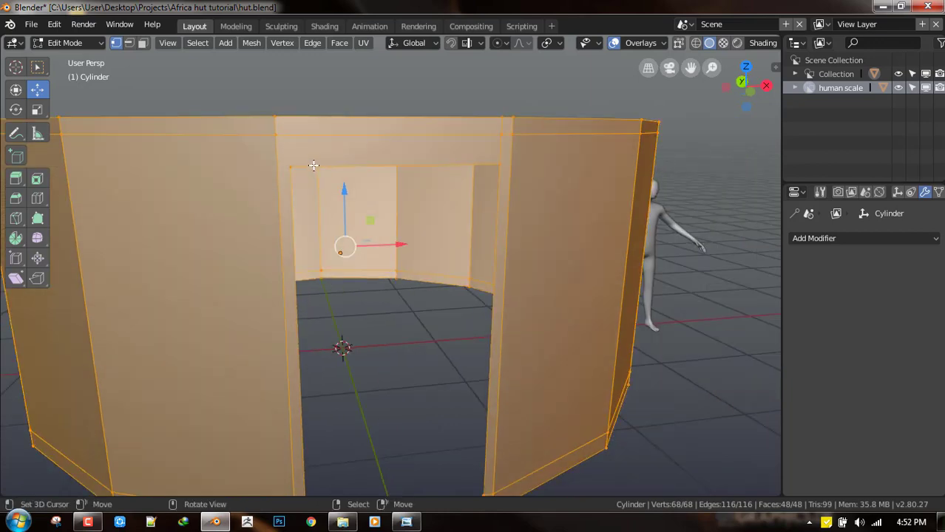
pyautogui.hotkey('alt', 'a')
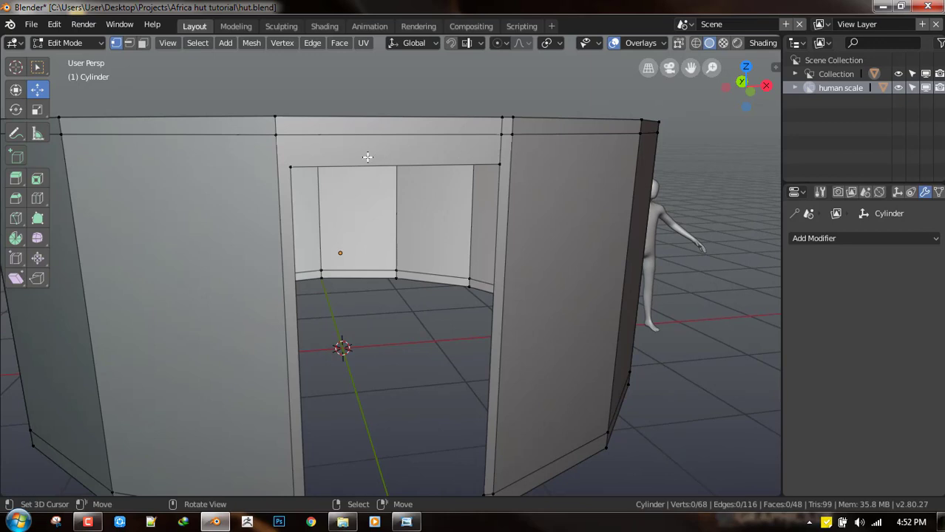
pyautogui.press('k')
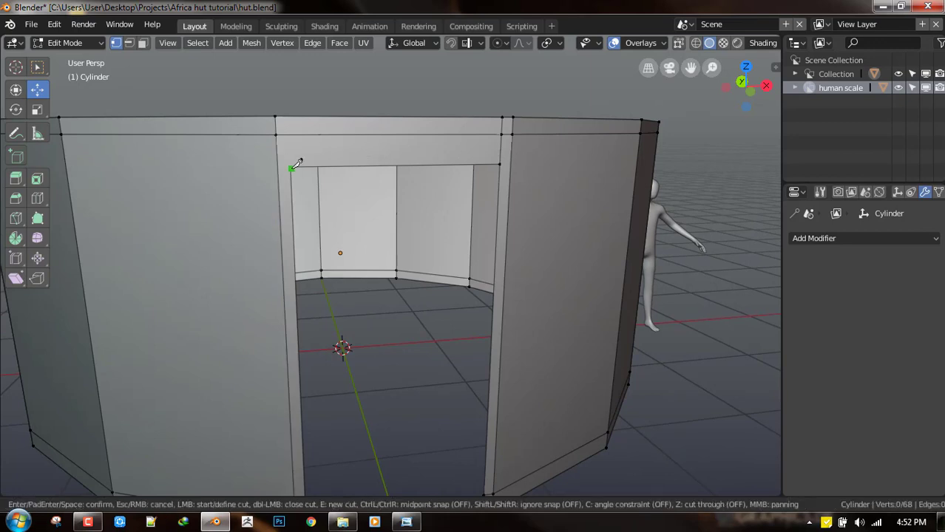
pyautogui.click(290, 115)
pyautogui.press('Return')
# Step: Add a horizontal loop cut around the hut wall and slide it up level with the doorway's top edge
pyautogui.moveTo(269, 154)
pyautogui.mouseDown(button='middle')
pyautogui.moveTo(251, 155)
pyautogui.moveTo(219, 181)
pyautogui.moveTo(278, 165)
pyautogui.mouseUp(button='middle')
pyautogui.scroll(-2, 279, 165)
pyautogui.press('a')
pyautogui.hotkey('ctrl', 'r')
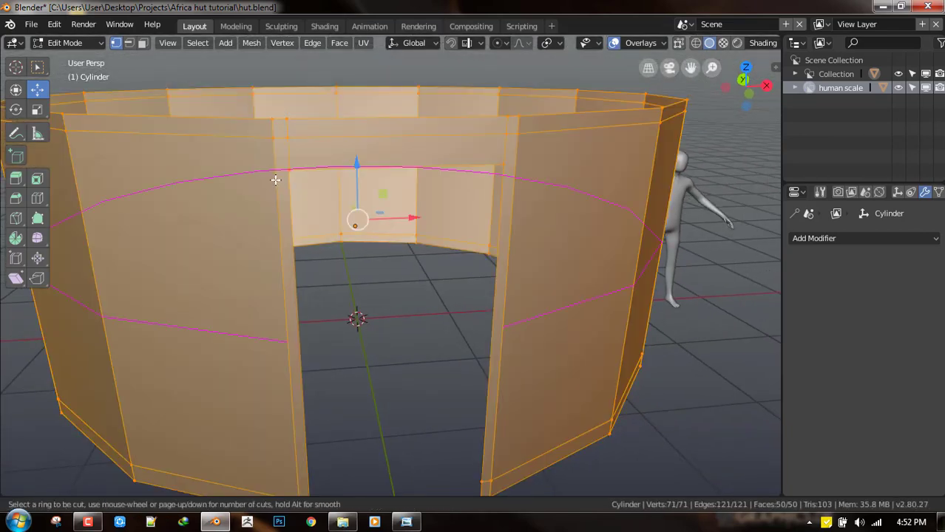
pyautogui.click(274, 179)
pyautogui.rightClick(275, 179)
pyautogui.press('g')
pyautogui.press('g')
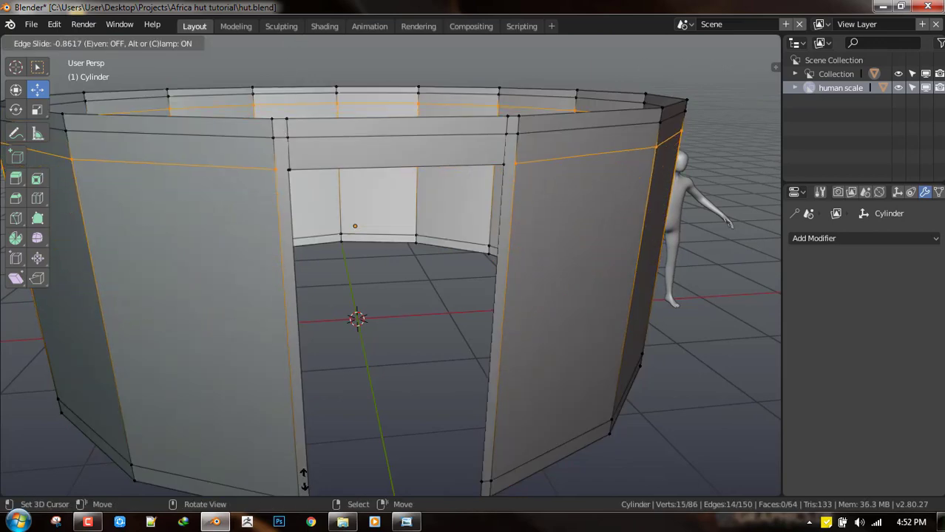
pyautogui.click(306, 476)
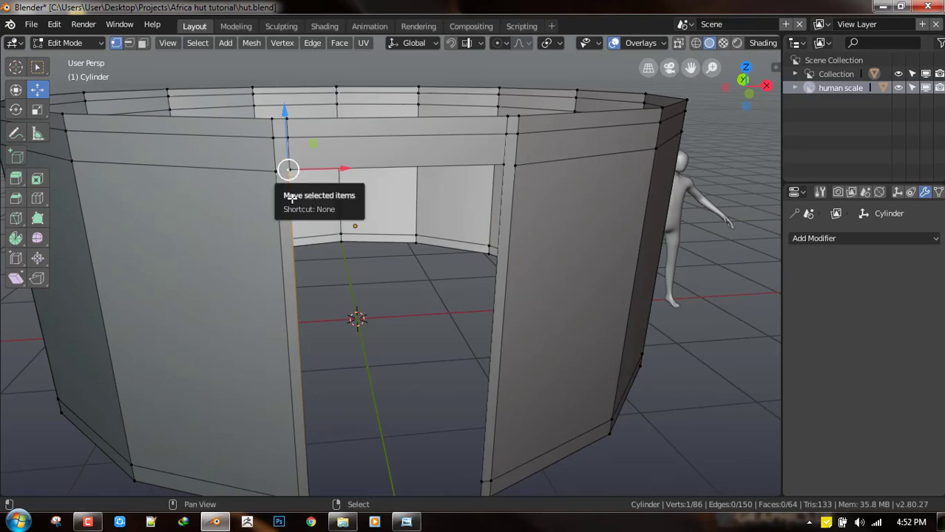
pyautogui.scroll(2, 293, 181)
pyautogui.moveTo(248, 176); pyautogui.dragTo(241, 135, button='middle')
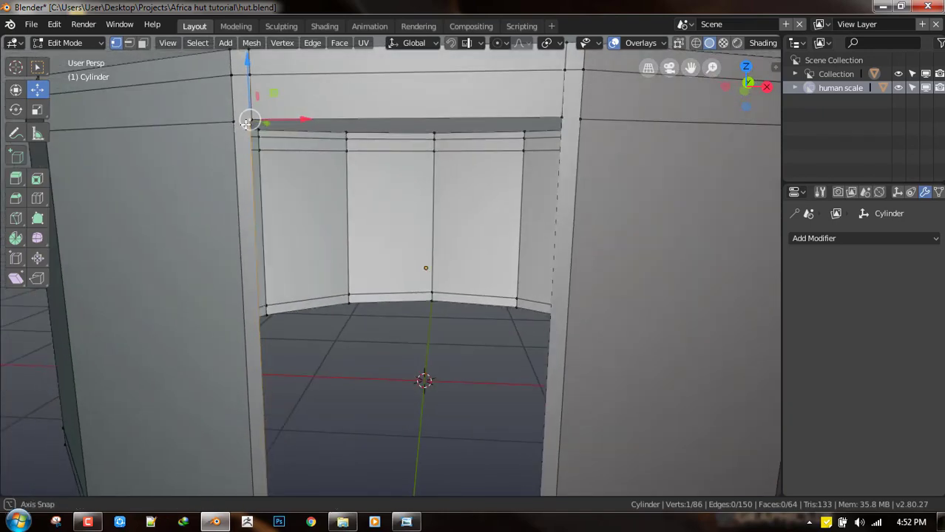
pyautogui.press('g')
pyautogui.click(243, 131)
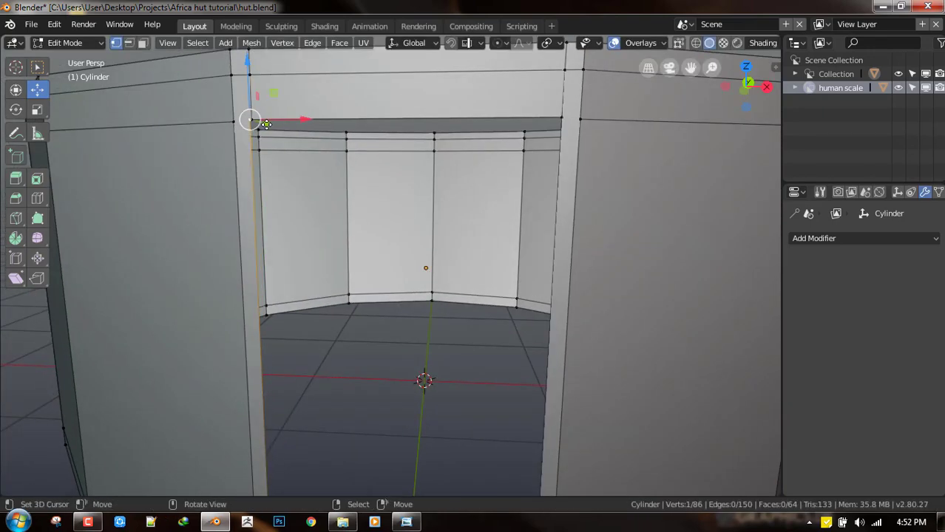
pyautogui.press('g')
pyautogui.rightClick(285, 126)
pyautogui.moveTo(285, 126); pyautogui.dragTo(309, 178, button='middle')
# Step: Select the whole wall mesh, run Remove Doubles on it and clear the selection
pyautogui.press('a')
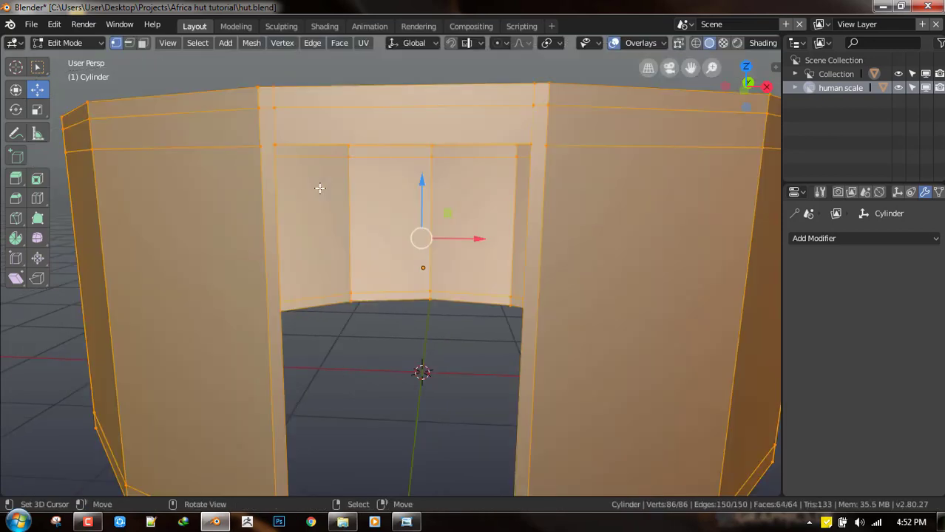
pyautogui.press('F4')
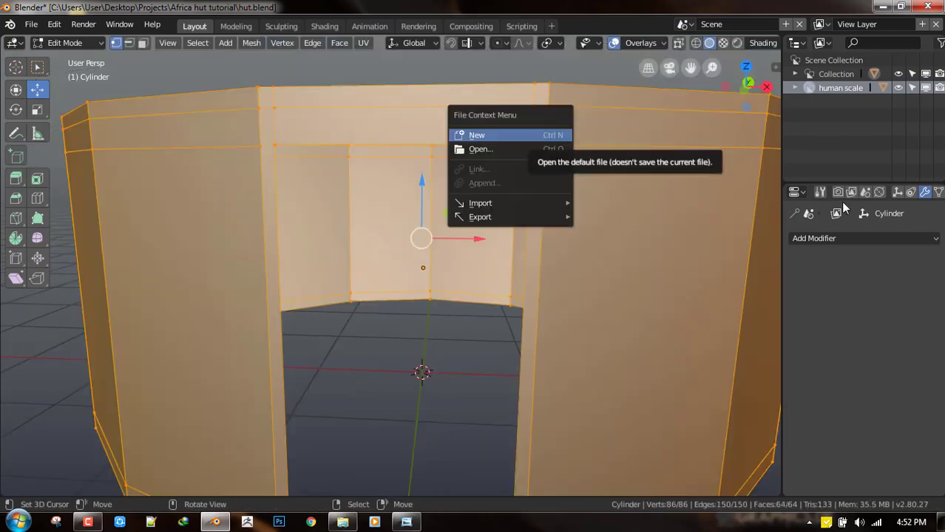
pyautogui.press('Escape')
pyautogui.press('F3')
pyautogui.write('re')
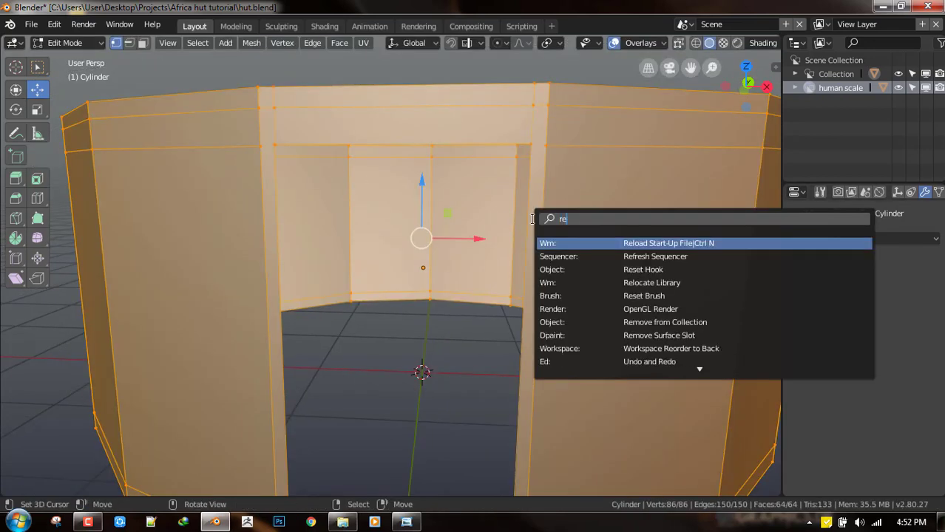
pyautogui.write('mo')
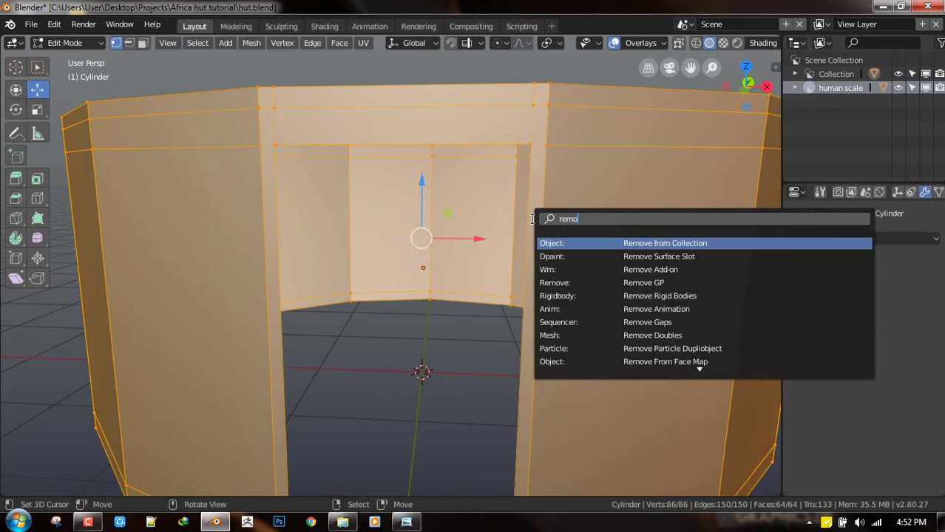
pyautogui.write('ve do')
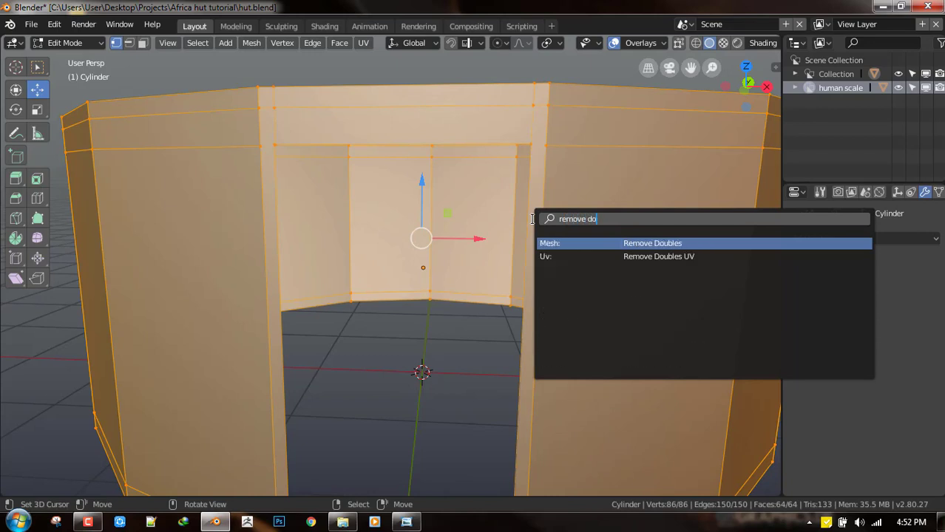
pyautogui.press('Return')
pyautogui.hotkey('alt', 'a')
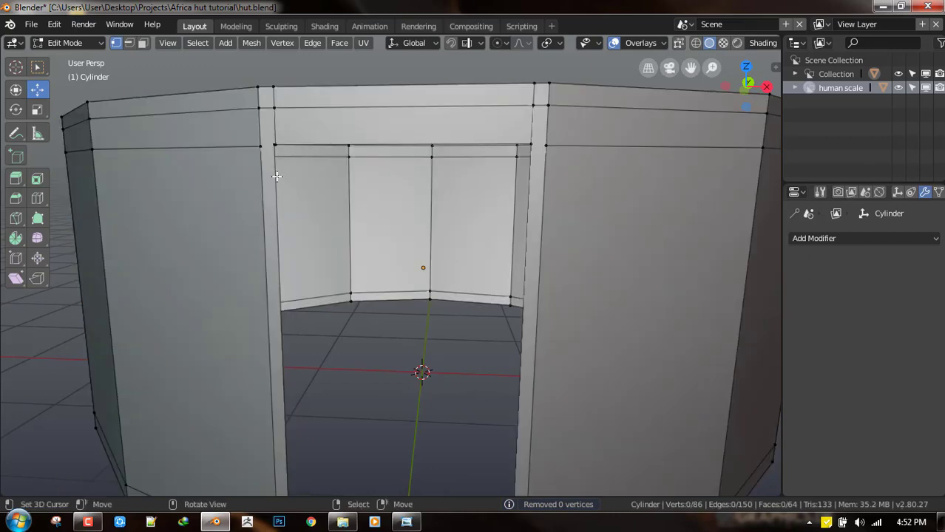
pyautogui.scroll(2, 296, 158)
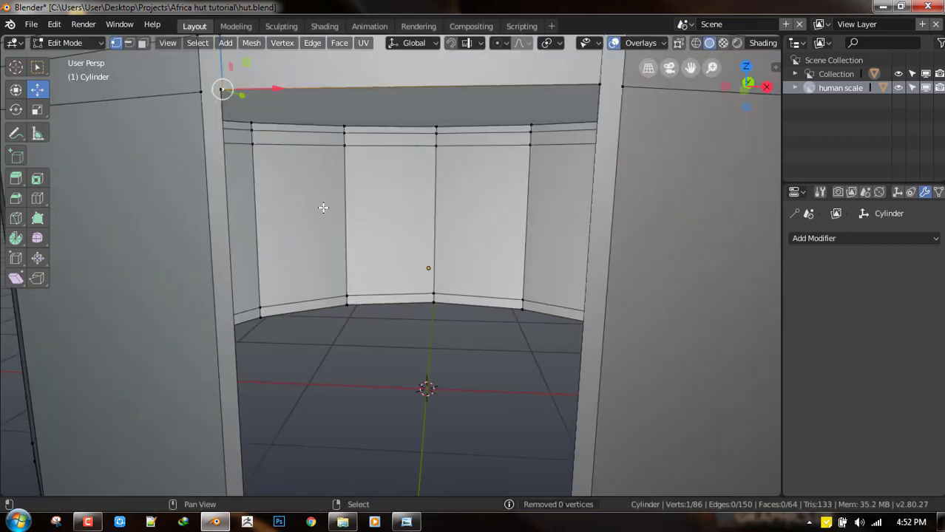
# Step: Merge the two overlapping vertices at the doorway's upper left corner into one
pyautogui.keyDown('shift'); pyautogui.moveTo(318, 152); pyautogui.dragTo(321, 191, button='middle'); pyautogui.keyUp('shift')
pyautogui.keyDown('shift'); pyautogui.click(250, 130); pyautogui.keyUp('shift')
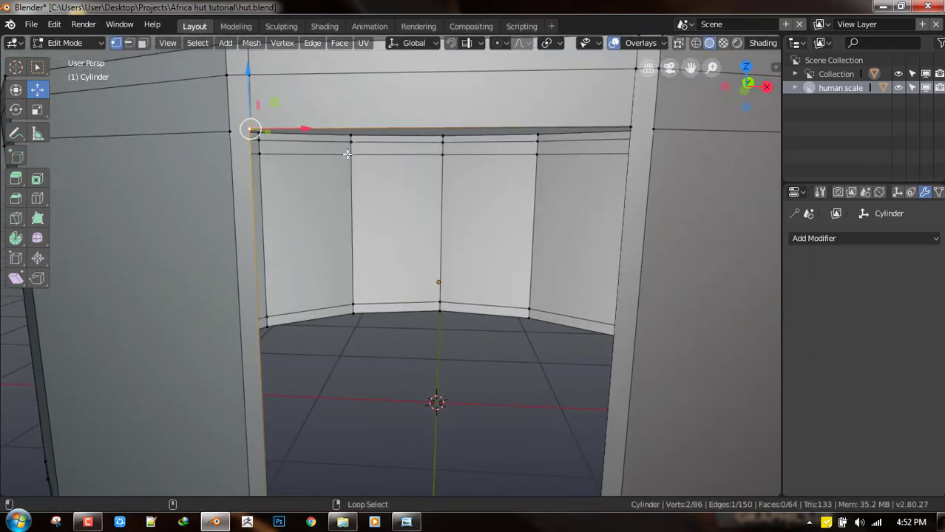
pyautogui.hotkey('alt', 'm')
pyautogui.click(337, 187)
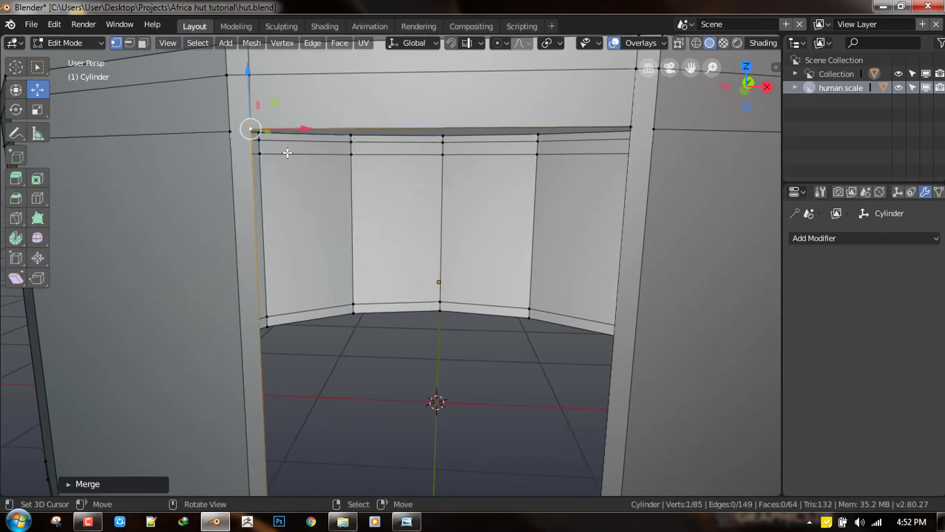
pyautogui.press('g')
pyautogui.rightClick(238, 130)
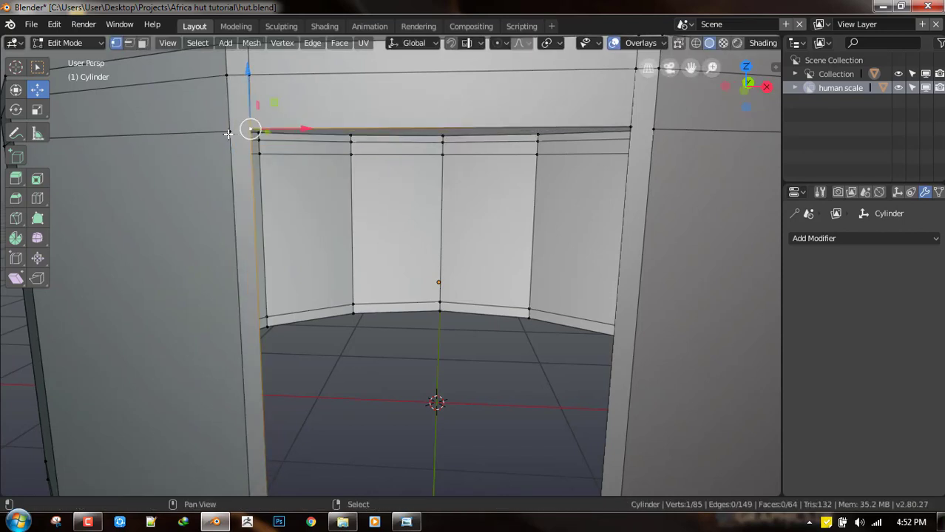
# Step: Connect the doorway's upper left corner vertex to the adjacent vertex on the jamb strip's outer edge and clear the selection
pyautogui.keyDown('shift'); pyautogui.rightClick(230, 134); pyautogui.keyUp('shift')
pyautogui.moveTo(319, 175); pyautogui.dragTo(348, 192, button='middle')
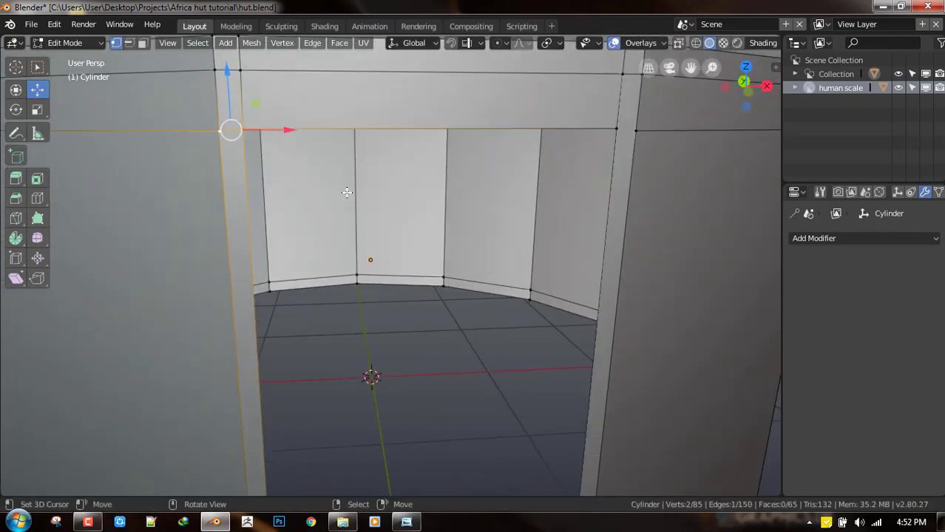
pyautogui.press('a')
pyautogui.hotkey('alt', 'a')
# Step: Join the doorway's upper right corner vertex to its neighbour on the jamb strip's outer edge with a new edge
pyautogui.keyDown('shift'); pyautogui.moveTo(633, 164); pyautogui.dragTo(603, 171, button='middle'); pyautogui.keyUp('shift')
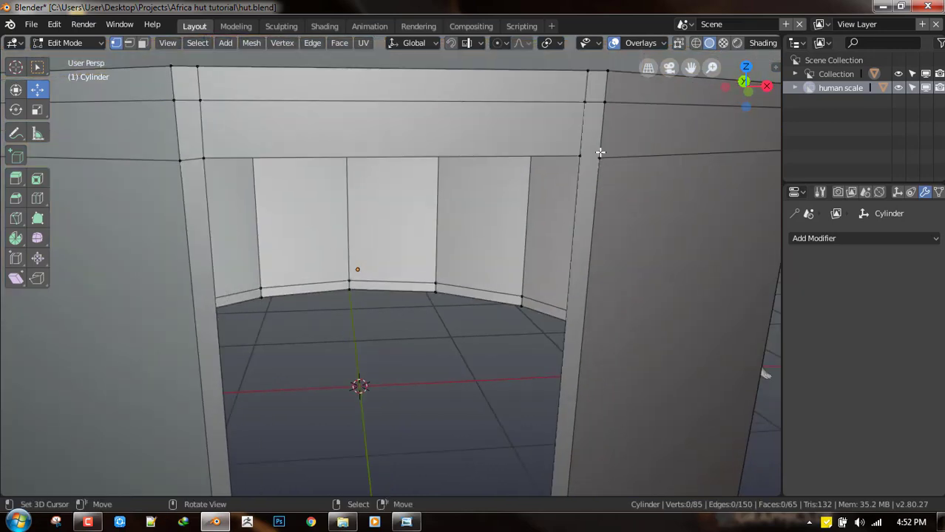
pyautogui.rightClick(600, 154)
pyautogui.press('g')
pyautogui.rightClick(608, 139)
pyautogui.keyDown('shift'); pyautogui.rightClick(584, 156); pyautogui.keyUp('shift')
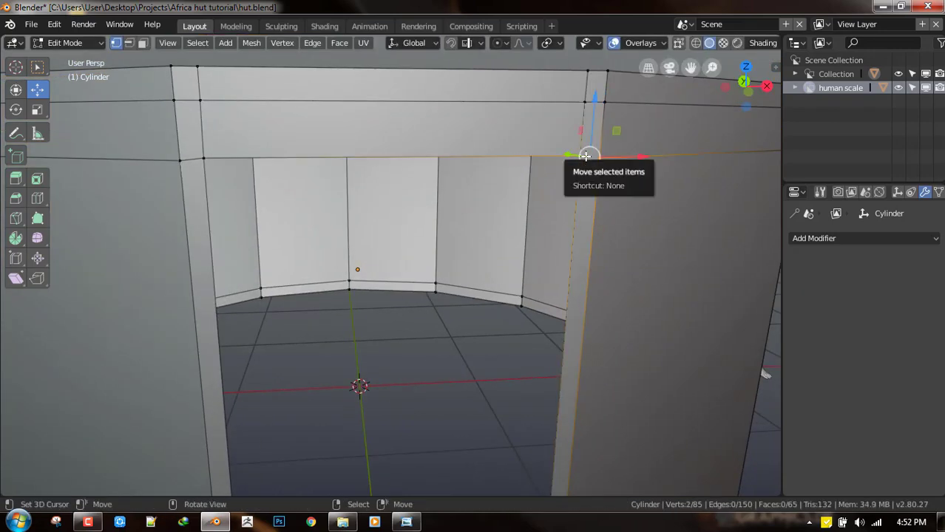
pyautogui.rightClick(579, 154)
pyautogui.press('g')
pyautogui.rightClick(574, 150)
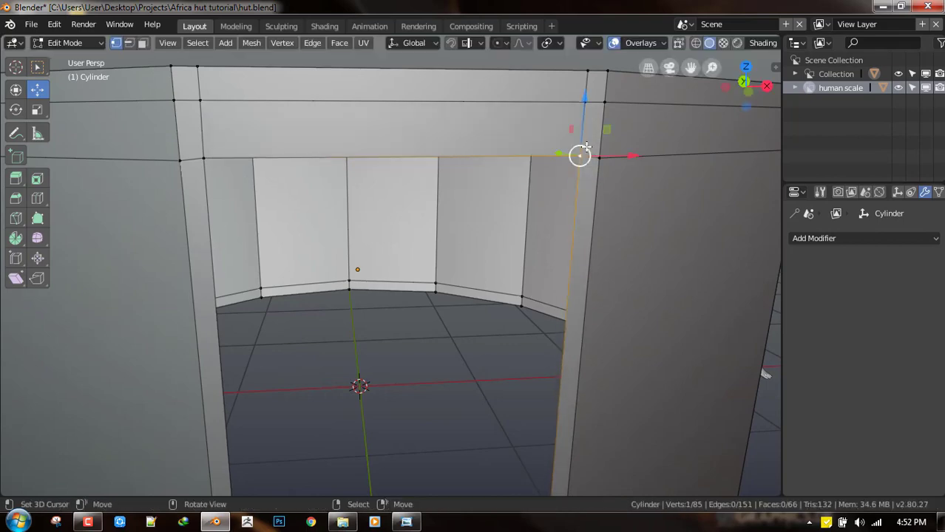
# Step: Add seven evenly spaced horizontal loop cuts around the wall below the doorway's top edge and clear the selection
pyautogui.scroll(-4, 533, 210)
pyautogui.press('Tab')
pyautogui.press('Tab')
pyautogui.scroll(1, 510, 260)
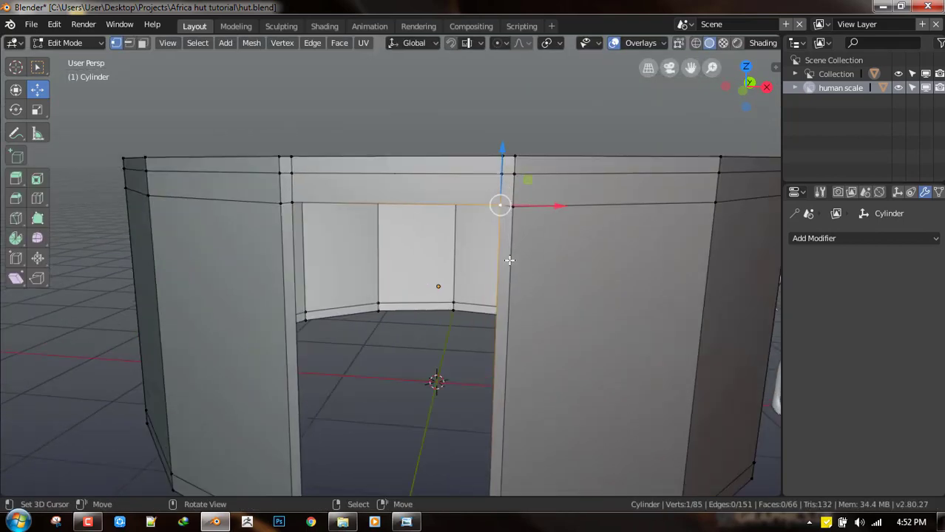
pyautogui.hotkey('ctrl', 'r')
pyautogui.scroll(1, 529, 310)
pyautogui.scroll(5, 529, 310)
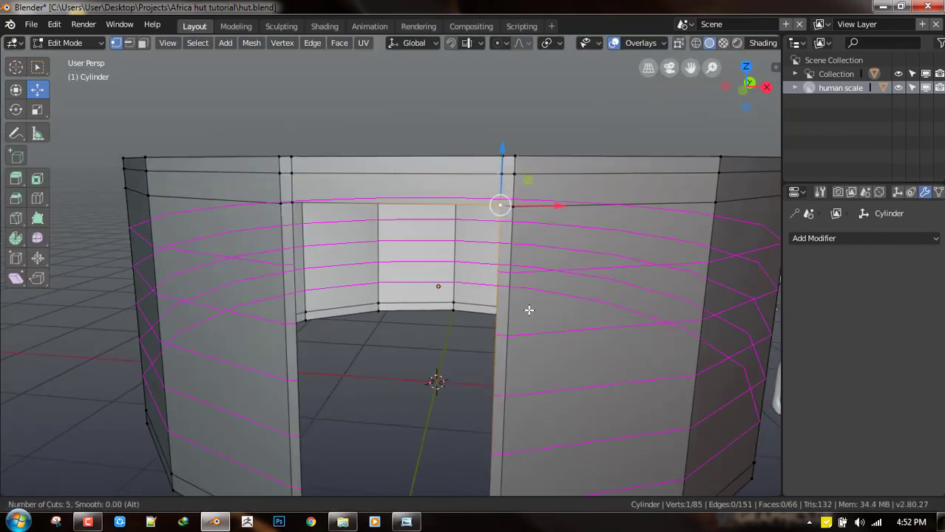
pyautogui.click(527, 310)
pyautogui.press('a')
pyautogui.moveTo(548, 312)
pyautogui.mouseDown(button='middle')
pyautogui.moveTo(590, 312)
pyautogui.moveTo(517, 327)
pyautogui.moveTo(618, 299)
pyautogui.moveTo(557, 312)
pyautogui.mouseUp(button='middle')
pyautogui.hotkey('alt', 'a')
pyautogui.scroll(2, 558, 312)
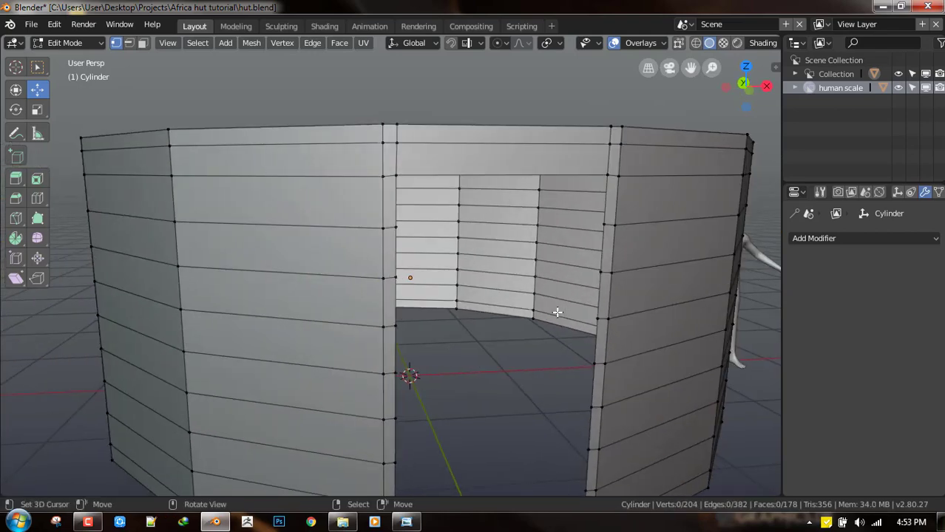
# Step: Add three evenly spaced vertical loop cuts across the wall strip above the doorway and clear the selection
pyautogui.scroll(-4, 558, 312)
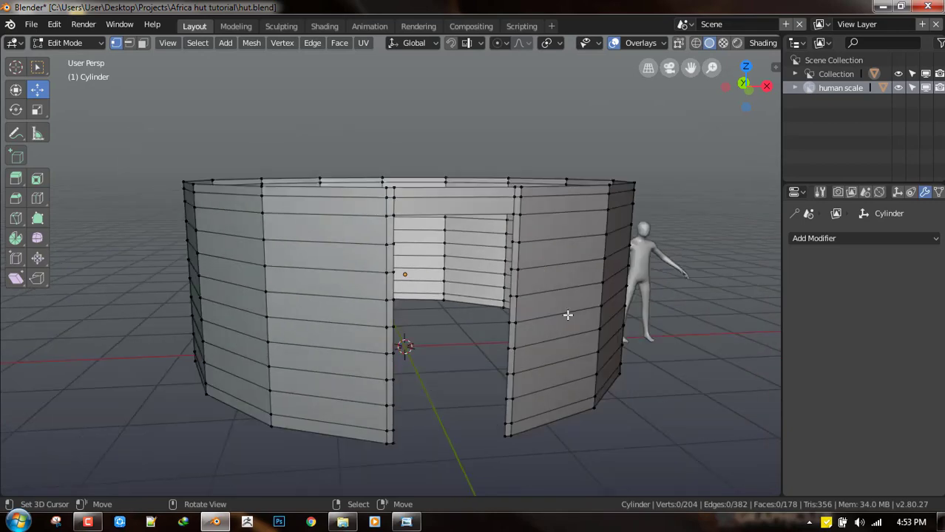
pyautogui.moveTo(565, 312); pyautogui.dragTo(497, 318, button='middle')
pyautogui.scroll(2, 497, 319)
pyautogui.scroll(1, 498, 318)
pyautogui.hotkey('ctrl', 'r')
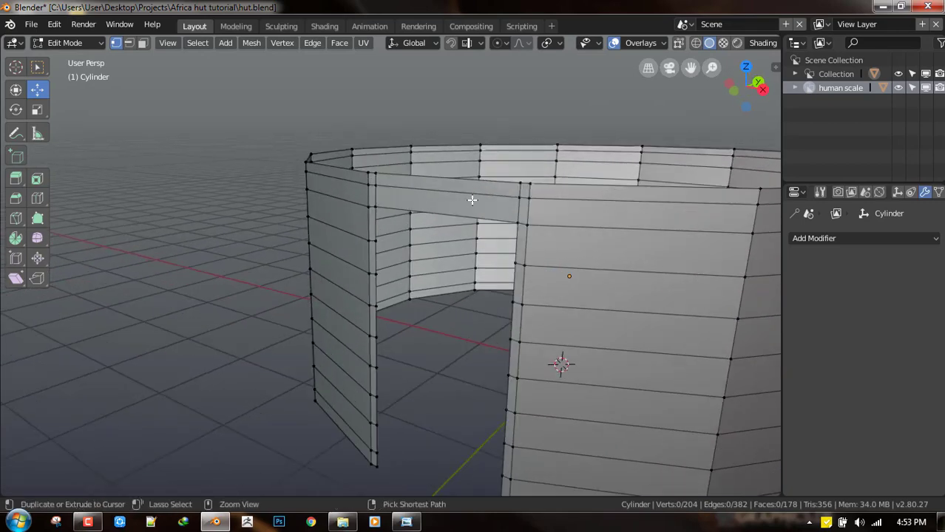
pyautogui.scroll(2, 472, 201)
pyautogui.click(472, 200)
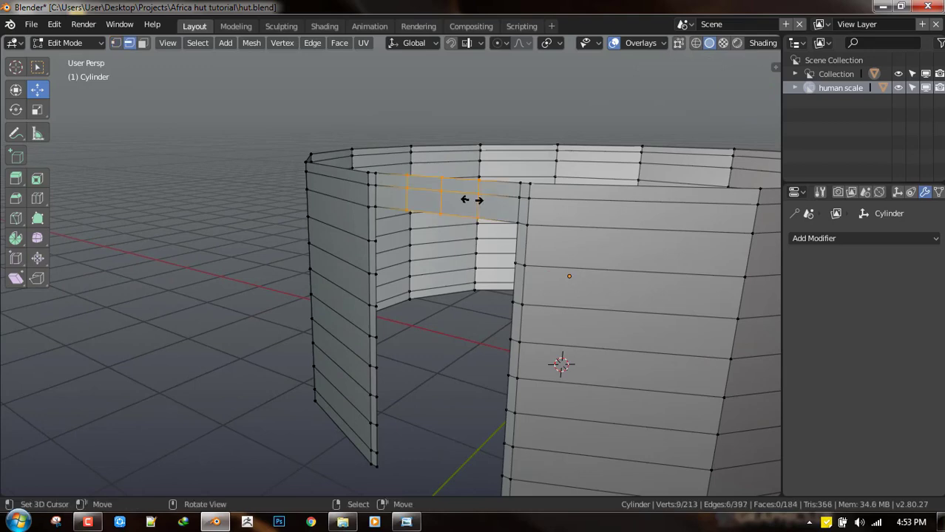
pyautogui.click(472, 200)
pyautogui.press('a')
pyautogui.moveTo(474, 228); pyautogui.dragTo(502, 228, button='middle')
pyautogui.hotkey('alt', 'a')
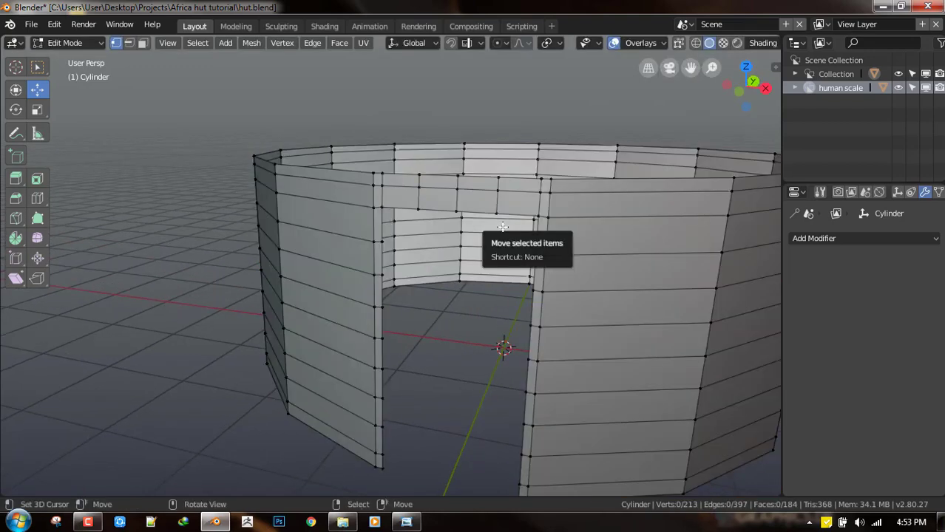
# Step: Examine the subdivided wall and doorway from several sides and compare them with the reference photo of the hut
pyautogui.moveTo(565, 226); pyautogui.dragTo(543, 230, button='middle')
pyautogui.press('Tab')
pyautogui.press('Tab')
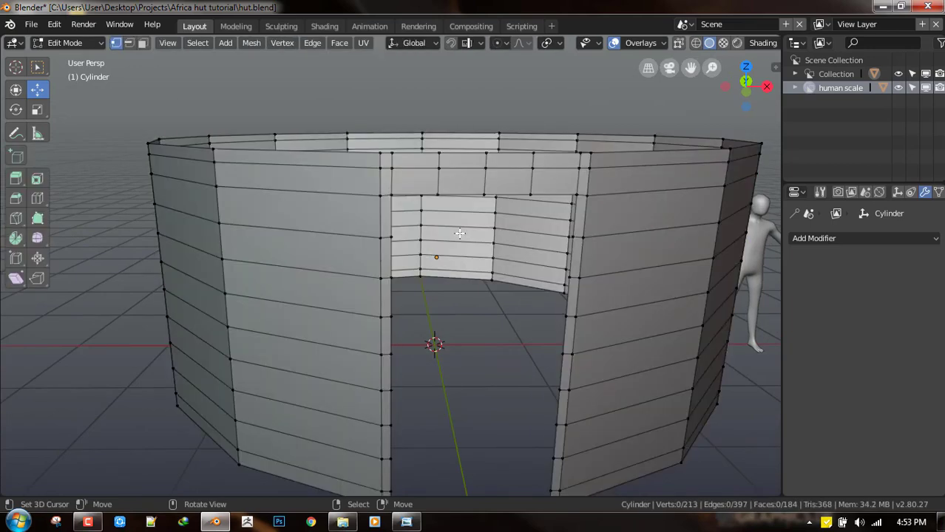
pyautogui.moveTo(458, 231); pyautogui.dragTo(551, 232, button='middle')
pyautogui.scroll(-3, 549, 234)
pyautogui.press('Tab')
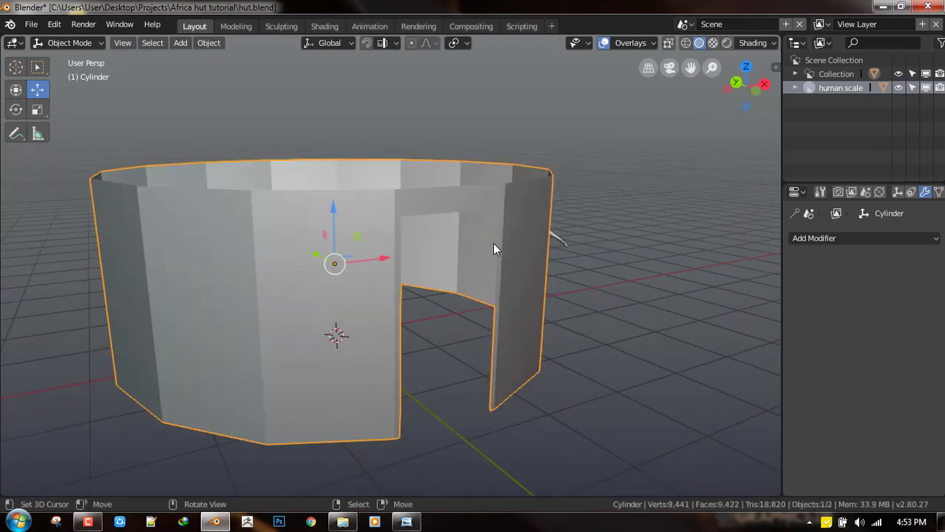
pyautogui.moveTo(496, 249); pyautogui.dragTo(660, 170, button='middle')
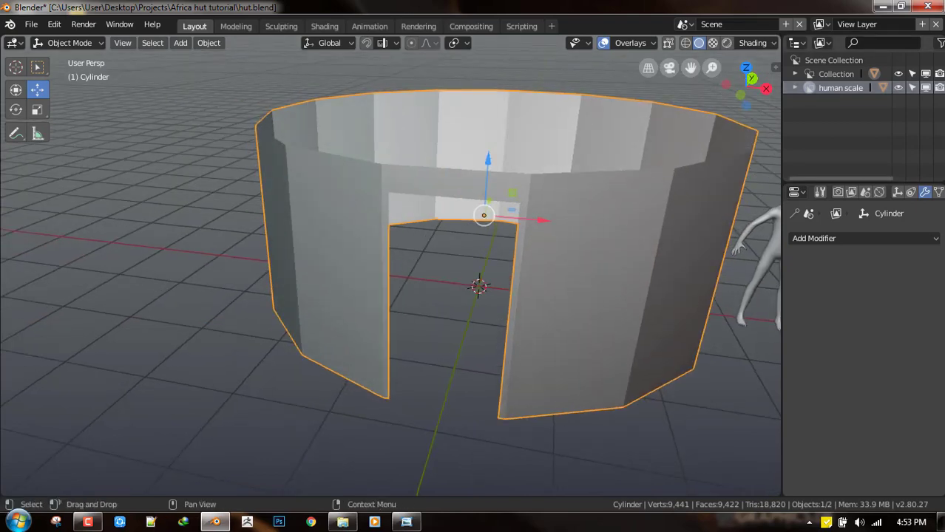
pyautogui.press('Tab')
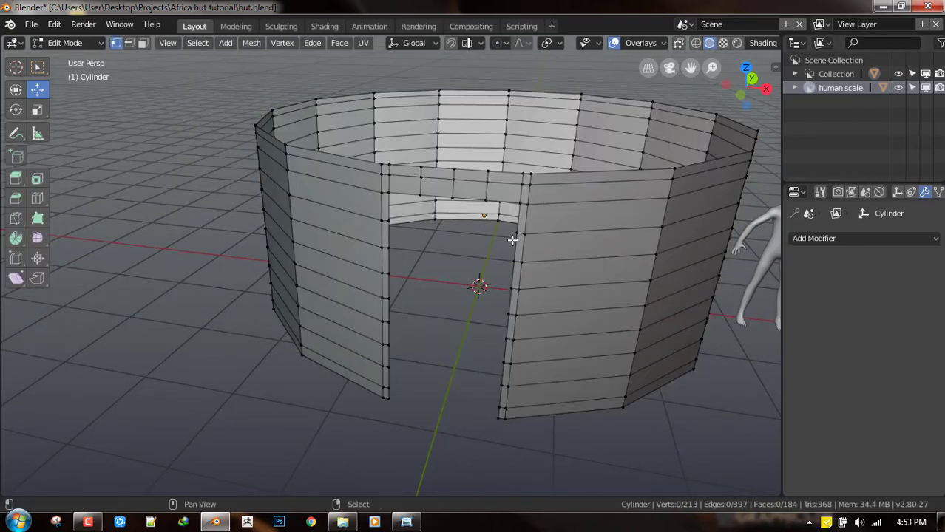
pyautogui.moveTo(549, 226); pyautogui.dragTo(551, 202, button='middle')
pyautogui.hotkey('ctrl', 'Tab')
pyautogui.press('Escape')
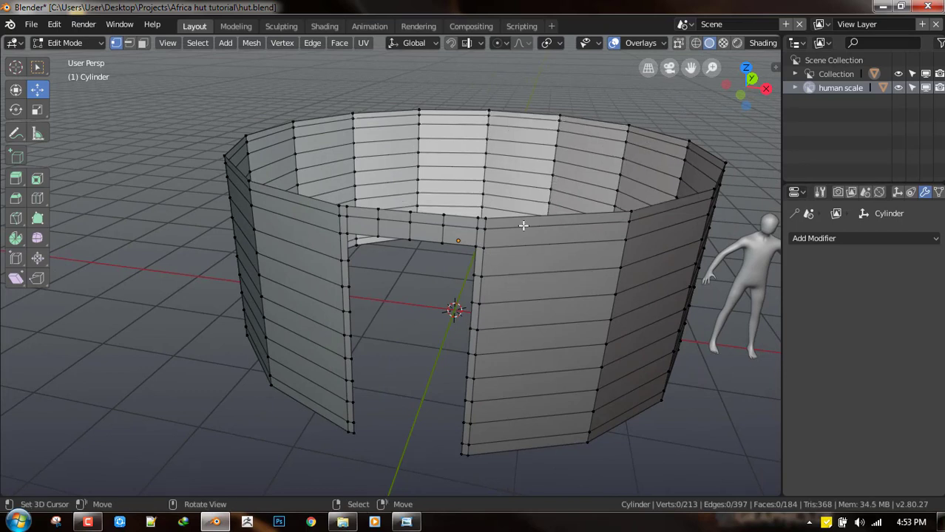
pyautogui.press('`')
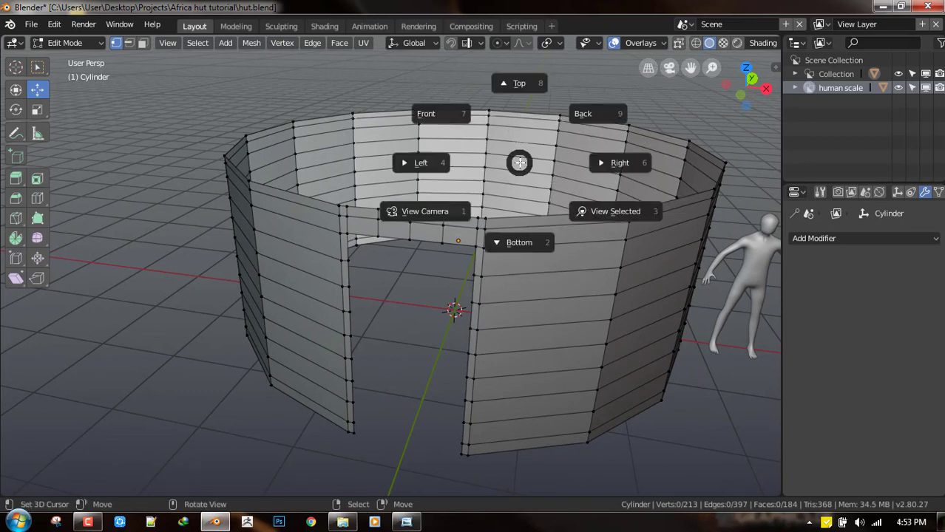
pyautogui.press('Escape')
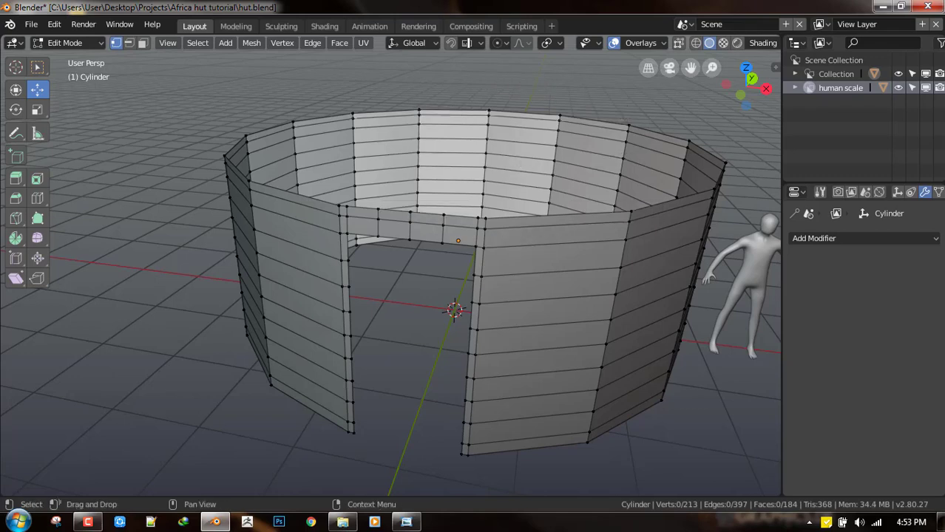
pyautogui.moveTo(944, 50); pyautogui.dragTo(585, 49)
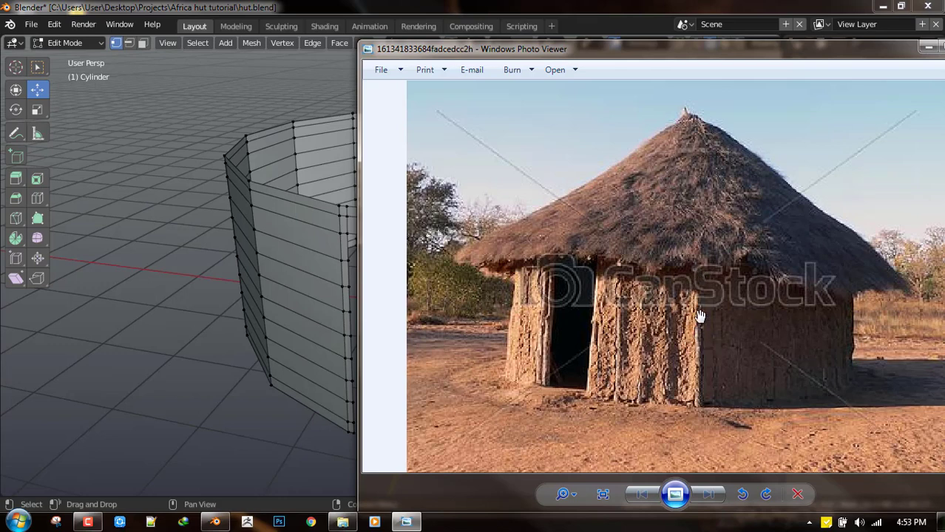
pyautogui.moveTo(732, 55); pyautogui.dragTo(944, 90)
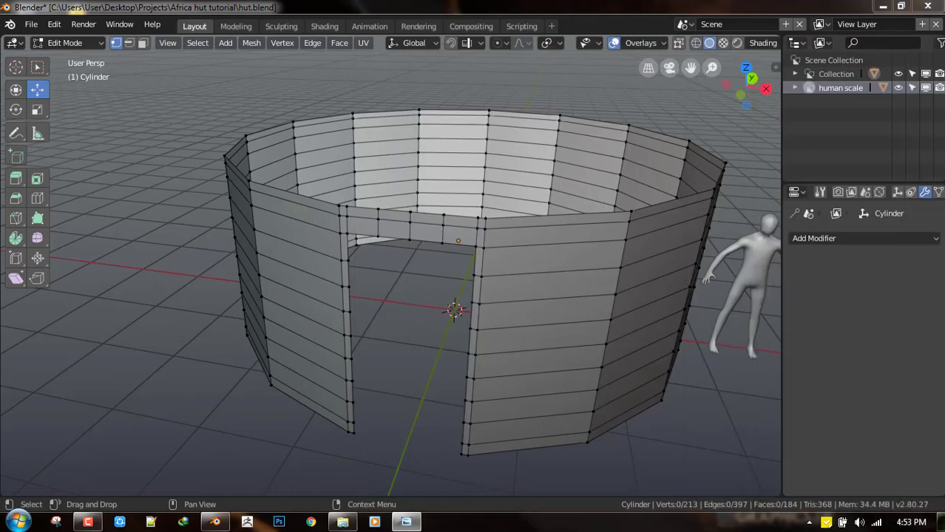
# Step: Select the vertical edge loops flanking the doorway and, in top view, move them along Y in line with the doorway wall
pyautogui.moveTo(566, 240); pyautogui.dragTo(578, 247, button='middle')
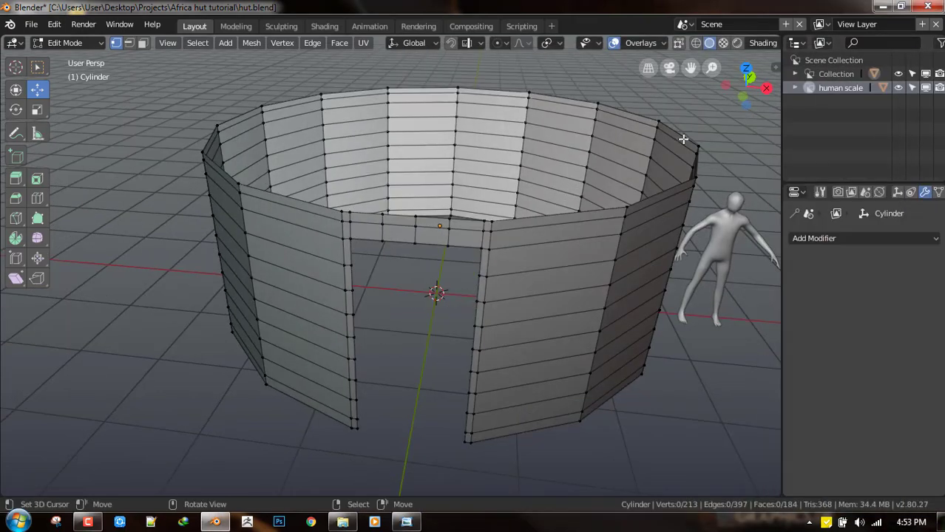
pyautogui.keyDown('alt'); pyautogui.click(619, 248); pyautogui.keyUp('alt')
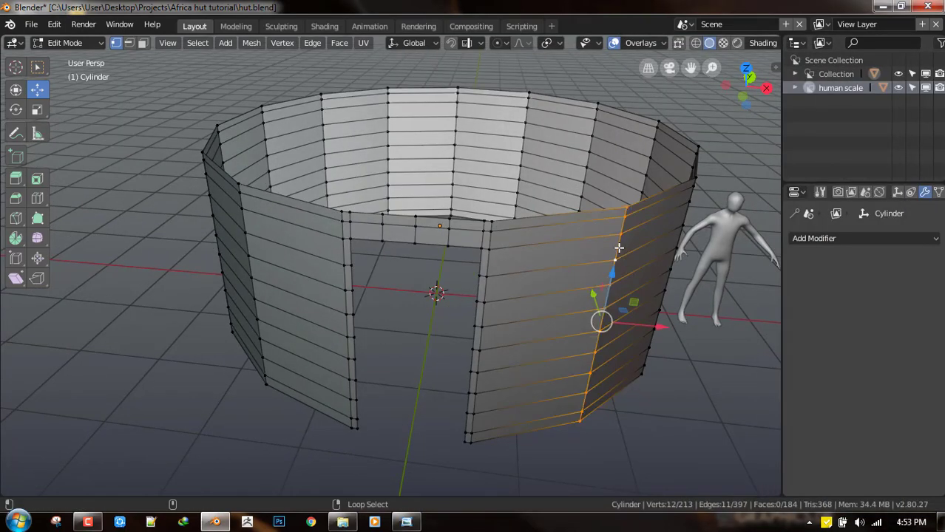
pyautogui.keyDown('alt'); pyautogui.keyDown('shift'); pyautogui.click(246, 220); pyautogui.keyUp('shift'); pyautogui.keyUp('alt')
pyautogui.press('`')
pyautogui.click(551, 28)
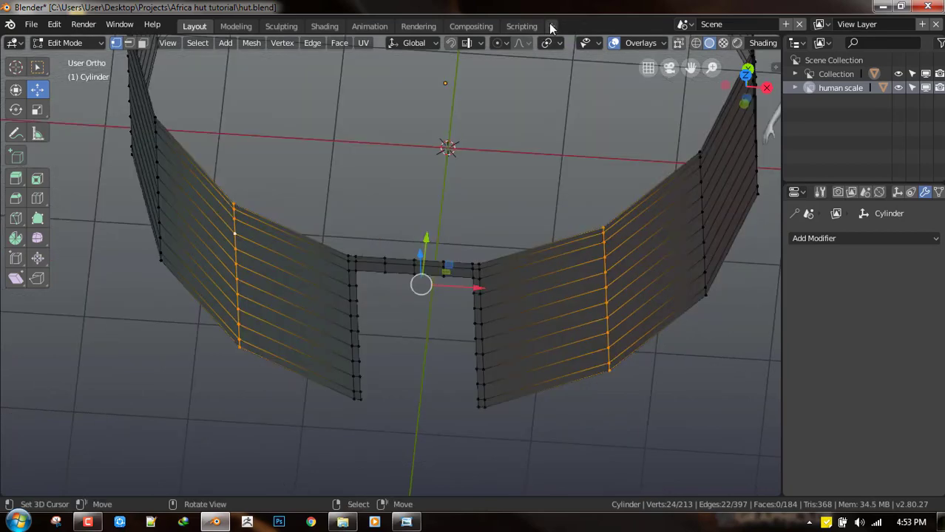
pyautogui.press('g')
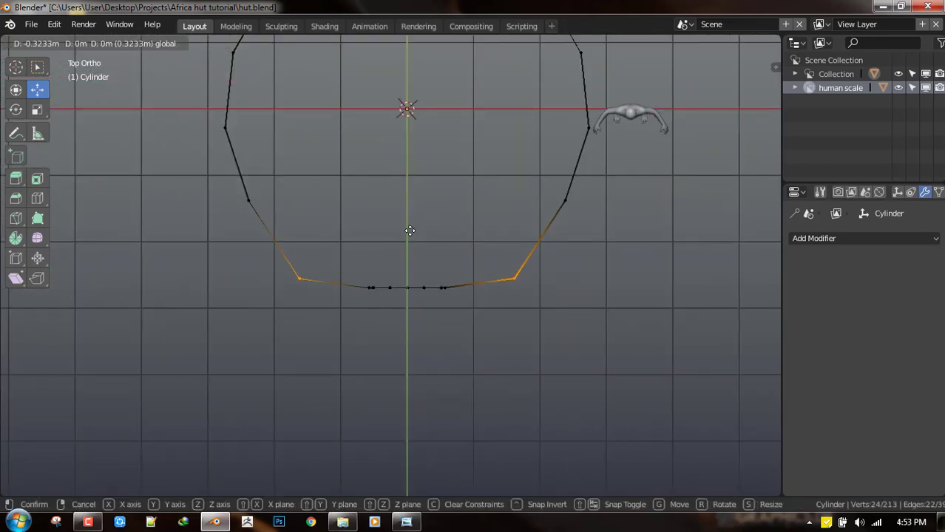
pyautogui.click(410, 234)
pyautogui.hotkey('alt', 'a')
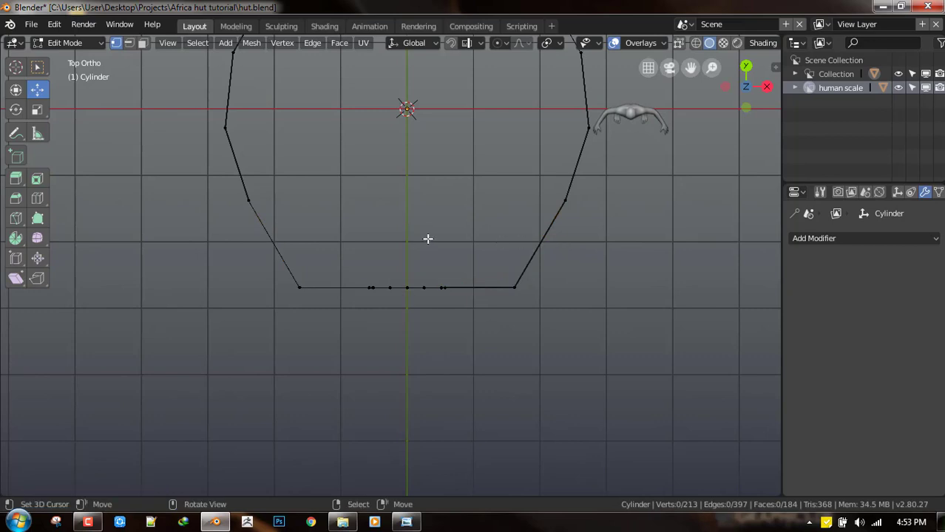
# Step: In wireframe, scale the next pair of vertical side edges apart along X by about 1.12, then return to Object Mode with solid shading
pyautogui.press('z')
pyautogui.click(296, 216)
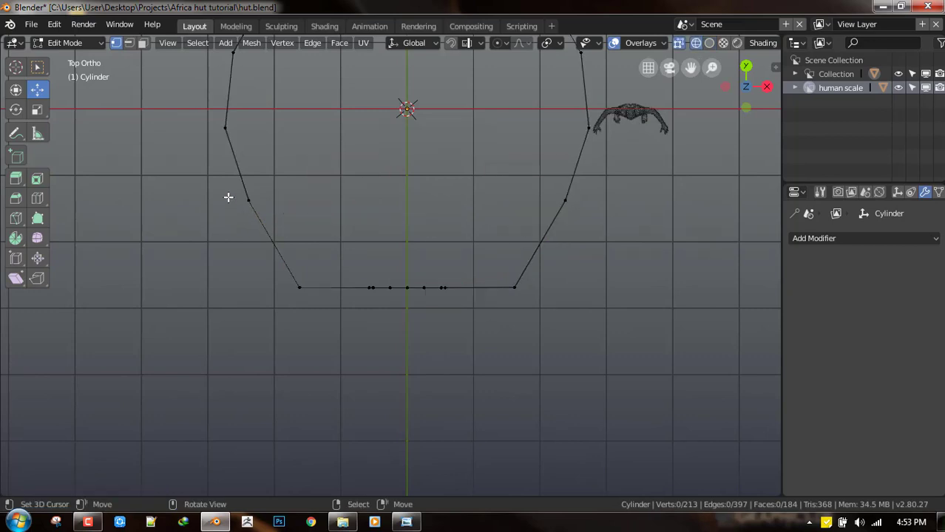
pyautogui.moveTo(198, 161)
pyautogui.mouseDown()
pyautogui.moveTo(650, 244)
pyautogui.moveTo(597, 231)
pyautogui.mouseUp()
pyautogui.press('s')
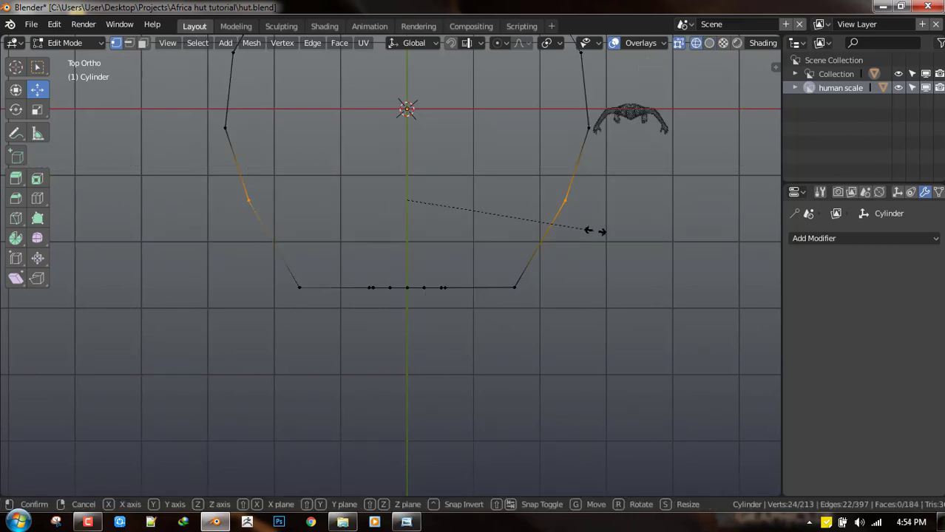
pyautogui.press('x')
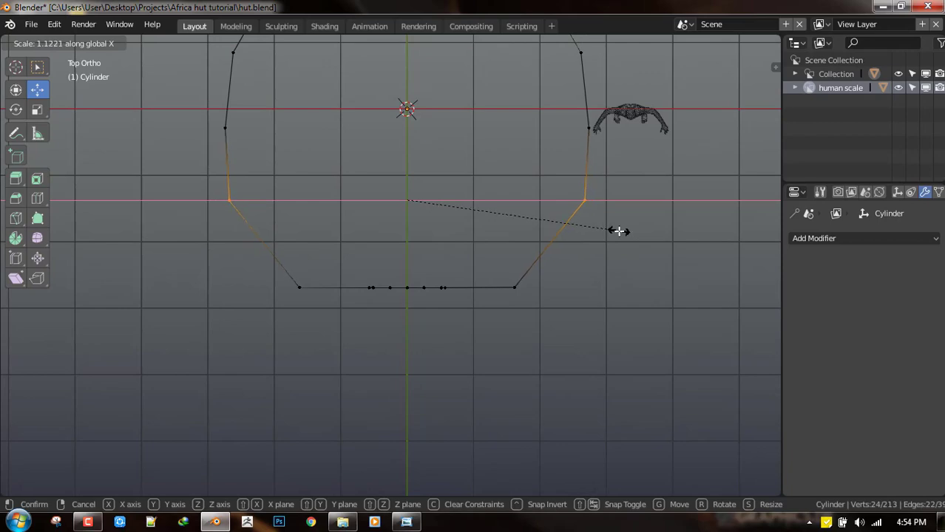
pyautogui.click(619, 231)
pyautogui.press('Tab')
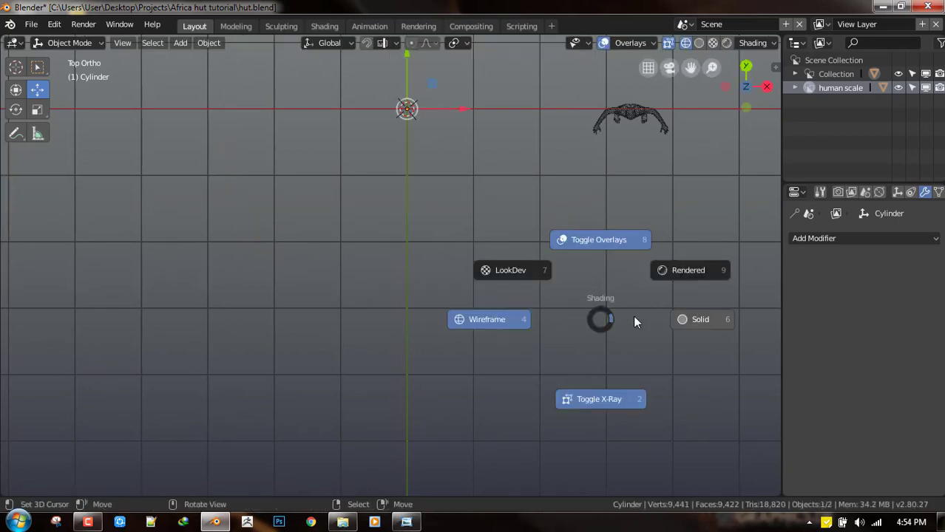
pyautogui.click(633, 315)
# Step: Deselect the hut wall and hide the human scale figure in the viewport
pyautogui.moveTo(568, 312); pyautogui.dragTo(503, 147, button='middle')
pyautogui.hotkey('alt', 'a')
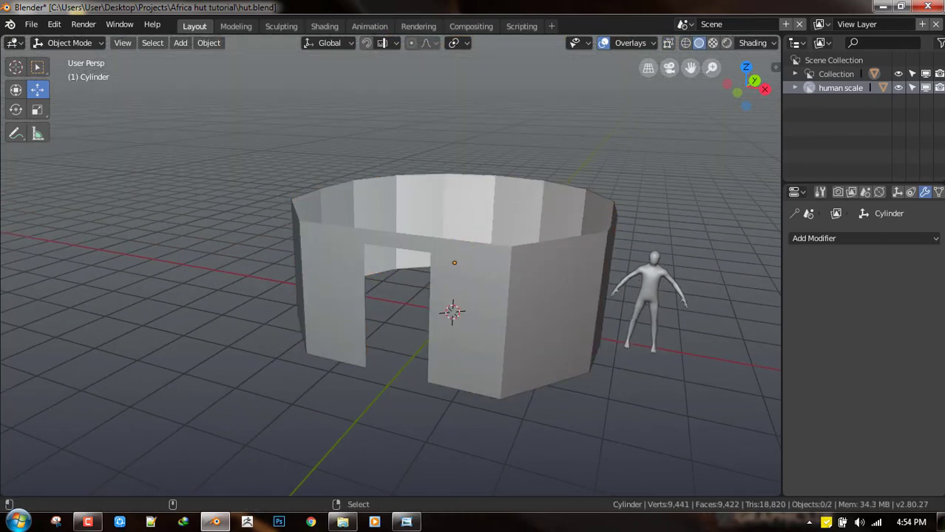
pyautogui.click(898, 87)
# Step: Duplicate the hut wall's top edge loop in place, separate the copy into its own object, and return to Object Mode
pyautogui.moveTo(628, 270); pyautogui.dragTo(542, 375, button='middle')
pyautogui.scroll(3, 567, 271)
pyautogui.press('Tab')
pyautogui.keyDown('alt'); pyautogui.click(559, 224); pyautogui.keyUp('alt')
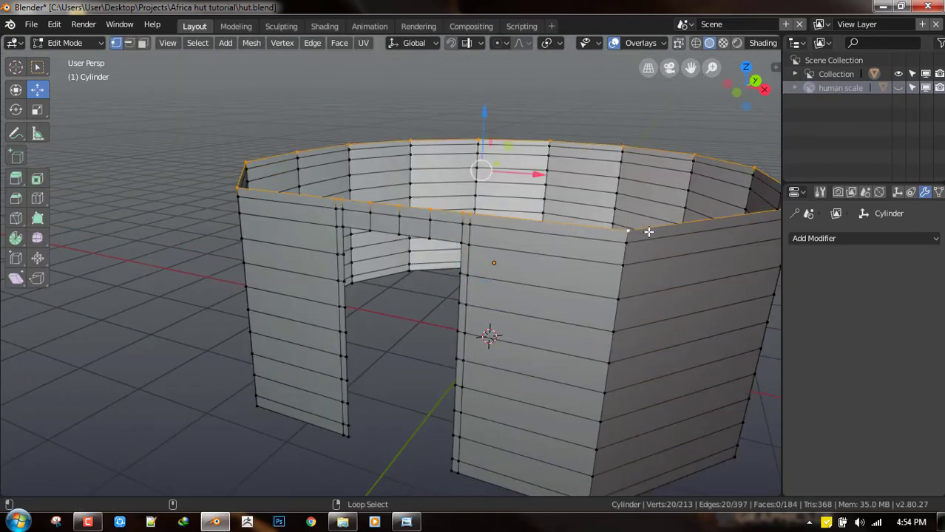
pyautogui.moveTo(558, 224)
pyautogui.mouseDown(button='middle')
pyautogui.moveTo(553, 258)
pyautogui.moveTo(550, 240)
pyautogui.mouseUp(button='middle')
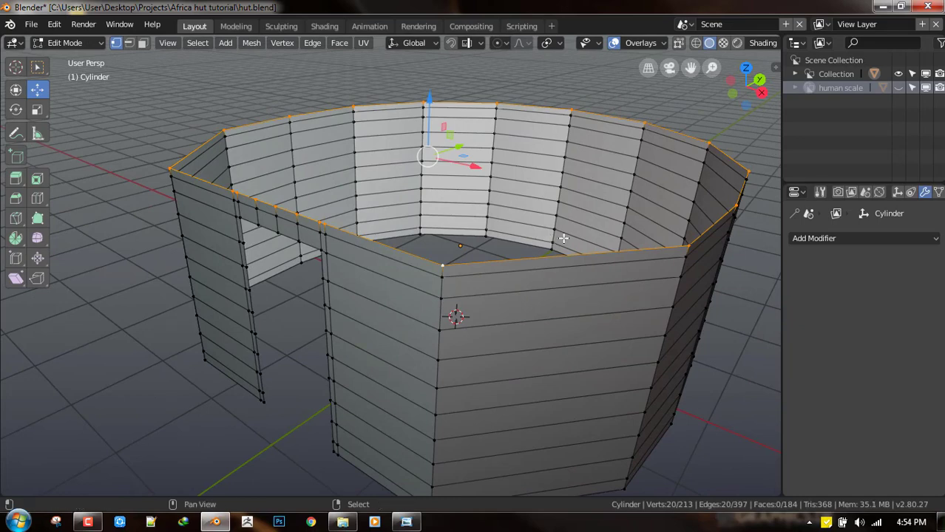
pyautogui.hotkey('shift', 'd')
pyautogui.press('Escape')
pyautogui.press('p')
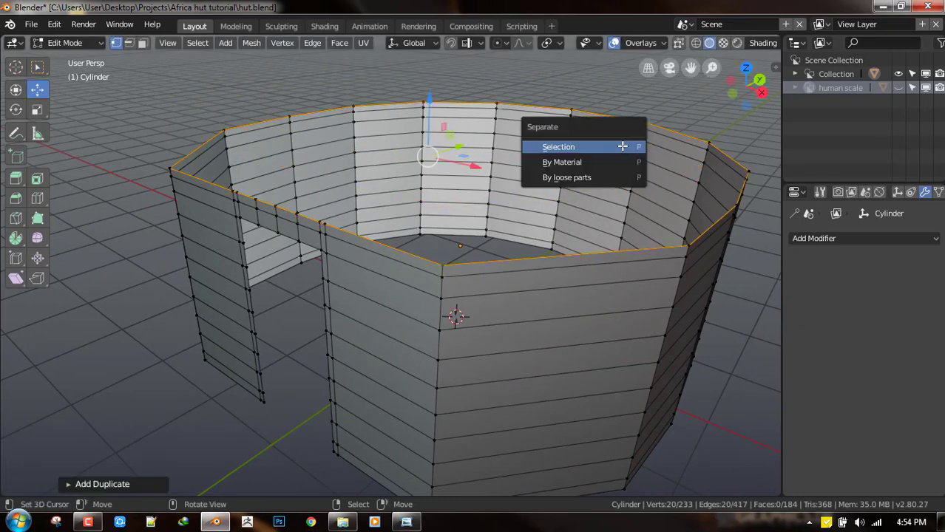
pyautogui.click(623, 146)
pyautogui.press('Tab')
# Step: Select the separated ring object on top of the wall and save the file
pyautogui.click(712, 225)
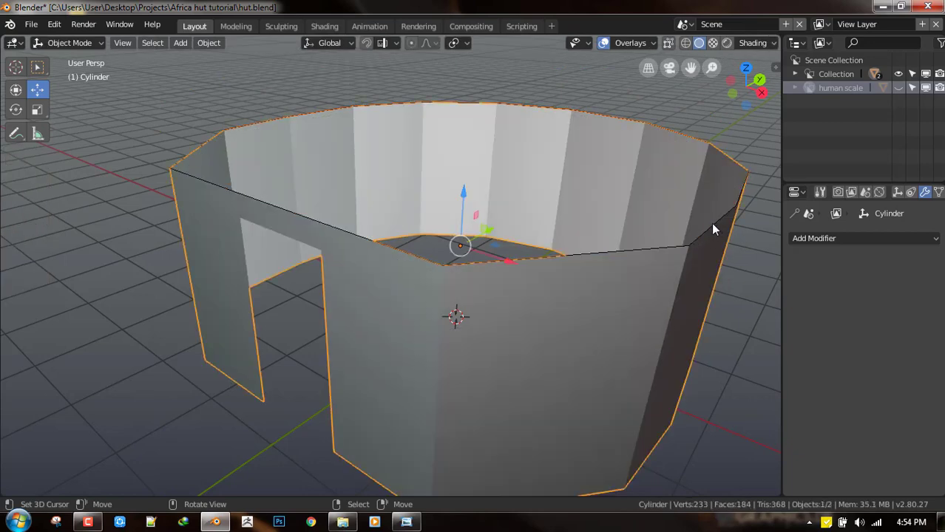
pyautogui.click(679, 235)
pyautogui.hotkey('ctrl', 's')
pyautogui.click(695, 195)
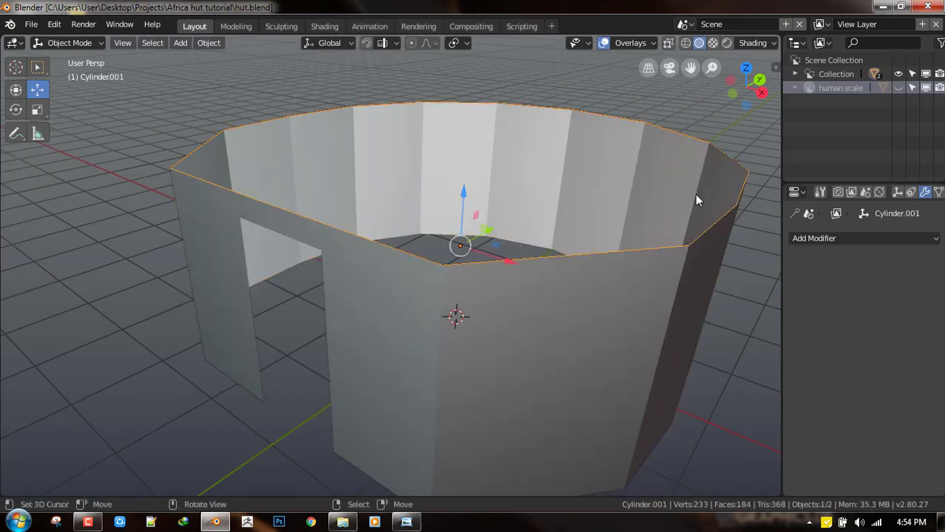
# Step: In the ring's mesh, dissolve the three extra vertices on the straight front side above the doorway corners
pyautogui.press('Tab')
pyautogui.press('a')
pyautogui.moveTo(670, 216); pyautogui.dragTo(643, 219, button='middle')
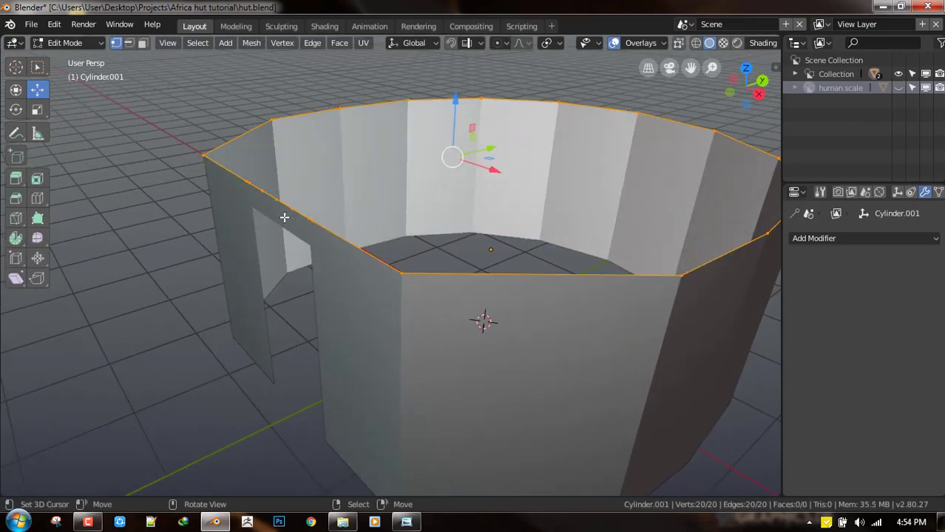
pyautogui.moveTo(331, 220); pyautogui.dragTo(388, 228, button='middle')
pyautogui.scroll(2, 335, 229)
pyautogui.scroll(-6, 336, 229)
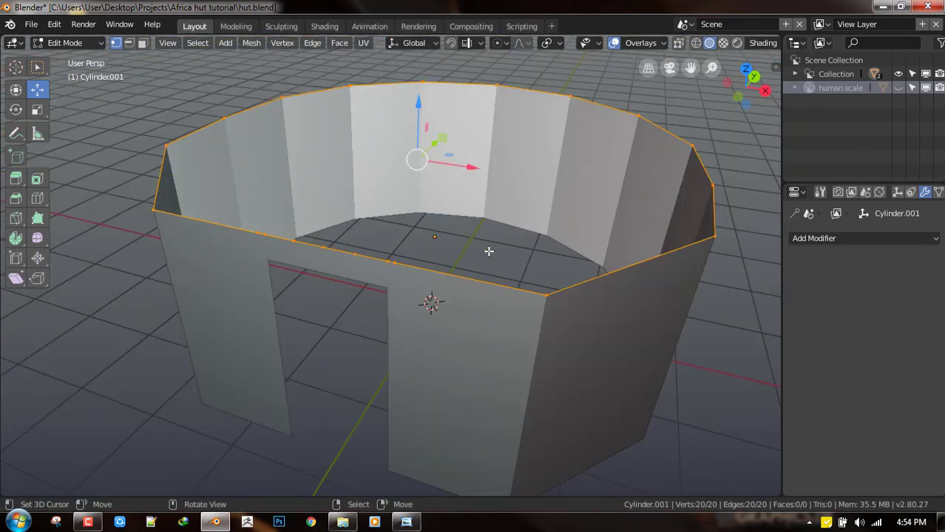
pyautogui.scroll(3, 406, 253)
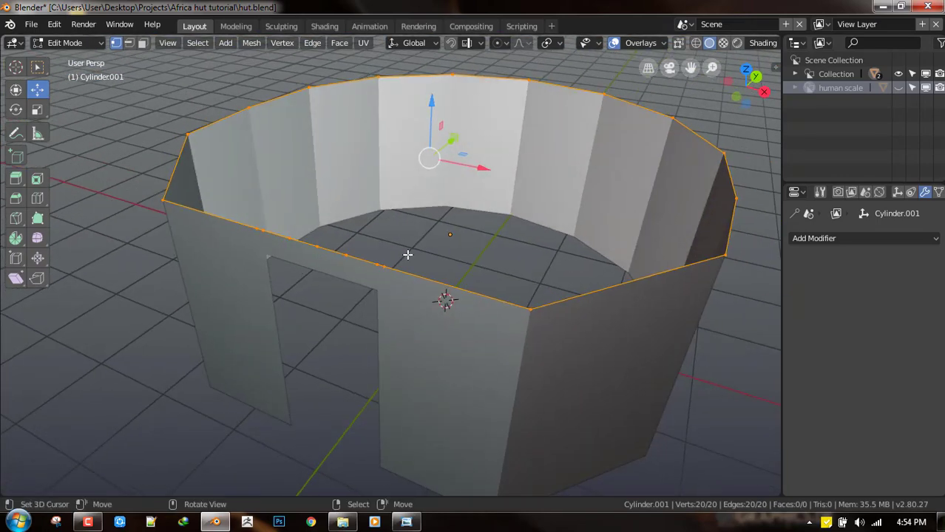
pyautogui.scroll(2, 380, 235)
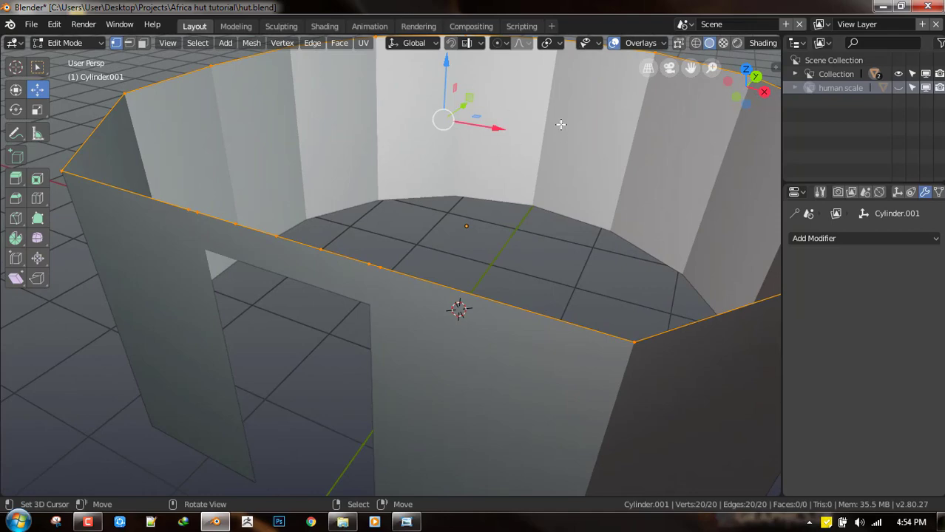
pyautogui.scroll(-4, 561, 124)
pyautogui.moveTo(517, 170); pyautogui.dragTo(473, 207, button='middle')
pyautogui.scroll(2, 451, 233)
pyautogui.scroll(2, 452, 233)
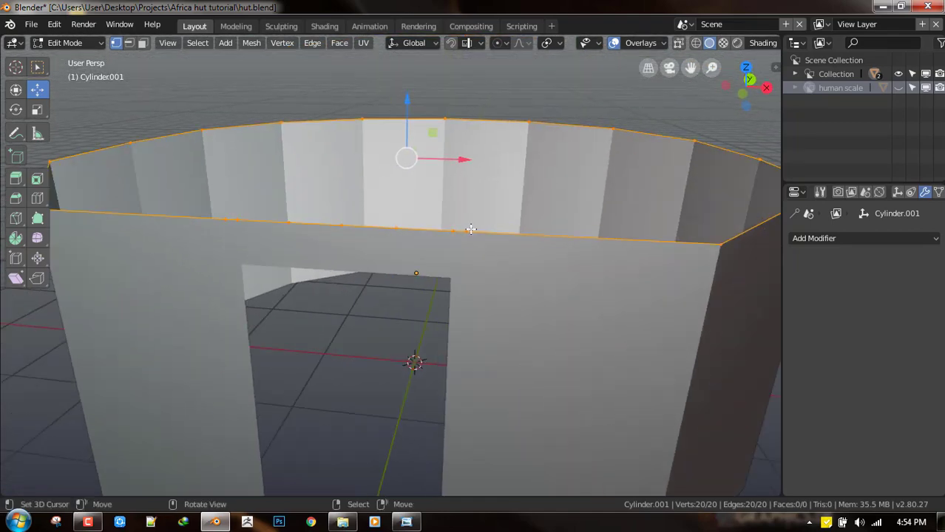
pyautogui.click(471, 229)
pyautogui.keyDown('shift'); pyautogui.click(223, 222); pyautogui.keyUp('shift')
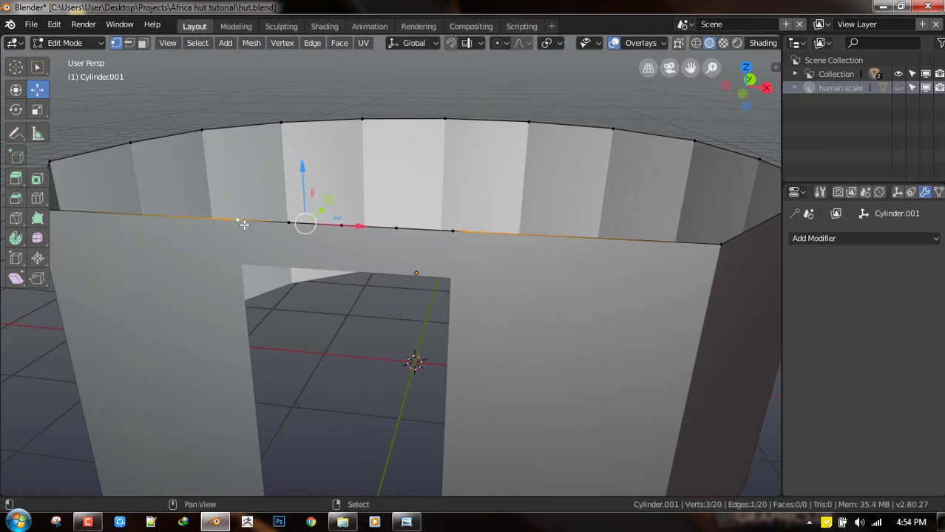
pyautogui.press('x')
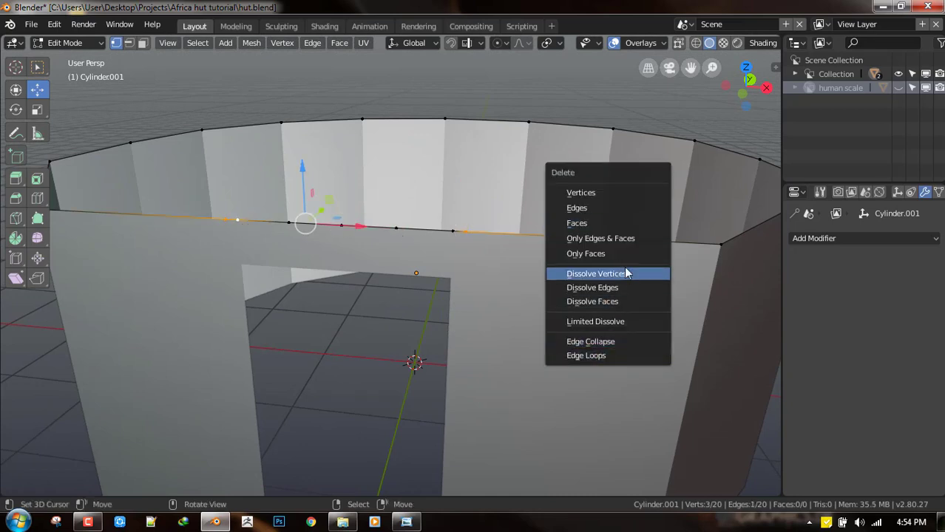
pyautogui.click(625, 274)
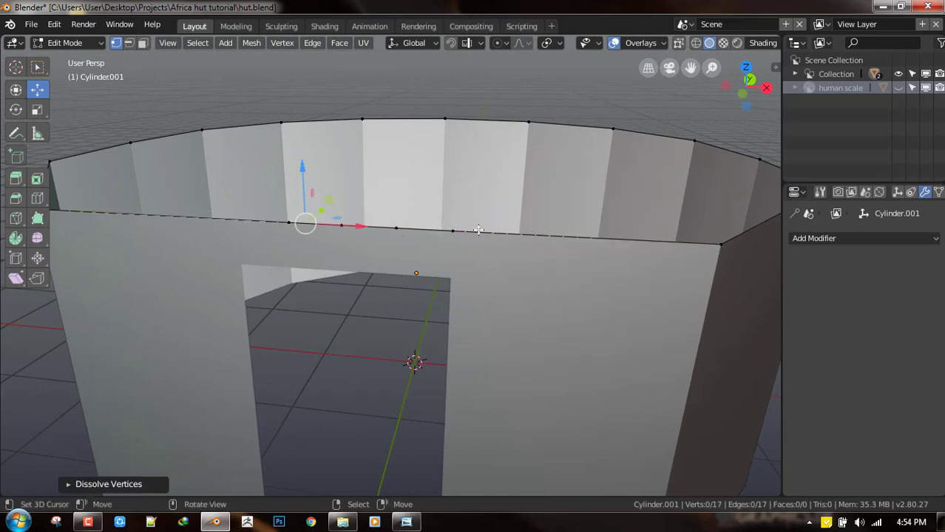
# Step: Select the whole ring and reshape it into an even round outline with the Circle operation
pyautogui.moveTo(574, 262); pyautogui.dragTo(448, 255, button='middle')
pyautogui.press('a')
pyautogui.scroll(-3, 523, 200)
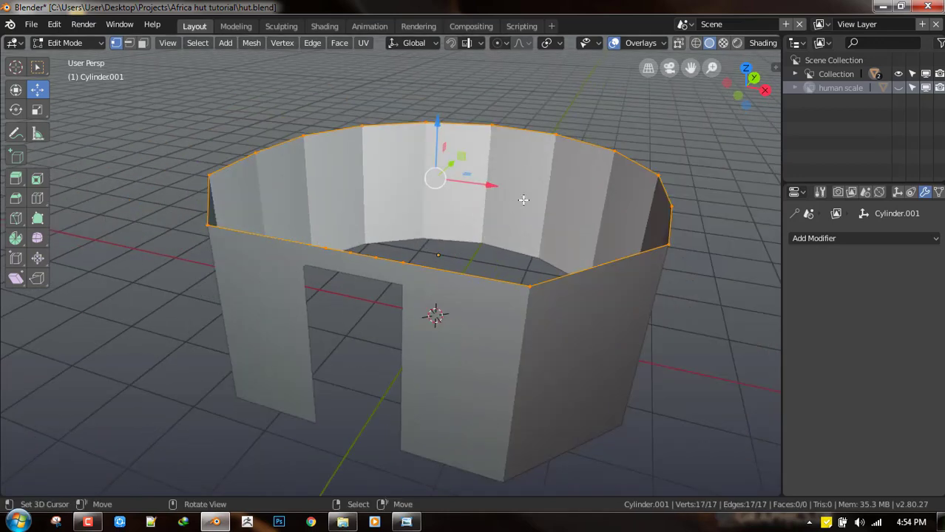
pyautogui.press('F3')
pyautogui.write('cir')
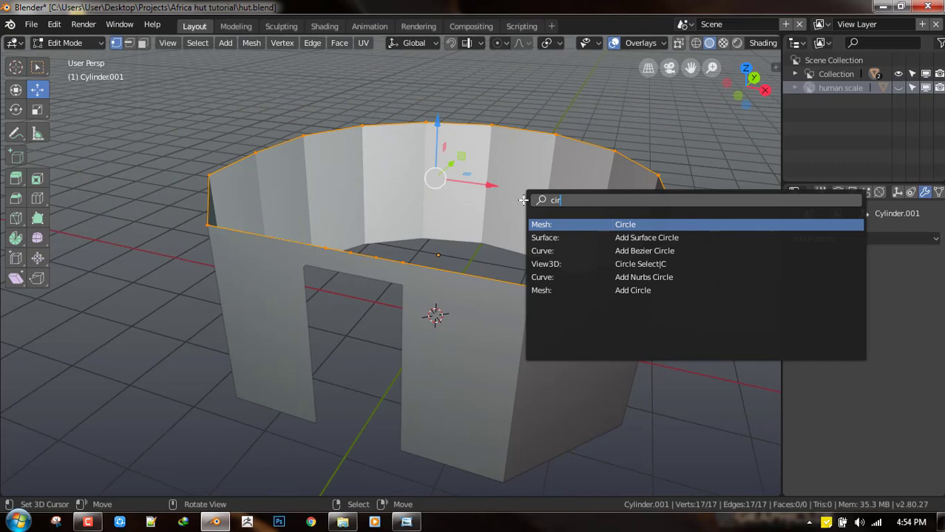
pyautogui.press('Return')
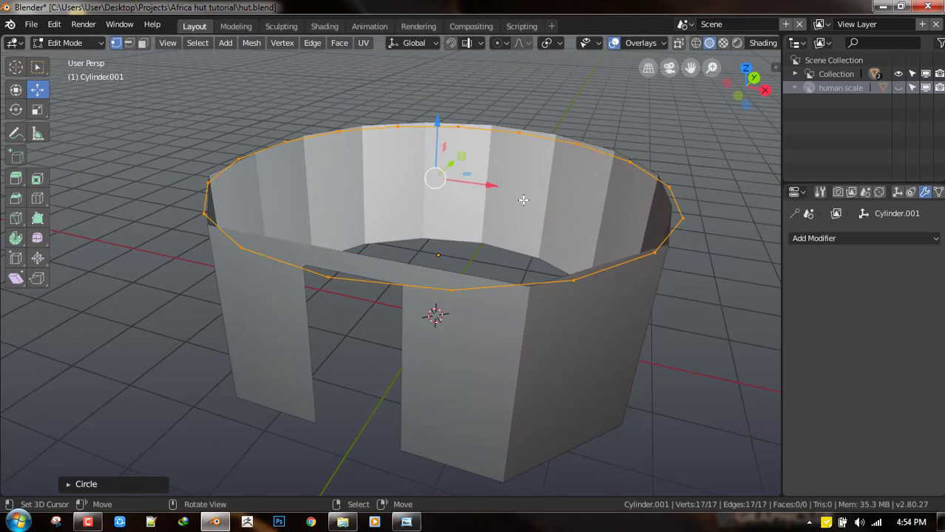
pyautogui.moveTo(551, 244); pyautogui.dragTo(667, 241, button='middle')
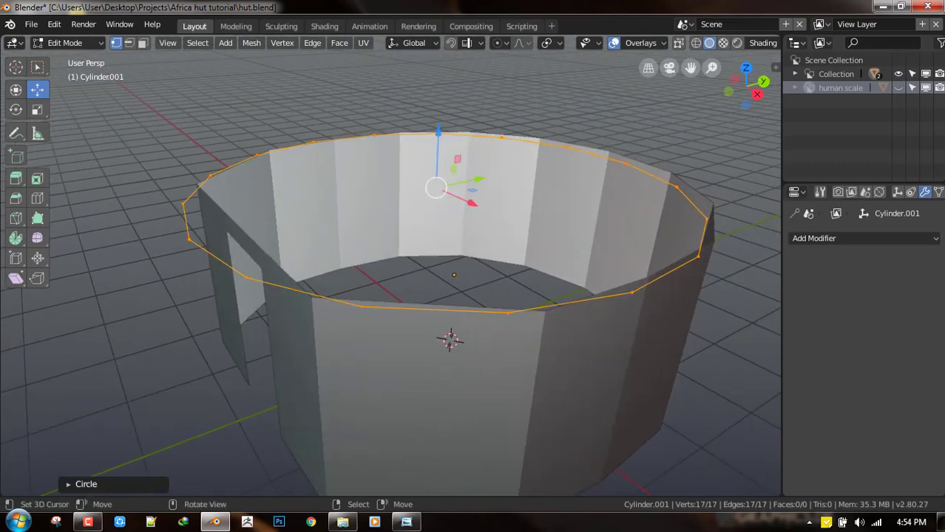
# Step: Enlarge the ring, shift it along Y to centre it over the wall, and scale it by about 1.11 for overhanging eaves
pyautogui.press('s')
pyautogui.click(666, 238)
pyautogui.press('g')
pyautogui.press('y')
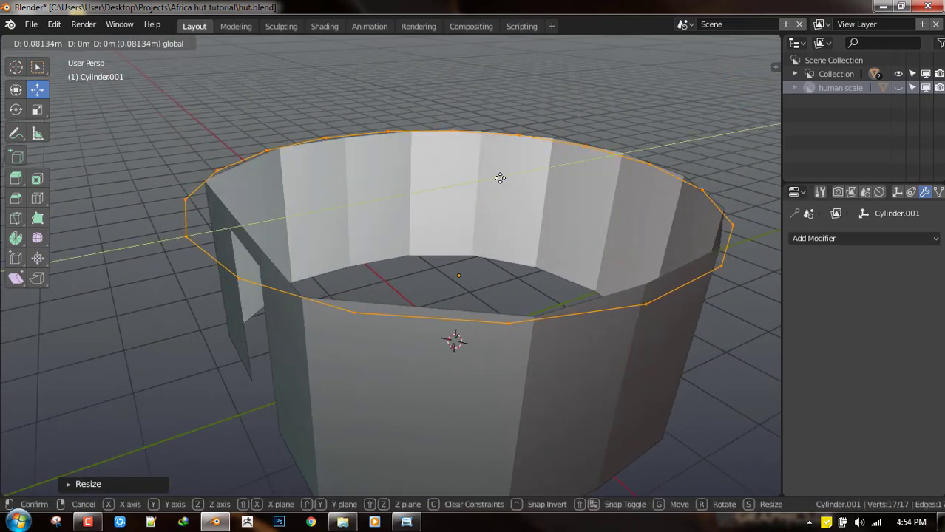
pyautogui.click(506, 178)
pyautogui.press('s')
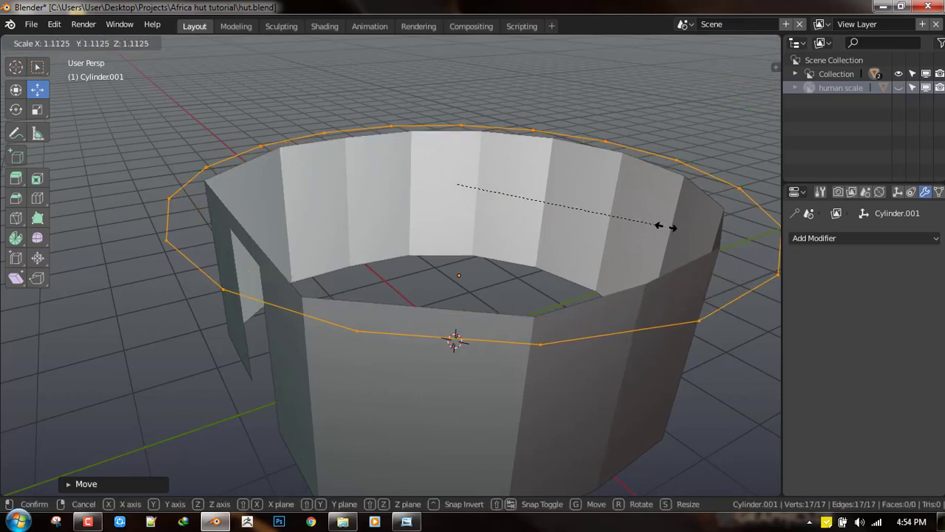
pyautogui.click(672, 227)
# Step: In front view, extrude the ring, raise the new loop along Z, and scale it almost to a point to form a conical roof
pyautogui.scroll(-3, 591, 185)
pyautogui.press('`')
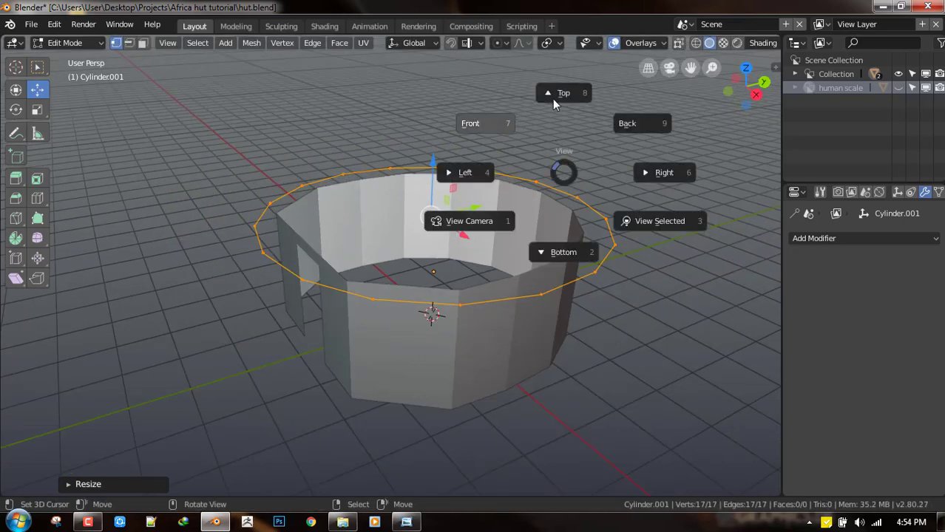
pyautogui.click(506, 126)
pyautogui.scroll(1, 514, 233)
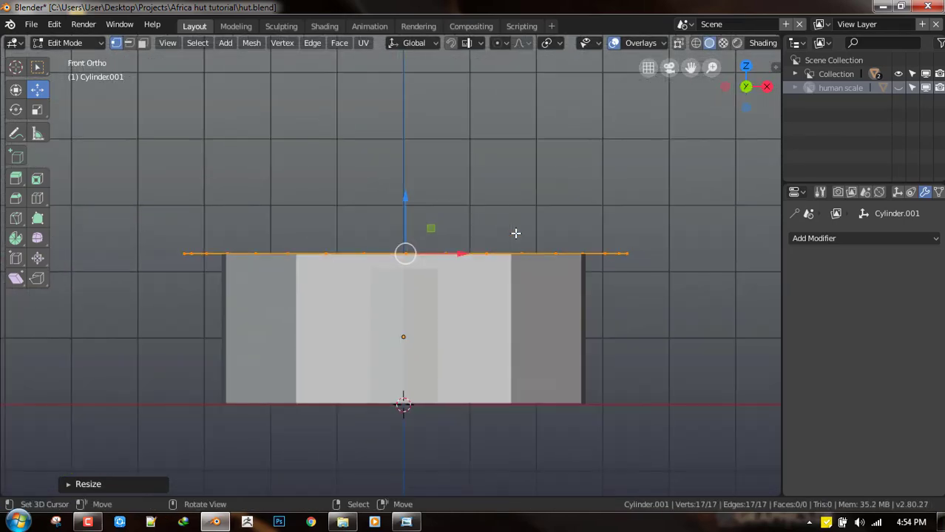
pyautogui.keyDown('shift'); pyautogui.moveTo(528, 245); pyautogui.dragTo(527, 292, button='middle'); pyautogui.keyUp('shift')
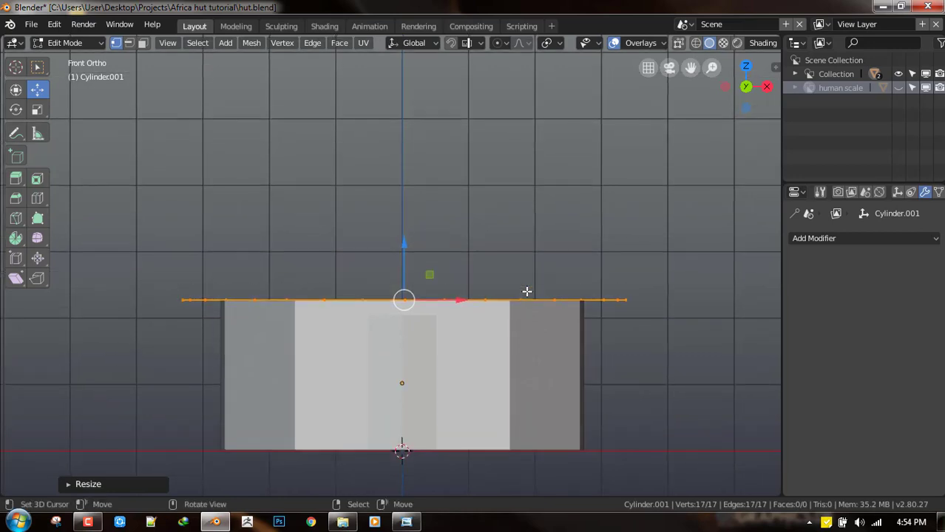
pyautogui.press('e')
pyautogui.rightClick(452, 271)
pyautogui.moveTo(404, 243); pyautogui.dragTo(394, 83)
pyautogui.keyDown('shift'); pyautogui.moveTo(596, 244); pyautogui.dragTo(599, 265, button='middle'); pyautogui.keyUp('shift')
pyautogui.press('s')
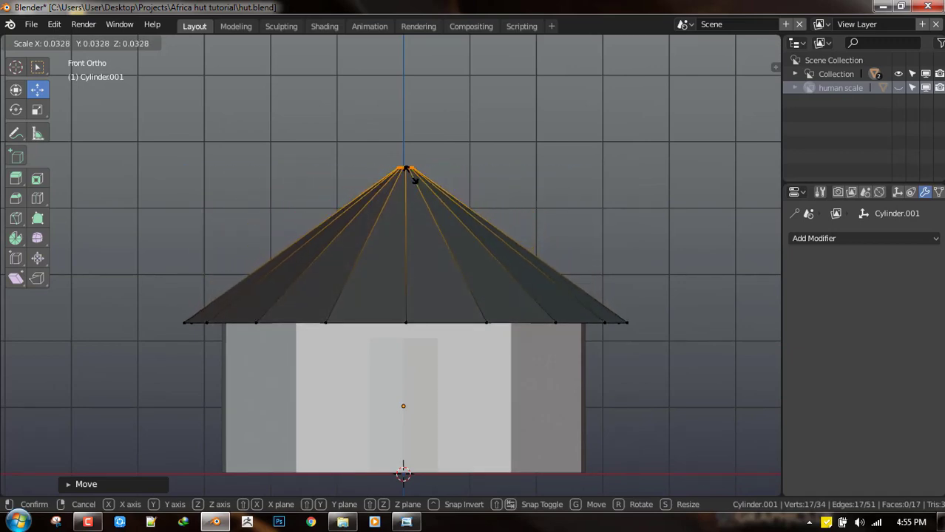
pyautogui.click(416, 183)
# Step: Select all roof faces, recalculate their normals to the outside, and check the shading in Object Mode
pyautogui.press('a')
pyautogui.hotkey('alt', 'a')
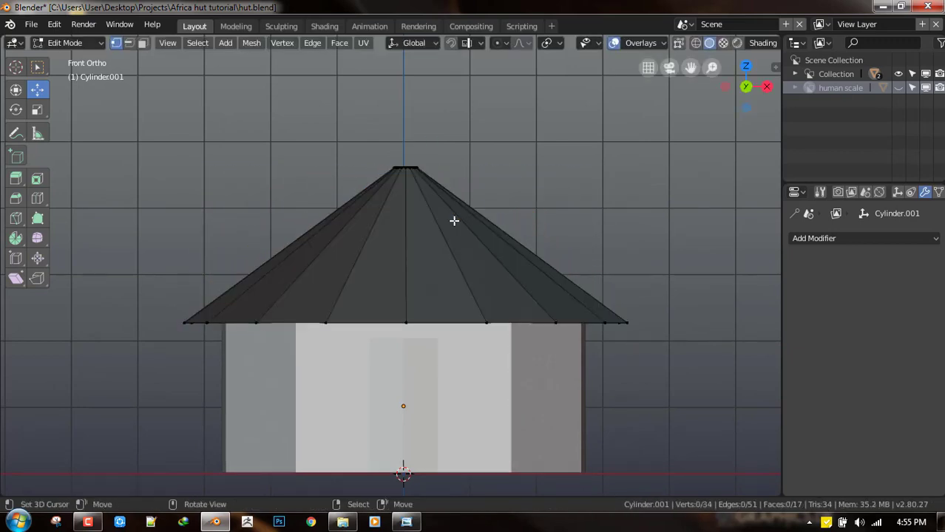
pyautogui.press('a')
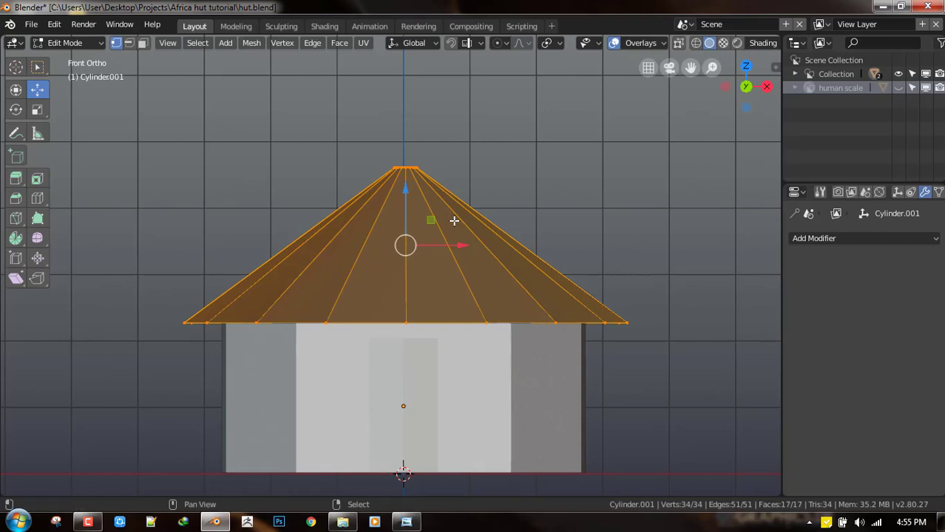
pyautogui.hotkey('shift', 'n')
pyautogui.moveTo(491, 242); pyautogui.dragTo(554, 251, button='middle')
pyautogui.press('Tab')
pyautogui.hotkey('alt', 'a')
pyautogui.moveTo(510, 332); pyautogui.dragTo(446, 289, button='middle')
pyautogui.press('Tab')
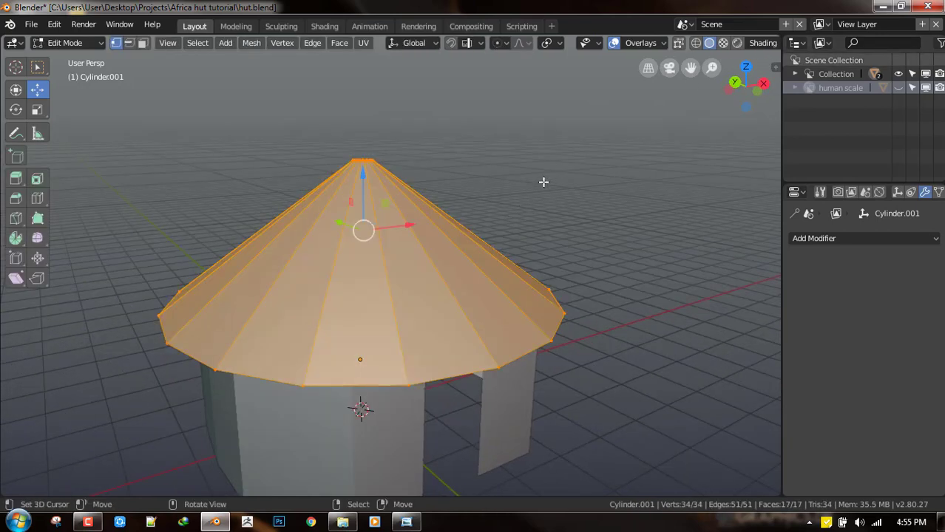
pyautogui.press('Tab')
# Step: Set the viewport shading colour to Random so roof and wall are told apart
pyautogui.click(753, 43)
pyautogui.click(795, 181)
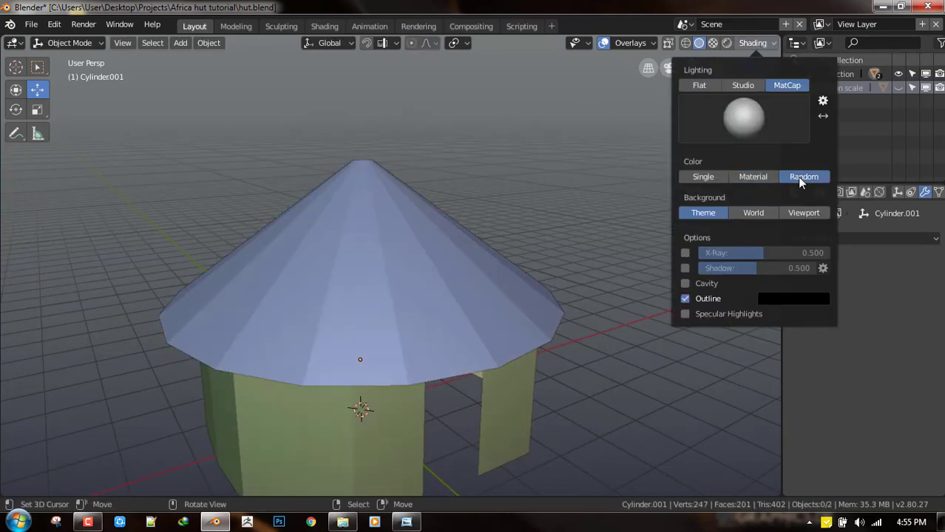
pyautogui.moveTo(393, 327); pyautogui.dragTo(323, 317, button='middle')
pyautogui.scroll(3, 352, 231)
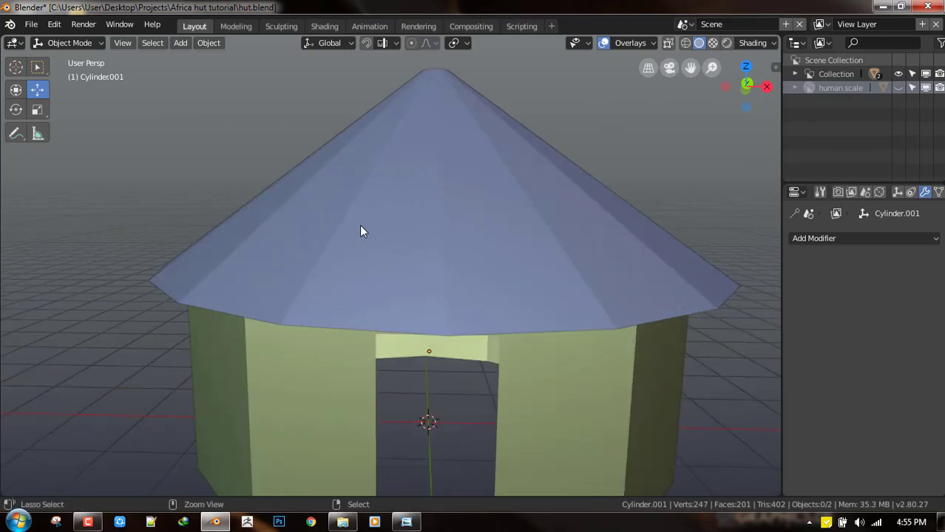
# Step: Scale the roof's lower edge loop slightly outward, lower it a little along Z, and return to Object Mode
pyautogui.moveTo(397, 240); pyautogui.dragTo(510, 211, button='middle')
pyautogui.press('Tab')
pyautogui.keyDown('alt'); pyautogui.click(608, 255); pyautogui.keyUp('alt')
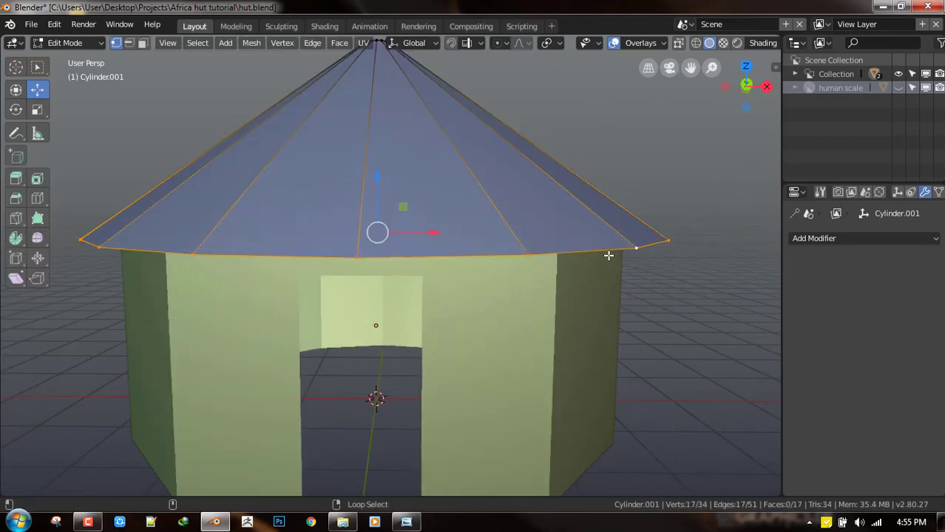
pyautogui.press('s')
pyautogui.click(702, 285)
pyautogui.moveTo(372, 224); pyautogui.dragTo(368, 221, button='middle')
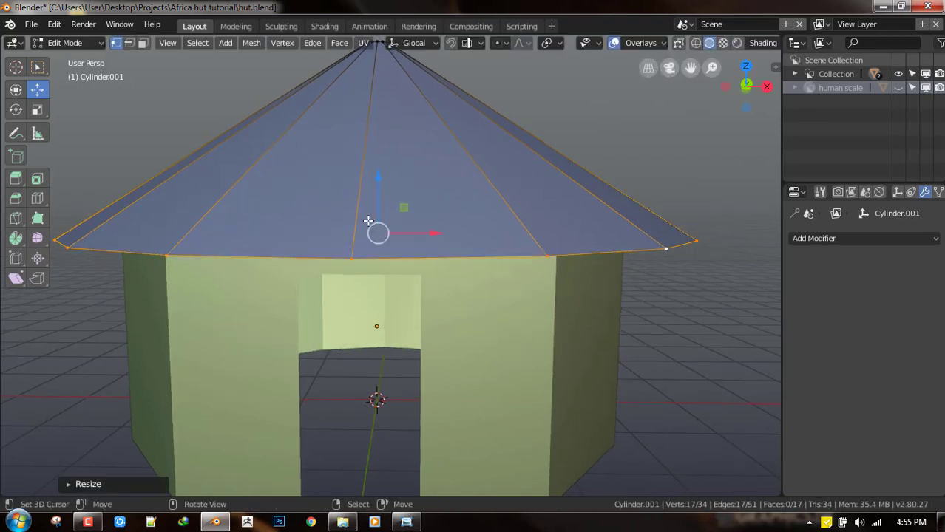
pyautogui.moveTo(382, 170); pyautogui.dragTo(381, 180)
pyautogui.click(431, 230)
pyautogui.press('Tab')
pyautogui.scroll(-3, 448, 186)
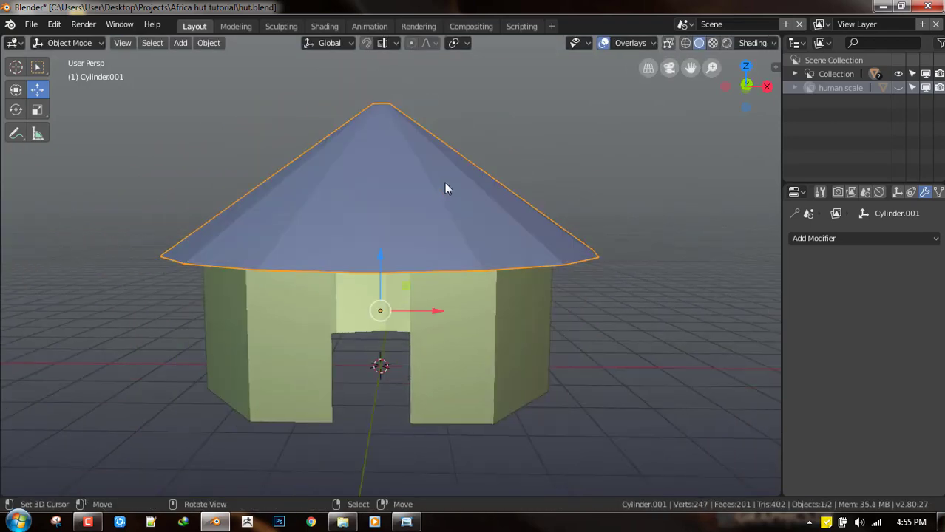
# Step: Select the edge loop around the roof's peak opening and edge-slide it down the slope to widen the opening
pyautogui.moveTo(448, 186); pyautogui.dragTo(388, 199, button='middle')
pyautogui.moveTo(474, 260); pyautogui.dragTo(446, 255, button='middle')
pyautogui.scroll(6, 445, 255)
pyautogui.press('Tab')
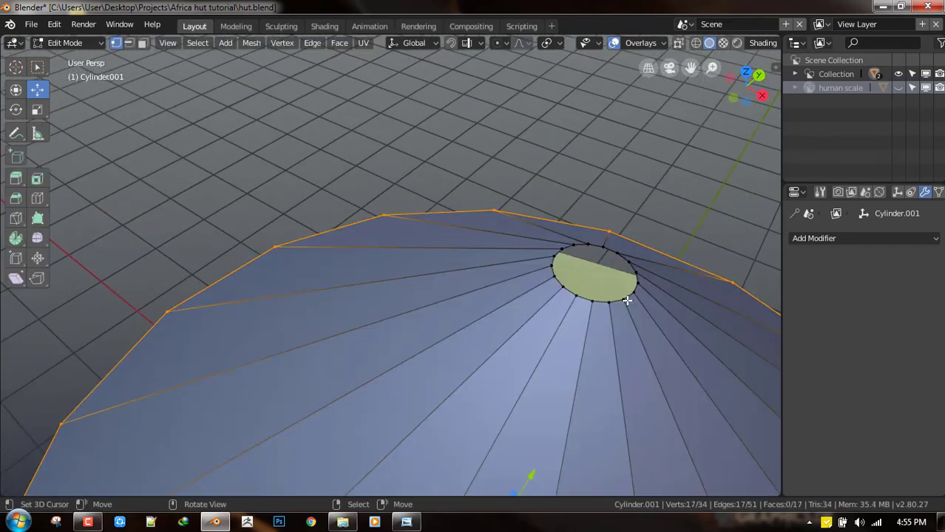
pyautogui.keyDown('alt'); pyautogui.click(623, 298); pyautogui.keyUp('alt')
pyautogui.press('s')
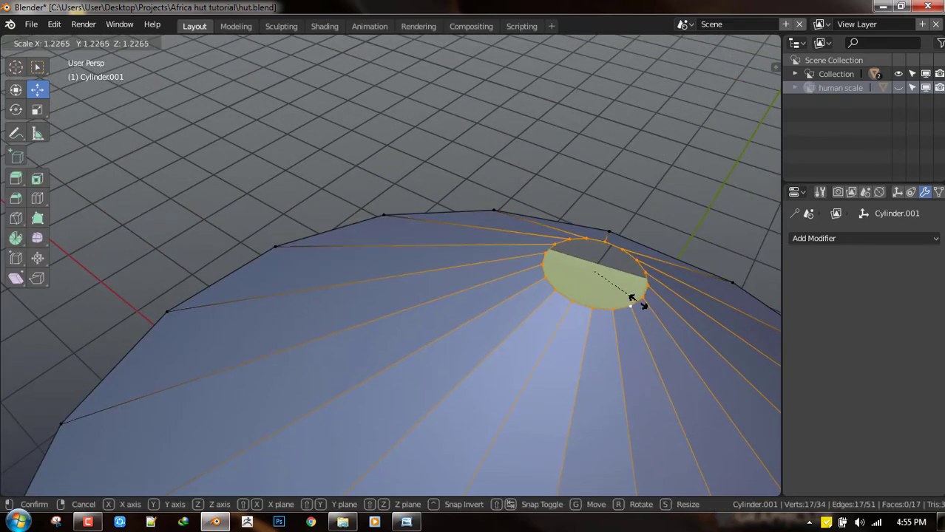
pyautogui.rightClick(638, 301)
pyautogui.press('g')
pyautogui.press('g')
pyautogui.click(643, 315)
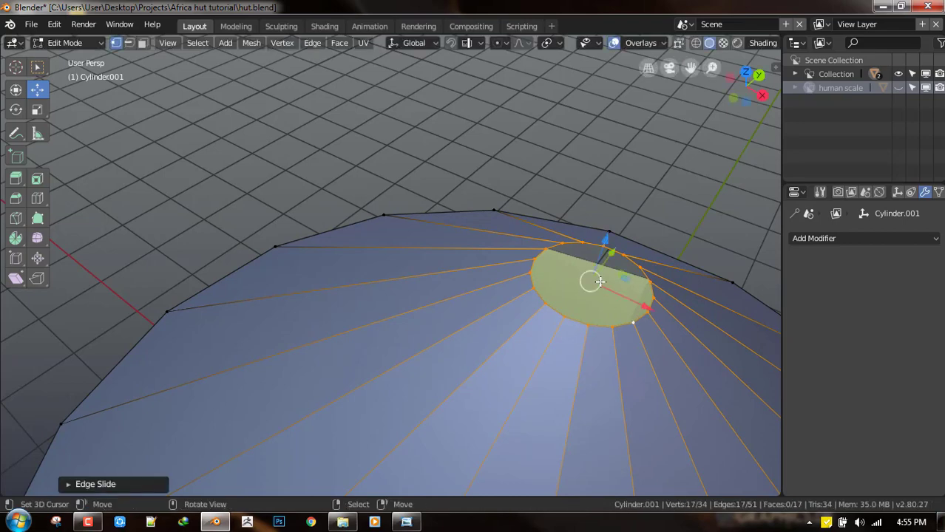
pyautogui.moveTo(599, 282); pyautogui.dragTo(551, 291, button='middle')
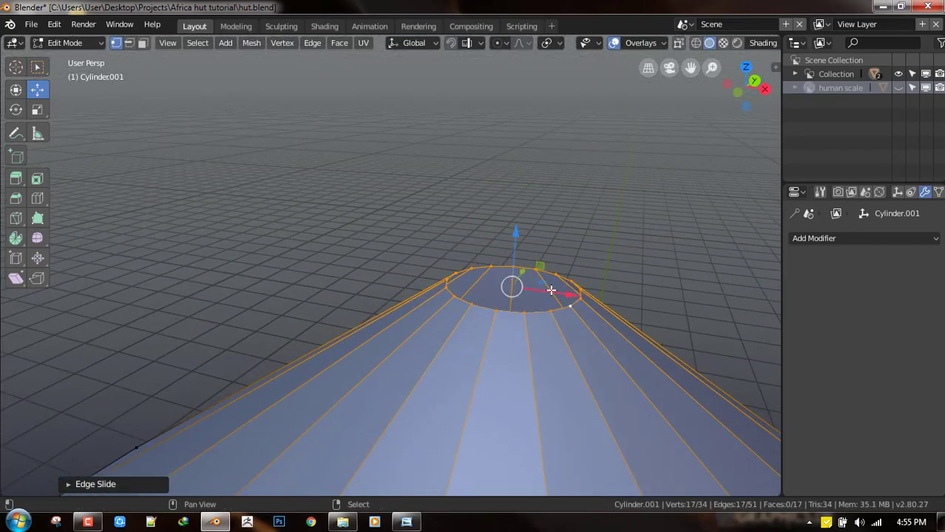
# Step: Extrude the roof opening's edge loop slightly inward and extrude the new loop upward into a short neck
pyautogui.hotkey('shift', 'd')
pyautogui.rightClick(650, 312)
pyautogui.press('s')
pyautogui.click(641, 310)
pyautogui.press('e')
pyautogui.rightClick(532, 238)
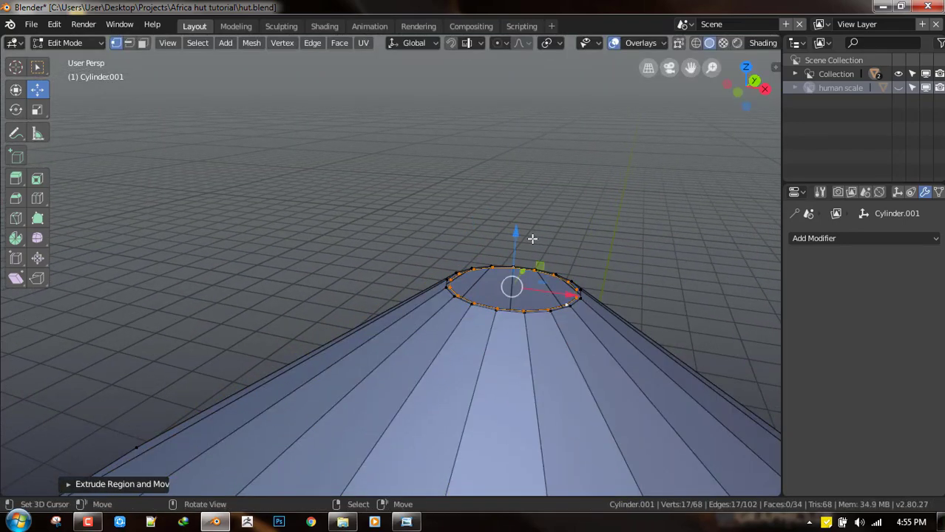
pyautogui.press('e')
pyautogui.click(515, 216)
# Step: Widen the neck's top with an outward-scaled extruded loop and extrude that loop upward into a collar
pyautogui.press('s')
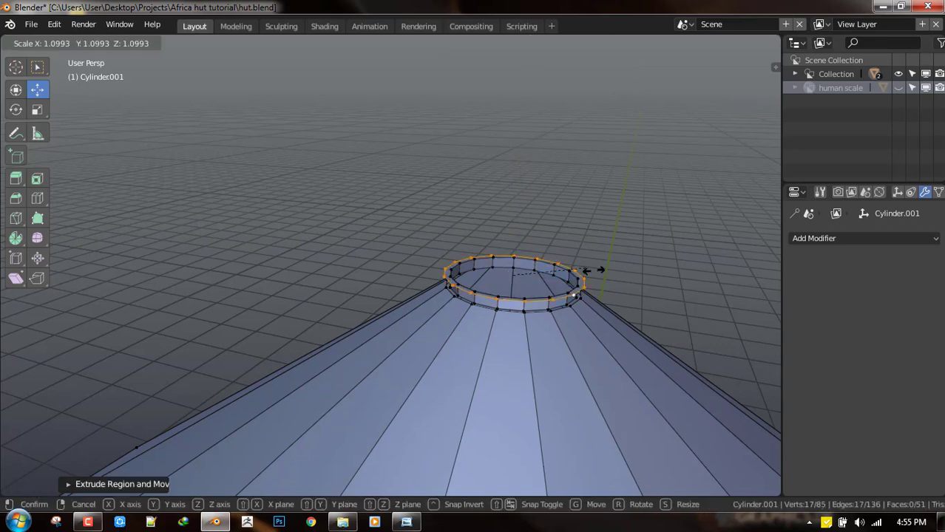
pyautogui.click(600, 274)
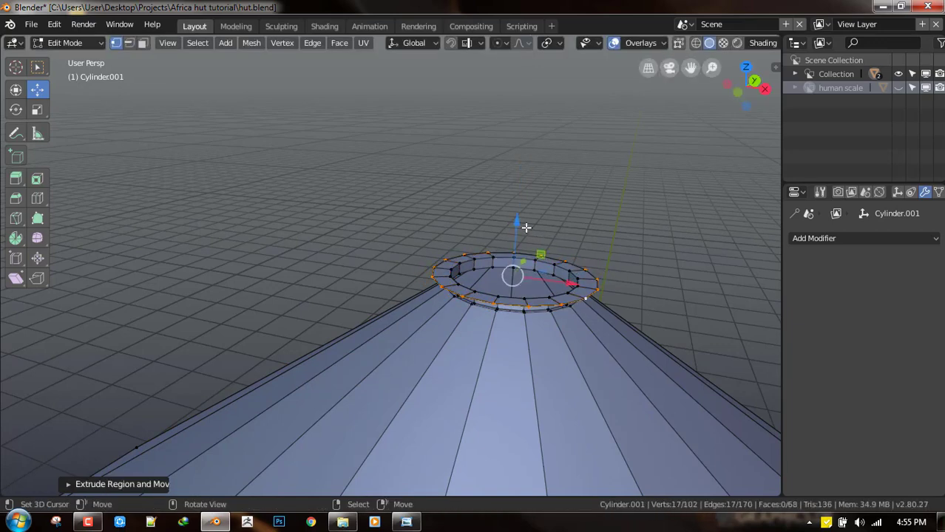
pyautogui.press('e')
pyautogui.click(517, 187)
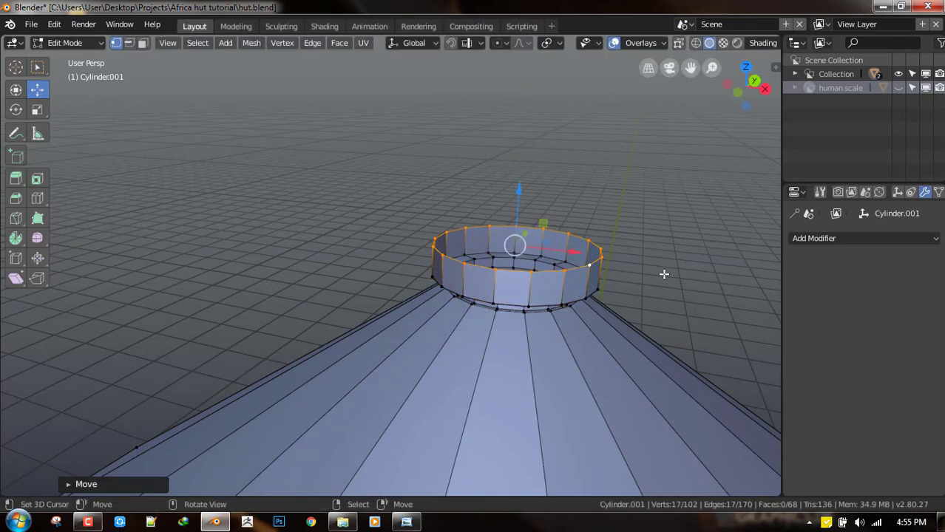
# Step: Extrude the collar's top edge loop and scale it inward to form a rim around a smaller opening
pyautogui.press('s')
pyautogui.click(672, 289)
pyautogui.press('s')
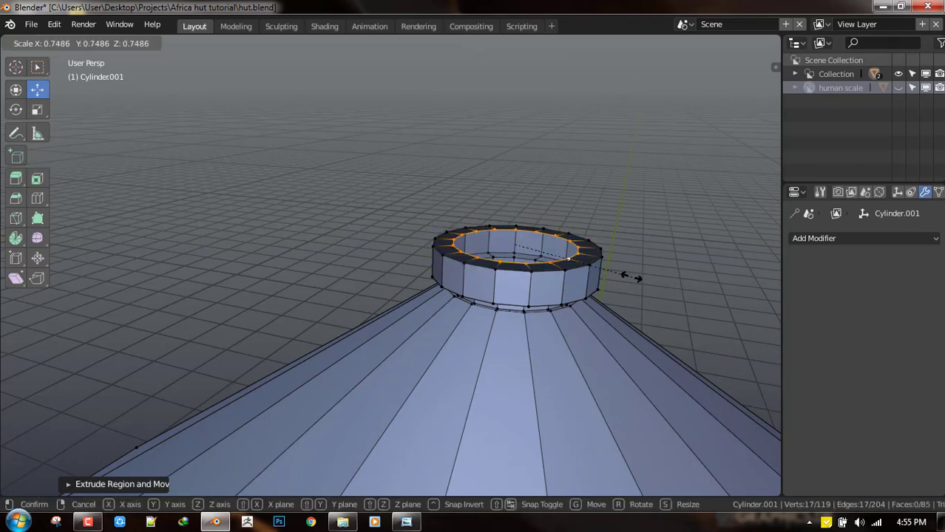
pyautogui.click(614, 270)
# Step: Bevel the upper and lower outer edge loops of the collar with two segments to round its profile
pyautogui.press('a')
pyautogui.scroll(3, 565, 254)
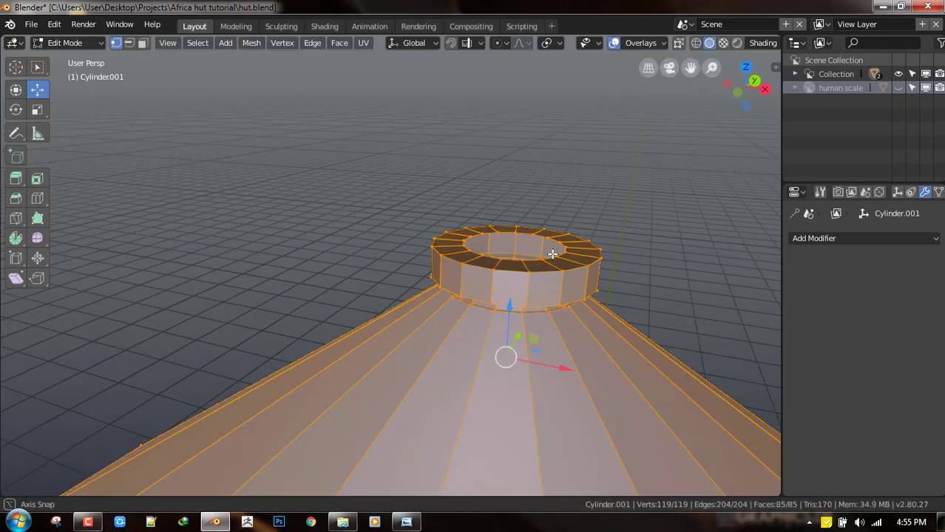
pyautogui.hotkey('alt', 'a')
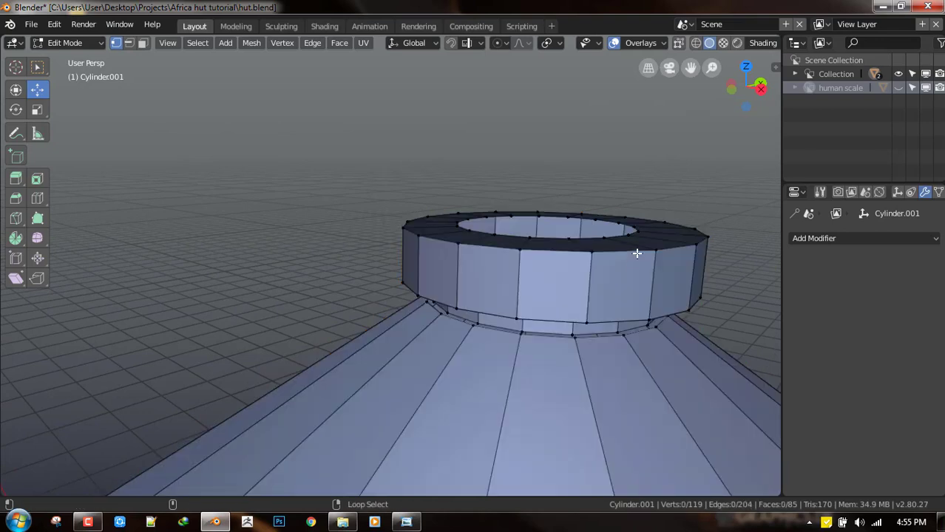
pyautogui.keyDown('alt'); pyautogui.click(634, 252); pyautogui.keyUp('alt')
pyautogui.keyDown('alt'); pyautogui.keyDown('shift'); pyautogui.click(615, 315); pyautogui.keyUp('shift'); pyautogui.keyUp('alt')
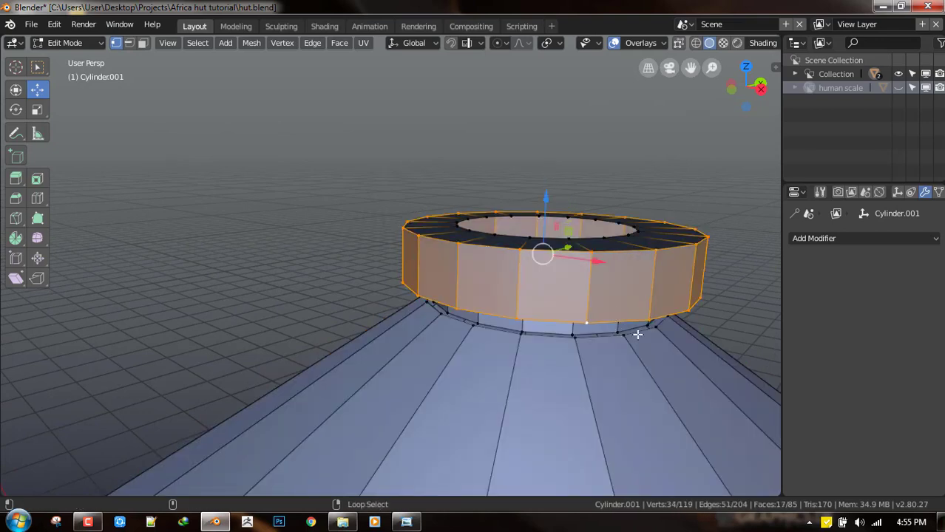
pyautogui.press('2')
pyautogui.keyDown('alt'); pyautogui.click(619, 274); pyautogui.keyUp('alt')
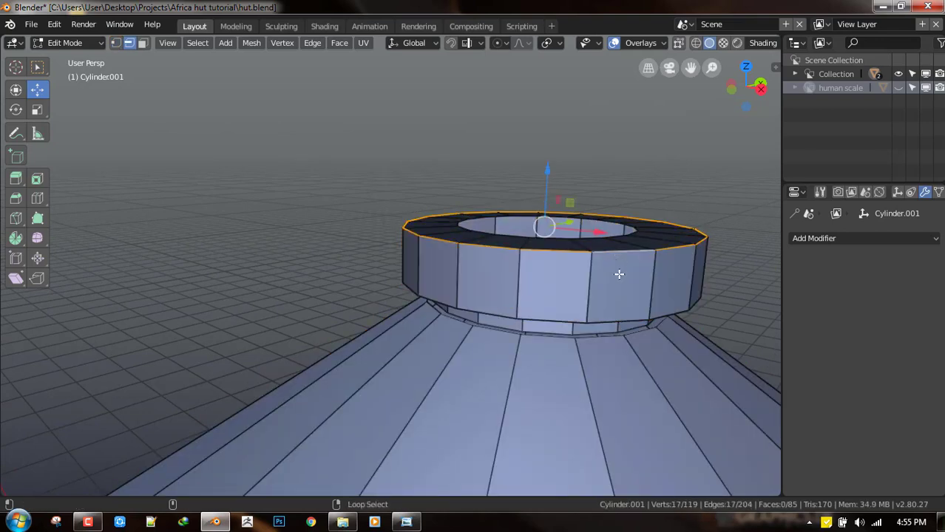
pyautogui.keyDown('alt'); pyautogui.keyDown('shift'); pyautogui.click(619, 309); pyautogui.keyUp('shift'); pyautogui.keyUp('alt')
pyautogui.hotkey('ctrl', 'b')
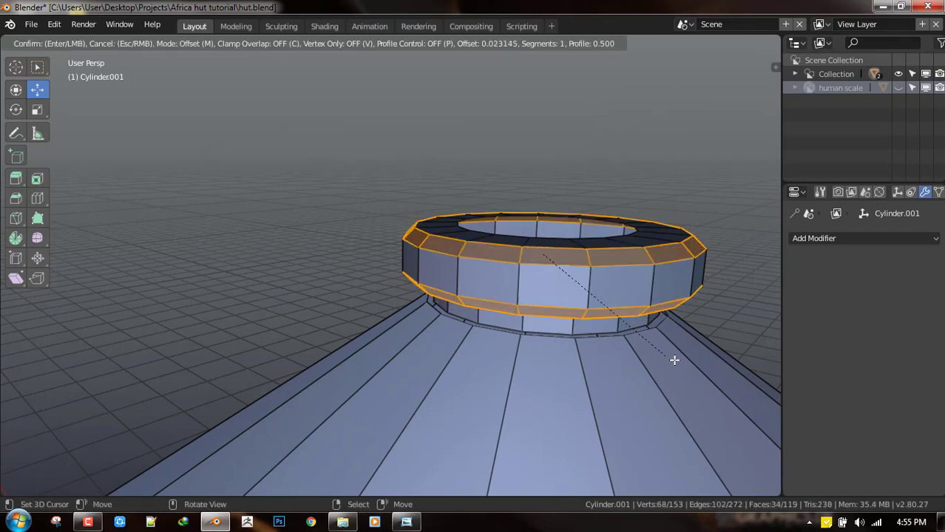
pyautogui.click(621, 348)
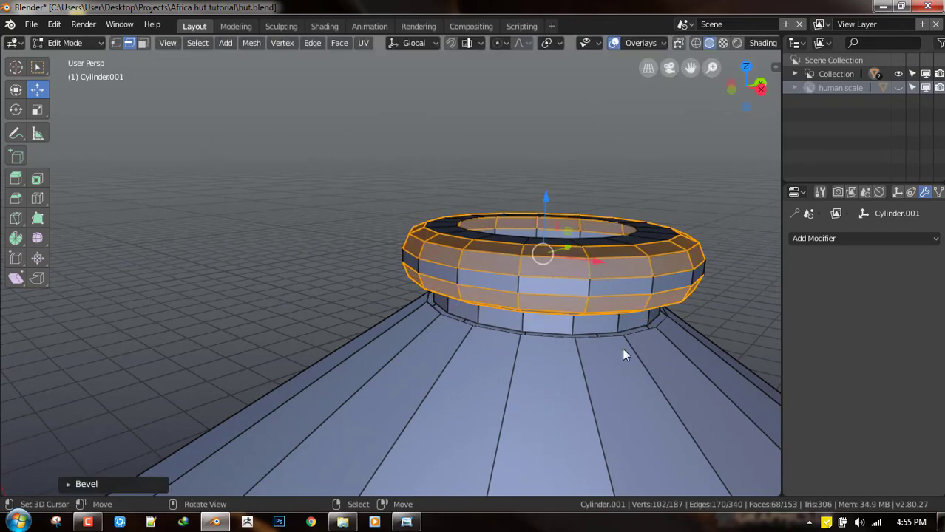
# Step: Check the rounded collar in Object Mode, and raise the edge loop around its top opening about 0.04 m along Z
pyautogui.press('Tab')
pyautogui.moveTo(615, 338); pyautogui.dragTo(447, 217, button='middle')
pyautogui.press('Tab')
pyautogui.keyDown('alt'); pyautogui.click(514, 270); pyautogui.keyUp('alt')
pyautogui.moveTo(438, 193); pyautogui.dragTo(437, 187)
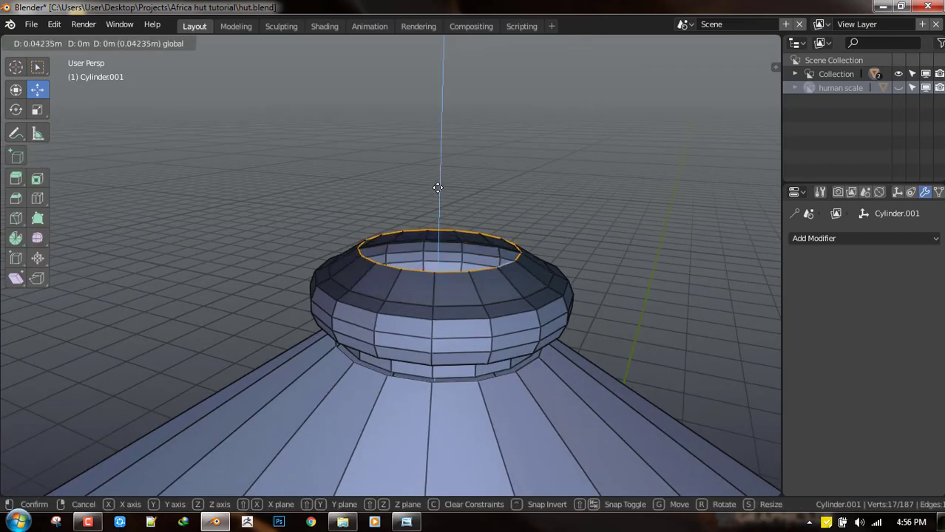
# Step: Delete the edge loop directly outside the collar's top opening
pyautogui.click(497, 283)
pyautogui.keyDown('alt'); pyautogui.click(532, 296); pyautogui.keyUp('alt')
pyautogui.press('x')
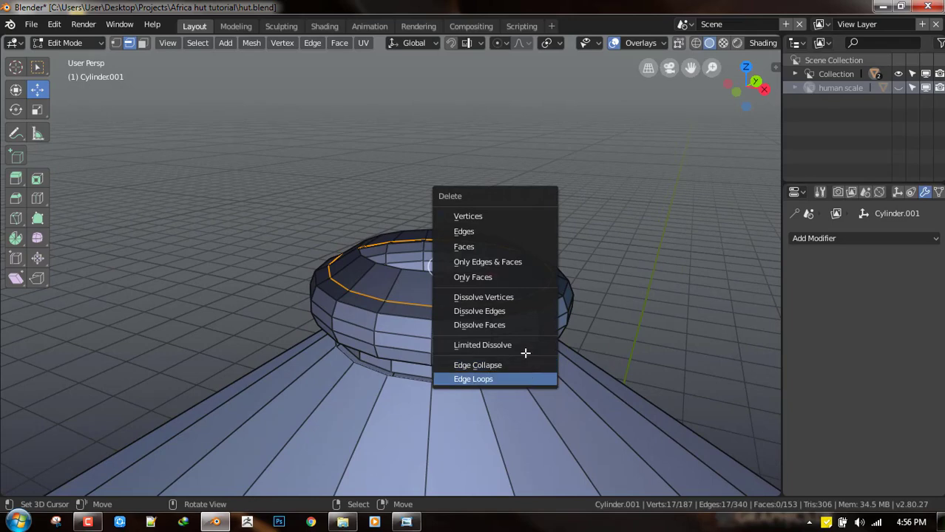
pyautogui.click(481, 379)
# Step: Taper the collar's top toward a peak by raising the opening's edge loop along Z and scaling it inward in stages
pyautogui.keyDown('alt'); pyautogui.click(507, 260); pyautogui.keyUp('alt')
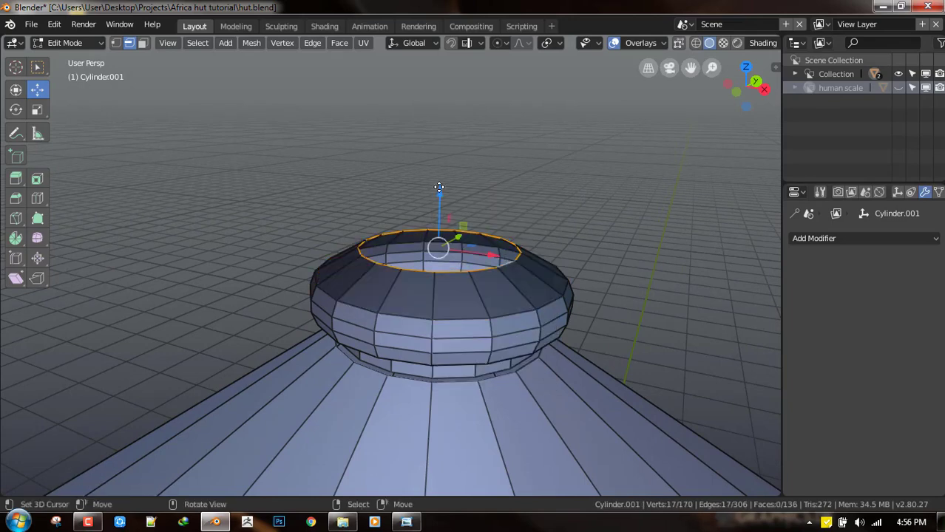
pyautogui.moveTo(439, 187); pyautogui.dragTo(440, 182)
pyautogui.press('s')
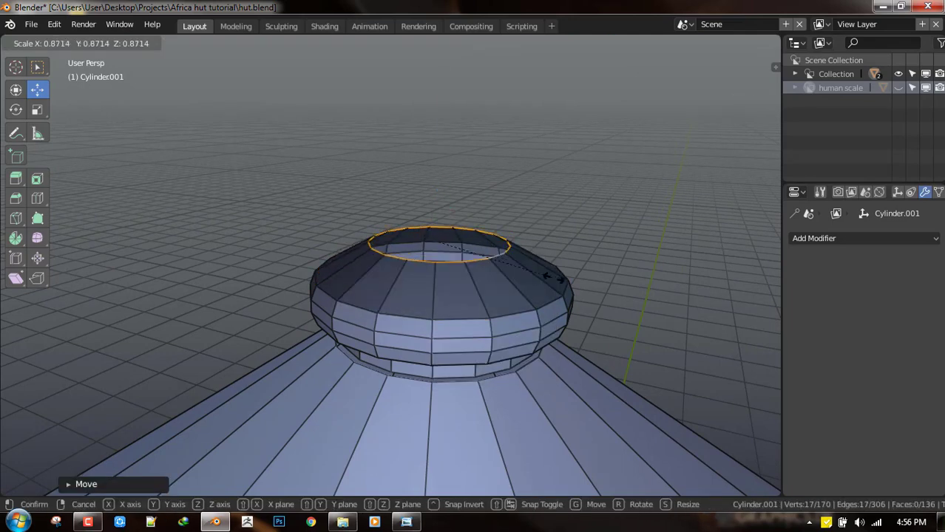
pyautogui.press('Escape')
pyautogui.press('s')
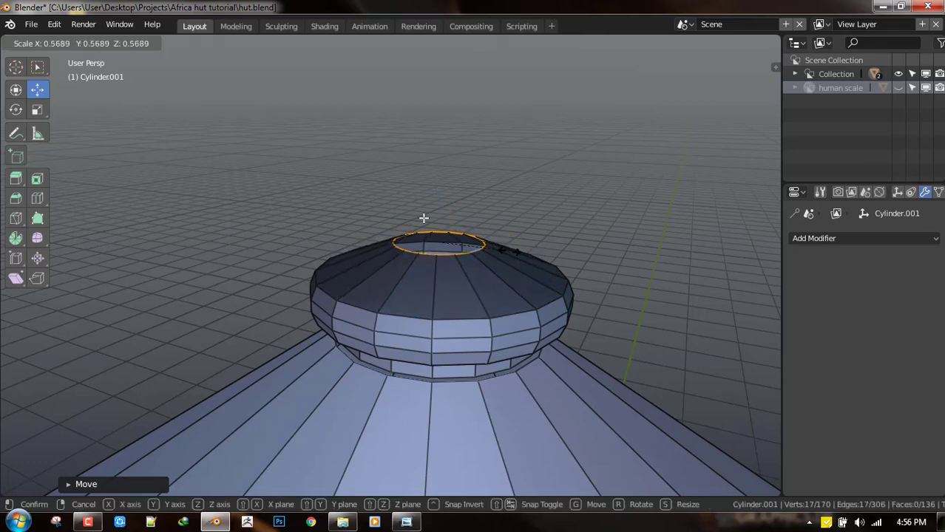
pyautogui.click(424, 217)
pyautogui.press('g')
pyautogui.press('z')
pyautogui.click(440, 170)
pyautogui.press('s')
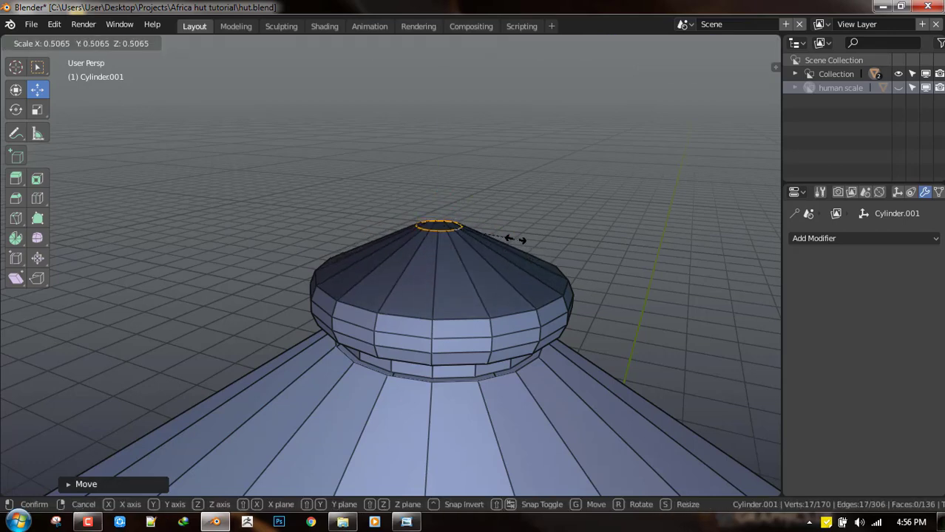
pyautogui.click(517, 242)
# Step: Extrude the small peak loop inward, and extrude it upward into a narrow, tapered finial stem
pyautogui.press('e')
pyautogui.press('Escape')
pyautogui.press('s')
pyautogui.click(492, 266)
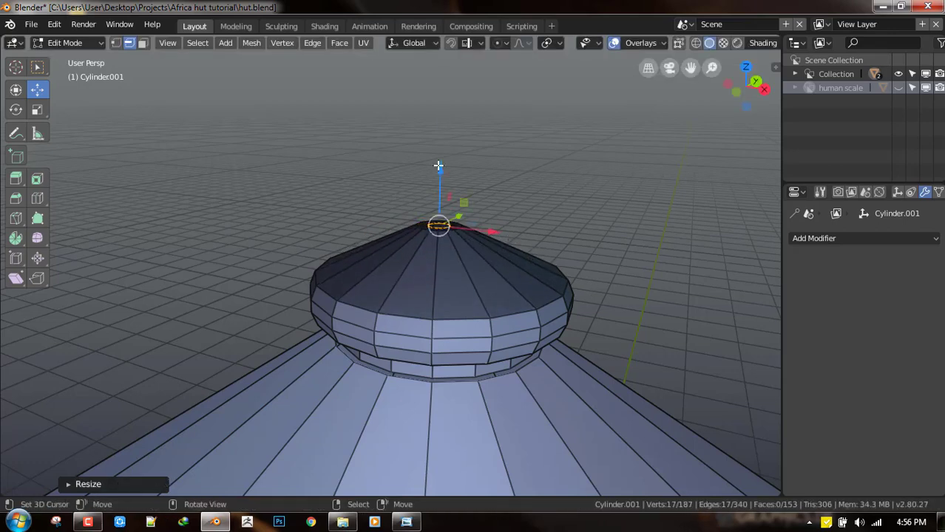
pyautogui.press('g')
pyautogui.press('z')
pyautogui.click(473, 205)
pyautogui.scroll(-2, 487, 247)
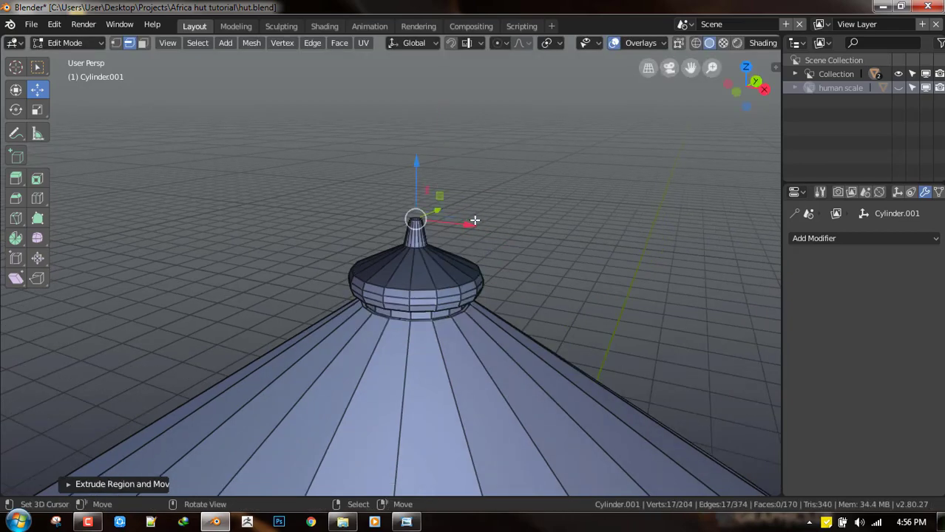
pyautogui.press('s')
pyautogui.click(503, 224)
# Step: Extrude the stem's top loop upward along Z and scale it outward into a flare
pyautogui.press('g')
pyautogui.press('z')
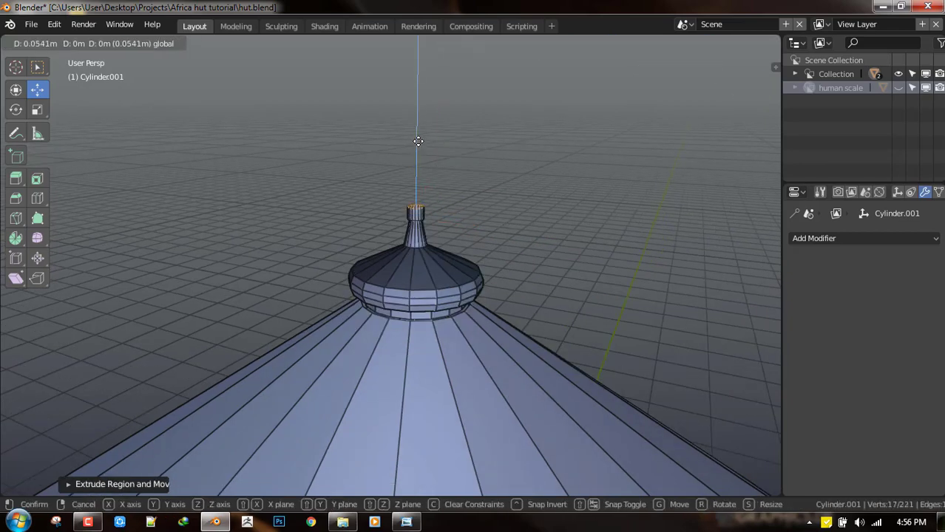
pyautogui.click(452, 204)
pyautogui.press('s')
pyautogui.click(468, 210)
# Step: Extrude the flared loop upward along Z and scale it inward to close off the finial's bulb
pyautogui.press('e')
pyautogui.click(413, 148)
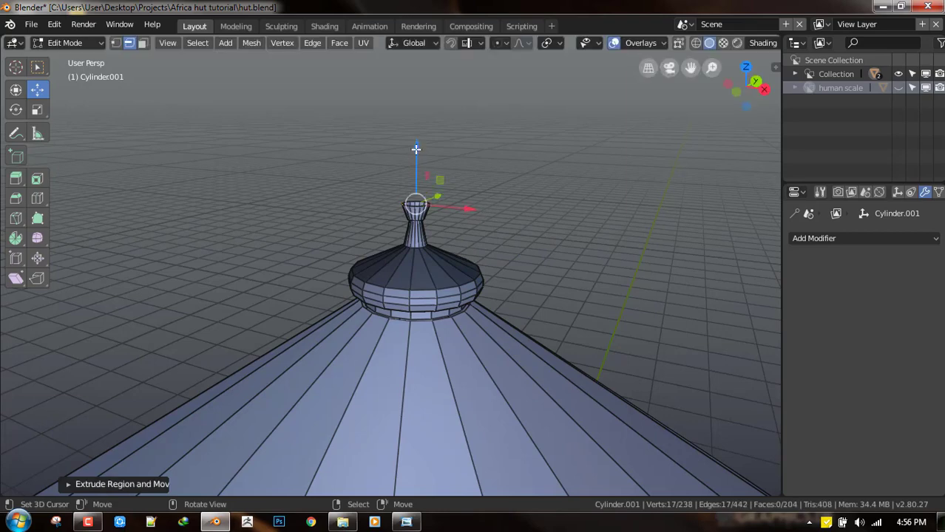
pyautogui.press('g')
pyautogui.press('z')
pyautogui.click(437, 163)
pyautogui.press('s')
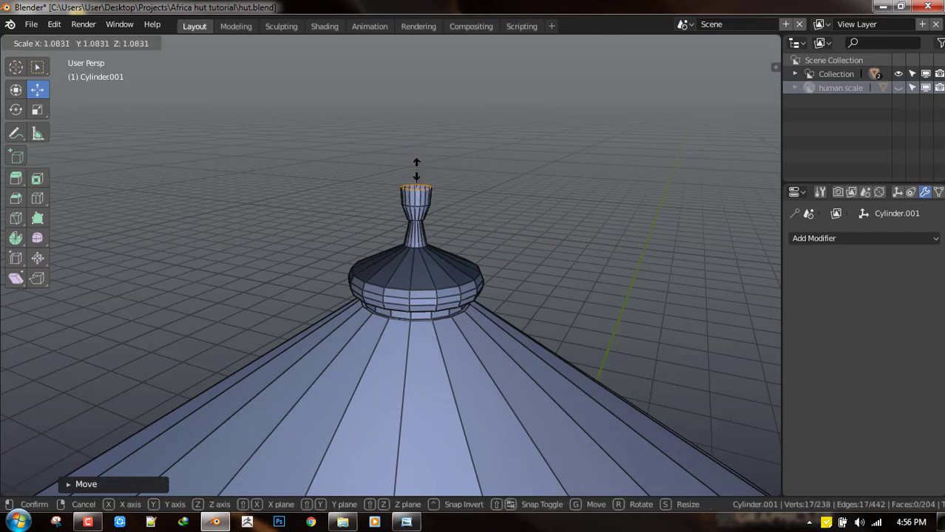
pyautogui.press('Escape')
pyautogui.press('s')
pyautogui.click(445, 183)
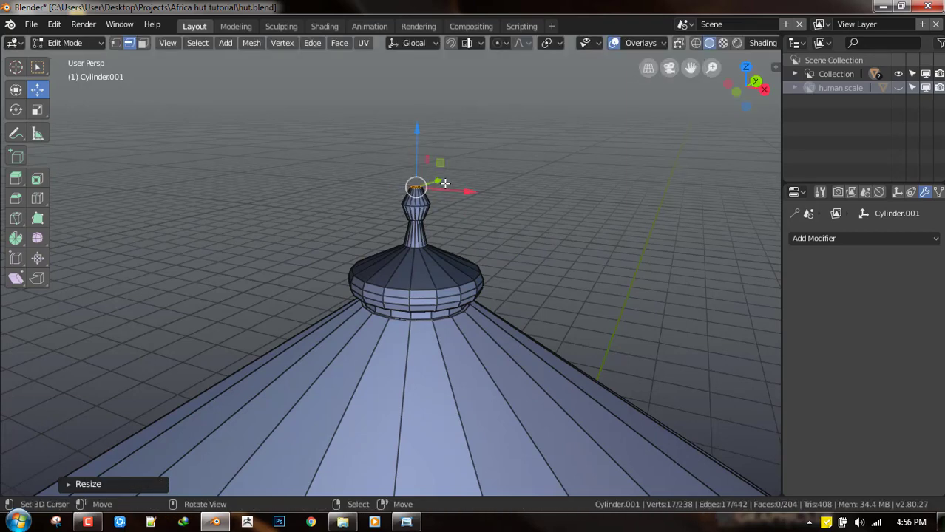
# Step: Extrude the bulb's top loop upward into a spire, scale it down, and fill and shrink the tip
pyautogui.press('g')
pyautogui.press('z')
pyautogui.click(493, 224)
pyautogui.press('s')
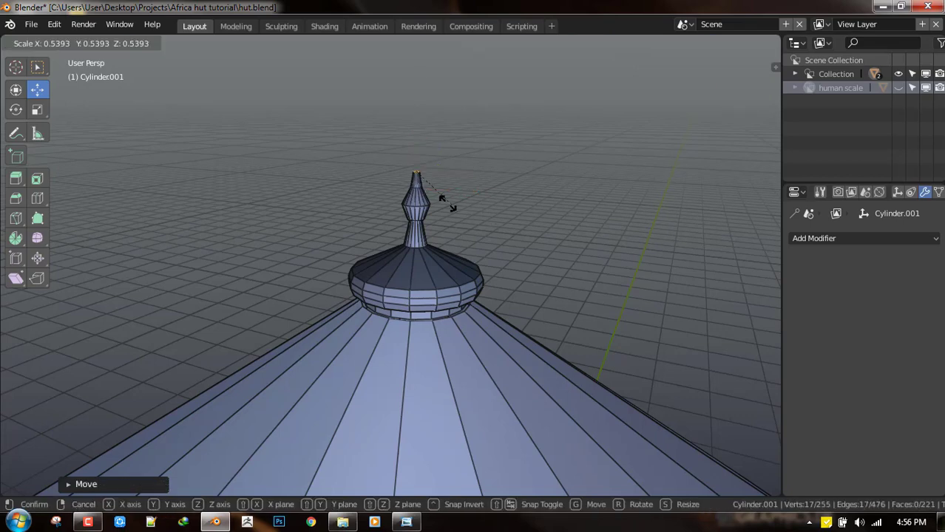
pyautogui.click(441, 197)
pyautogui.press('f')
pyautogui.press('s')
pyautogui.click(513, 234)
# Step: Select both hut objects, recalculate all their normals to the outside in Edit Mode, and return to Object Mode
pyautogui.press('Tab')
pyautogui.scroll(-8, 515, 236)
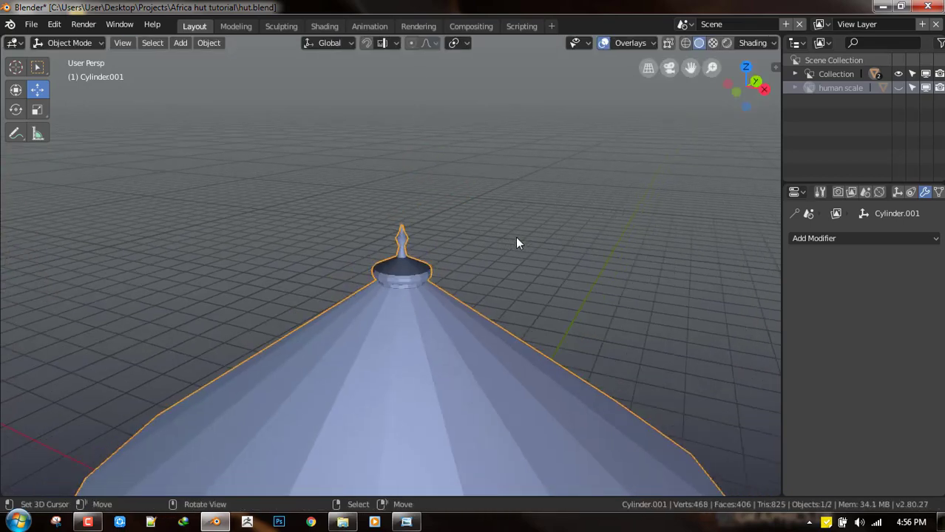
pyautogui.keyDown('shift'); pyautogui.moveTo(462, 391); pyautogui.dragTo(462, 234, button='middle'); pyautogui.keyUp('shift')
pyautogui.press('a')
pyautogui.scroll(3, 510, 265)
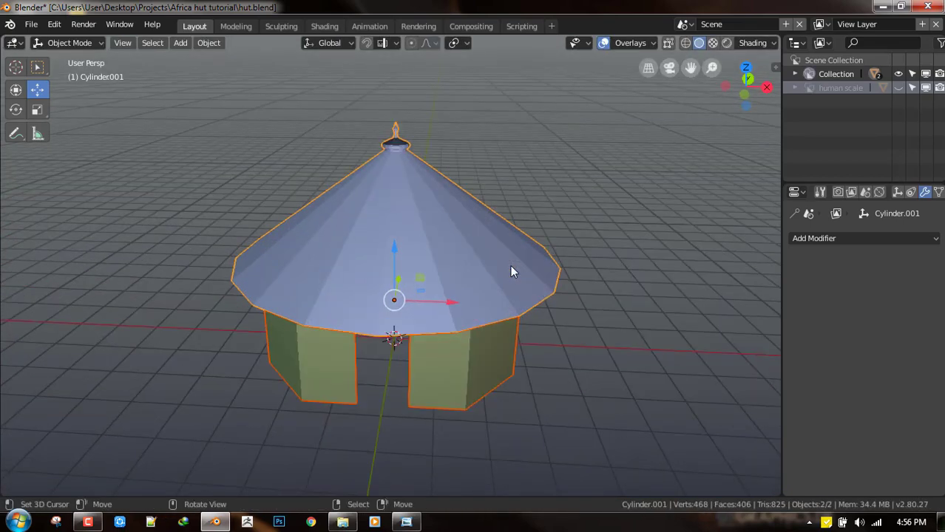
pyautogui.press('Tab')
pyautogui.press('a')
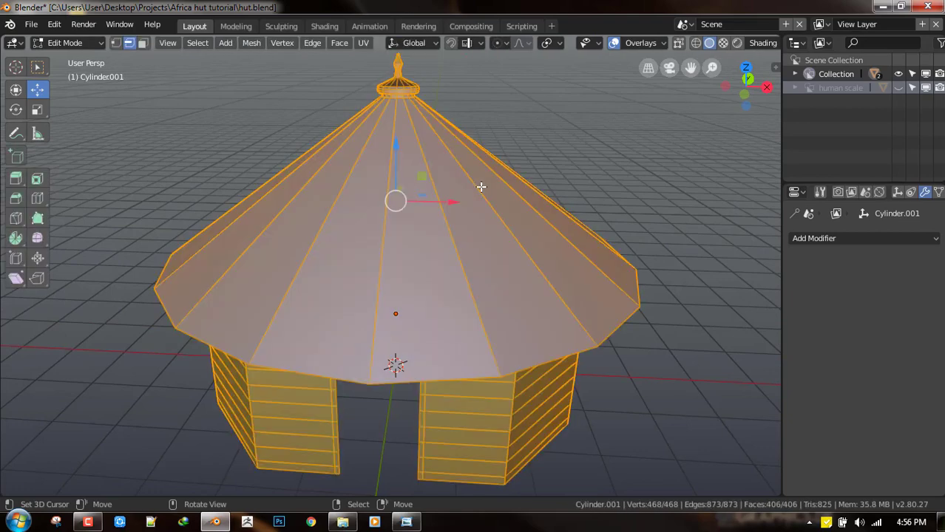
pyautogui.hotkey('shift', 'n')
pyautogui.press('Tab')
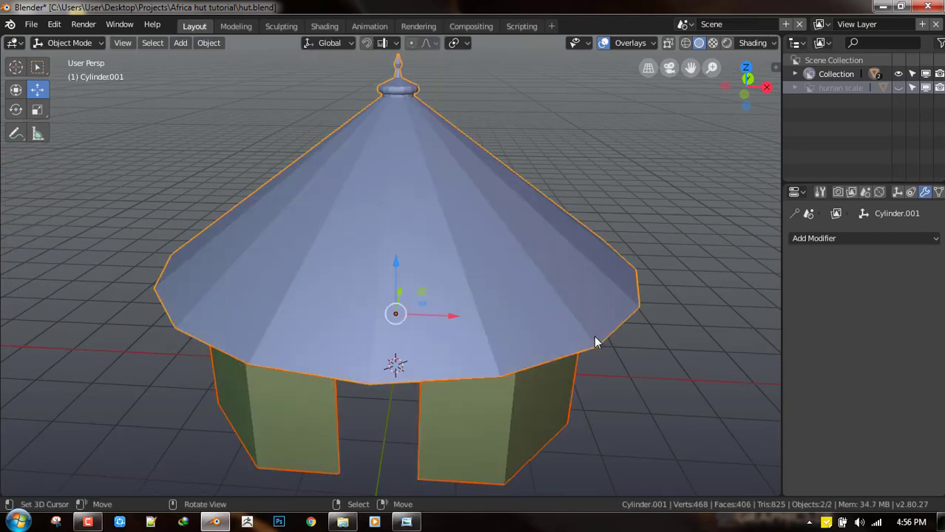
# Step: Save the hut.blend file and select both hut objects
pyautogui.click(593, 336)
pyautogui.hotkey('ctrl', 's')
pyautogui.click(637, 268)
pyautogui.press('a')
# Step: Compare the modelled roof with the reference photo of the thatched hut, and move the photo window aside
pyautogui.moveTo(553, 289); pyautogui.dragTo(594, 277, button='middle')
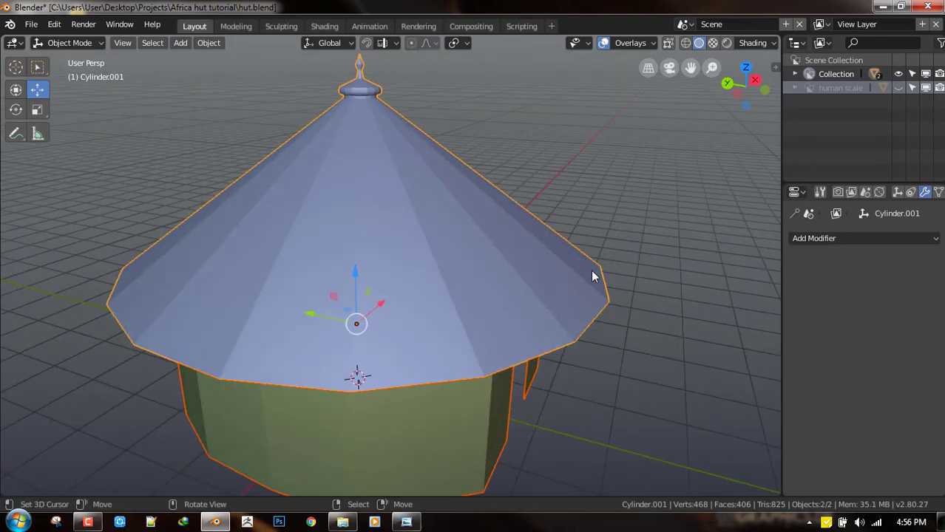
pyautogui.moveTo(944, 74); pyautogui.dragTo(454, 69)
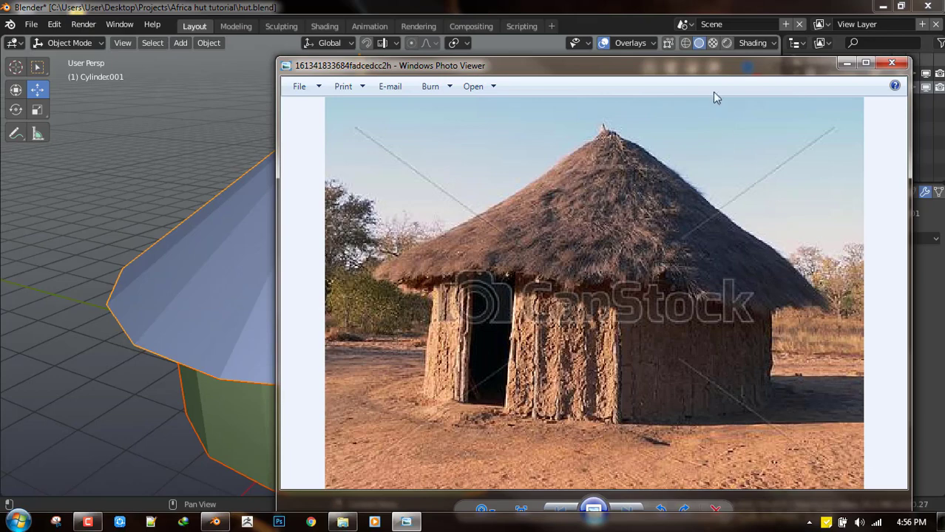
pyautogui.moveTo(713, 92); pyautogui.dragTo(944, 63)
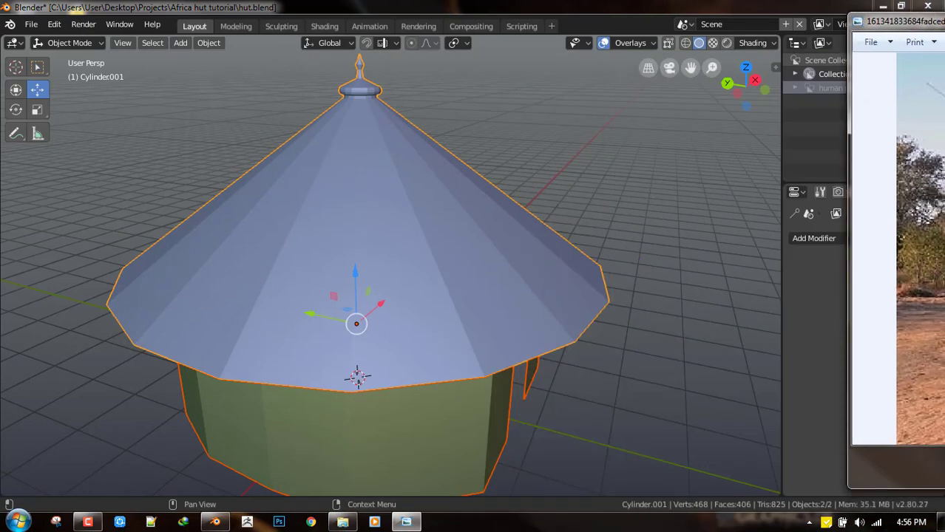
pyautogui.moveTo(881, 20); pyautogui.dragTo(944, 20)
# Step: Add six evenly spaced horizontal loop cuts around the roof slope, without sliding them
pyautogui.moveTo(643, 181); pyautogui.dragTo(549, 188, button='middle')
pyautogui.press('Tab')
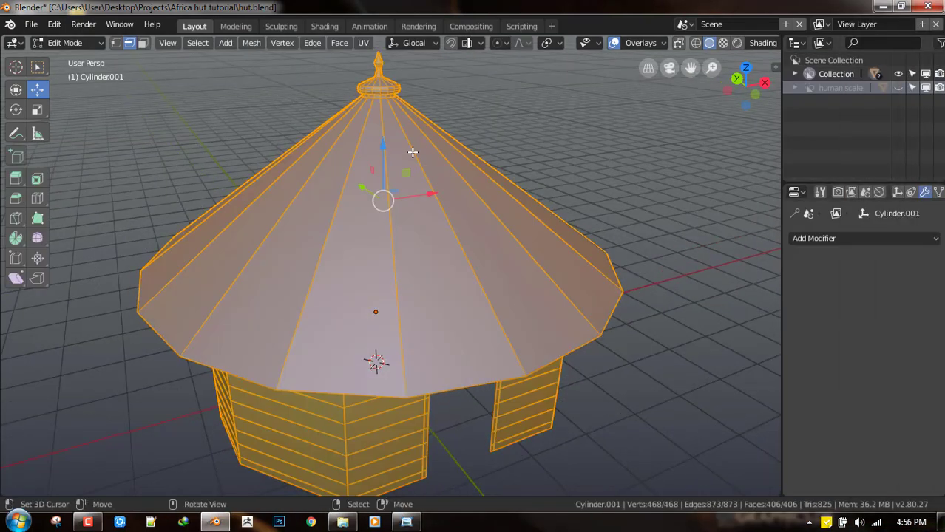
pyautogui.hotkey('ctrl', 'r')
pyautogui.scroll(6, 414, 156)
pyautogui.click(415, 159)
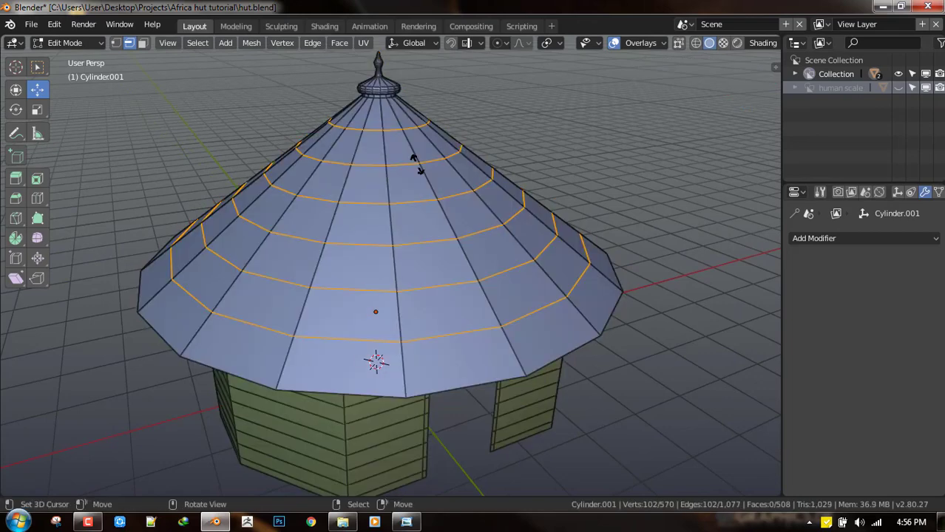
pyautogui.rightClick(415, 161)
# Step: Select only the topmost horizontal edge loop of the roof and rip it in place to separate the top tier
pyautogui.press('a')
pyautogui.hotkey('alt', 'a')
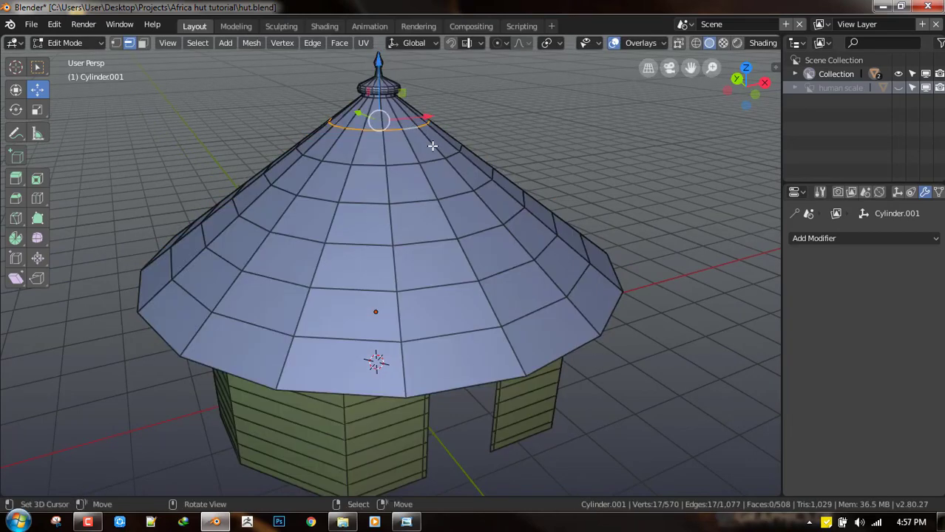
pyautogui.keyDown('alt'); pyautogui.click(414, 148); pyautogui.keyUp('alt')
pyautogui.scroll(3, 415, 147)
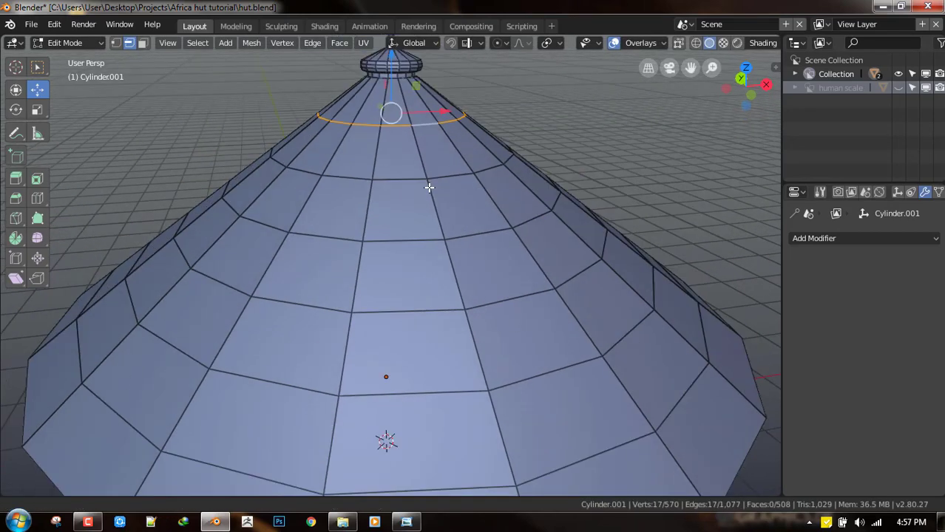
pyautogui.hotkey('shift', 'd')
pyautogui.rightClick(436, 118)
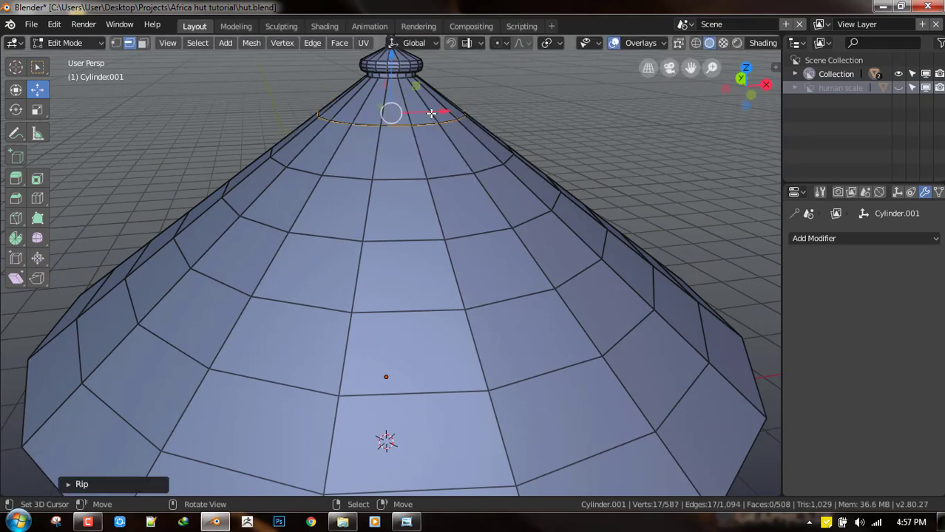
# Step: Select the linked top roof tier, scale it up slightly so it overhangs, and check it in Object Mode
pyautogui.press('a')
pyautogui.click(460, 158)
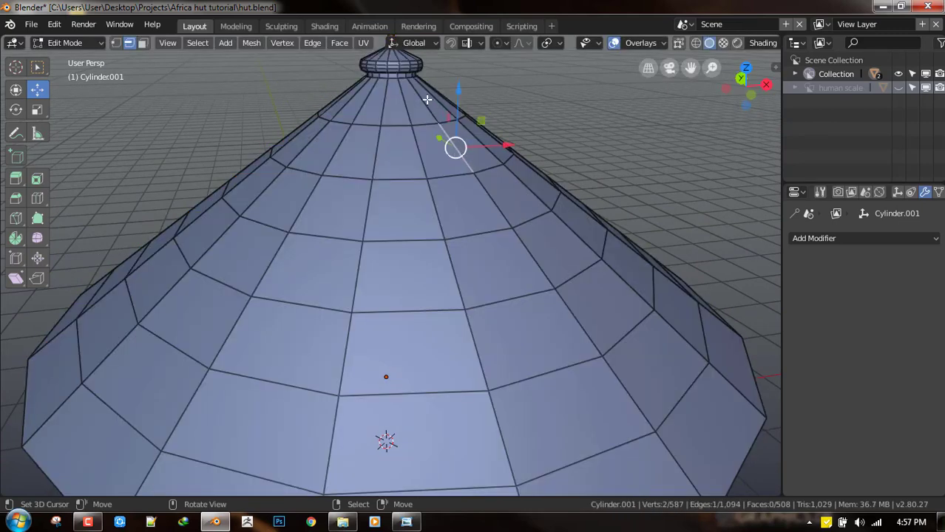
pyautogui.hotkey('ctrl', 'l')
pyautogui.press('s')
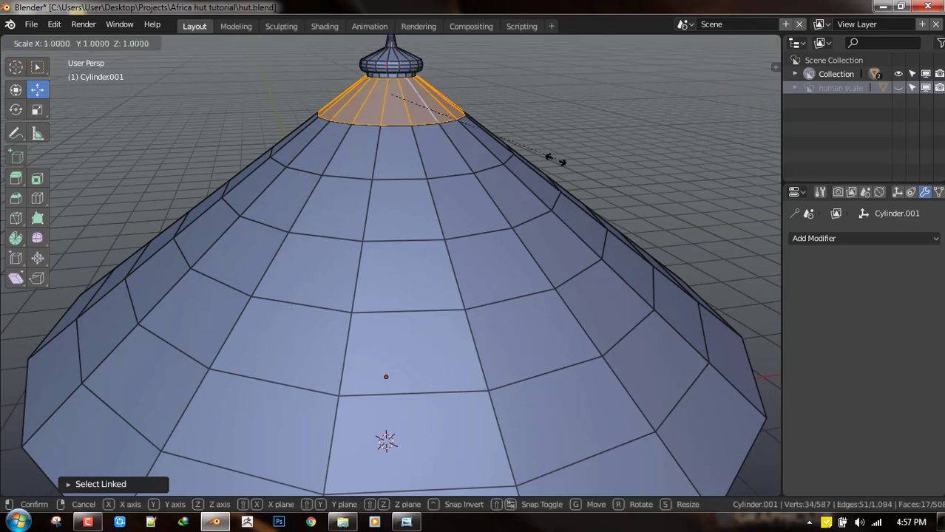
pyautogui.click(487, 159)
pyautogui.press('Tab')
pyautogui.scroll(5, 473, 148)
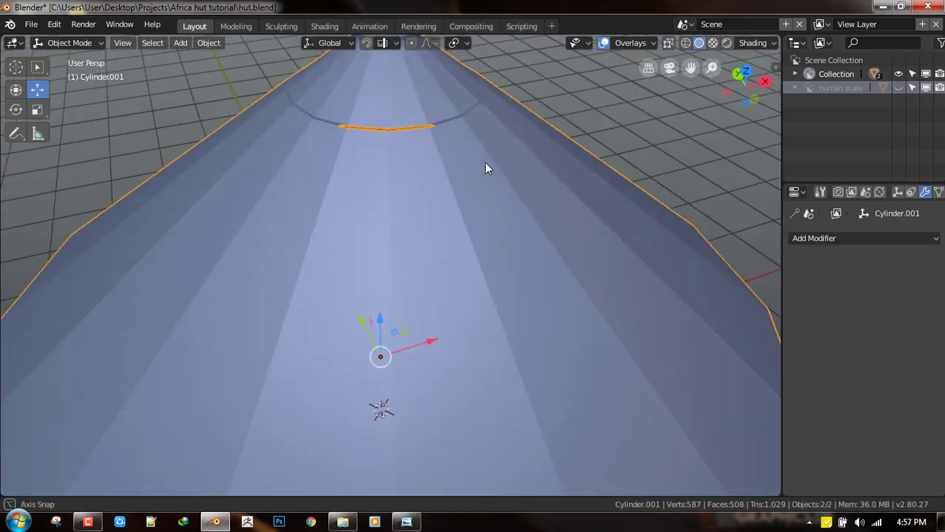
# Step: Select the third horizontal edge loop from the top of the roof and slide it down the slope
pyautogui.press('Tab')
pyautogui.moveTo(485, 162); pyautogui.dragTo(461, 147, button='middle')
pyautogui.hotkey('alt', 'a')
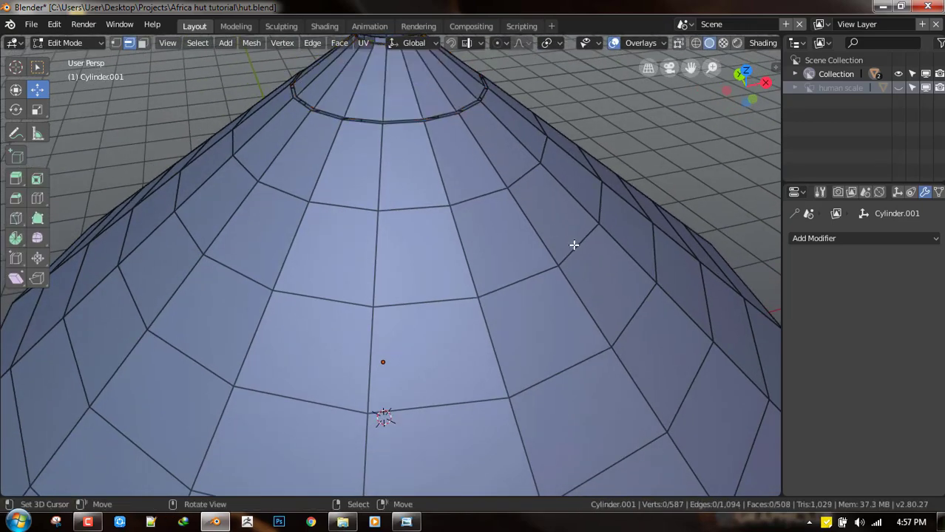
pyautogui.keyDown('alt'); pyautogui.click(575, 246); pyautogui.keyUp('alt')
pyautogui.moveTo(594, 274); pyautogui.dragTo(592, 277, button='middle')
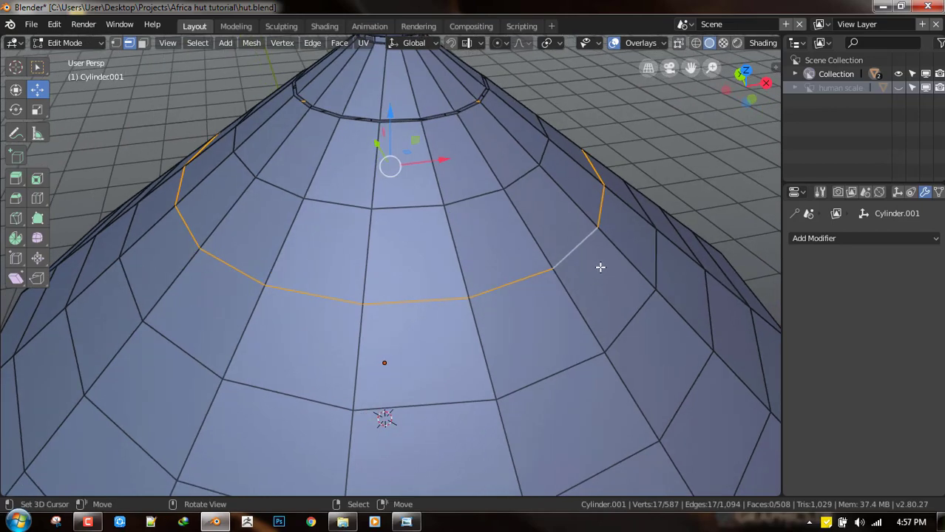
pyautogui.press('g')
pyautogui.press('g')
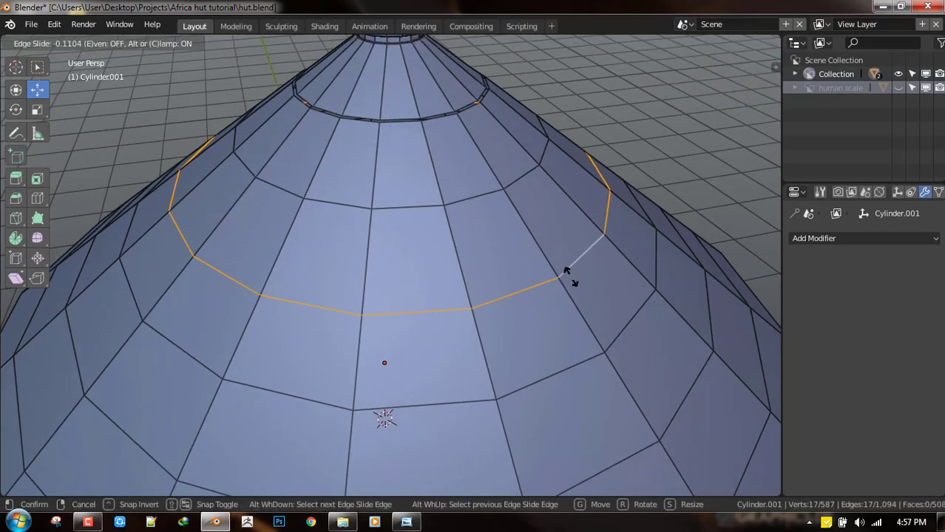
pyautogui.click(598, 293)
# Step: Rip the lowered third loop, scale the ripped edges slightly, and check the roof in Object Mode
pyautogui.press('v')
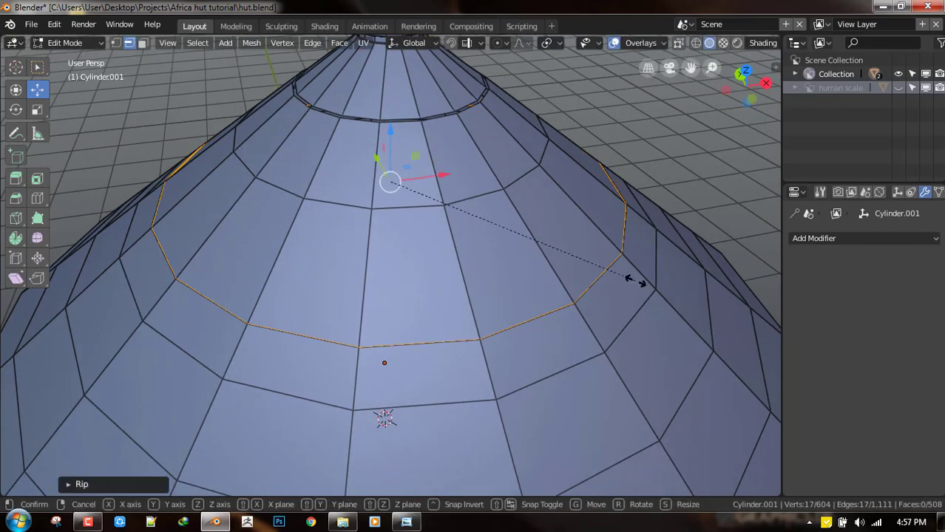
pyautogui.press('s')
pyautogui.click(632, 279)
pyautogui.scroll(-5, 591, 295)
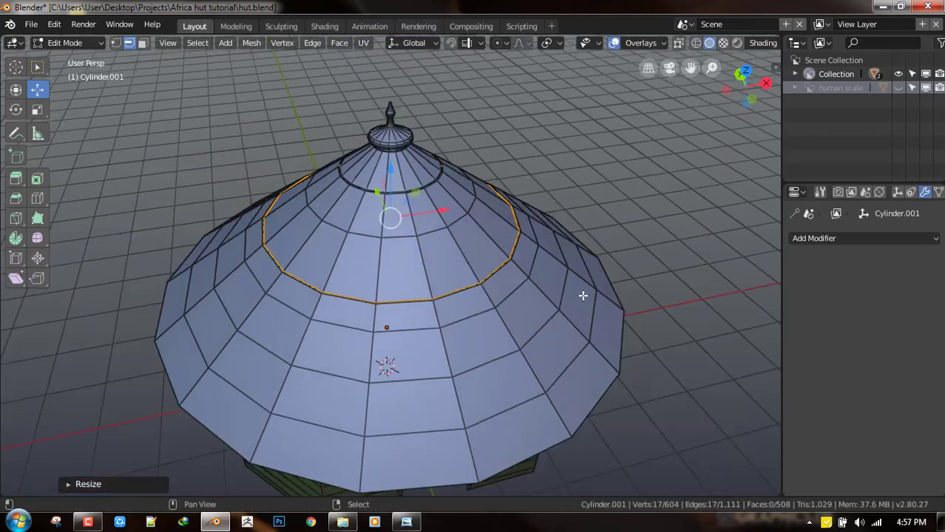
pyautogui.press('Tab')
pyautogui.moveTo(519, 274); pyautogui.dragTo(492, 228, button='middle')
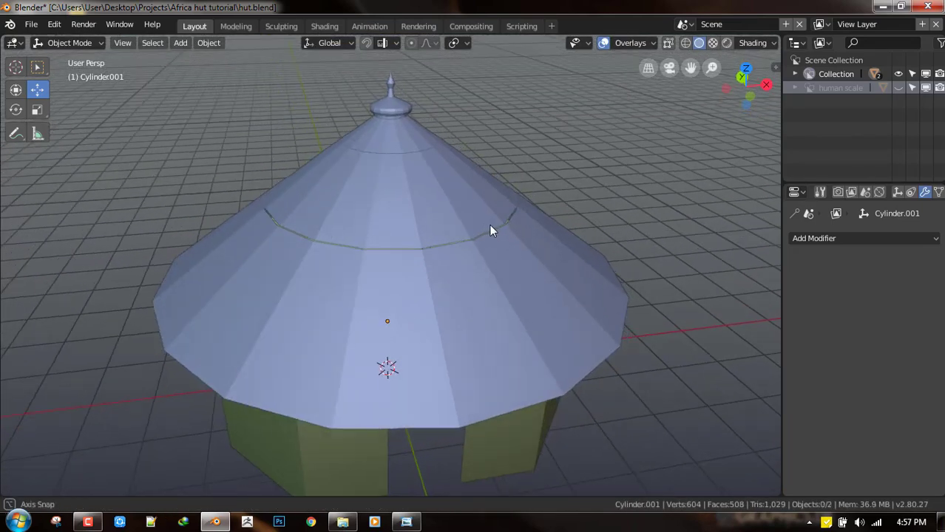
# Step: Select the linked second roof tier and Shrink/Fatten it by about -0.028 with even thickness
pyautogui.press('Tab')
pyautogui.scroll(4, 492, 228)
pyautogui.press('a')
pyautogui.hotkey('alt', 'a')
pyautogui.press('l')
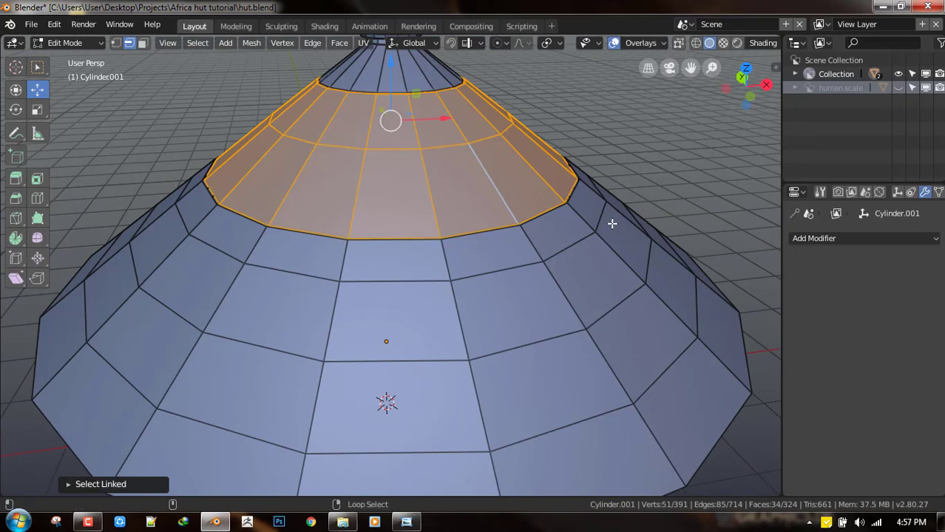
pyautogui.hotkey('alt', 's')
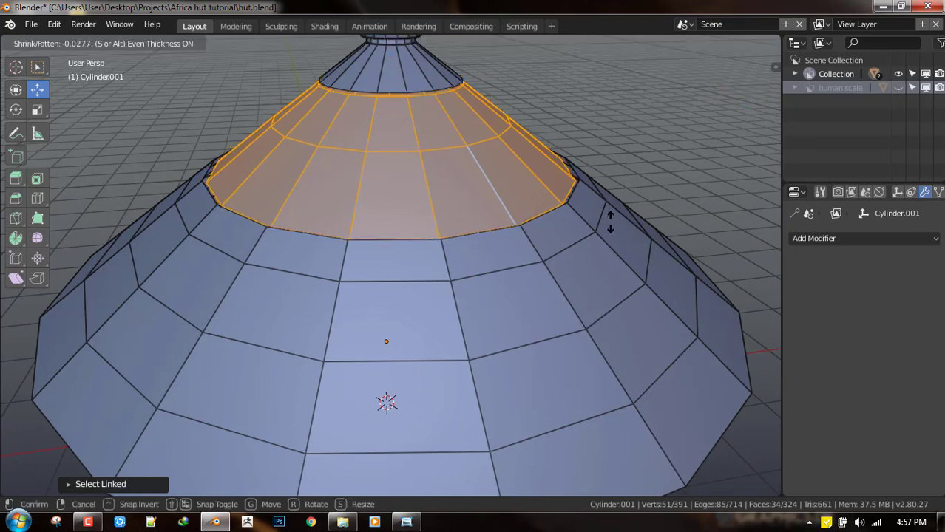
pyautogui.click(611, 221)
pyautogui.press('Tab')
pyautogui.scroll(-2, 557, 246)
pyautogui.moveTo(558, 246); pyautogui.dragTo(521, 258, button='middle')
# Step: Slide the fifth horizontal roof loop from the top down the slope and rip it in place
pyautogui.press('Tab')
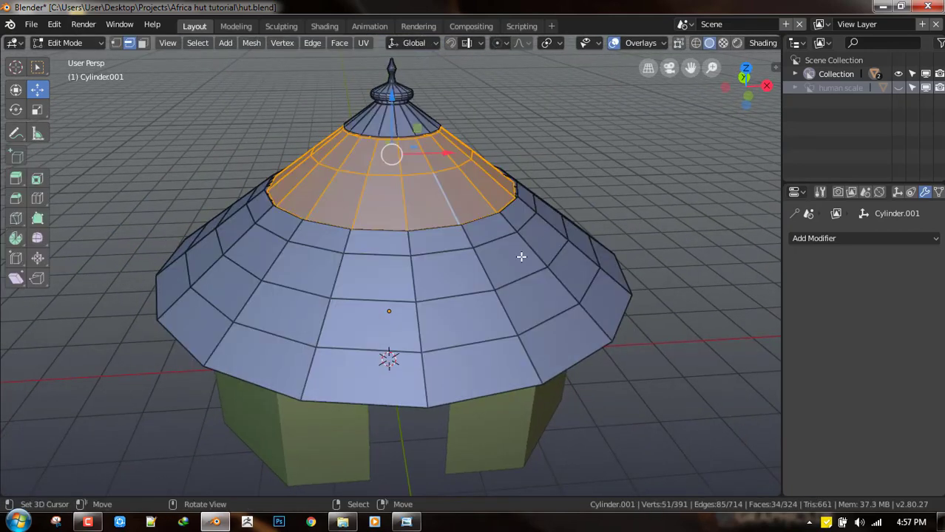
pyautogui.keyDown('alt'); pyautogui.click(547, 281); pyautogui.keyUp('alt')
pyautogui.press('g')
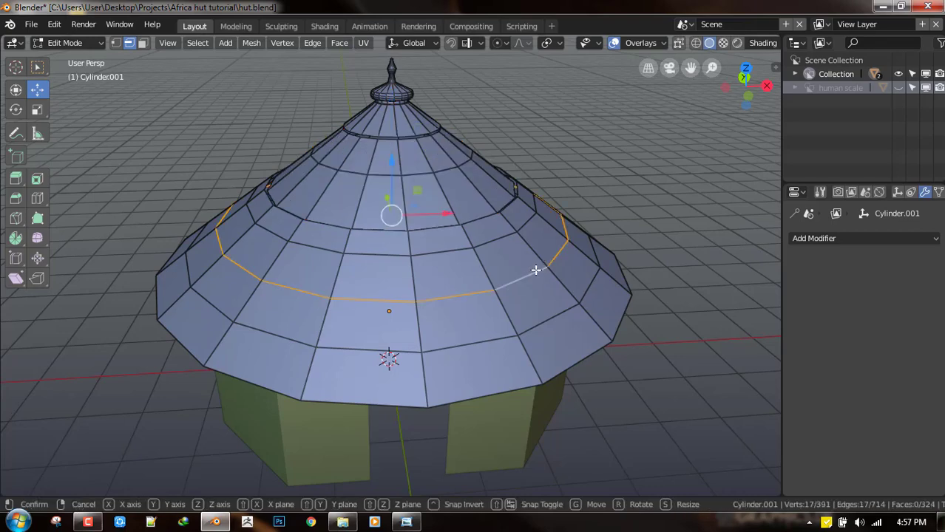
pyautogui.press('g')
pyautogui.click(546, 288)
pyautogui.press('v')
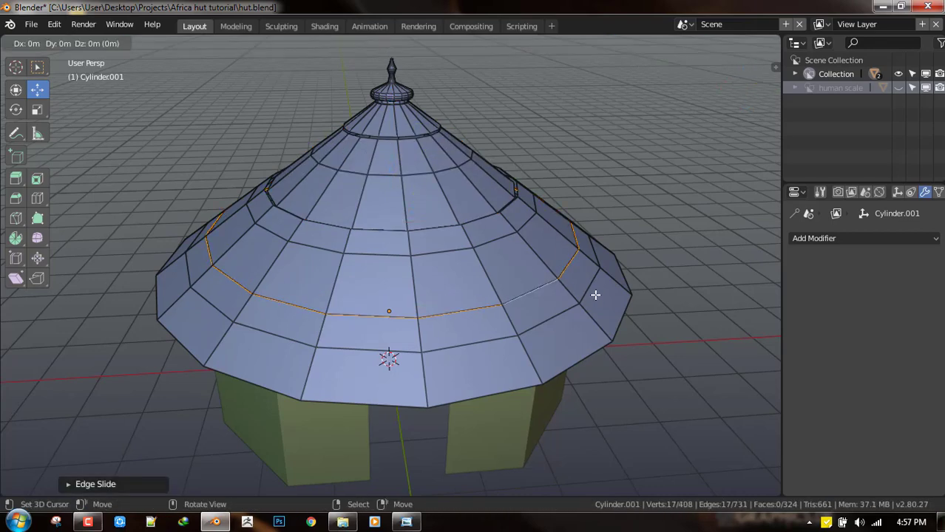
pyautogui.rightClick(593, 293)
# Step: Select the linked third roof tier and scale it slightly to offset it from its neighbours
pyautogui.rightClick(543, 264)
pyautogui.press('l')
pyautogui.press('s')
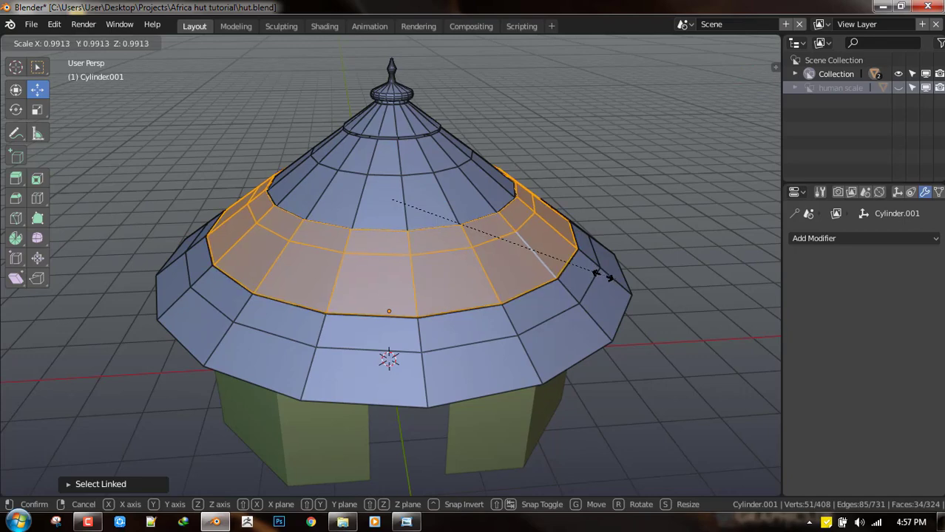
# Step: Scale the selected middle roof layer to about 0.99, leave mesh editing and save the file over hut.blend
pyautogui.click(603, 275)
pyautogui.press('Tab')
pyautogui.moveTo(615, 271); pyautogui.dragTo(454, 226, button='middle')
pyautogui.scroll(-5, 474, 221)
pyautogui.hotkey('ctrl', 's')
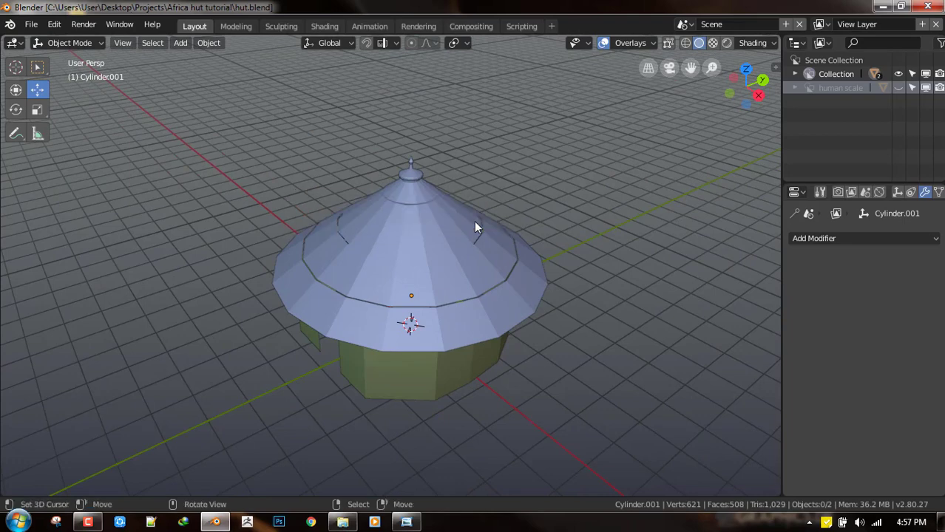
# Step: Add a Solidify modifier to the roof and set its thickness to -0.05 m
pyautogui.click(816, 238)
pyautogui.click(682, 452)
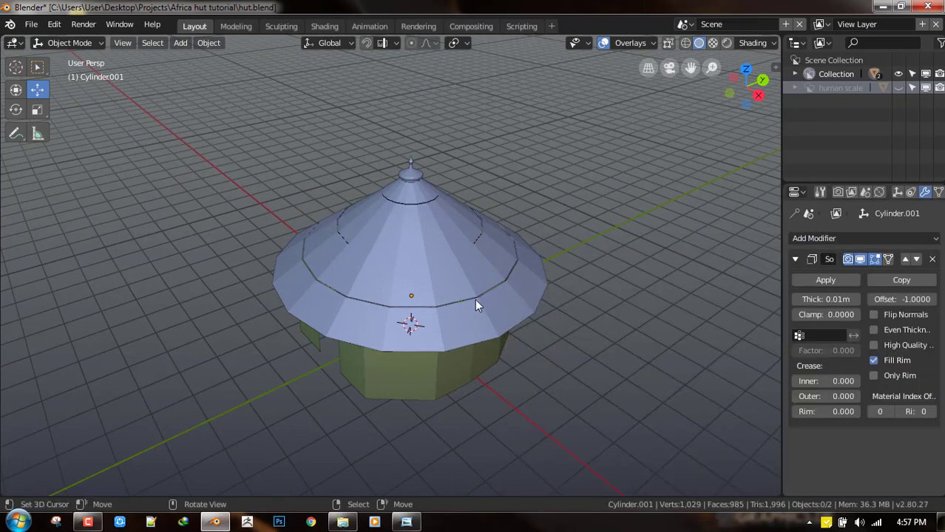
pyautogui.scroll(4, 475, 299)
pyautogui.moveTo(820, 298)
pyautogui.mouseDown()
pyautogui.moveTo(775, 299)
pyautogui.moveTo(811, 299)
pyautogui.mouseUp()
# Step: Select the entire linked finial at the roof's peak and separate it into its own object
pyautogui.keyDown('shift'); pyautogui.moveTo(502, 172); pyautogui.dragTo(505, 261, button='middle'); pyautogui.keyUp('shift')
pyautogui.scroll(1, 503, 259)
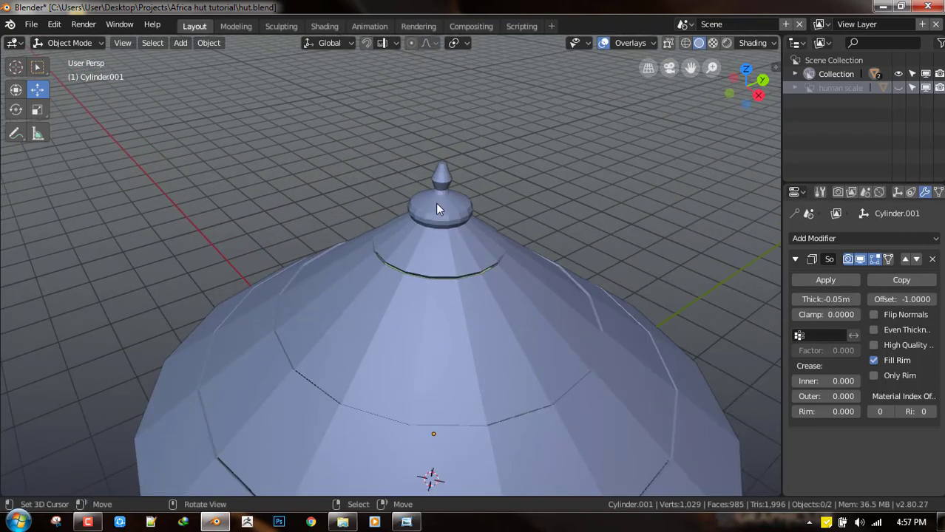
pyautogui.click(435, 202)
pyautogui.press('Tab')
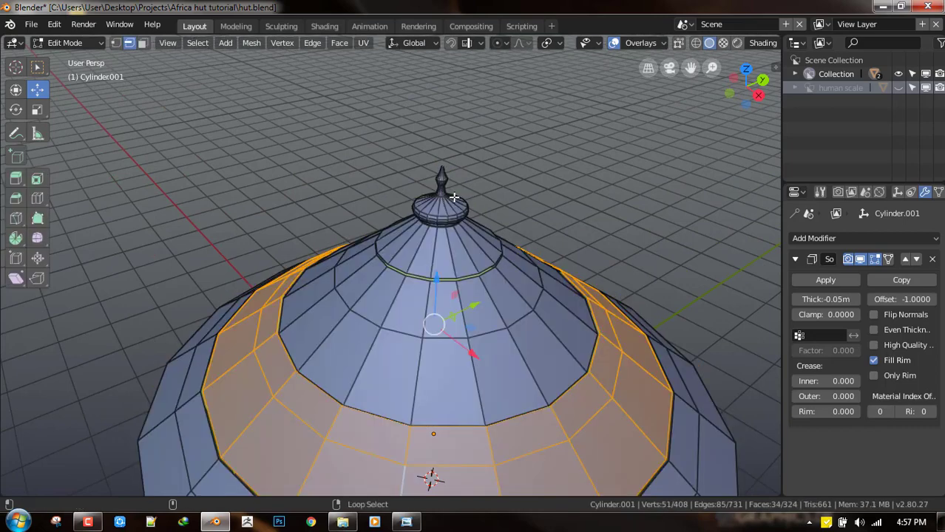
pyautogui.moveTo(454, 198); pyautogui.dragTo(486, 204, button='middle')
pyautogui.press('Tab')
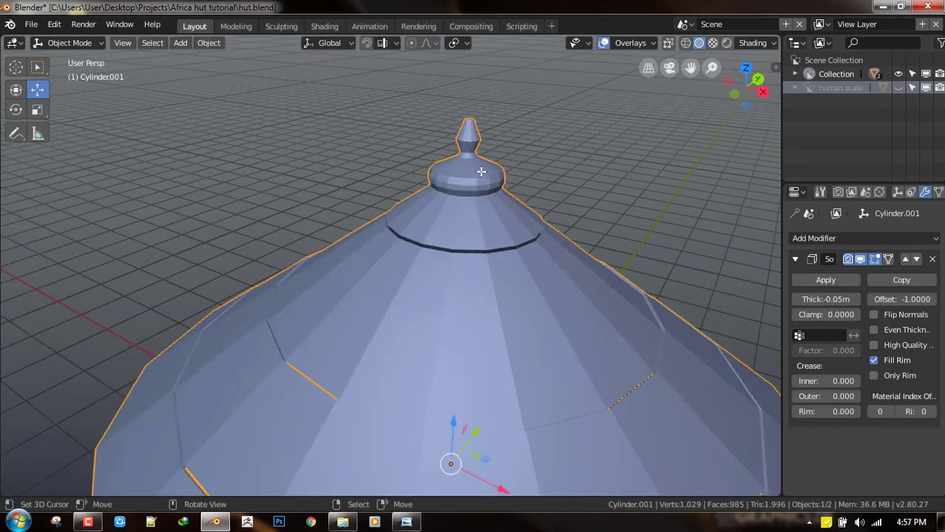
pyautogui.press('Tab')
pyautogui.click(474, 181)
pyautogui.hotkey('ctrl', 'l')
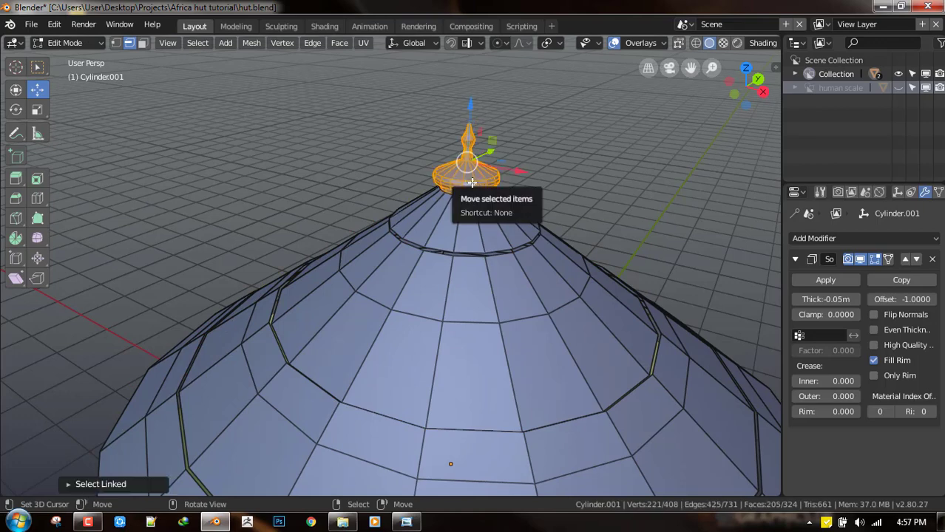
pyautogui.press('p')
pyautogui.click(530, 160)
pyautogui.press('Tab')
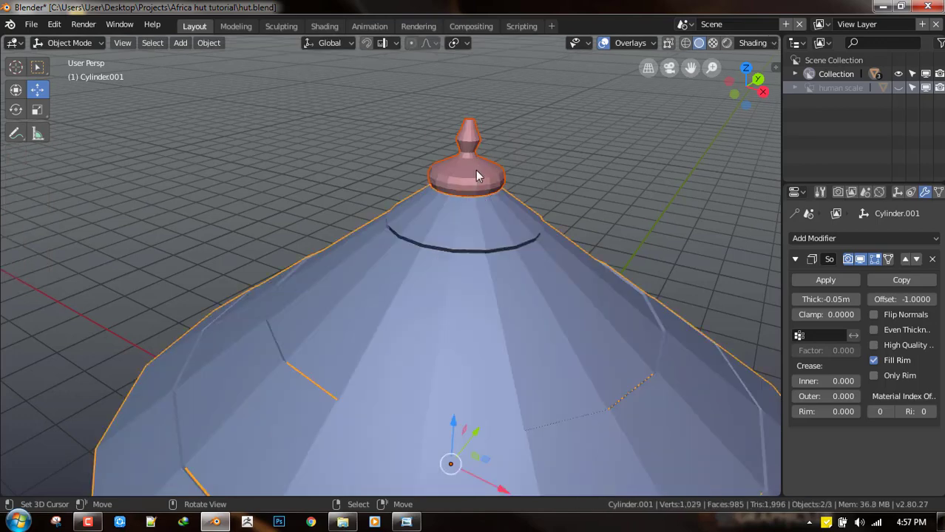
# Step: Apply rotation and scale to all objects and set their origins to their geometry
pyautogui.press('a')
pyautogui.hotkey('ctrl', 'a')
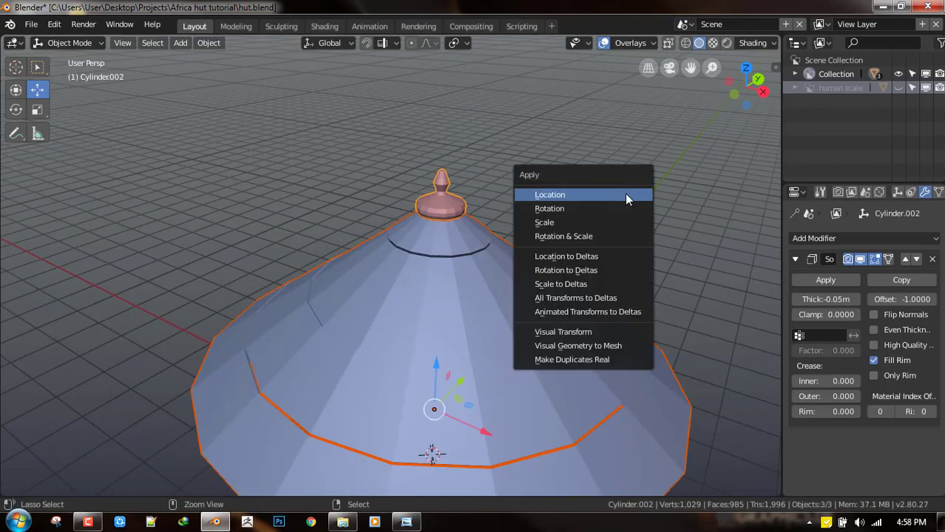
pyautogui.click(573, 233)
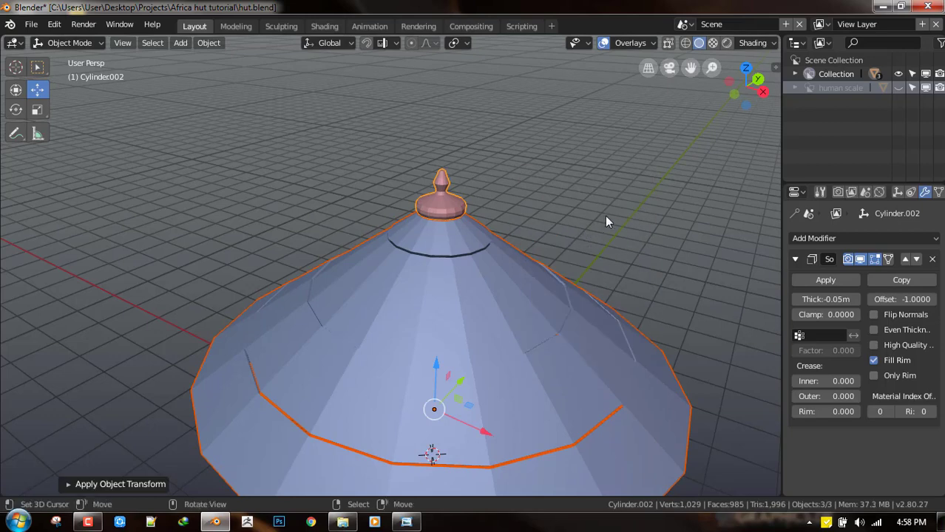
pyautogui.rightClick(605, 215)
pyautogui.click(566, 399)
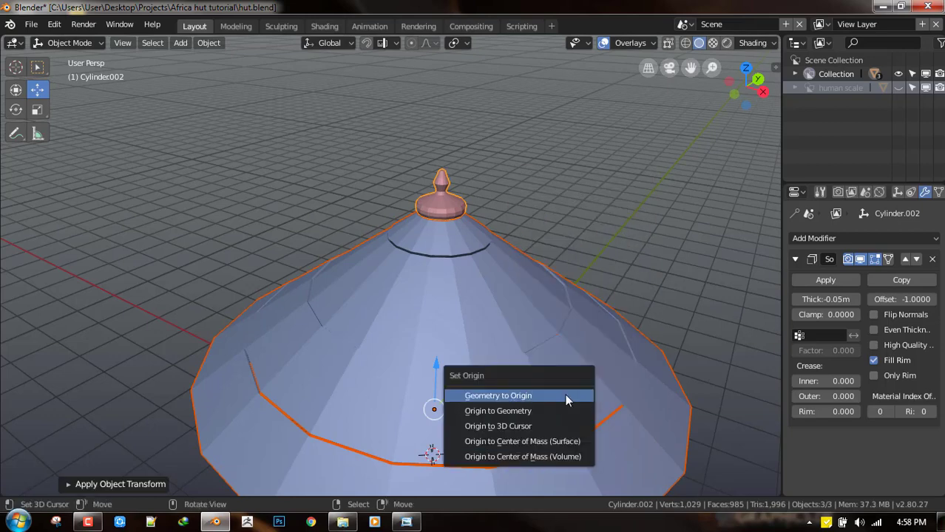
pyautogui.click(551, 414)
pyautogui.hotkey('ctrl', 'a')
pyautogui.click(613, 250)
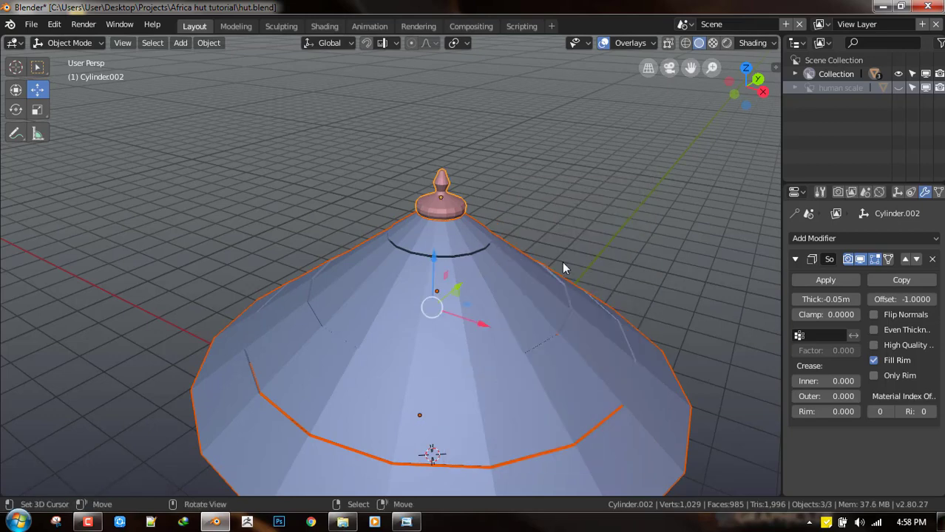
# Step: Select only the finial at the roof's peak and remove its Solidify modifier
pyautogui.keyDown('shift'); pyautogui.moveTo(533, 212); pyautogui.dragTo(529, 148, button='middle'); pyautogui.keyUp('shift')
pyautogui.scroll(1, 544, 190)
pyautogui.hotkey('alt', 'a')
pyautogui.click(451, 87)
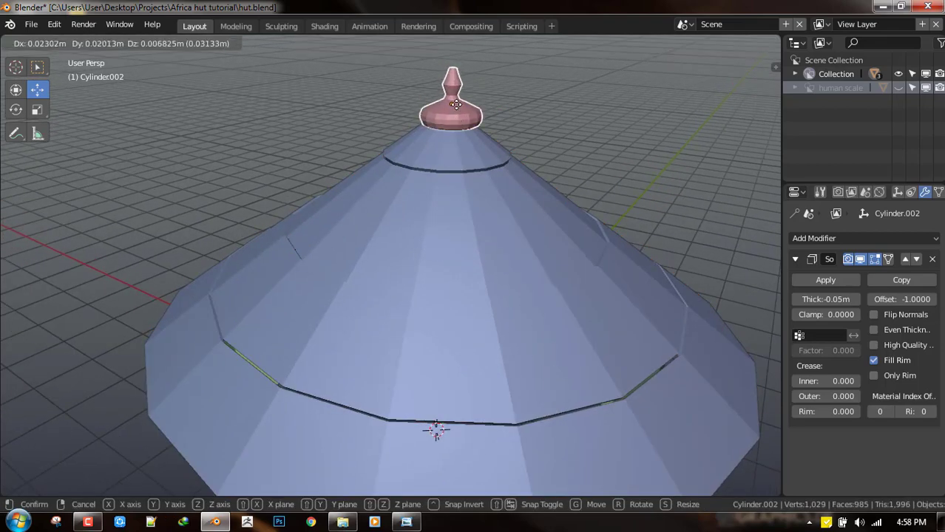
pyautogui.click(931, 259)
# Step: Restrict the roof's Solidify modifier to the rim only and set its thickness to 0.05 m
pyautogui.click(435, 287)
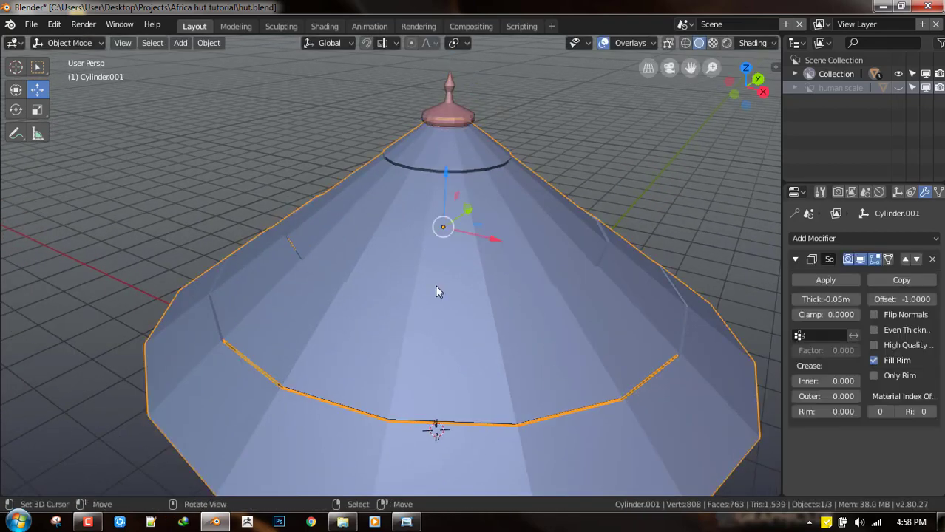
pyautogui.moveTo(826, 298); pyautogui.dragTo(874, 299)
pyautogui.press('a')
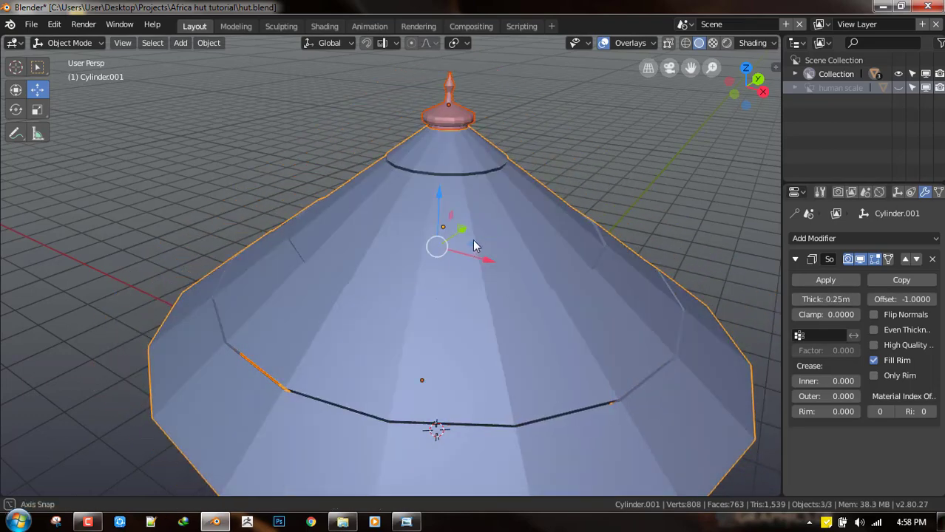
pyautogui.moveTo(473, 240); pyautogui.dragTo(491, 223, button='middle')
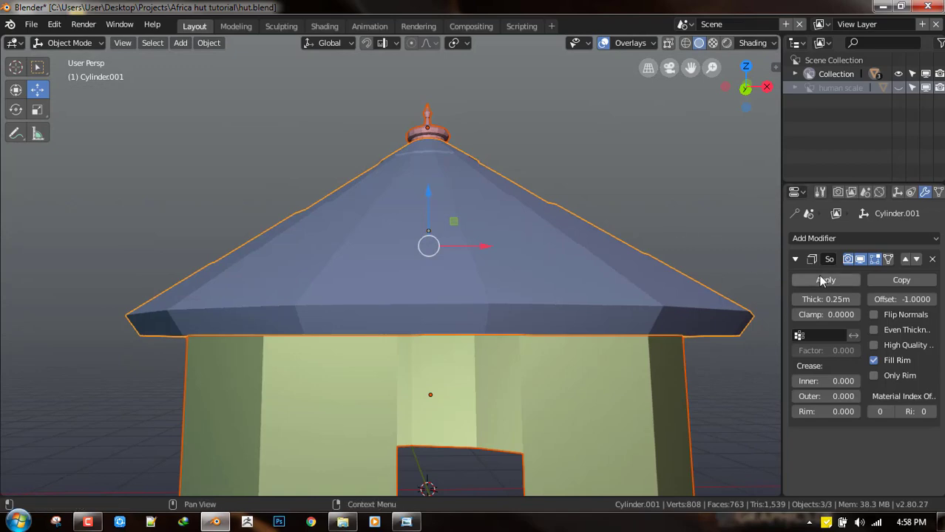
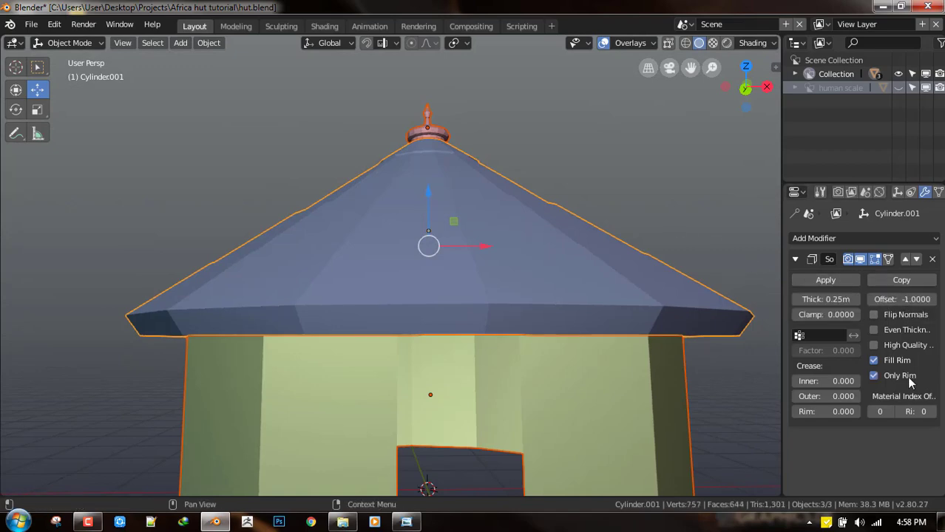
pyautogui.moveTo(553, 286); pyautogui.dragTo(707, 275, button='middle')
pyautogui.press('Tab')
pyautogui.press('Tab')
pyautogui.moveTo(826, 299); pyautogui.dragTo(816, 299)
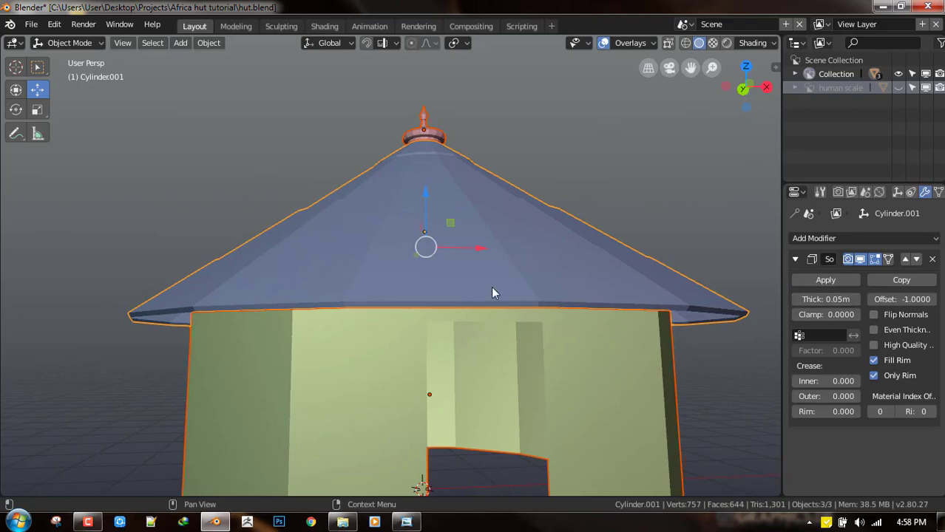
pyautogui.moveTo(470, 298); pyautogui.dragTo(465, 299, button='middle')
pyautogui.moveTo(552, 254); pyautogui.dragTo(570, 236, button='middle')
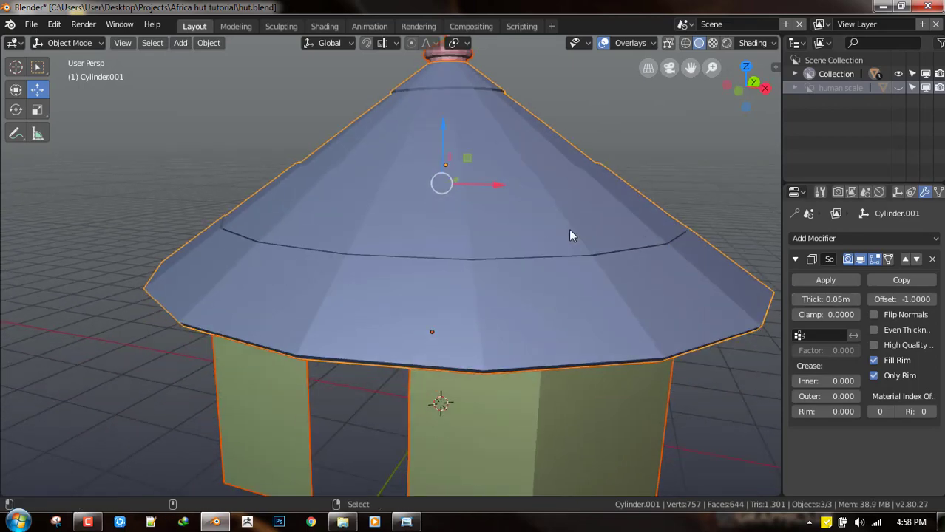
# Step: Save the model over hut.blend and select the hut's wall object
pyautogui.hotkey('alt', 'a')
pyautogui.scroll(-3, 569, 233)
pyautogui.moveTo(528, 346); pyautogui.dragTo(569, 340, button='middle')
pyautogui.hotkey('ctrl', 's')
pyautogui.click(568, 340)
pyautogui.scroll(3, 569, 340)
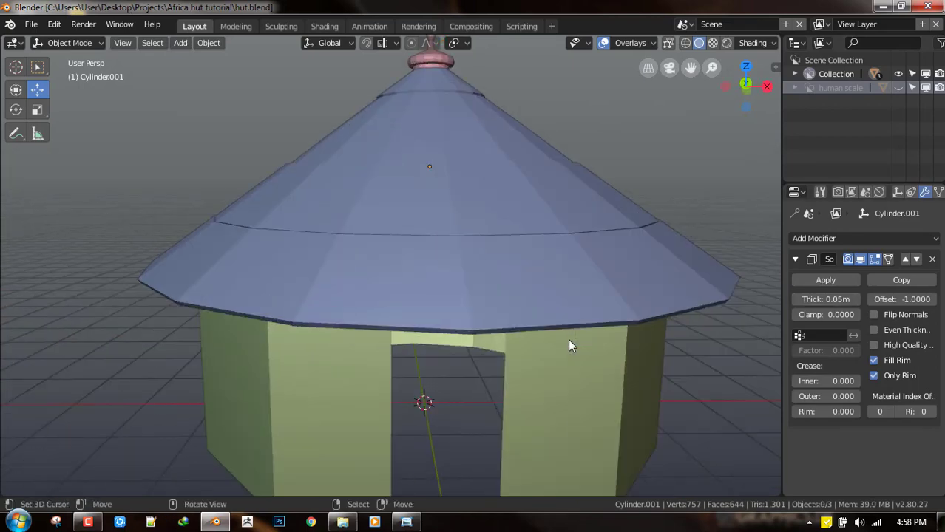
pyautogui.click(555, 380)
pyautogui.scroll(-2, 596, 366)
pyautogui.hotkey('ctrl', 's')
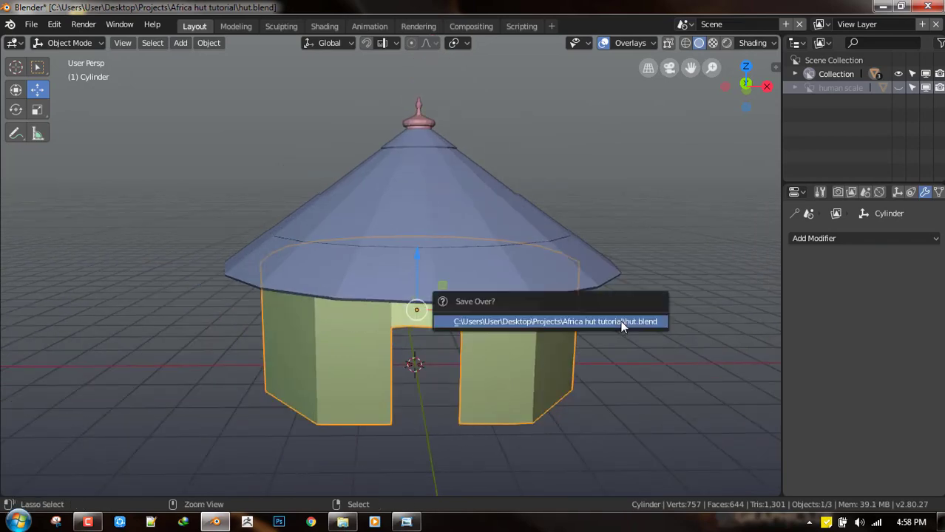
pyautogui.click(624, 324)
# Step: Add a Solidify modifier to the hut walls with a thickness of 0.13 m
pyautogui.click(816, 240)
pyautogui.click(708, 453)
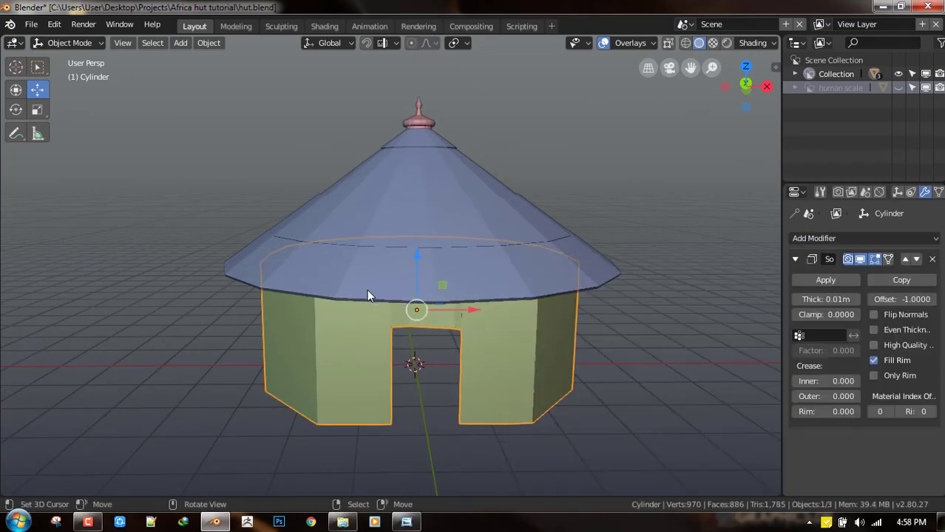
pyautogui.scroll(2, 486, 305)
pyautogui.moveTo(835, 306)
pyautogui.mouseDown()
pyautogui.moveTo(879, 306)
pyautogui.moveTo(852, 305)
pyautogui.mouseUp()
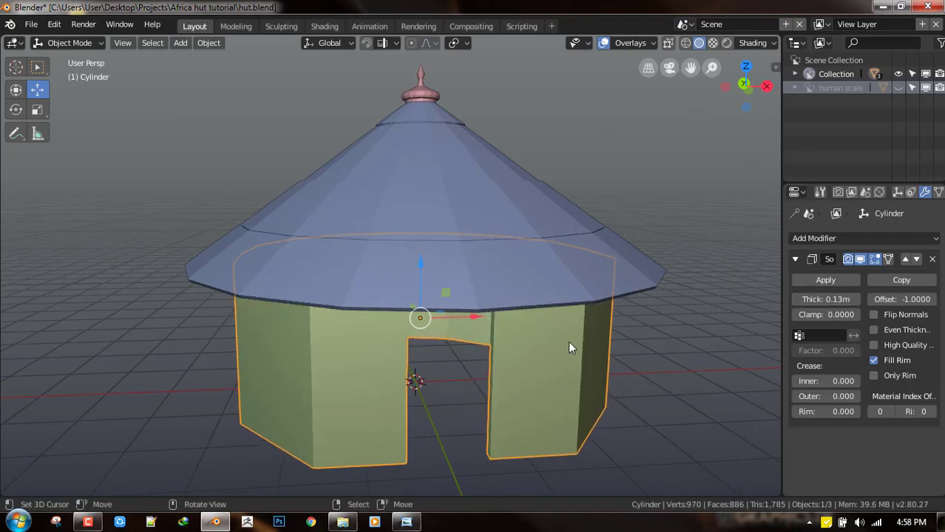
pyautogui.scroll(6, 568, 341)
pyautogui.scroll(-5, 643, 267)
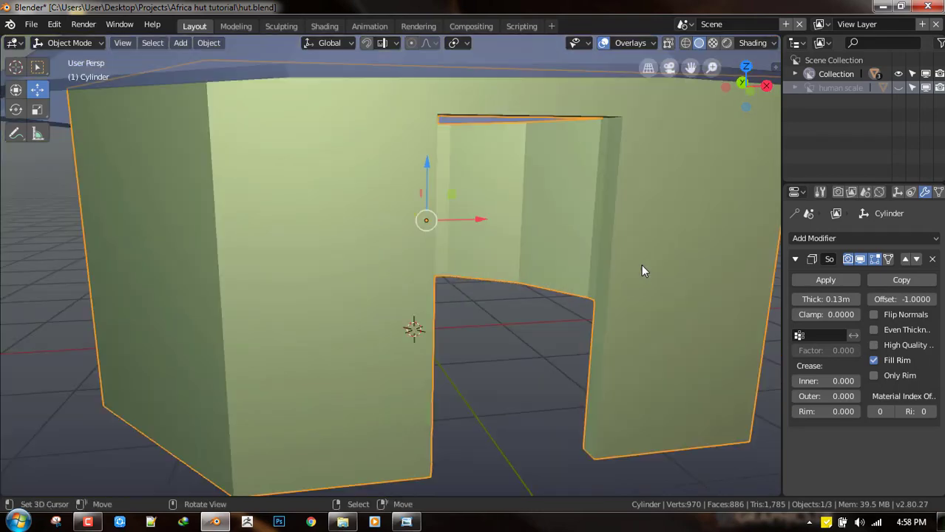
# Step: Restrict the walls' Solidify modifier to the rim only, with nothing selected in the scene
pyautogui.hotkey('alt', 'a')
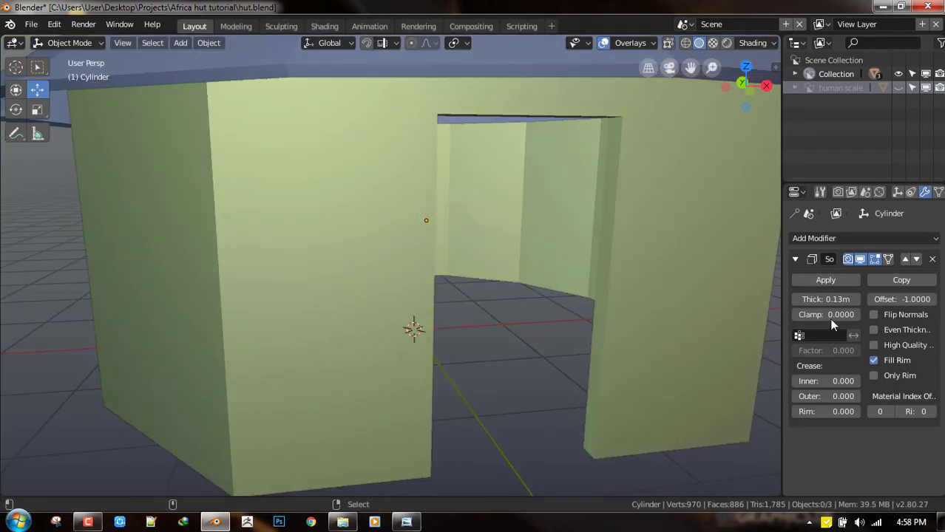
pyautogui.click(884, 377)
pyautogui.scroll(-4, 508, 305)
pyautogui.moveTo(507, 305); pyautogui.dragTo(489, 298, button='middle')
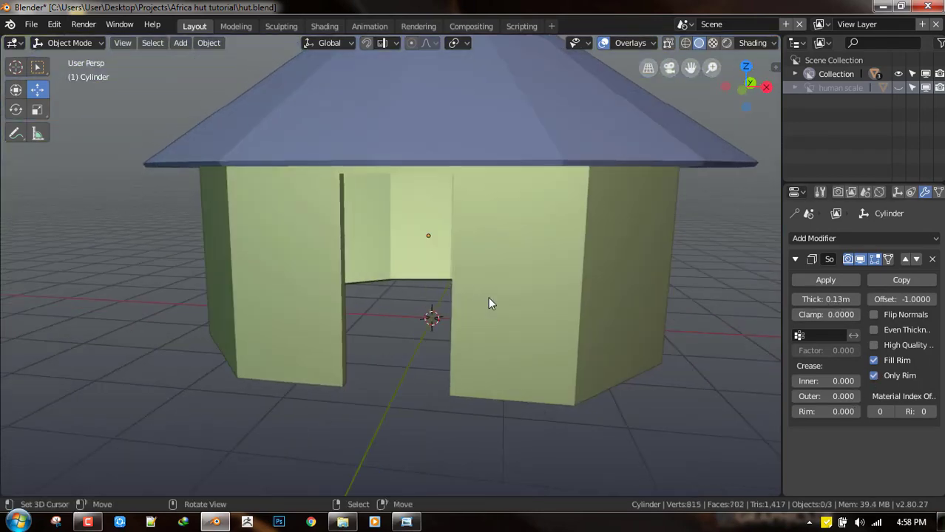
pyautogui.scroll(-4, 363, 252)
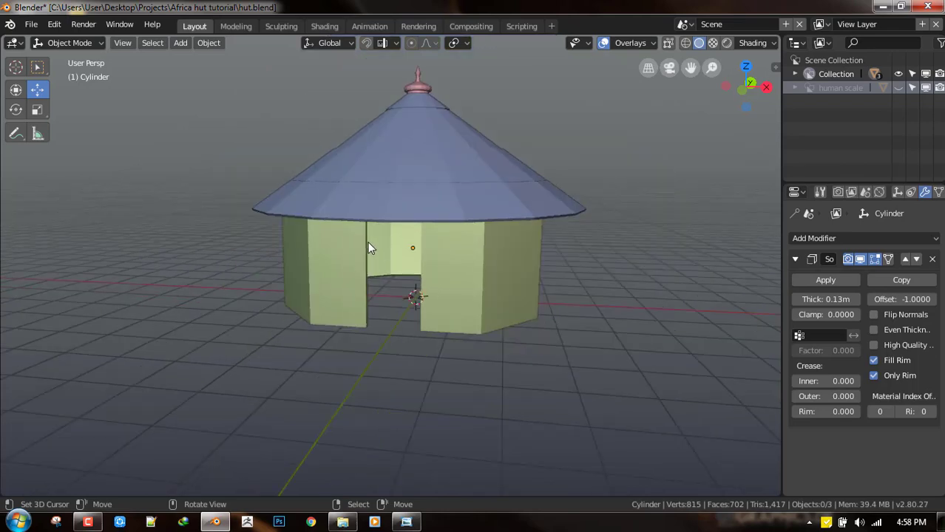
# Step: Check the wall mesh around the doorway and apply the object transforms to all parts of the hut
pyautogui.press('Tab')
pyautogui.scroll(2, 454, 250)
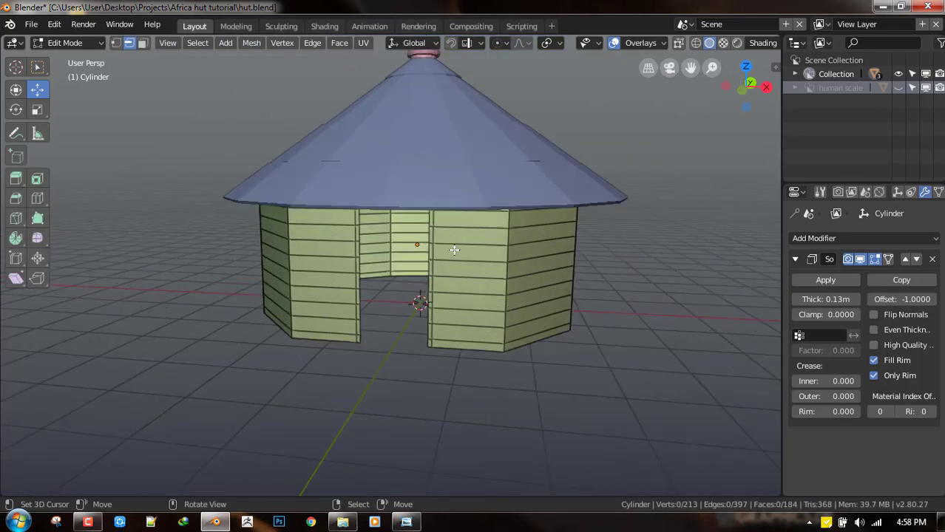
pyautogui.moveTo(338, 266); pyautogui.dragTo(481, 268, button='middle')
pyautogui.press('Tab')
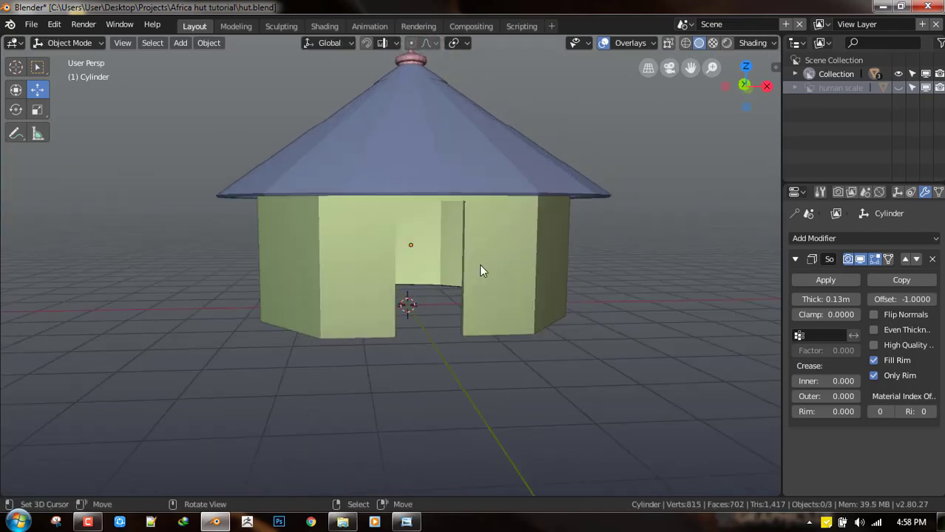
pyautogui.hotkey('ctrl', 'a')
pyautogui.click(602, 207)
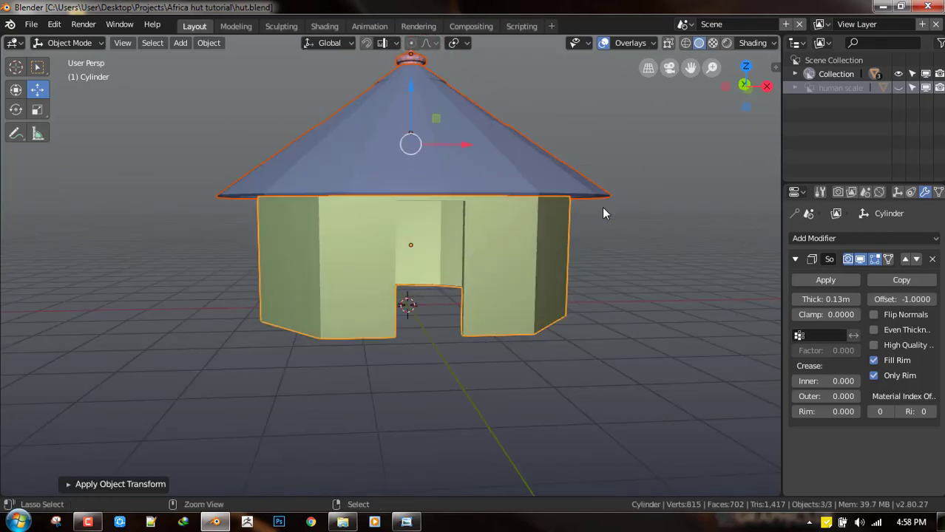
pyautogui.moveTo(543, 237); pyautogui.dragTo(534, 241, button='middle')
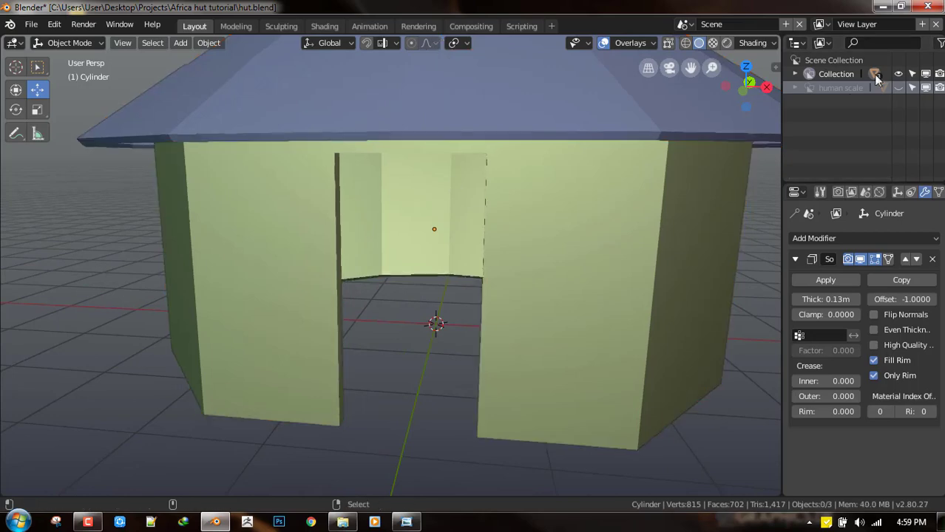
# Step: Switch to Windows Photo Viewer to examine the thatched hut's doorway and wall posts, and return to Blender
pyautogui.hotkey('alt', 'Tab')
pyautogui.moveTo(845, 22); pyautogui.dragTo(462, 46)
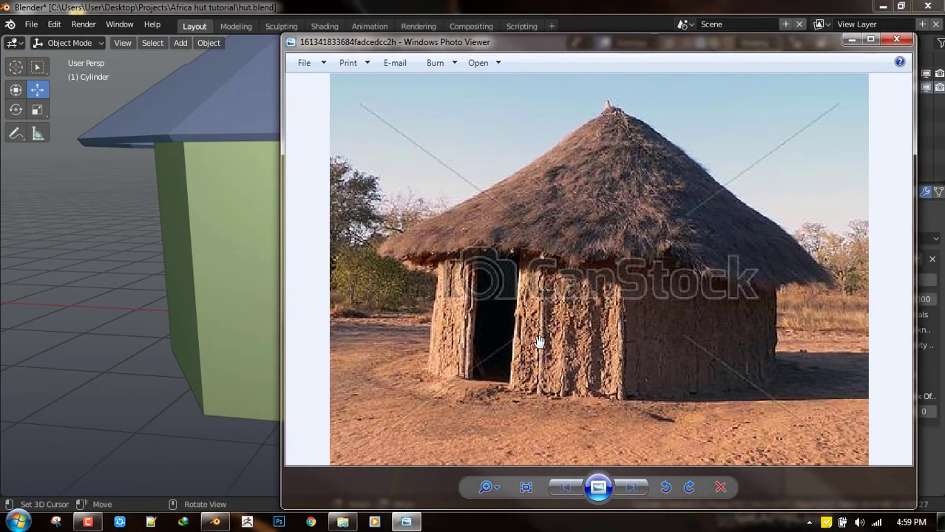
pyautogui.hotkey('alt', 'Tab')
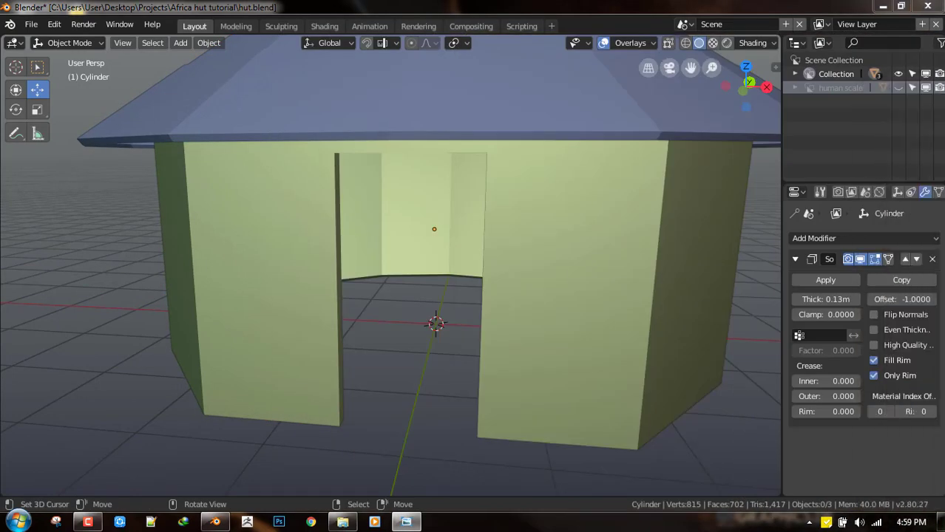
pyautogui.hotkey('alt', 'Tab')
pyautogui.moveTo(797, 51); pyautogui.dragTo(938, 17)
pyautogui.hotkey('alt', 'Tab')
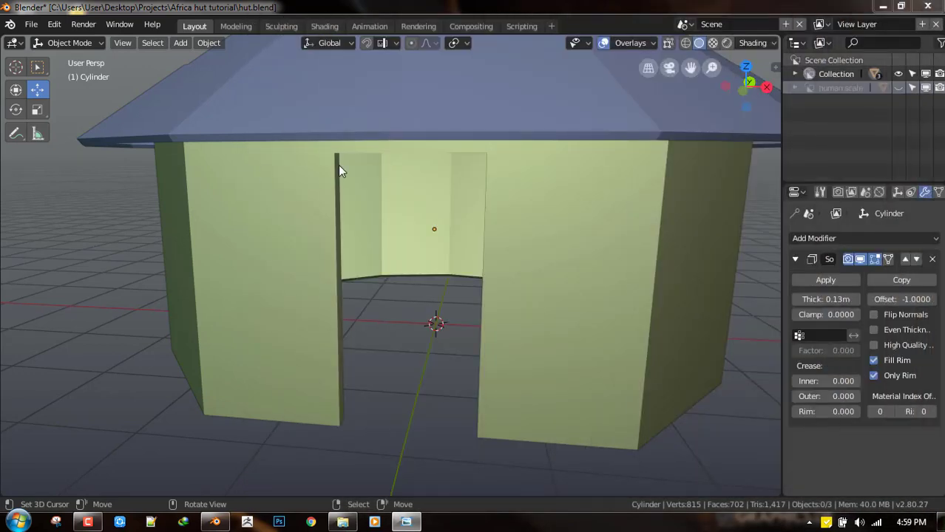
# Step: In front view, place the 3D cursor beside the hut at about ground level and add a cube there
pyautogui.scroll(-8, 340, 174)
pyautogui.scroll(2, 507, 178)
pyautogui.press('`')
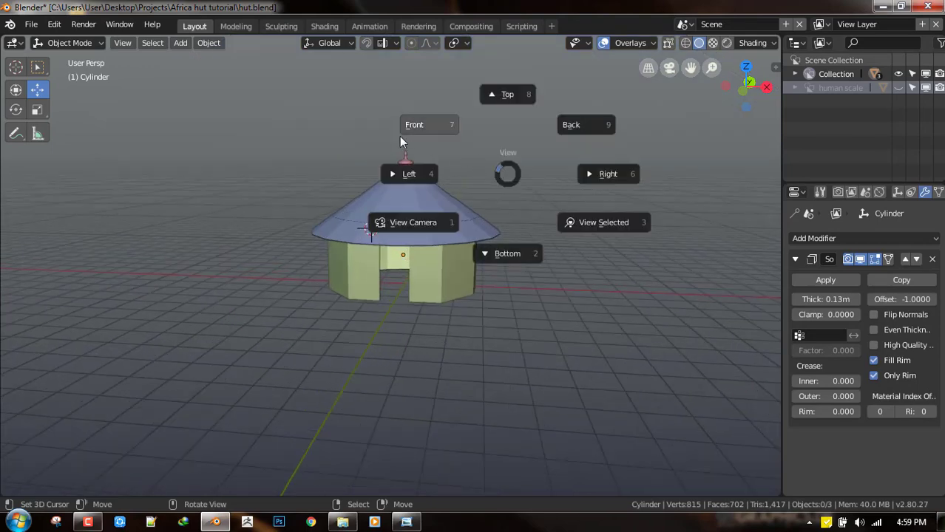
pyautogui.click(417, 126)
pyautogui.scroll(3, 397, 235)
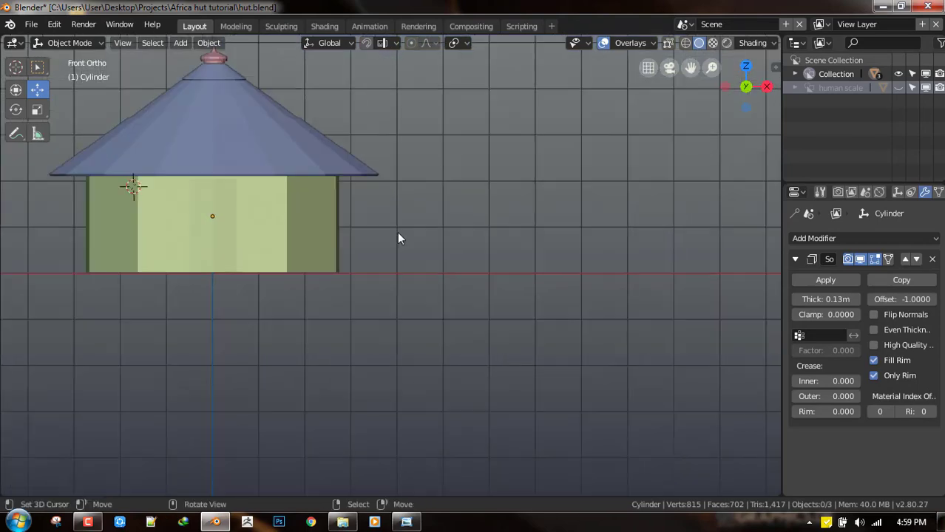
pyautogui.click(451, 269)
pyautogui.hotkey('shift', 'a')
pyautogui.moveTo(578, 97)
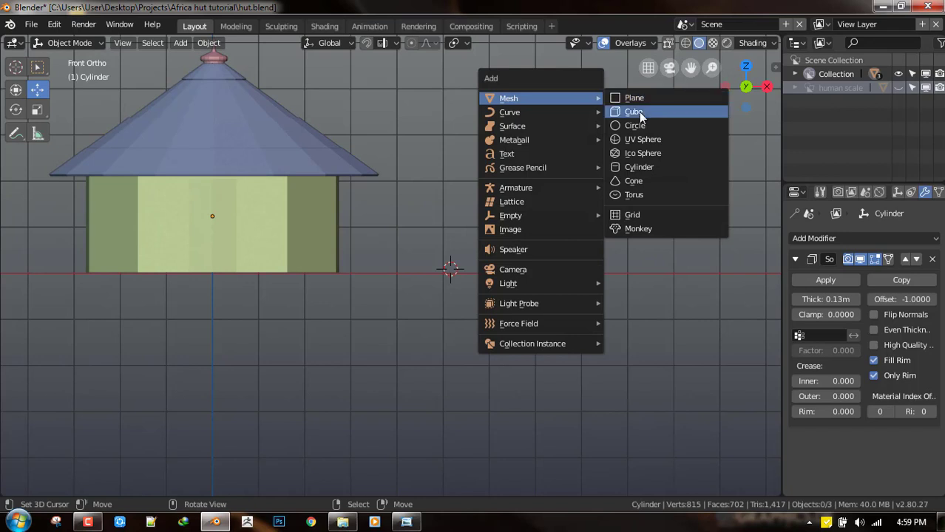
pyautogui.click(638, 112)
# Step: Scale the cube down to about 0.11, stretch it along Z into a tall pole, and shrink the whole pole
pyautogui.press('s')
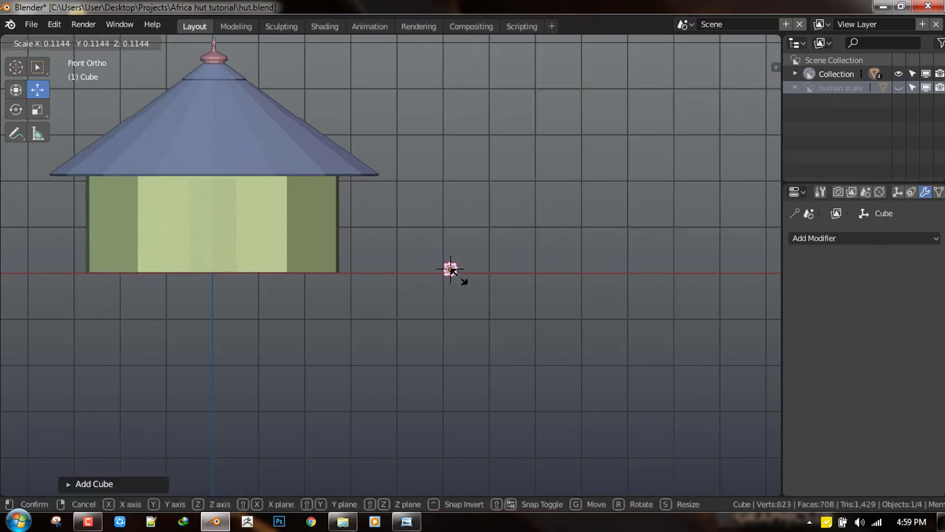
pyautogui.press('z')
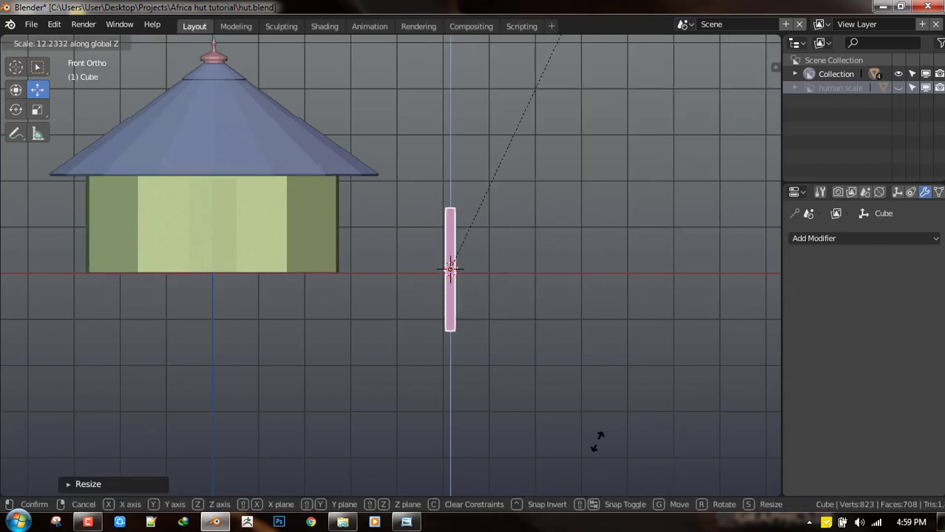
pyautogui.click(628, 444)
pyautogui.scroll(3, 519, 351)
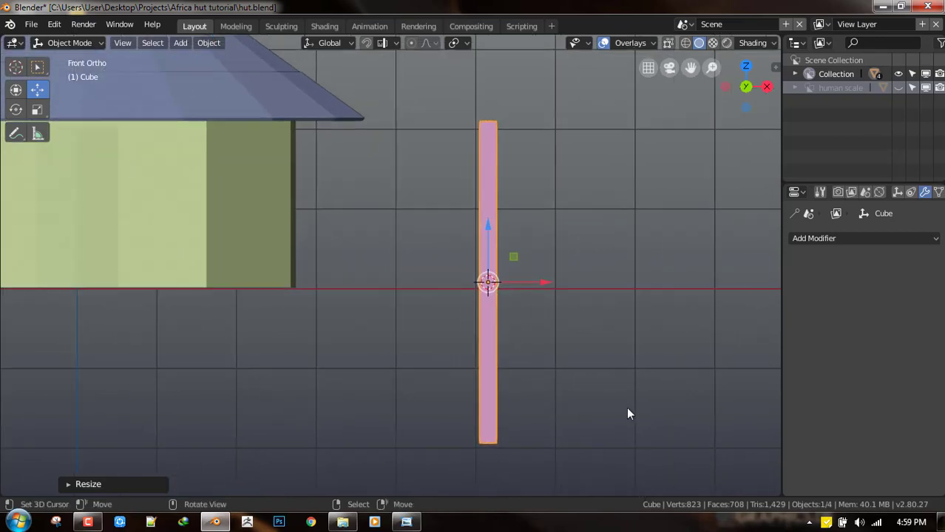
pyautogui.press('s')
pyautogui.click(544, 331)
# Step: Raise the pole beside the hut and lengthen it along Z by a factor of about 1.66
pyautogui.press('g')
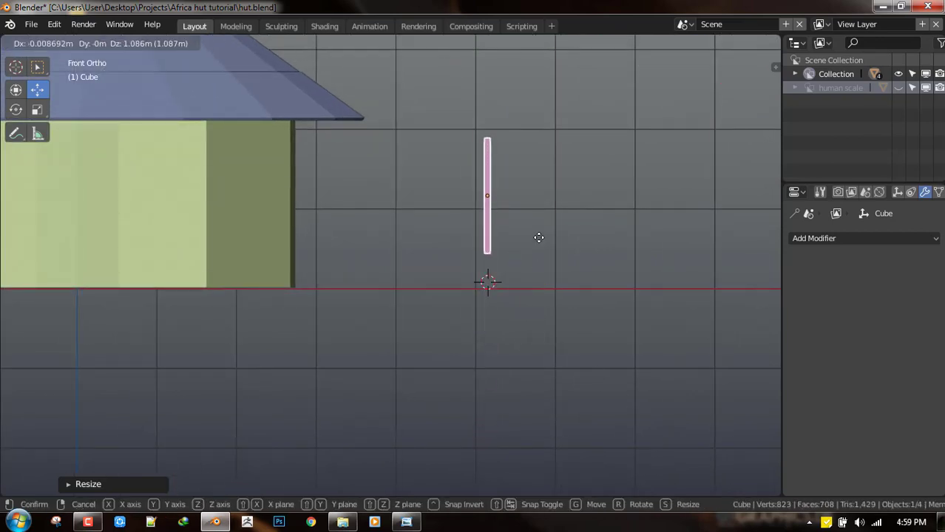
pyautogui.click(539, 270)
pyautogui.press('s')
pyautogui.press('z')
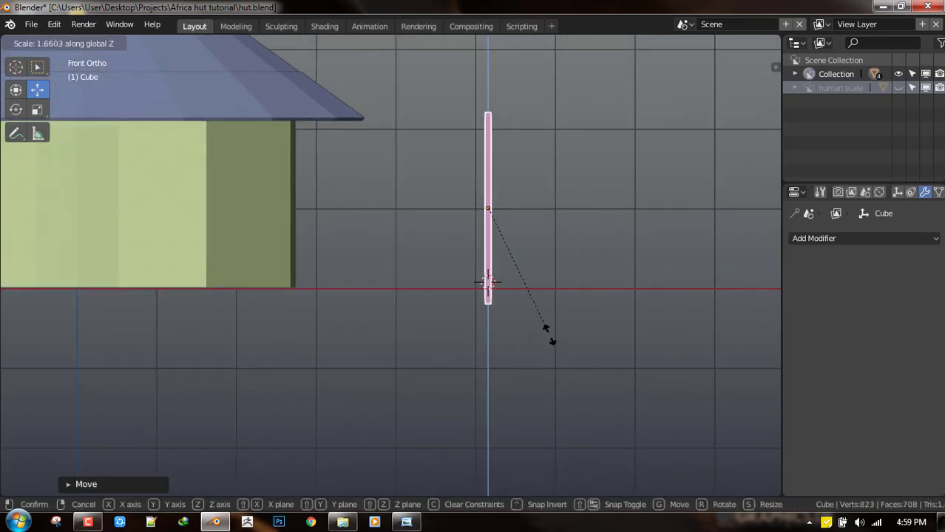
pyautogui.click(550, 337)
pyautogui.press('s')
pyautogui.press('z')
pyautogui.press('Escape')
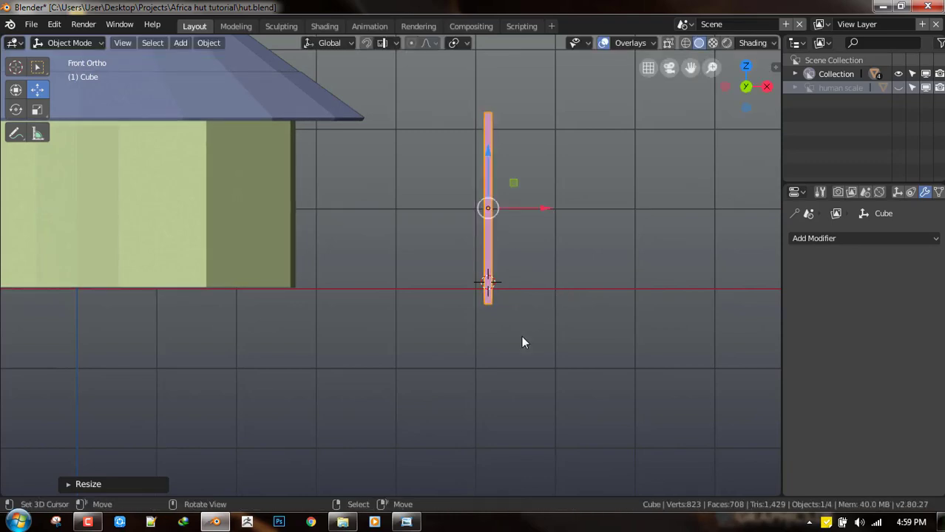
# Step: Move the pole along the Y axis by more than 2 m toward the front of the hut
pyautogui.moveTo(522, 342); pyautogui.dragTo(606, 151, button='middle')
pyautogui.press('g')
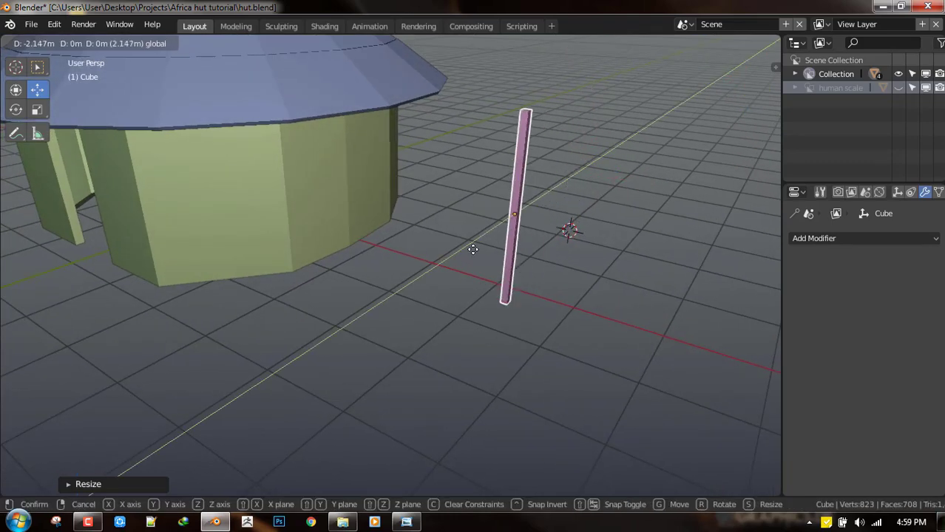
pyautogui.click(456, 259)
pyautogui.scroll(4, 554, 255)
pyautogui.moveTo(484, 271); pyautogui.dragTo(506, 290, button='middle')
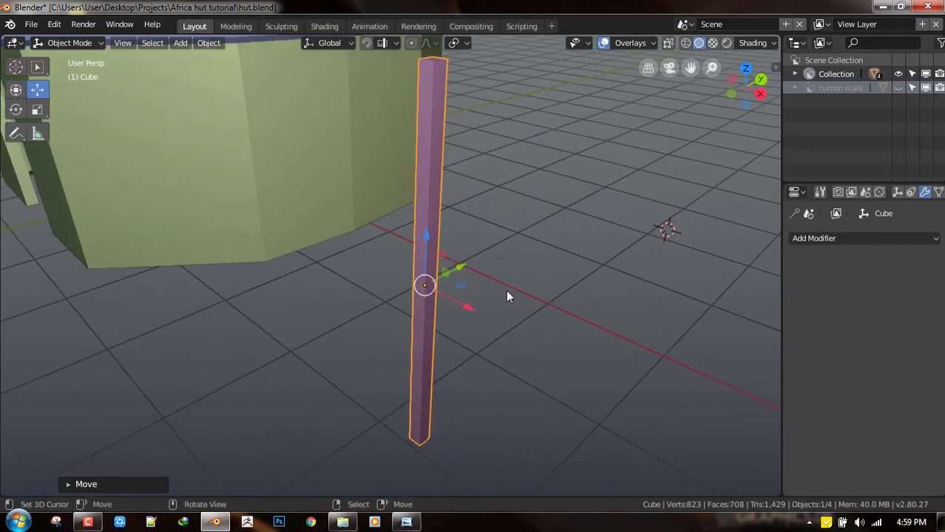
pyautogui.scroll(-6, 492, 281)
pyautogui.moveTo(426, 260); pyautogui.dragTo(431, 238, button='middle')
pyautogui.scroll(2, 488, 260)
pyautogui.scroll(2, 431, 238)
# Step: Add seven evenly spaced horizontal loop cuts along the pole mesh, then clear the selection
pyautogui.press('Tab')
pyautogui.scroll(2, 504, 199)
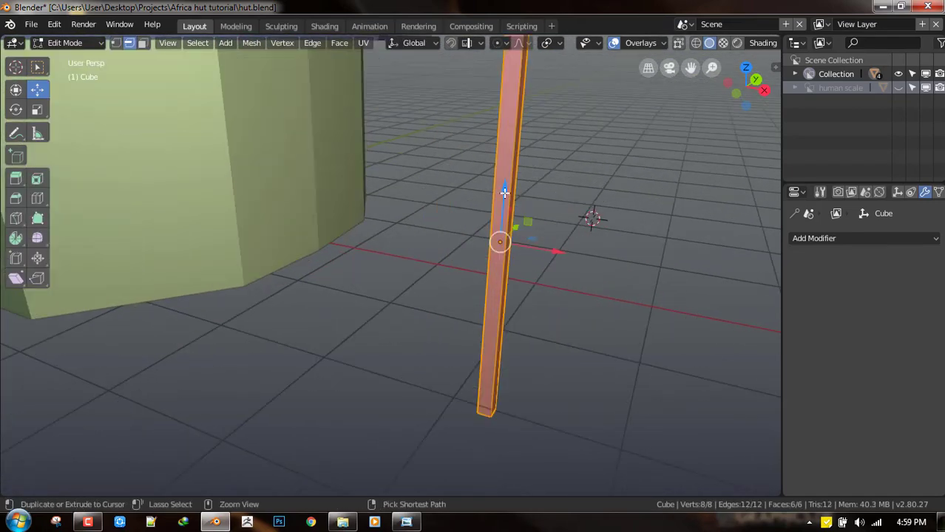
pyautogui.hotkey('ctrl', 'r')
pyautogui.scroll(4, 518, 182)
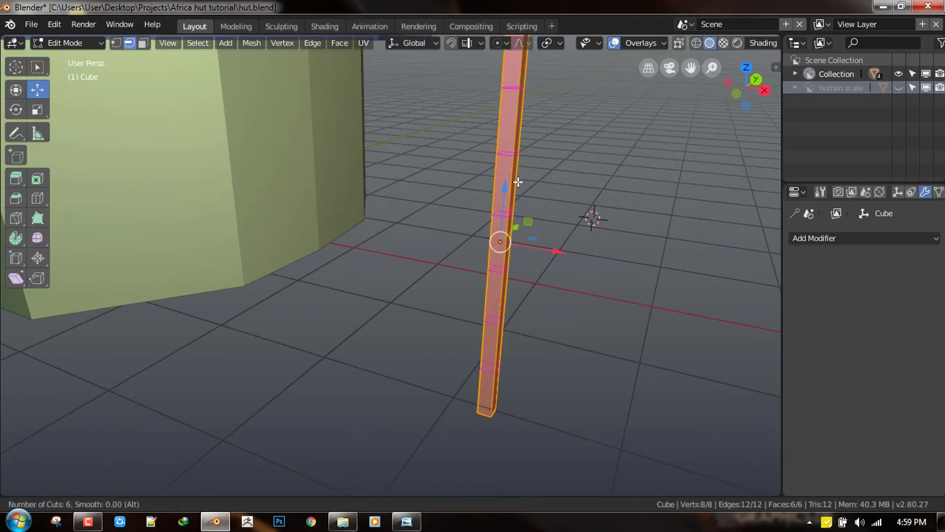
pyautogui.scroll(1, 517, 182)
pyautogui.click(517, 182)
pyautogui.rightClick(518, 183)
pyautogui.press('a')
pyautogui.moveTo(508, 212); pyautogui.dragTo(491, 231, button='middle')
pyautogui.hotkey('alt', 'a')
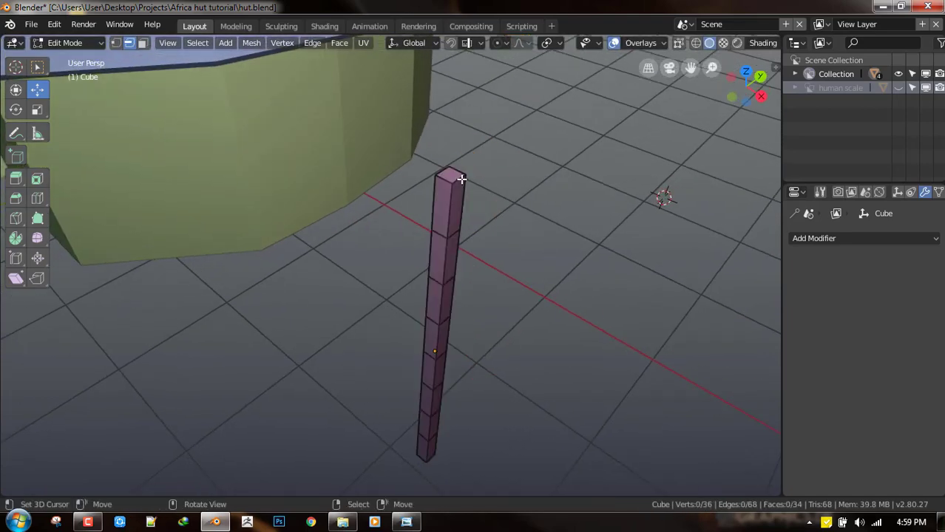
# Step: Delete the end faces at the top and bottom of the pole
pyautogui.press('3')
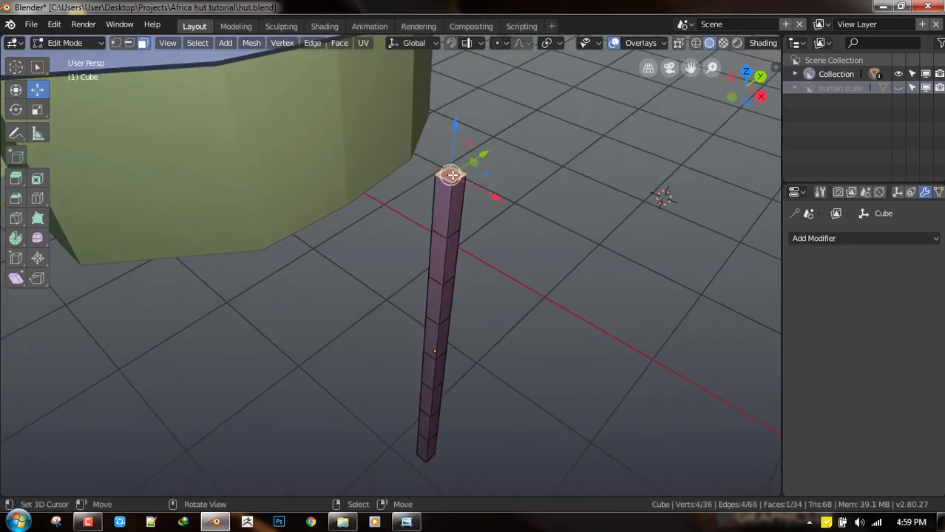
pyautogui.moveTo(446, 355); pyautogui.dragTo(461, 206, button='middle')
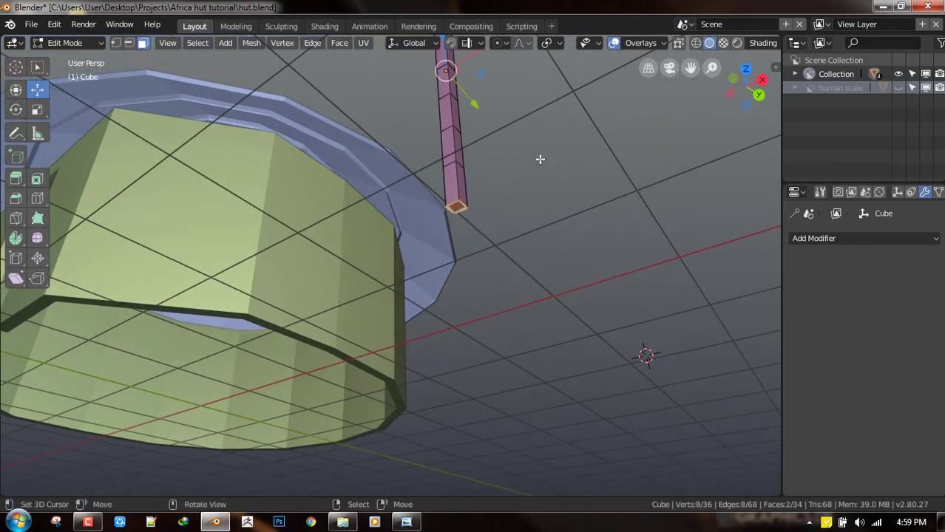
pyautogui.moveTo(540, 159); pyautogui.dragTo(569, 173, button='middle')
pyautogui.press('x')
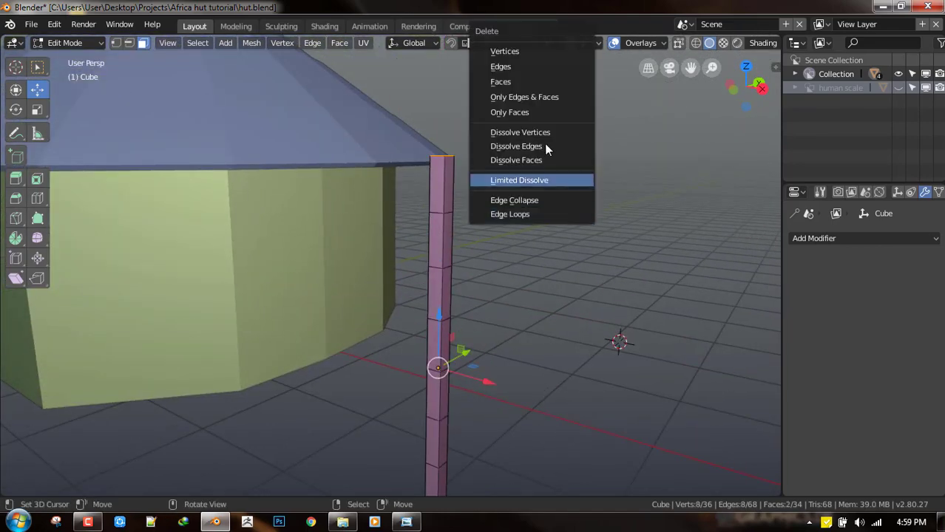
pyautogui.click(510, 82)
# Step: Rescale the pole object along Z and save the scene over hut.blend
pyautogui.moveTo(521, 207); pyautogui.dragTo(516, 259, button='middle')
pyautogui.press('a')
pyautogui.hotkey('alt', 'a')
pyautogui.press('Tab')
pyautogui.press('s')
pyautogui.press('z')
pyautogui.click(579, 202)
pyautogui.hotkey('ctrl', 's')
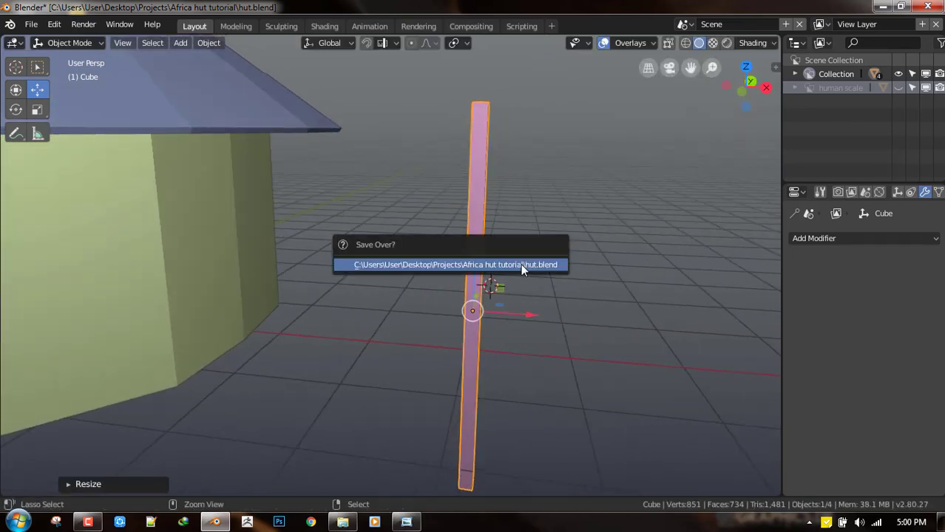
pyautogui.click(520, 265)
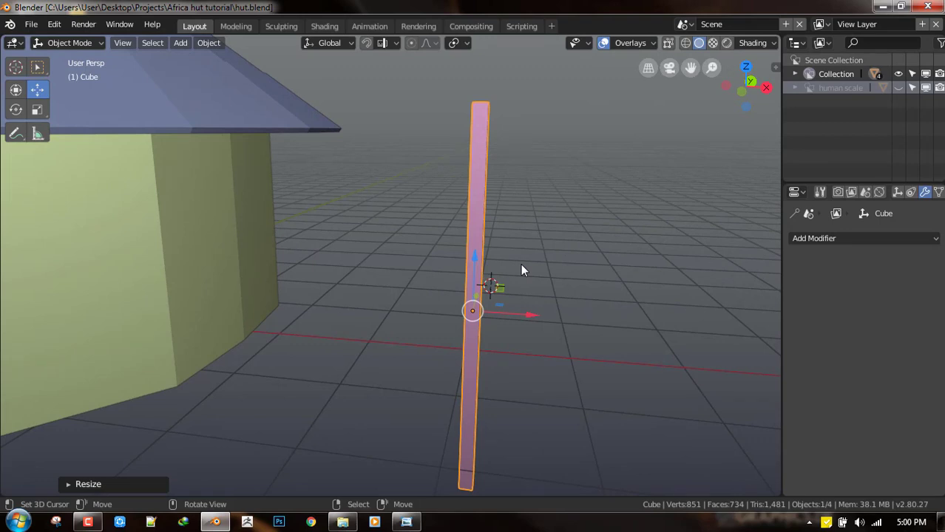
# Step: Duplicate the pole and move the copy along X to stand beside the original
pyautogui.press('a')
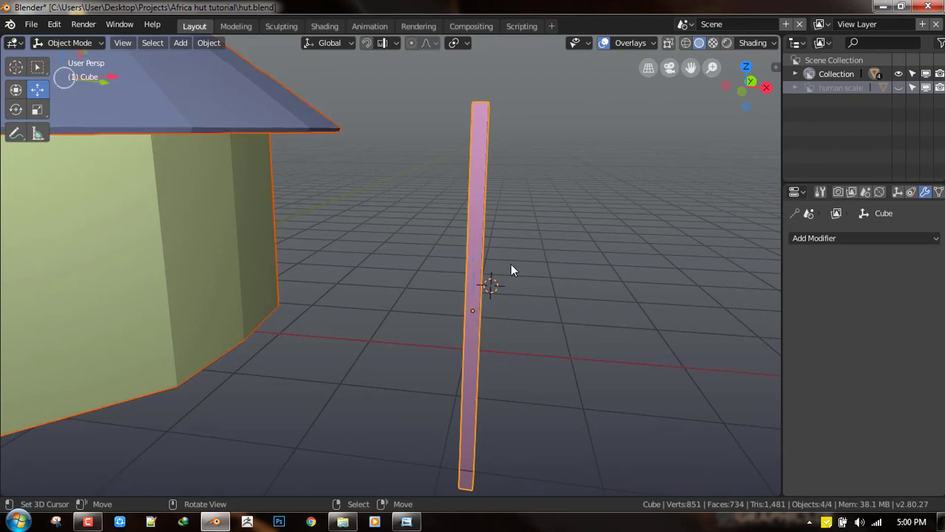
pyautogui.moveTo(511, 264); pyautogui.dragTo(545, 329, button='middle')
pyautogui.rightClick(519, 253)
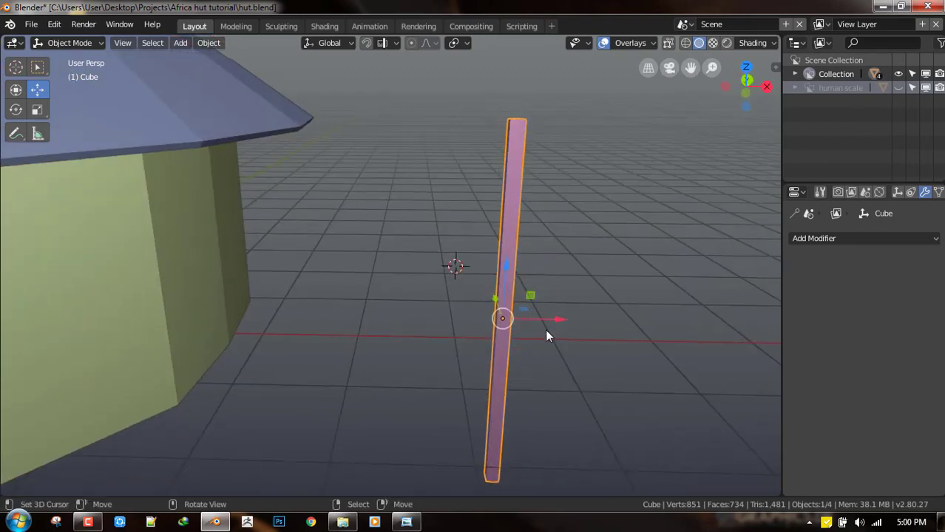
pyautogui.hotkey('shift', 'd')
pyautogui.rightClick(546, 328)
pyautogui.press('x')
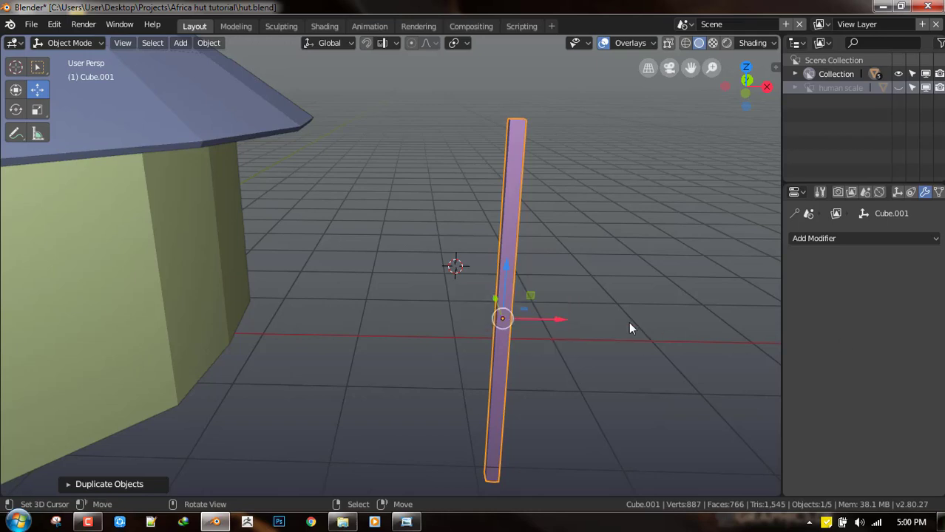
pyautogui.moveTo(545, 321); pyautogui.dragTo(638, 318)
# Step: Shrink the uppermost inner edge loop of the original pole slightly and shift it sideways to bend the pole
pyautogui.rightClick(501, 251)
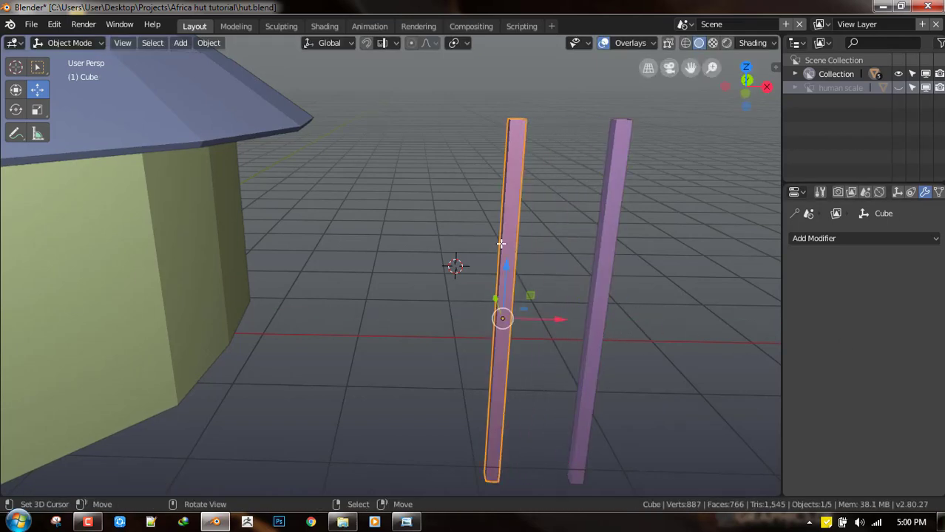
pyautogui.press('Tab')
pyautogui.moveTo(502, 245); pyautogui.dragTo(462, 173, button='middle')
pyautogui.keyDown('alt'); pyautogui.click(491, 203); pyautogui.keyUp('alt')
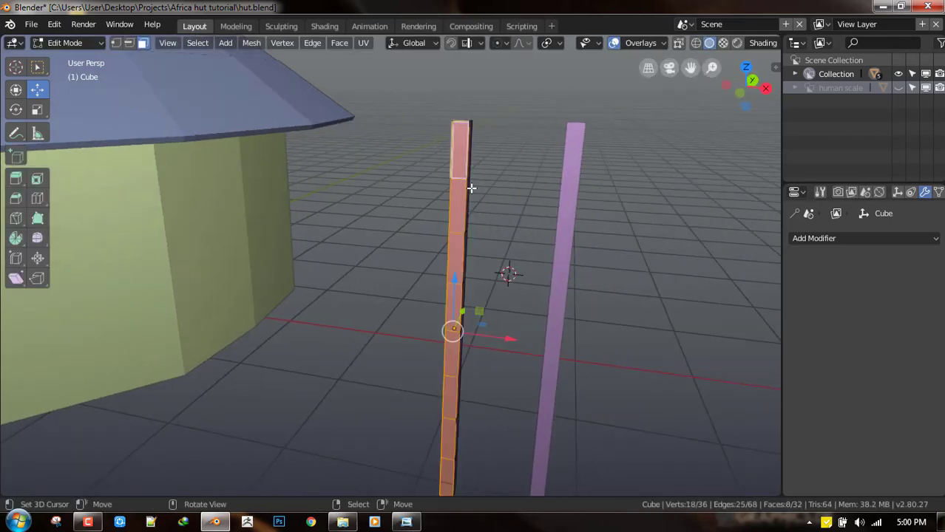
pyautogui.press('2')
pyautogui.keyDown('alt'); pyautogui.click(485, 180); pyautogui.keyUp('alt')
pyautogui.press('s')
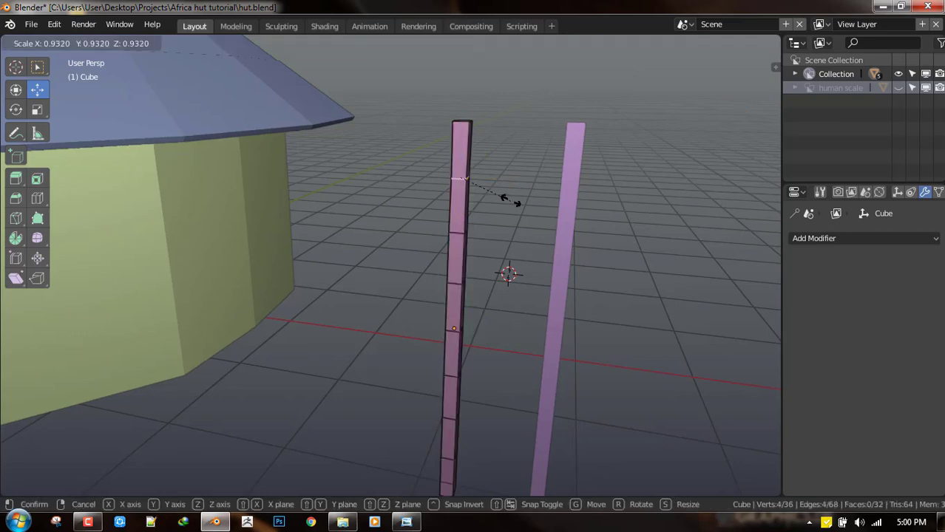
pyautogui.click(505, 195)
pyautogui.press('g')
pyautogui.click(460, 292)
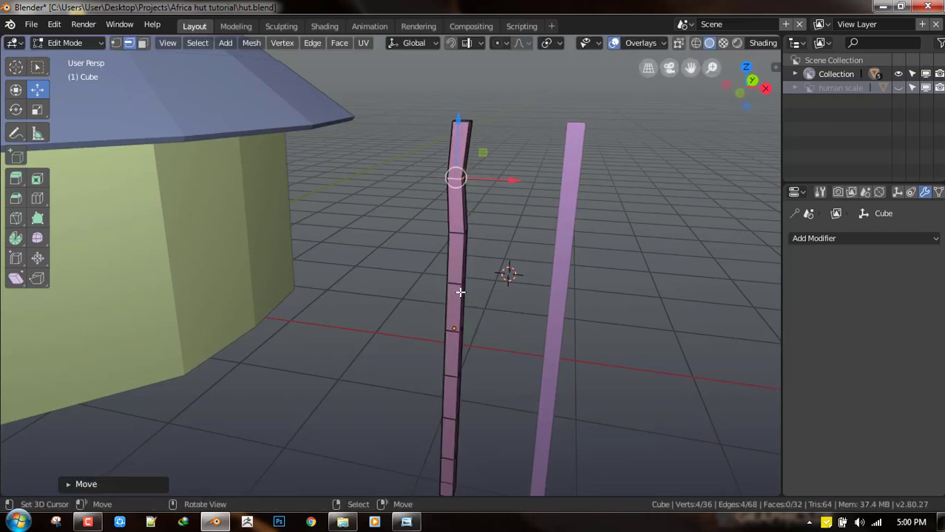
# Step: Shift the original pole's third loop from the top along X and resize it, then resize a lower loop
pyautogui.keyDown('alt'); pyautogui.click(459, 277); pyautogui.keyUp('alt')
pyautogui.press('g')
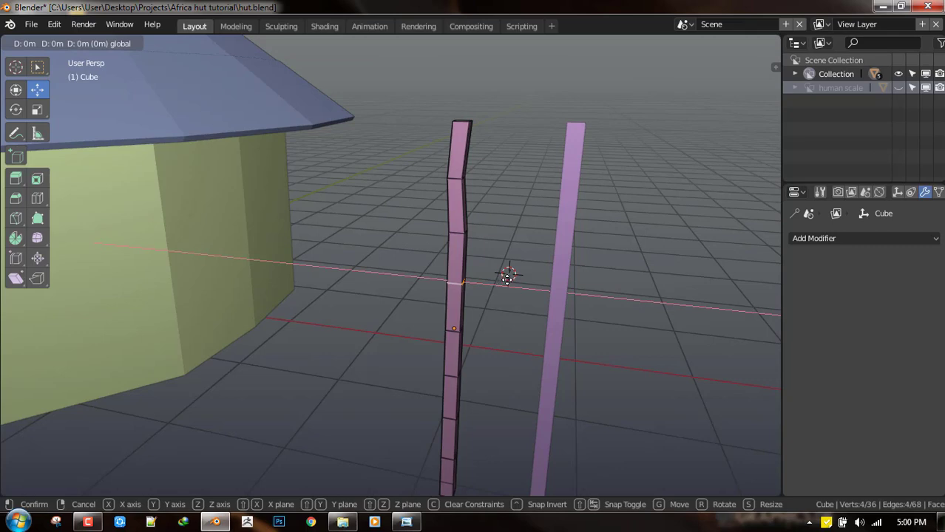
pyautogui.click(529, 296)
pyautogui.press('s')
pyautogui.click(490, 307)
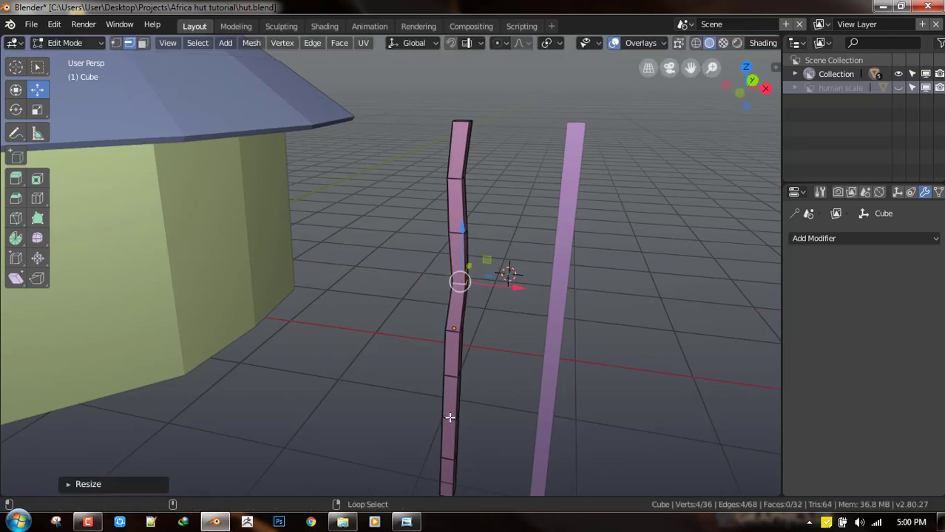
pyautogui.keyDown('alt'); pyautogui.click(449, 417); pyautogui.keyUp('alt')
pyautogui.press('s')
pyautogui.click(523, 337)
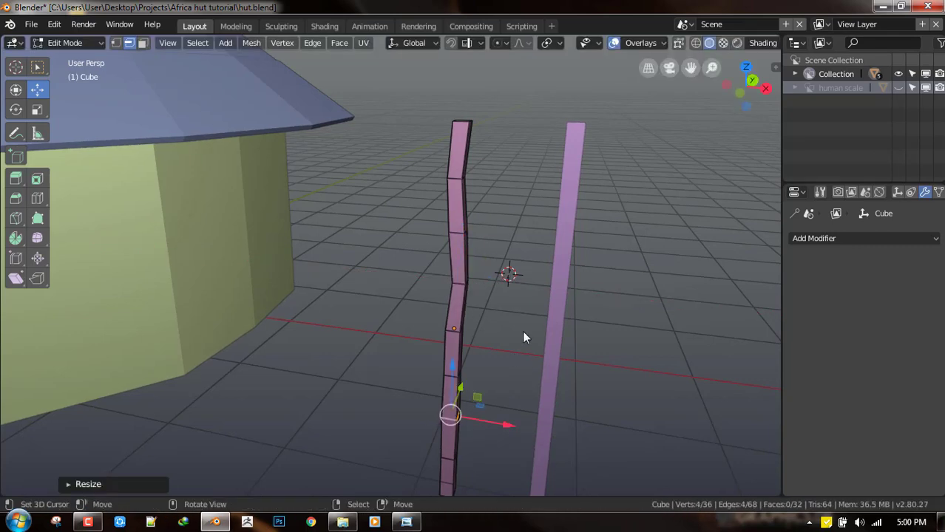
# Step: On the duplicate pole, shift the uppermost inner edge loop sideways and scale it to about 0.92
pyautogui.press('Tab')
pyautogui.click(557, 312)
pyautogui.press('Tab')
pyautogui.keyDown('alt'); pyautogui.click(570, 184); pyautogui.keyUp('alt')
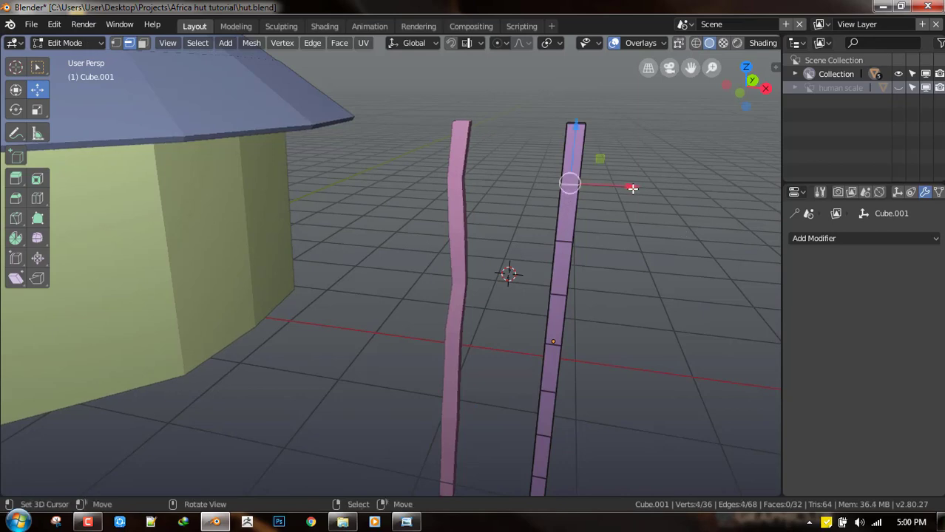
pyautogui.press('g')
pyautogui.click(660, 200)
pyautogui.press('s')
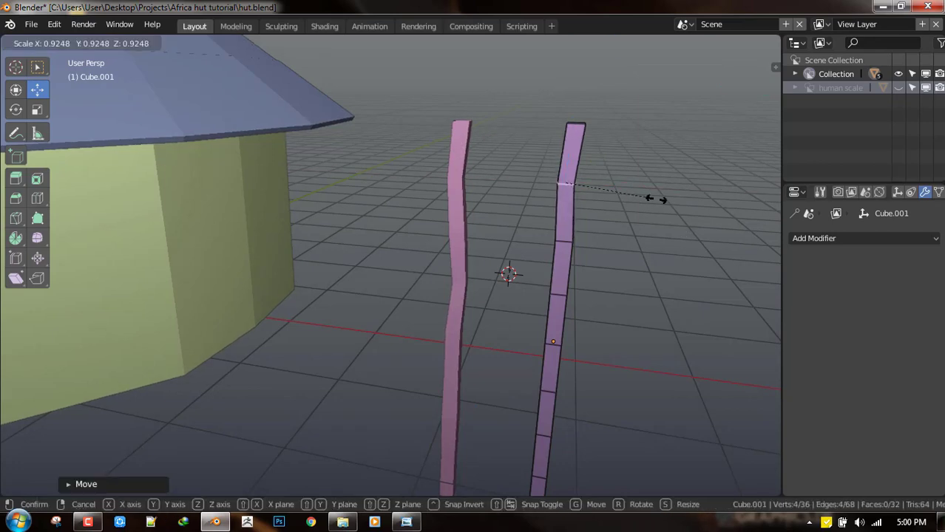
pyautogui.click(654, 199)
# Step: Shift the duplicate pole's third edge loop from the top slightly along X
pyautogui.keyDown('shift'); pyautogui.moveTo(610, 266); pyautogui.dragTo(604, 238, button='middle'); pyautogui.keyUp('shift')
pyautogui.keyDown('alt'); pyautogui.rightClick(553, 265); pyautogui.keyUp('alt')
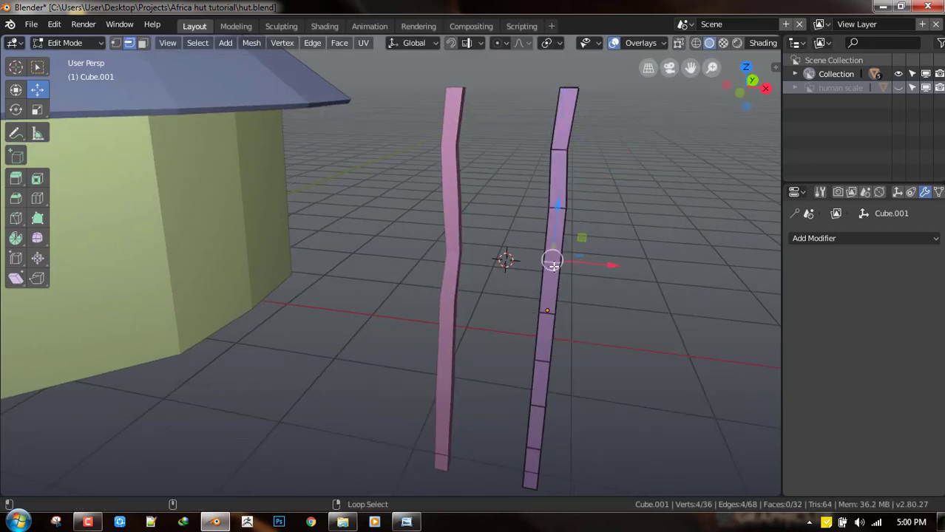
pyautogui.moveTo(612, 264); pyautogui.dragTo(616, 266)
# Step: Shift the duplicate pole's edge loop just below the middle along X and scale it to about 0.84
pyautogui.keyDown('shift'); pyautogui.moveTo(630, 332); pyautogui.dragTo(625, 305, button='middle'); pyautogui.keyUp('shift')
pyautogui.press('a')
pyautogui.keyDown('alt'); pyautogui.rightClick(544, 338); pyautogui.keyUp('alt')
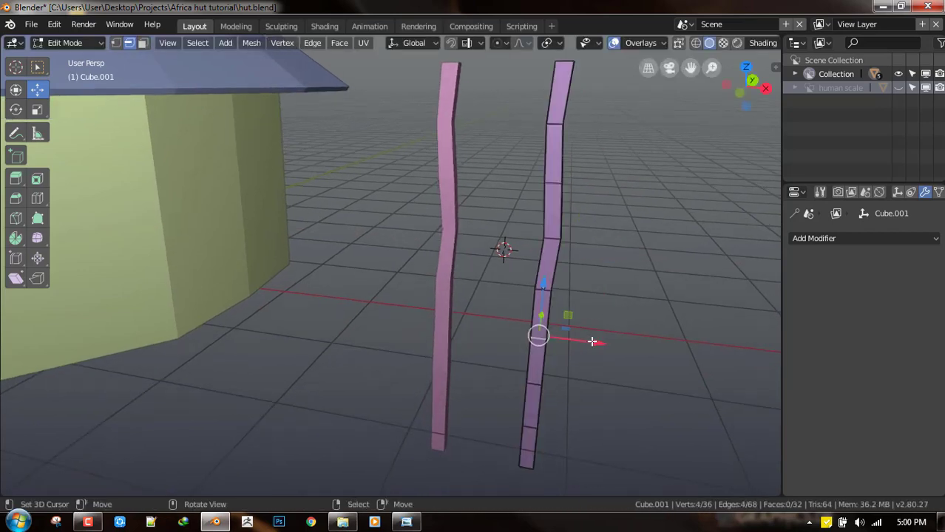
pyautogui.moveTo(592, 341); pyautogui.dragTo(597, 341)
pyautogui.moveTo(639, 374); pyautogui.dragTo(639, 374)
pyautogui.press('s')
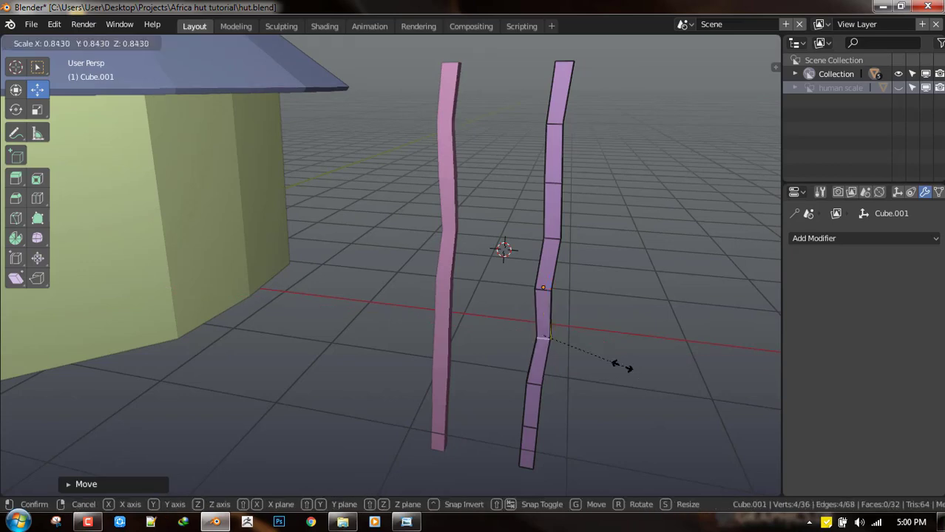
pyautogui.click(615, 363)
pyautogui.keyDown('shift'); pyautogui.moveTo(603, 391); pyautogui.dragTo(597, 371, button='middle'); pyautogui.keyUp('shift')
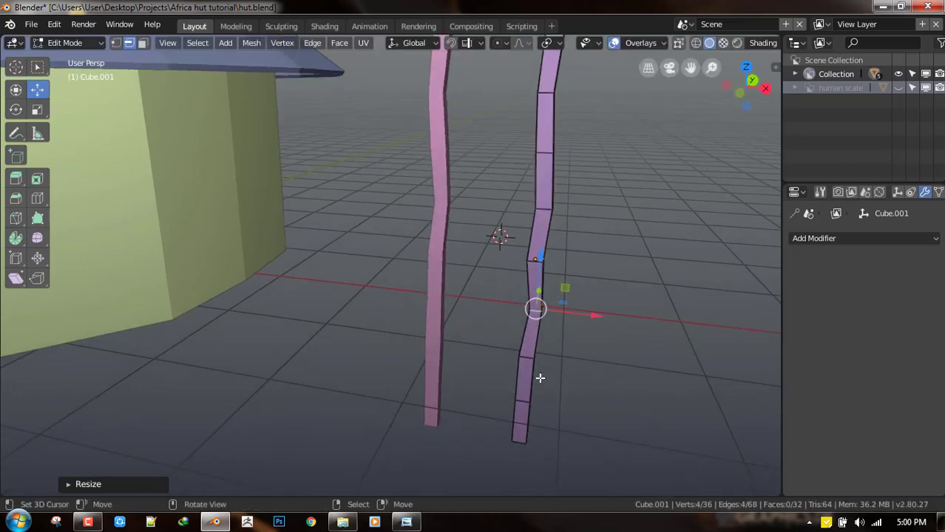
# Step: Scale the duplicate pole's lowest inner edge loop to about 1.15 and finish editing its mesh
pyautogui.press('a')
pyautogui.keyDown('alt'); pyautogui.click(520, 404); pyautogui.keyUp('alt')
pyautogui.press('s')
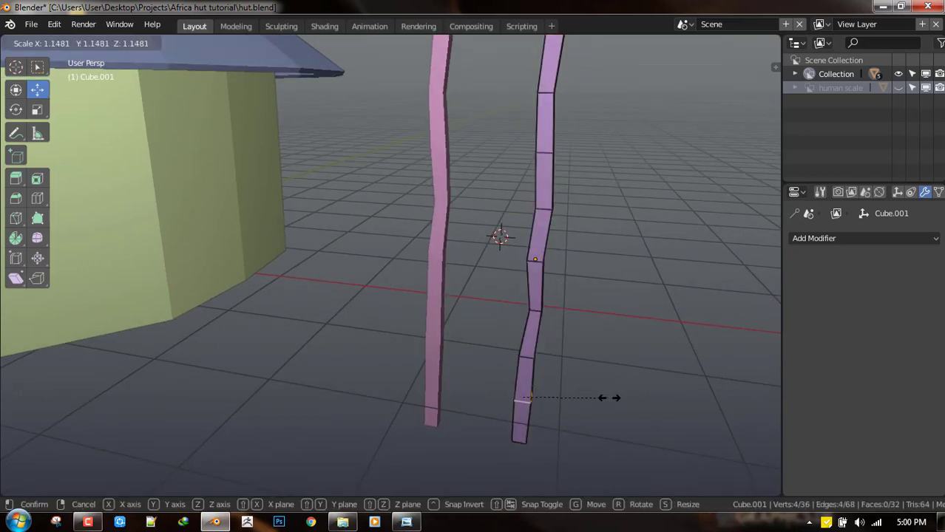
pyautogui.click(616, 397)
pyautogui.press('Tab')
# Step: Duplicate the second pole and place the copy about 0.41 m further along X as a third pole
pyautogui.moveTo(542, 349); pyautogui.dragTo(544, 354, button='middle')
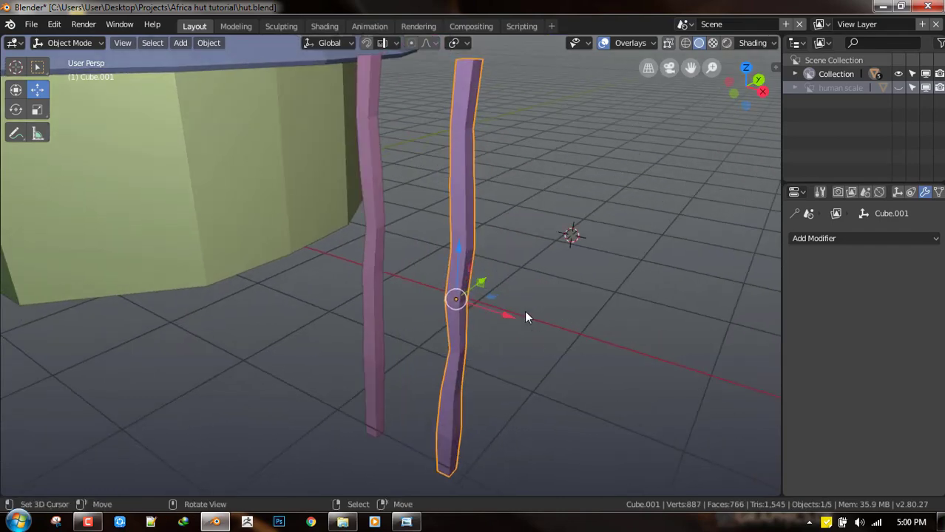
pyautogui.hotkey('shift', 'd')
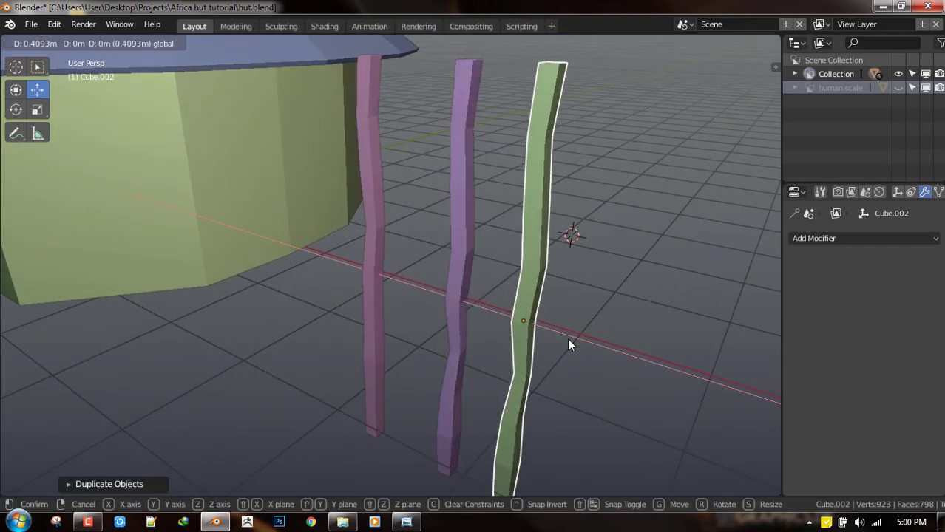
pyautogui.click(567, 338)
# Step: On the third pole, shift the second and third edge loops from the top along X, scaling the third to about 0.68
pyautogui.press('Tab')
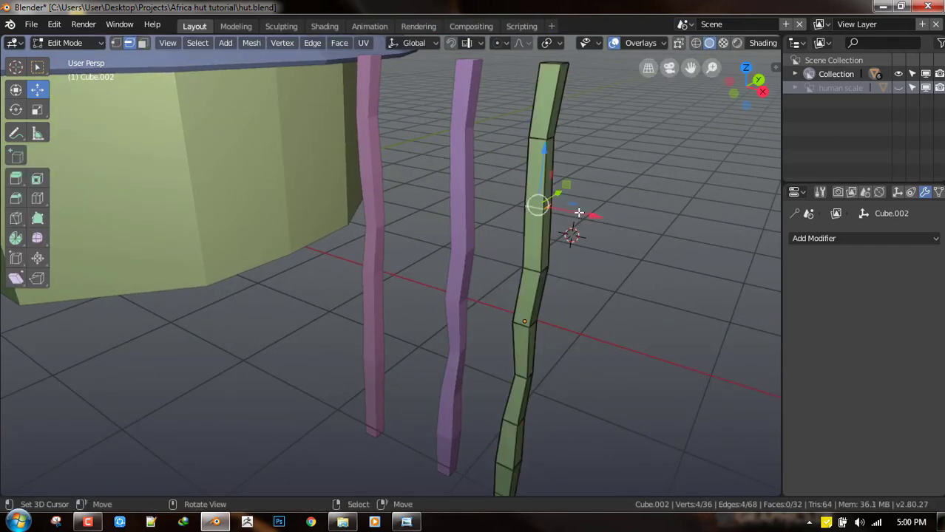
pyautogui.moveTo(578, 213); pyautogui.dragTo(567, 213)
pyautogui.keyDown('alt'); pyautogui.rightClick(556, 270); pyautogui.keyUp('alt')
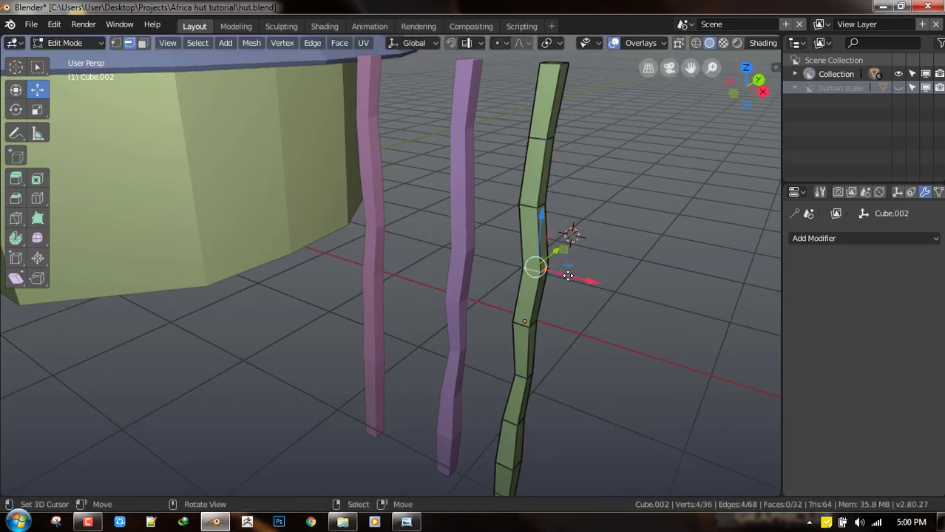
pyautogui.moveTo(567, 276); pyautogui.dragTo(559, 274)
pyautogui.press('s')
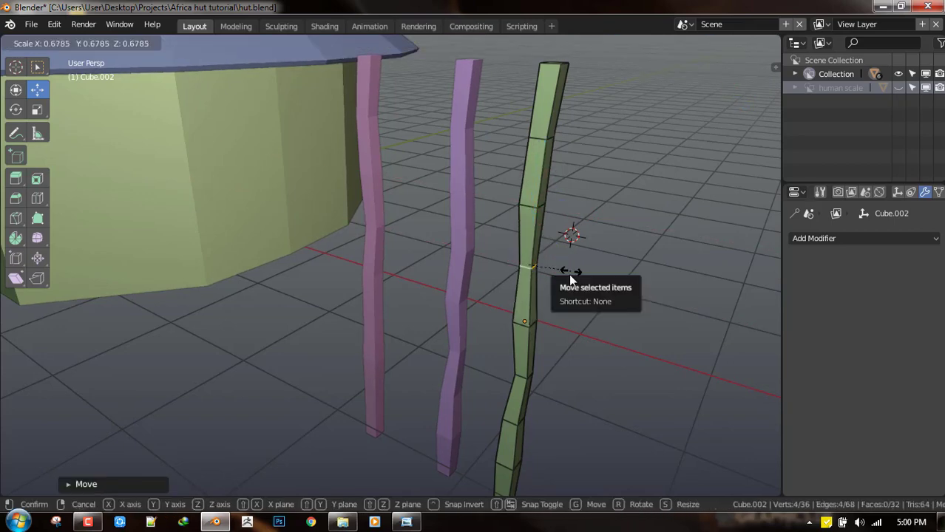
pyautogui.click(570, 275)
pyautogui.press('Tab')
# Step: Select all three poles and apply their object transforms
pyautogui.scroll(-5, 544, 309)
pyautogui.scroll(2, 522, 298)
pyautogui.keyDown('shift'); pyautogui.click(462, 270); pyautogui.keyUp('shift')
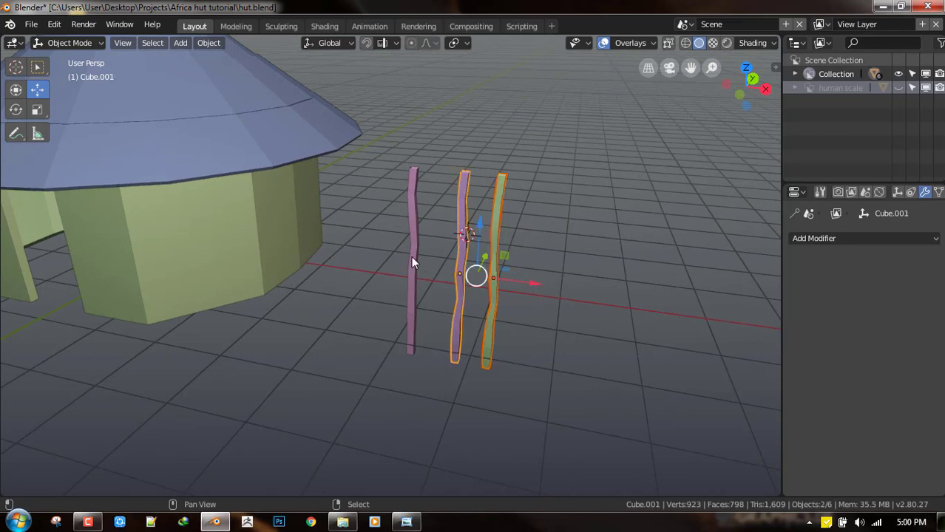
pyautogui.keyDown('shift'); pyautogui.click(411, 256); pyautogui.keyUp('shift')
pyautogui.hotkey('ctrl', 'a')
pyautogui.click(629, 219)
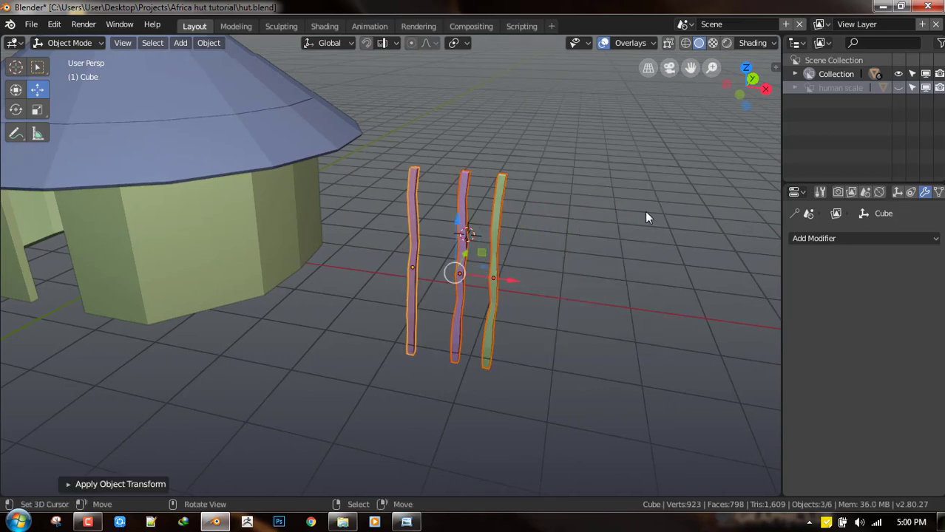
# Step: Set the origin of all three poles to their geometry and save the file
pyautogui.rightClick(708, 134)
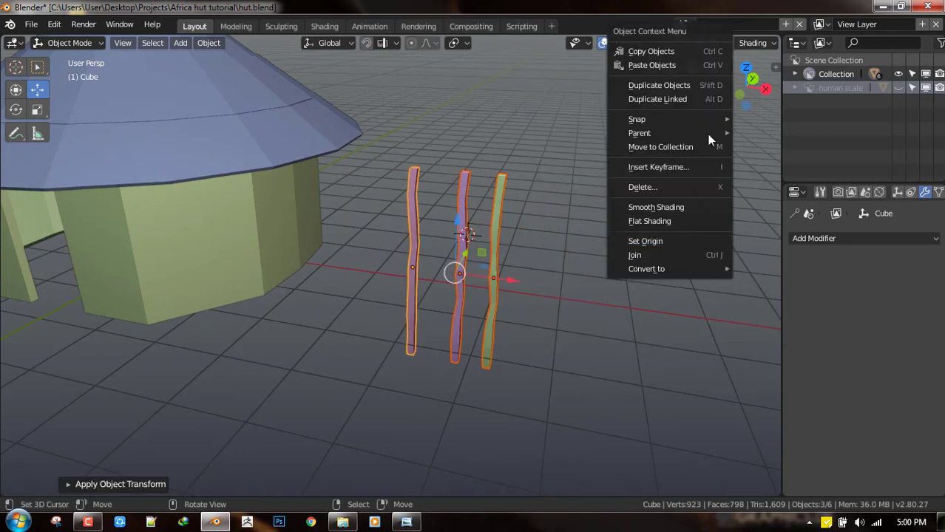
pyautogui.click(671, 240)
pyautogui.click(669, 238)
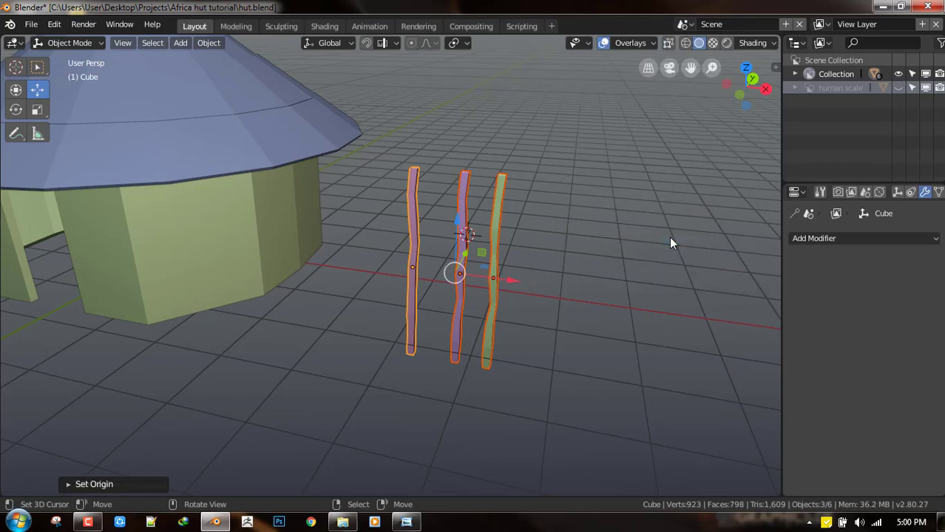
pyautogui.rightClick(670, 244)
pyautogui.rightClick(669, 238)
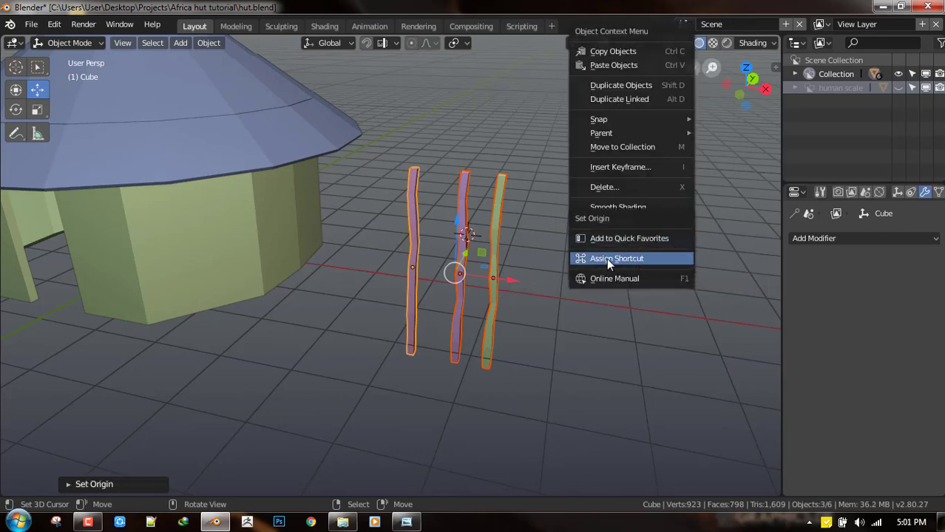
pyautogui.press('Escape')
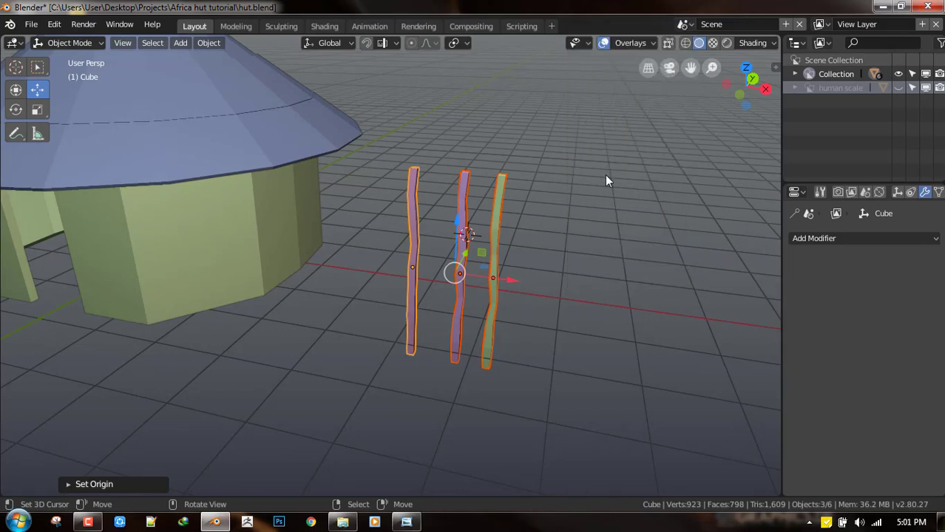
pyautogui.press('q')
pyautogui.click(599, 174)
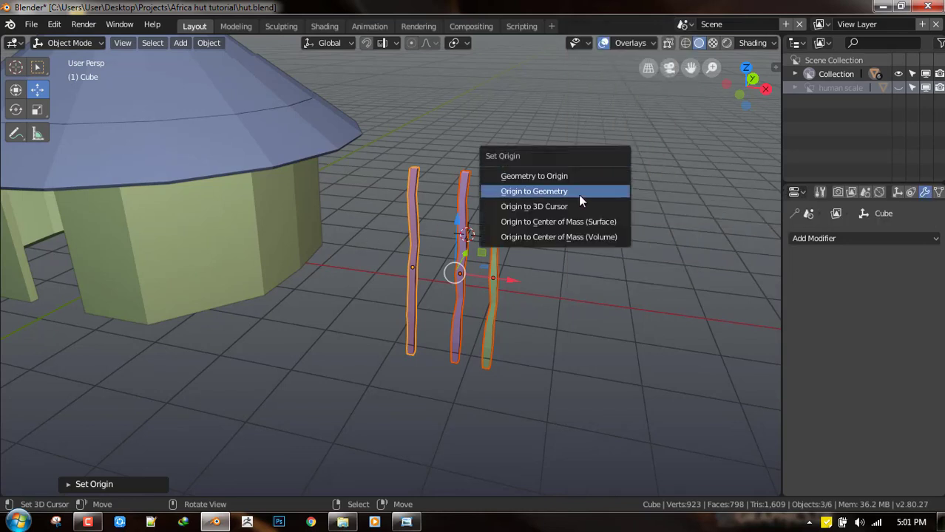
pyautogui.click(579, 193)
pyautogui.hotkey('ctrl', 's')
pyautogui.click(631, 211)
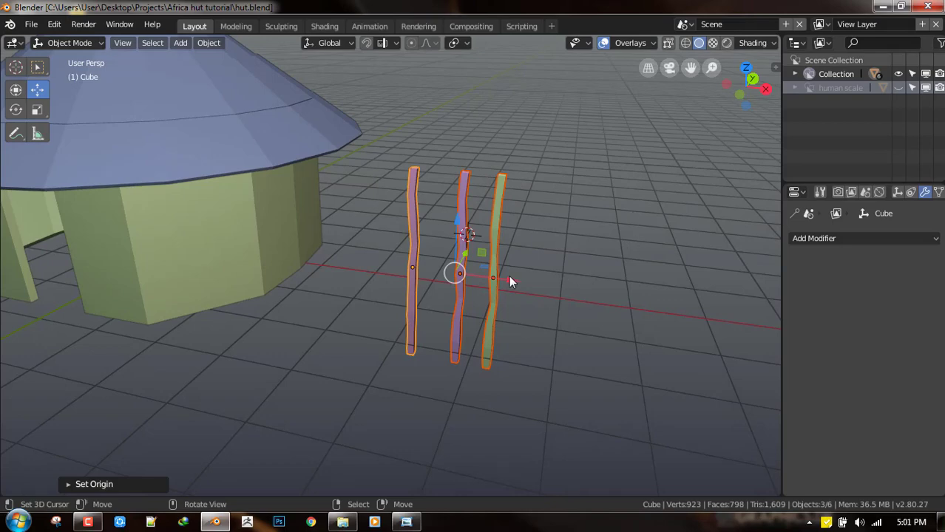
# Step: Duplicate the first pole in the front view and place the copy over the hut's front wall near the doorway
pyautogui.moveTo(510, 281); pyautogui.dragTo(250, 275, button='middle')
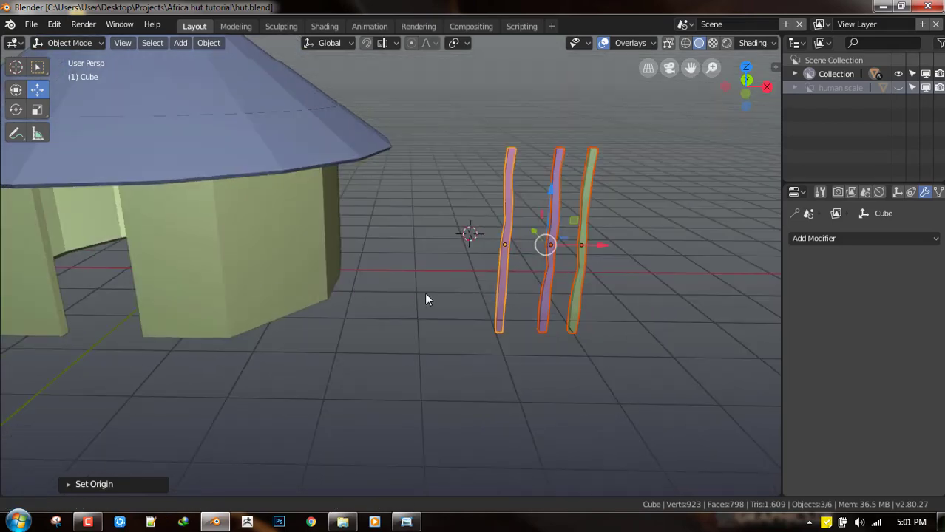
pyautogui.moveTo(425, 292); pyautogui.dragTo(619, 231, button='middle')
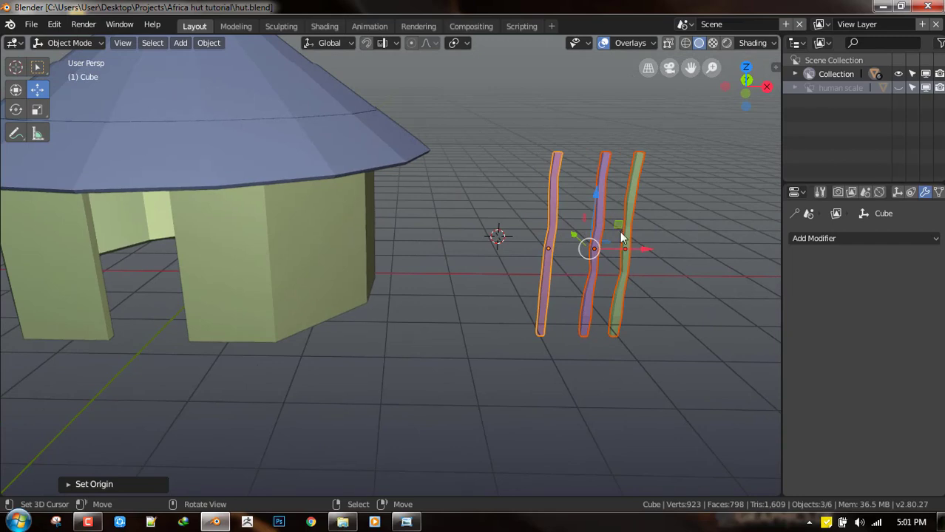
pyautogui.rightClick(553, 204)
pyautogui.press('g')
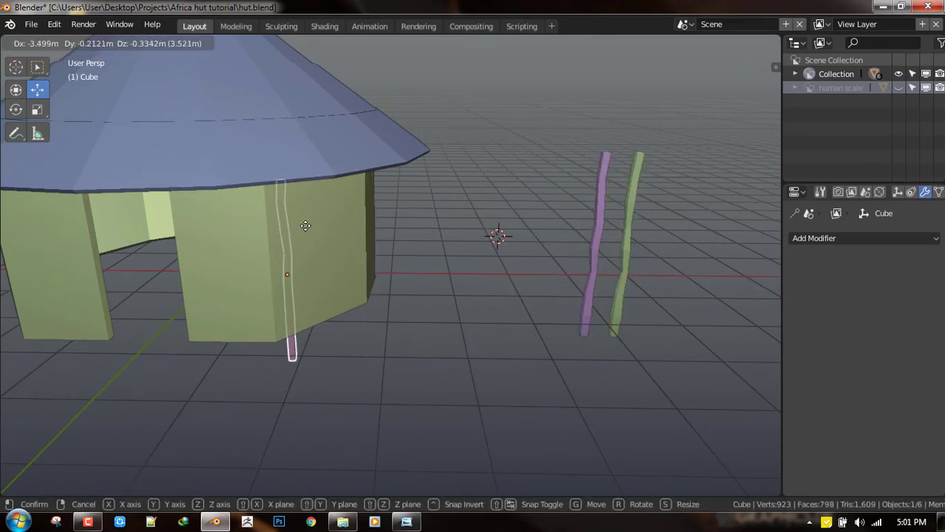
pyautogui.rightClick(311, 220)
pyautogui.press('`')
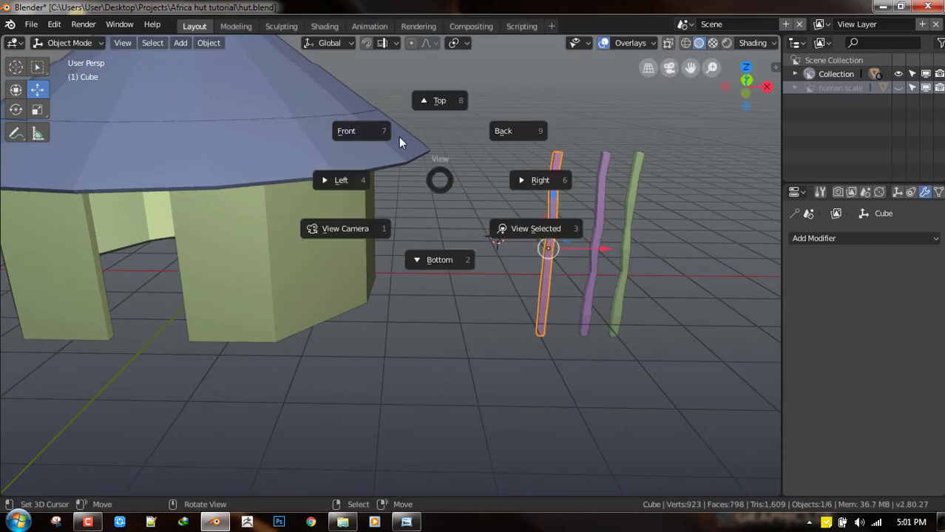
pyautogui.click(437, 110)
pyautogui.press('`')
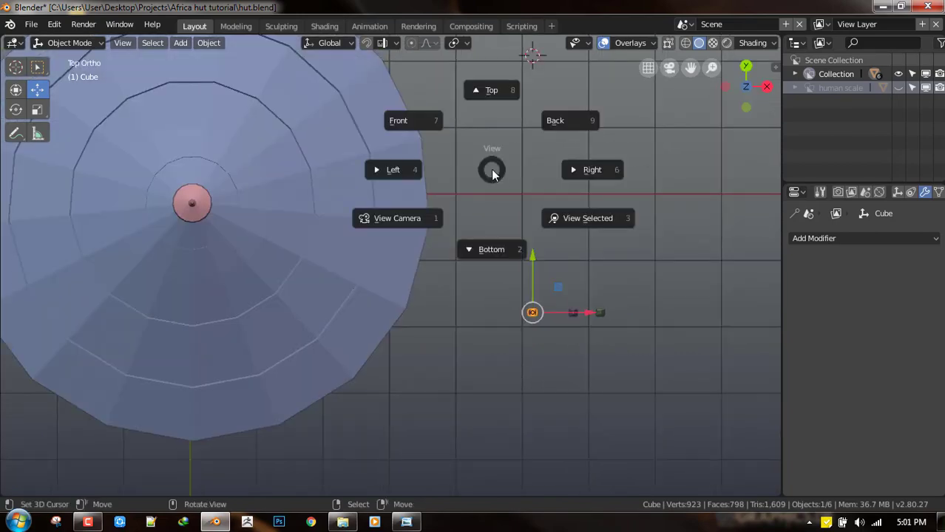
pyautogui.click(411, 122)
pyautogui.scroll(2, 637, 225)
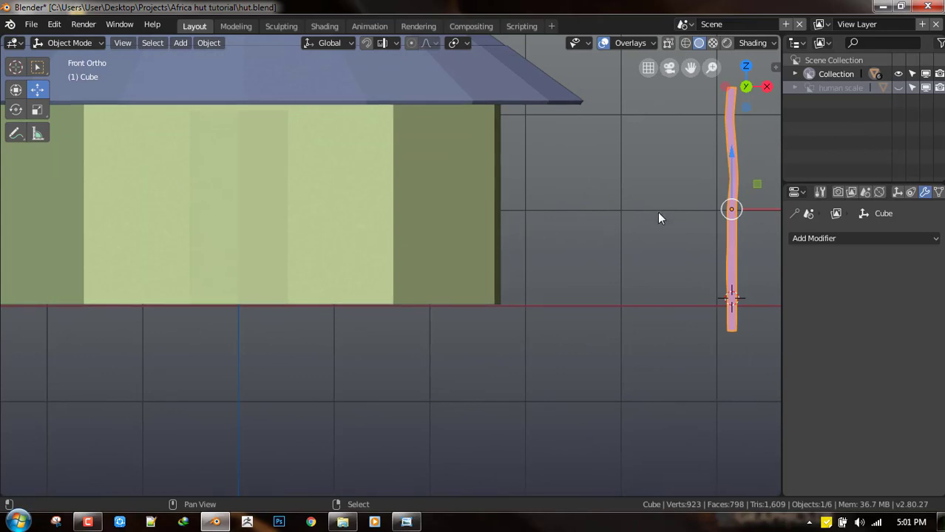
pyautogui.hotkey('shift', 'd')
pyautogui.click(339, 207)
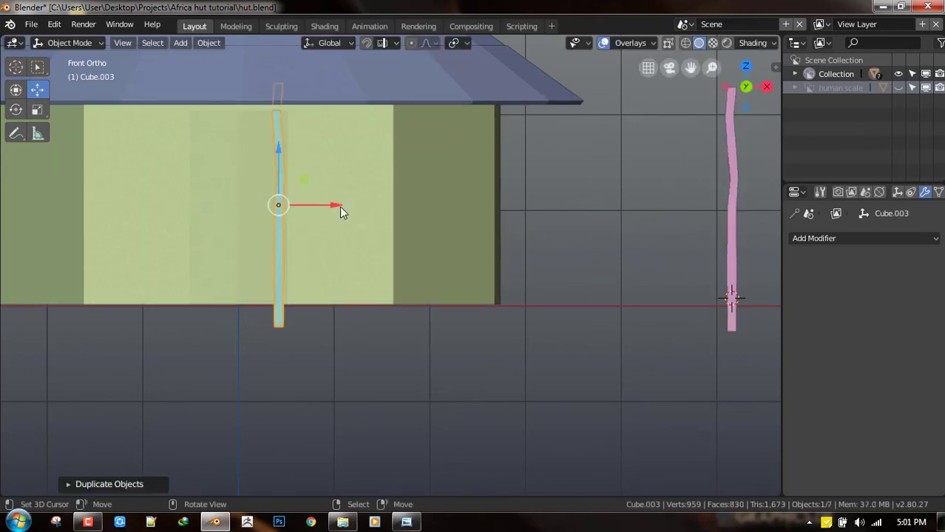
# Step: Move the duplicated pole against the right edge of the hut's doorway
pyautogui.moveTo(339, 206); pyautogui.dragTo(269, 178, button='middle')
pyautogui.moveTo(279, 199); pyautogui.dragTo(291, 234)
pyautogui.moveTo(290, 235); pyautogui.dragTo(396, 255, button='middle')
pyautogui.press('g')
pyautogui.click(403, 266)
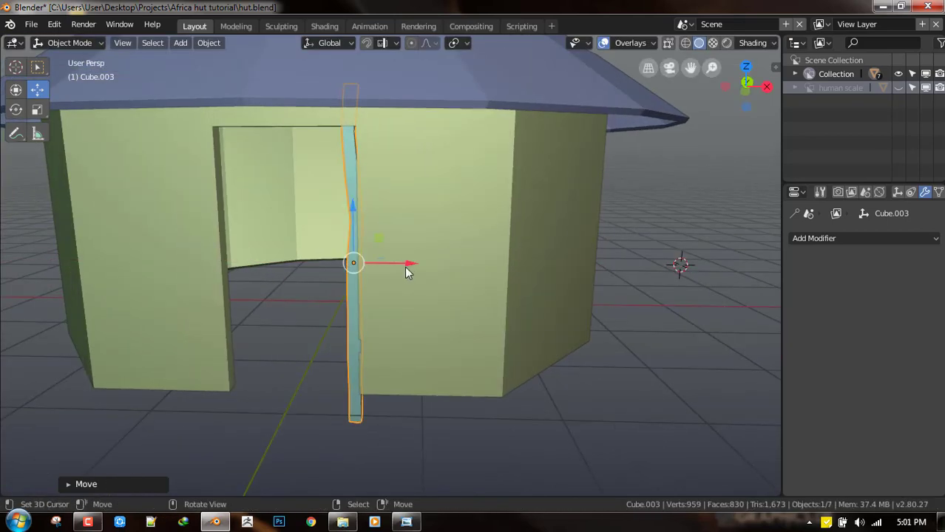
# Step: Scale the right door pole to about 0.81 along Z to fit the doorway height and nudge it along X
pyautogui.press('s')
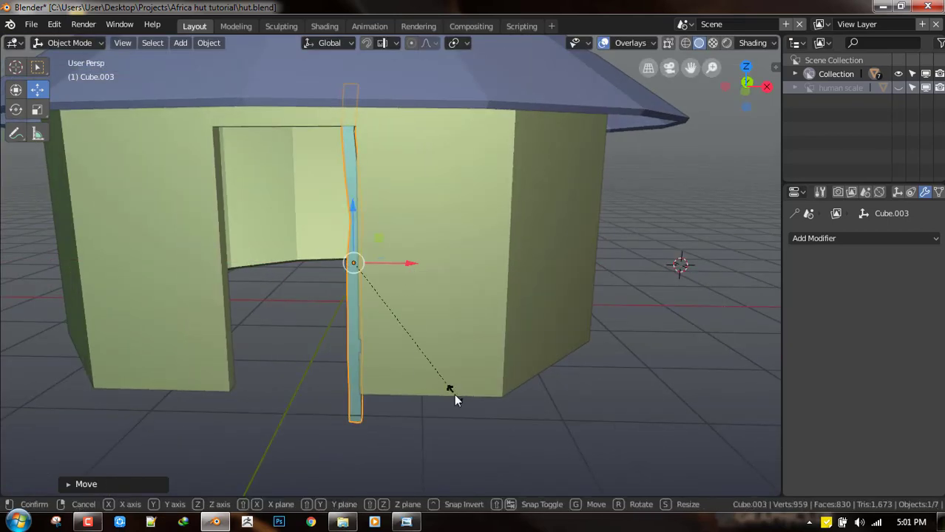
pyautogui.press('z')
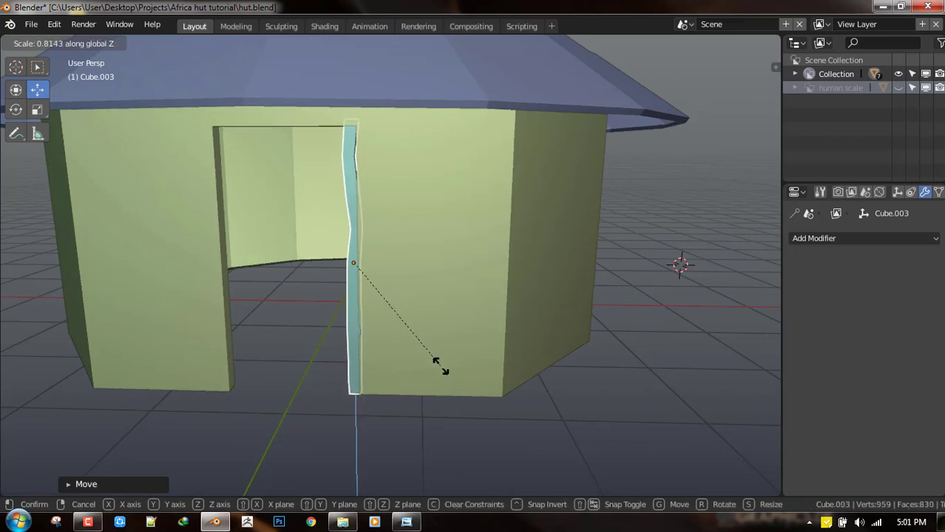
pyautogui.click(440, 364)
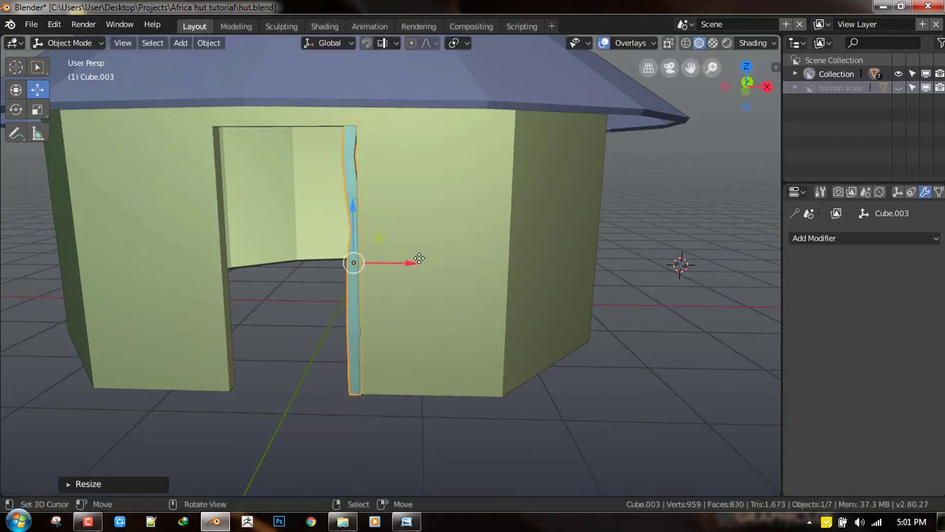
pyautogui.moveTo(419, 258); pyautogui.dragTo(420, 260)
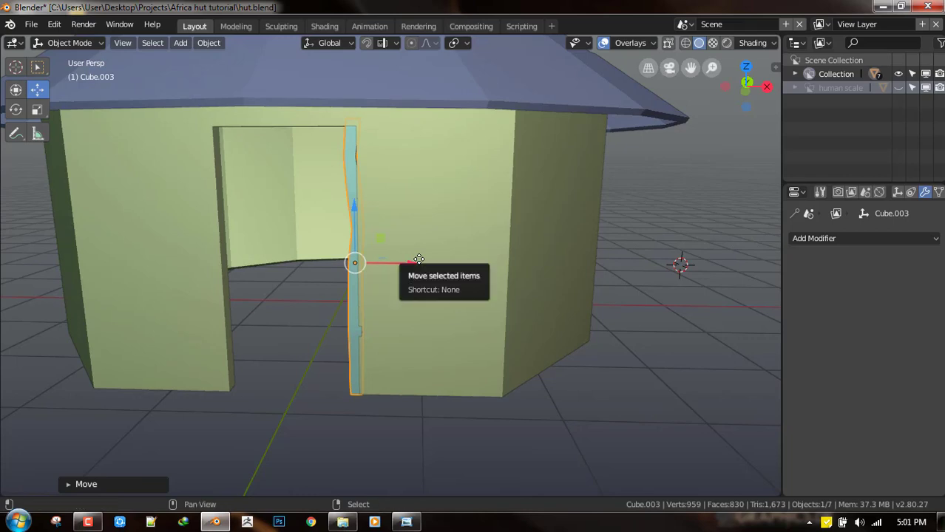
# Step: Duplicate the right door pole along X to the left side of the doorway
pyautogui.hotkey('shift', 'd')
pyautogui.press('x')
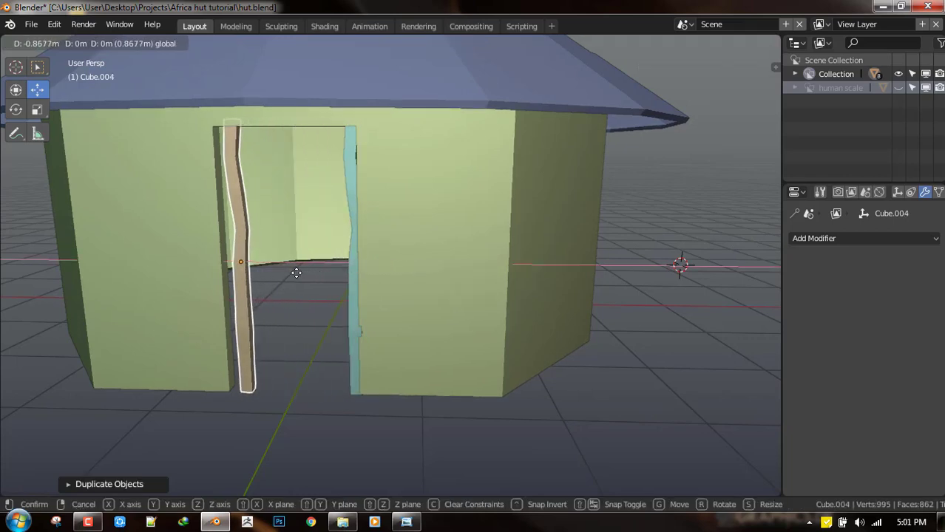
pyautogui.click(296, 273)
# Step: Rotate the left door pole around Z and move it along X against the doorway's left edge
pyautogui.press('r')
pyautogui.press('z')
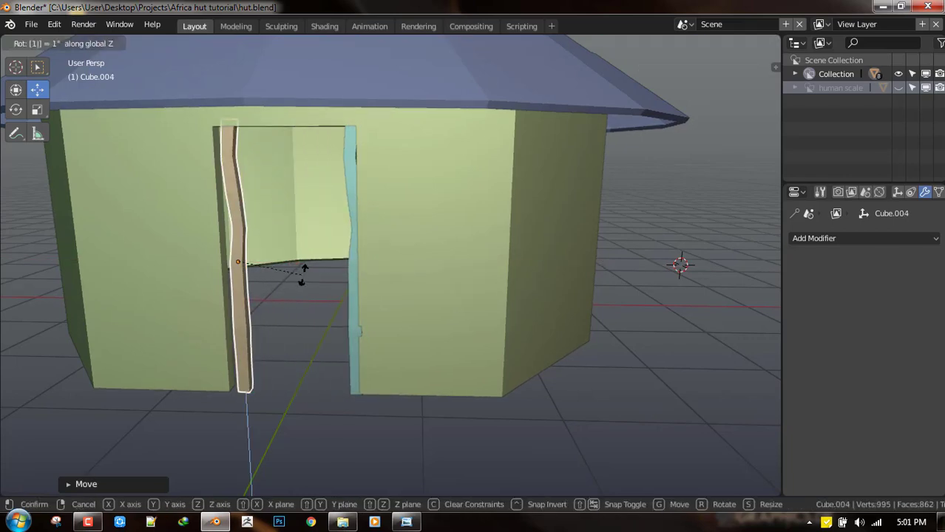
pyautogui.click(290, 271)
pyautogui.press('g')
pyautogui.press('x')
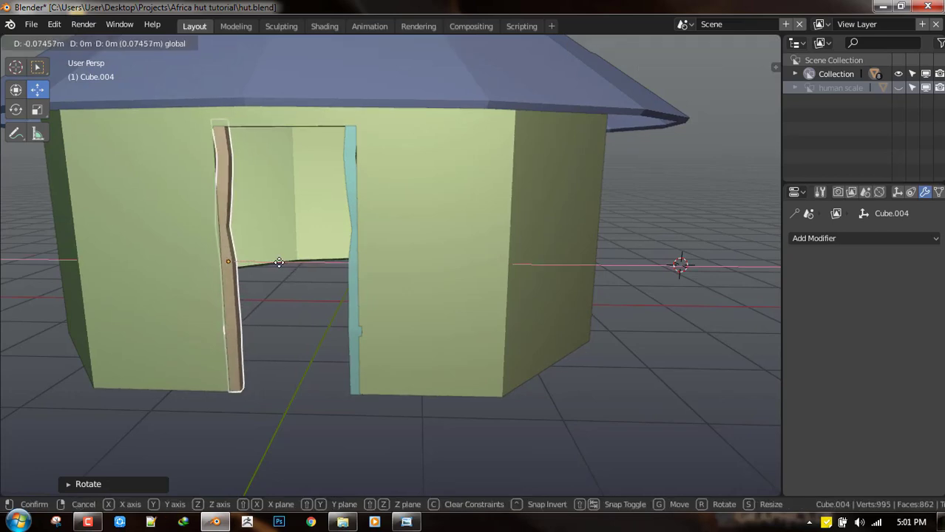
pyautogui.click(275, 262)
# Step: Try to shift the short inner edge near the top of the left door pole along X
pyautogui.press('Tab')
pyautogui.keyDown('alt'); pyautogui.click(221, 159); pyautogui.keyUp('alt')
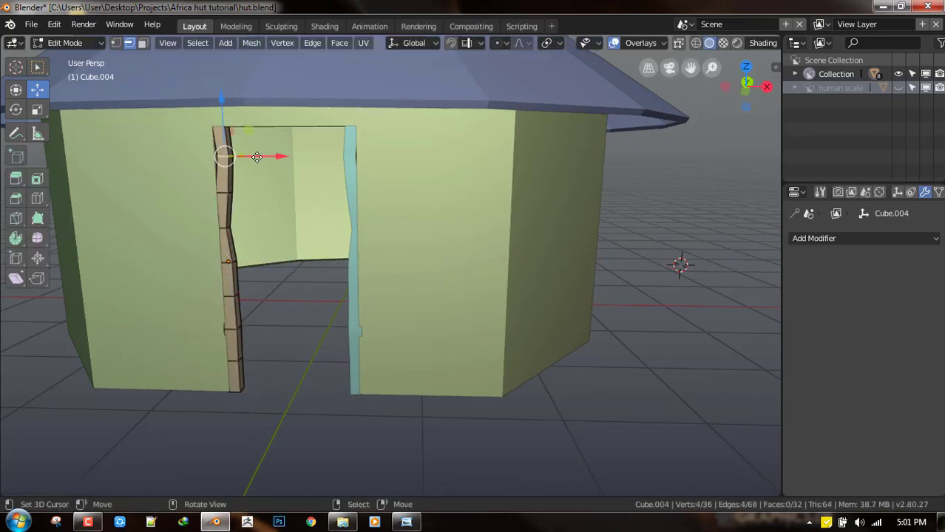
pyautogui.press('g')
pyautogui.press('Escape')
pyautogui.click(240, 179)
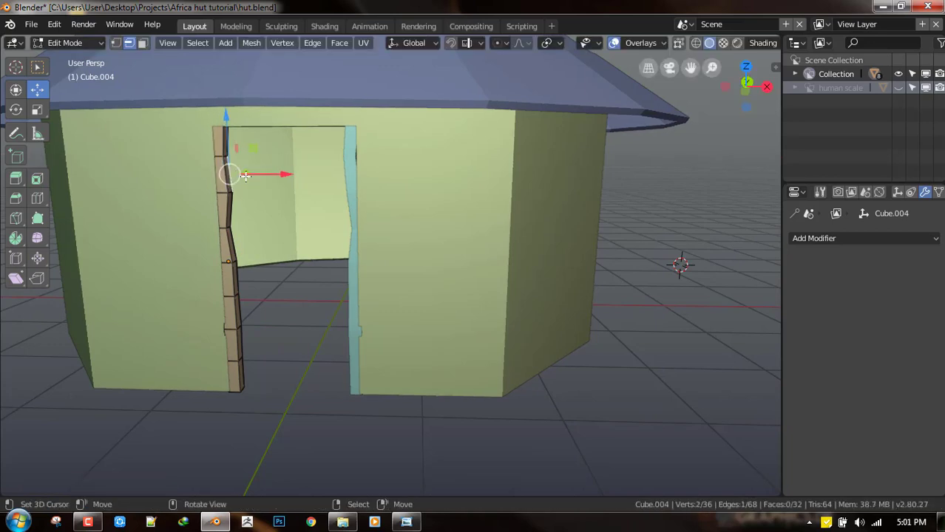
pyautogui.moveTo(273, 177)
pyautogui.mouseDown()
pyautogui.moveTo(284, 176)
pyautogui.moveTo(269, 189)
pyautogui.mouseUp()
pyautogui.scroll(4, 352, 229)
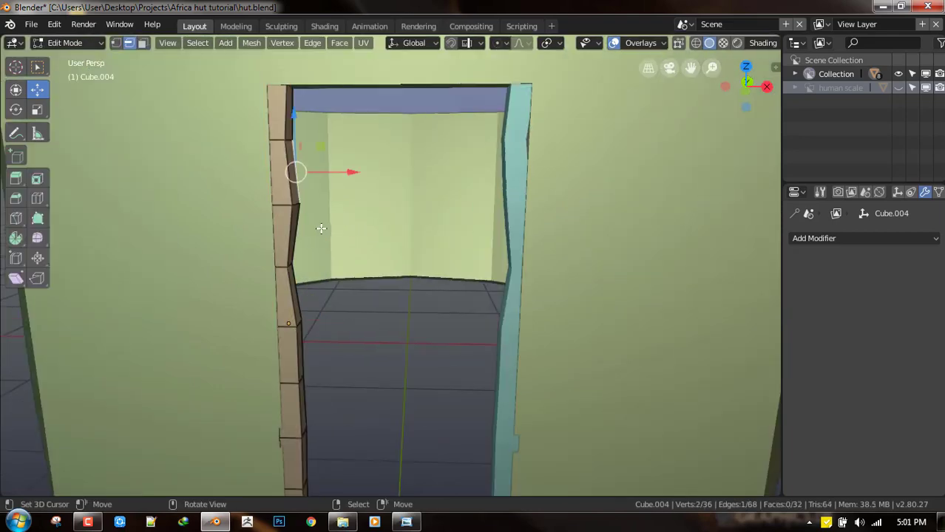
pyautogui.press('Tab')
pyautogui.press('Tab')
pyautogui.press('Tab')
# Step: Duplicate the left door pole in place and rotate the copy 90° around Y so it lies horizontally
pyautogui.scroll(-5, 313, 228)
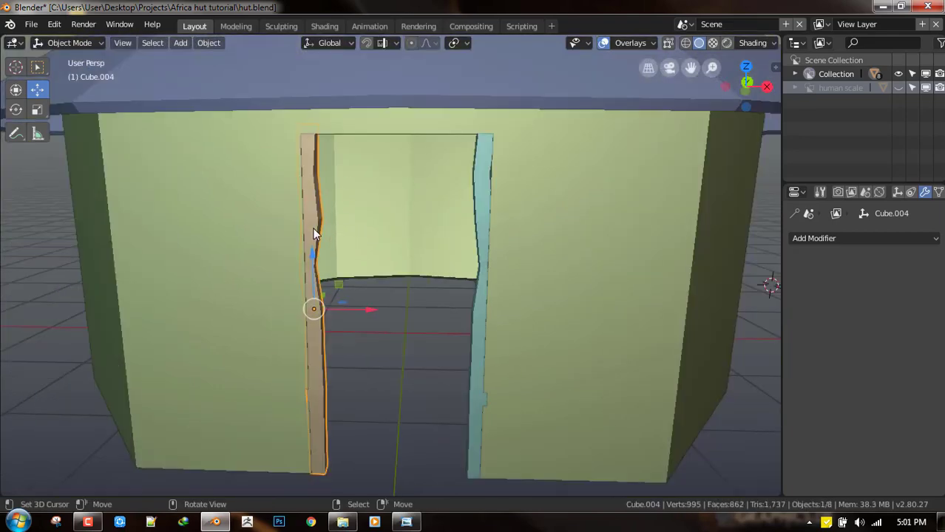
pyautogui.hotkey('shift', 'd')
pyautogui.rightClick(313, 229)
pyautogui.write('rz')
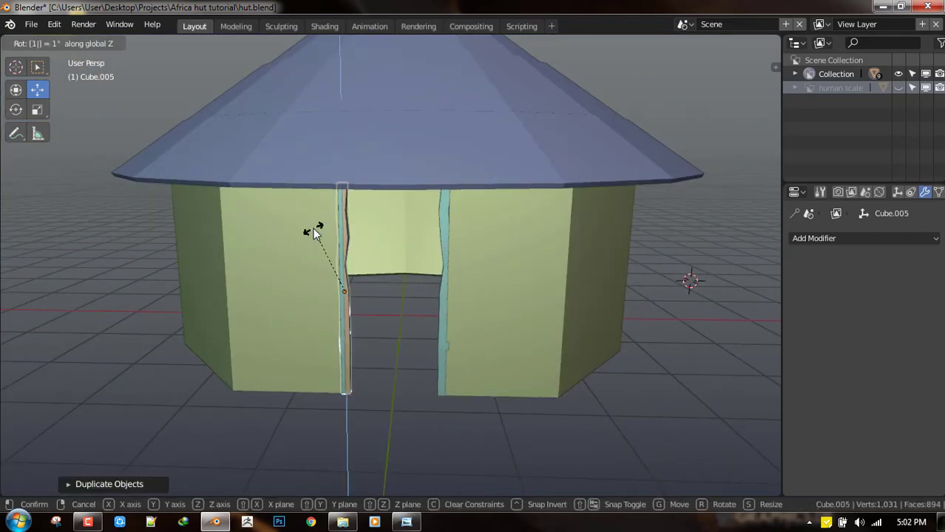
pyautogui.write('180')
pyautogui.rightClick(312, 228)
pyautogui.write('r')
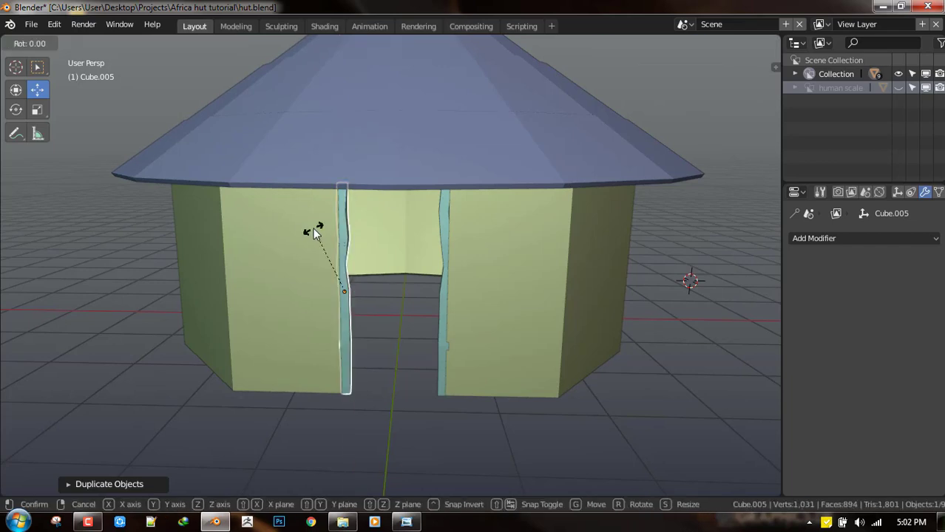
pyautogui.write('y90')
pyautogui.press('Return')
# Step: Raise the horizontal pole along Z toward the upper part of the doorway and save the file
pyautogui.press('g')
pyautogui.press('z')
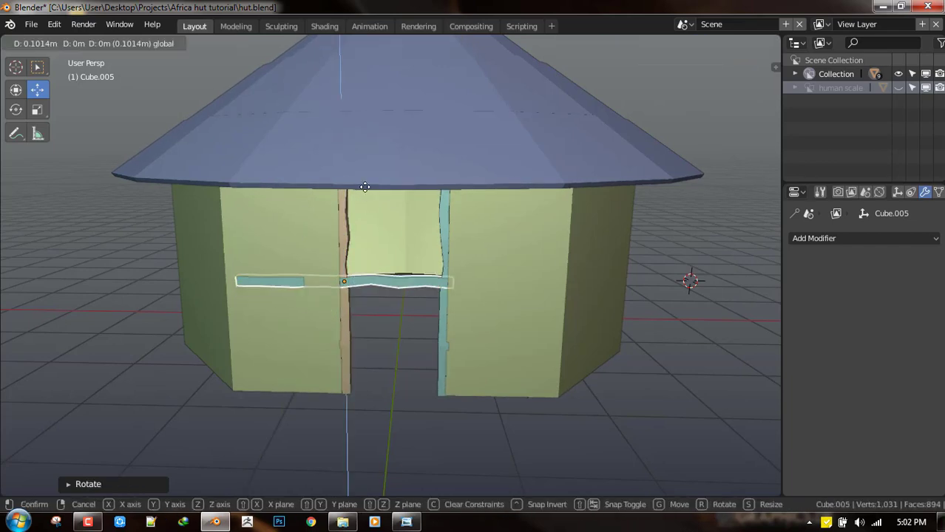
pyautogui.click(358, 180)
pyautogui.scroll(5, 362, 178)
pyautogui.hotkey('ctrl', 's')
pyautogui.click(380, 154)
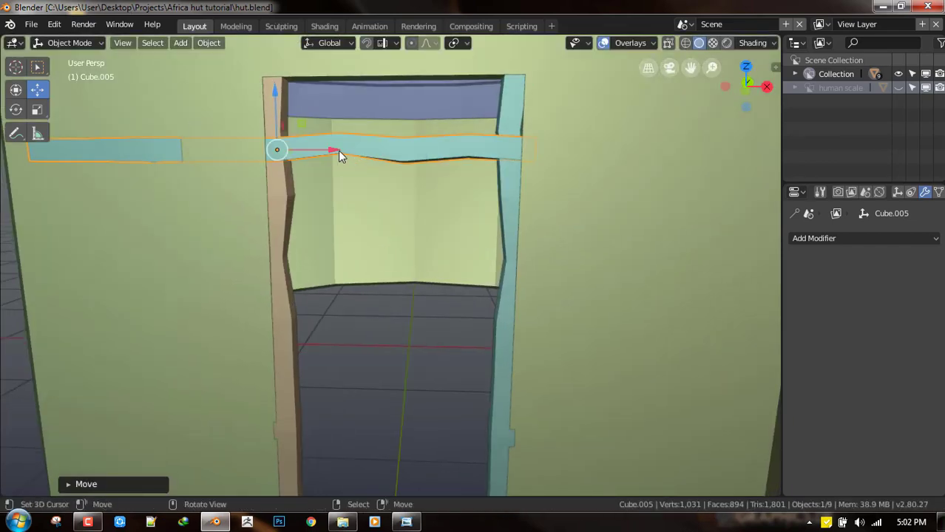
# Step: Center the horizontal pole across the doorway along X and raise it along Z to the doorway's top edge
pyautogui.press('g')
pyautogui.click(433, 158)
pyautogui.press('g')
pyautogui.press('z')
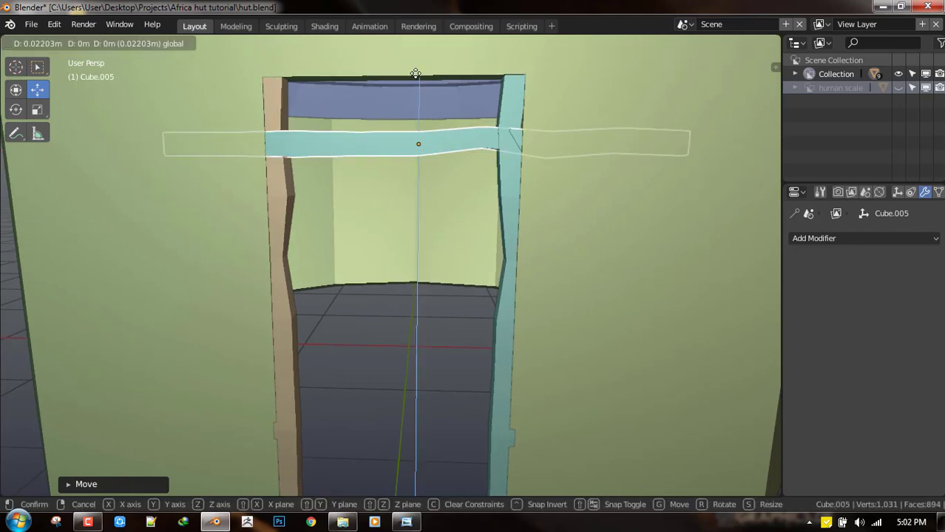
pyautogui.moveTo(416, 72); pyautogui.dragTo(430, 499)
# Step: Scale the lintel pole down along X to the doorway's width and shift it between the two door poles
pyautogui.press('s')
pyautogui.press('x')
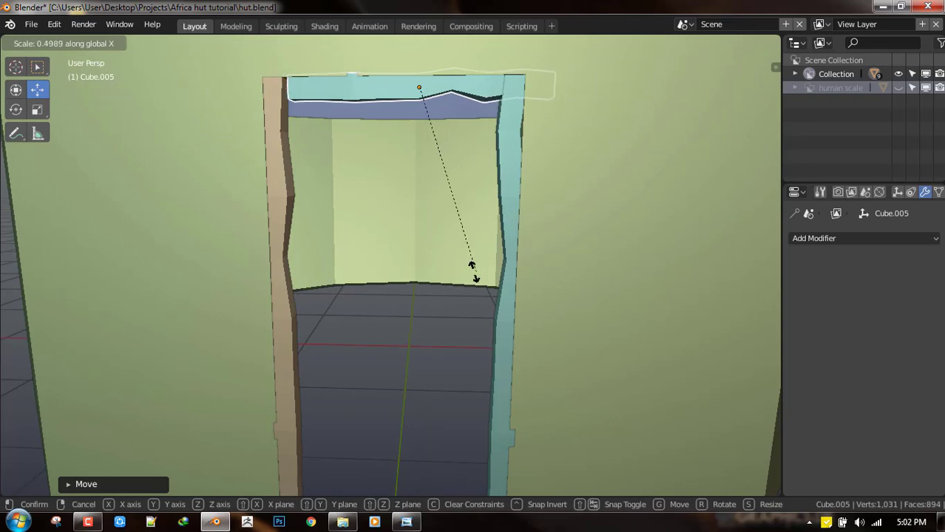
pyautogui.click(436, 251)
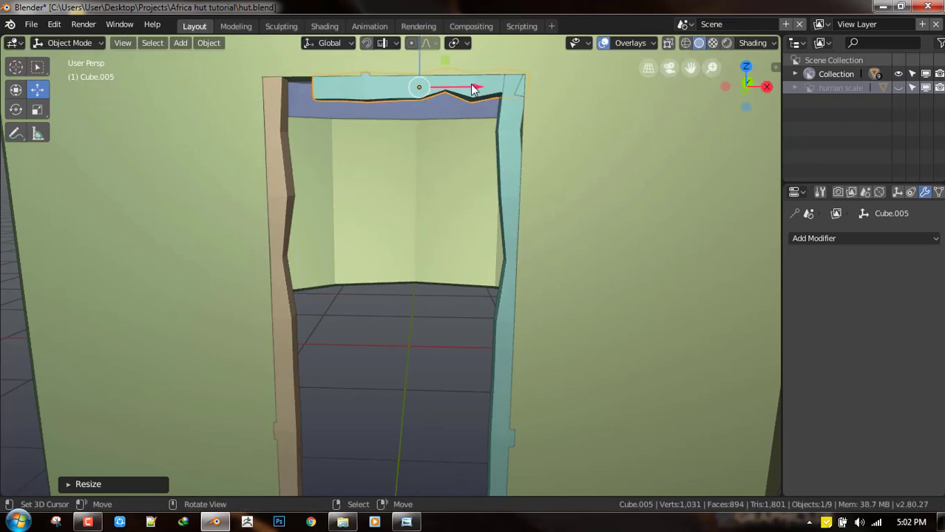
pyautogui.moveTo(473, 89); pyautogui.dragTo(453, 89)
pyautogui.press('s')
pyautogui.press('x')
pyautogui.click(450, 93)
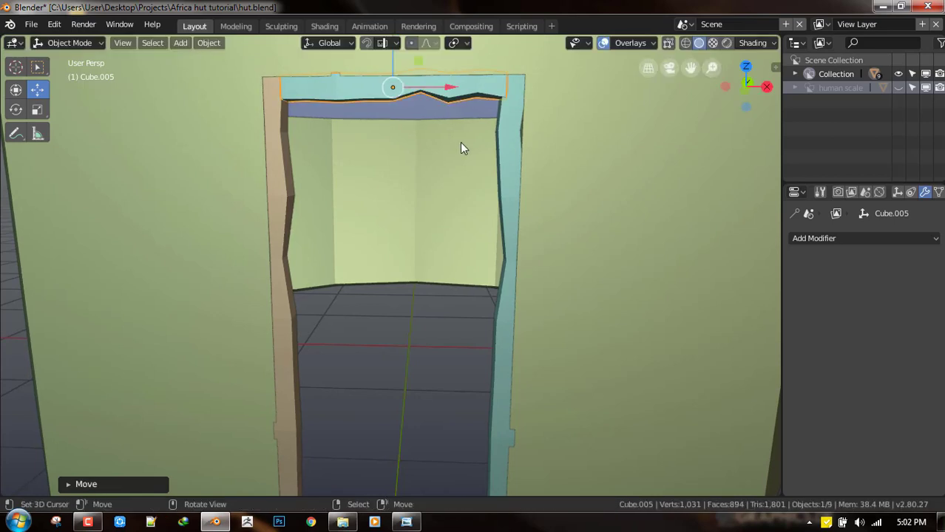
# Step: Mark the lintel pole's long lower front edge loop as a seam
pyautogui.hotkey('ctrl', 'a')
pyautogui.press('Tab')
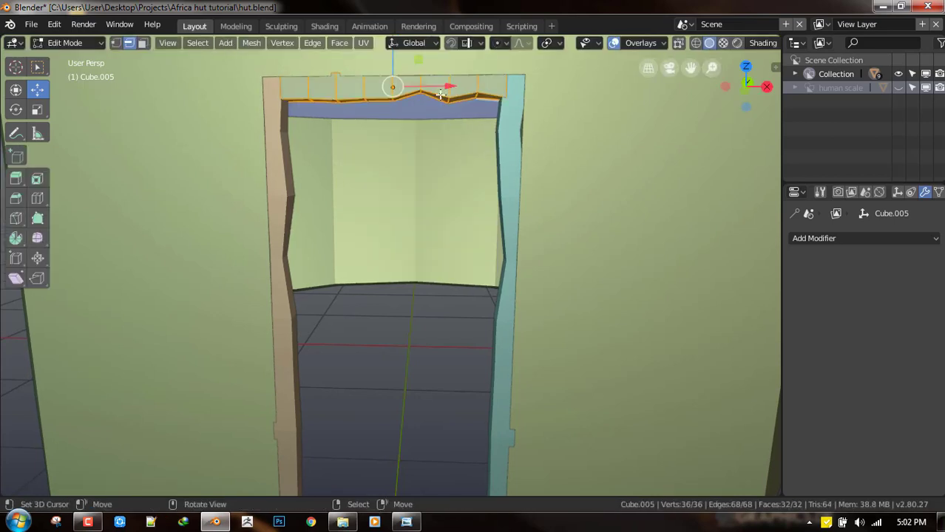
pyautogui.hotkey('alt', 'a')
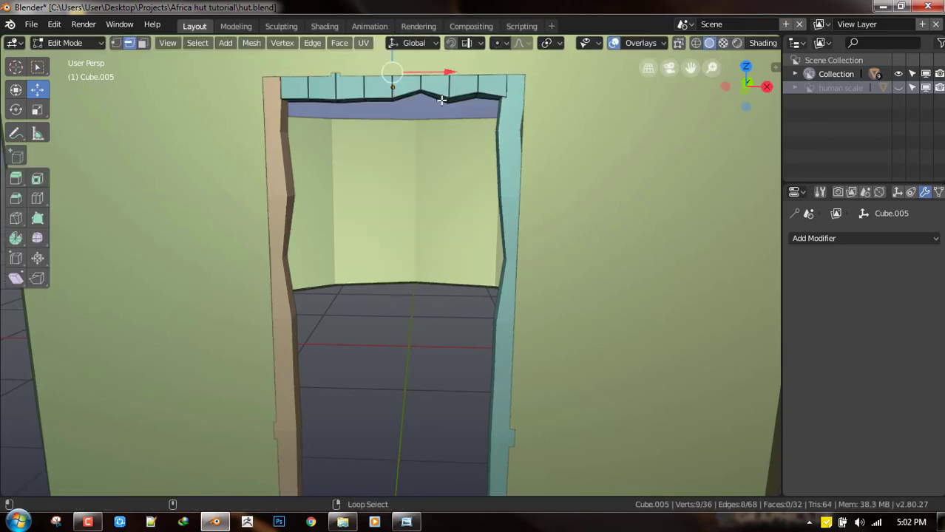
pyautogui.moveTo(442, 100); pyautogui.dragTo(459, 193, button='middle')
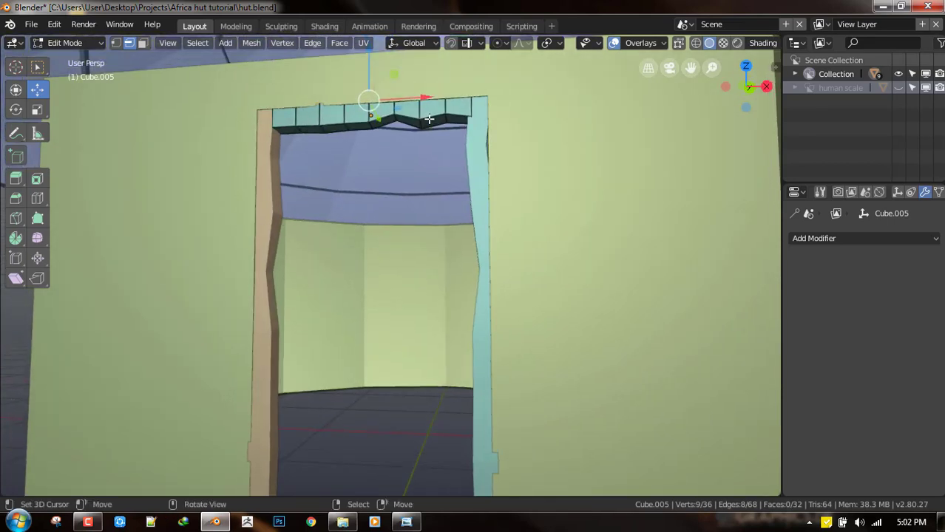
pyautogui.keyDown('alt'); pyautogui.click(429, 117); pyautogui.keyUp('alt')
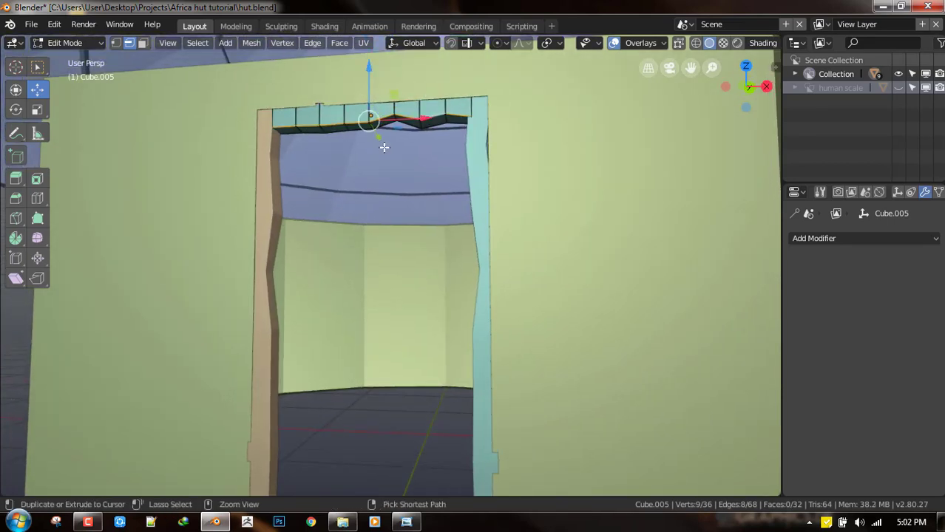
pyautogui.hotkey('ctrl', 'e')
pyautogui.moveTo(374, 304)
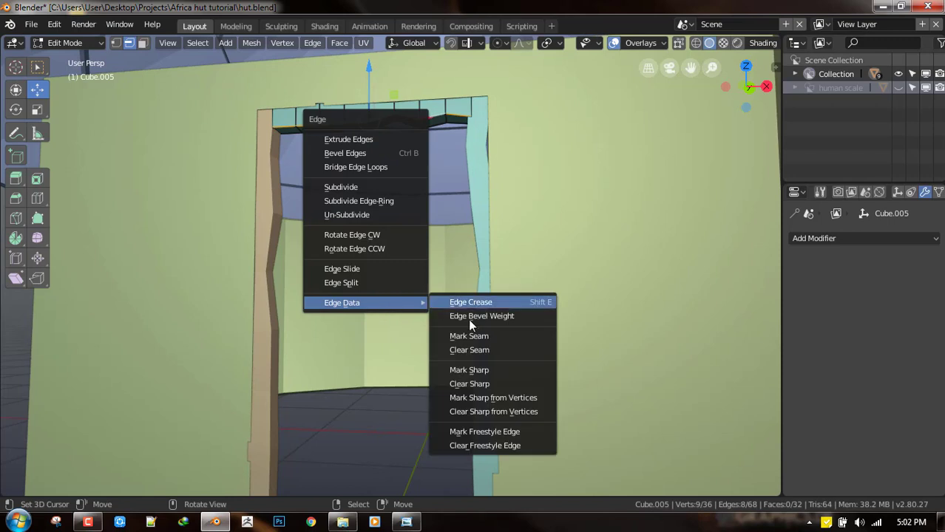
pyautogui.click(479, 333)
pyautogui.press('a')
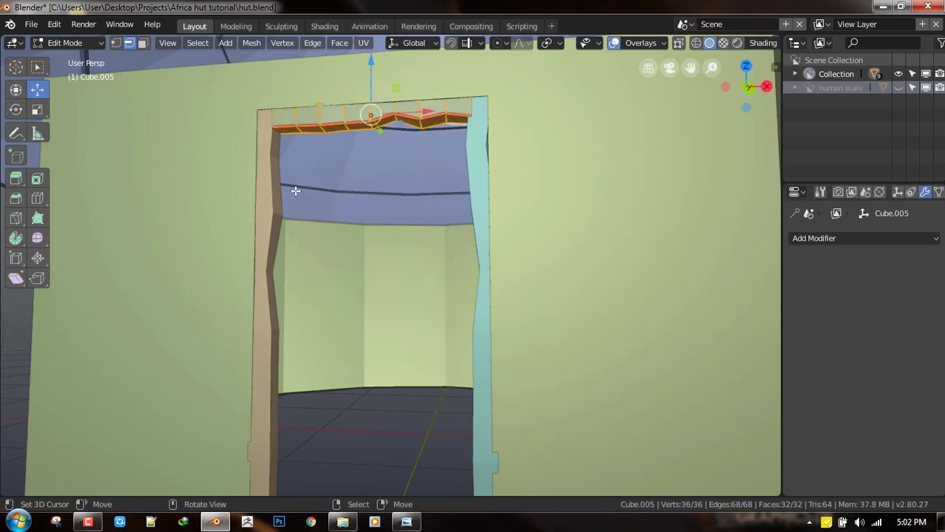
pyautogui.press('Tab')
# Step: Mark the left door pole's long inner front edge loop as a seam
pyautogui.click(272, 205)
pyautogui.press('Tab')
pyautogui.keyDown('alt'); pyautogui.click(272, 206); pyautogui.keyUp('alt')
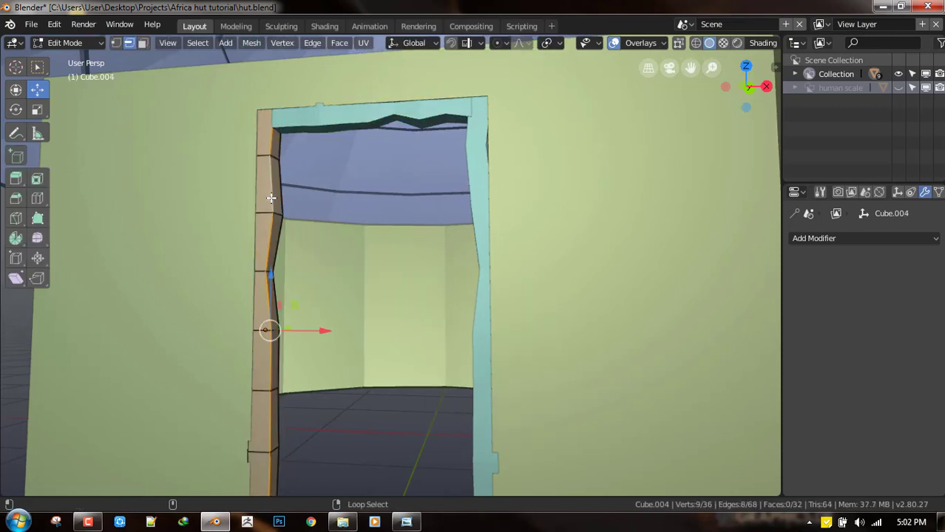
pyautogui.hotkey('ctrl', 'e')
pyautogui.moveTo(325, 214)
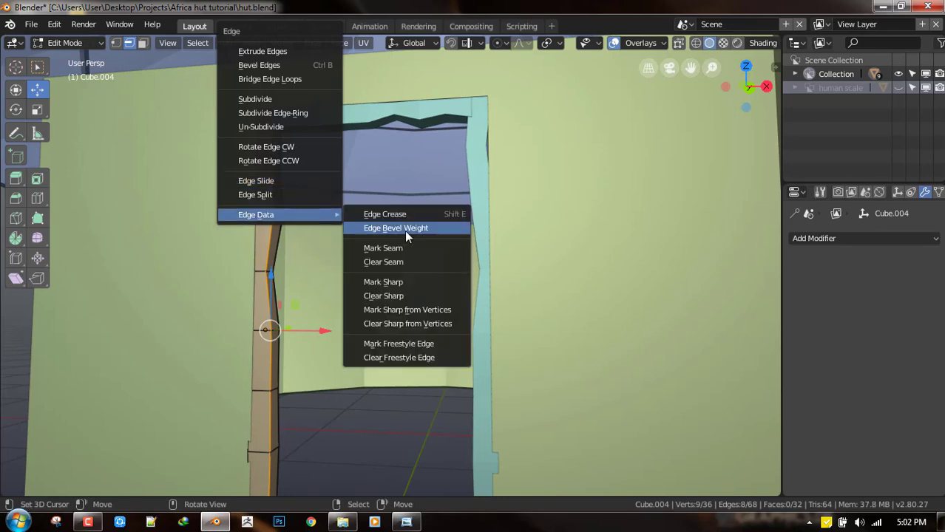
pyautogui.click(448, 247)
pyautogui.press('Tab')
# Step: Mark the right door pole's long inner front edge loop as a seam and save the file
pyautogui.click(475, 248)
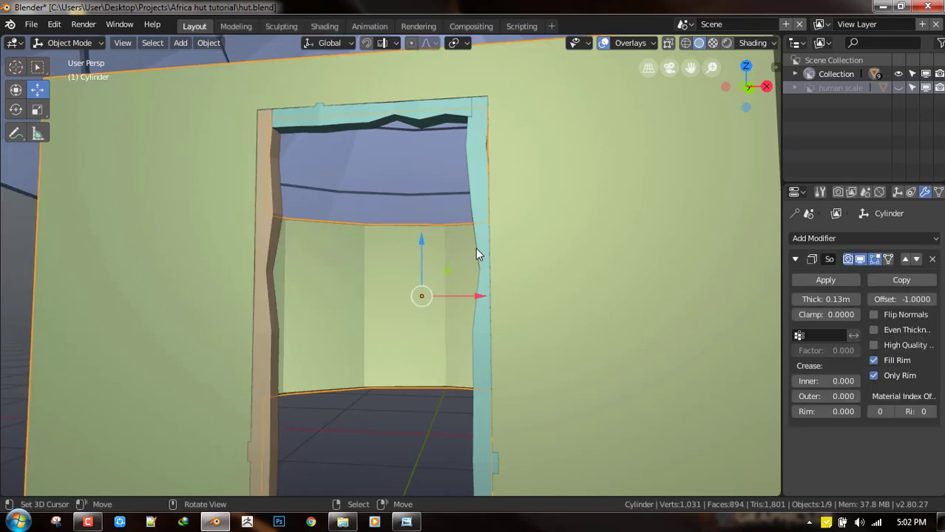
pyautogui.press('Tab')
pyautogui.press('Tab')
pyautogui.click(476, 214)
pyautogui.press('Tab')
pyautogui.keyDown('alt'); pyautogui.click(477, 215); pyautogui.keyUp('alt')
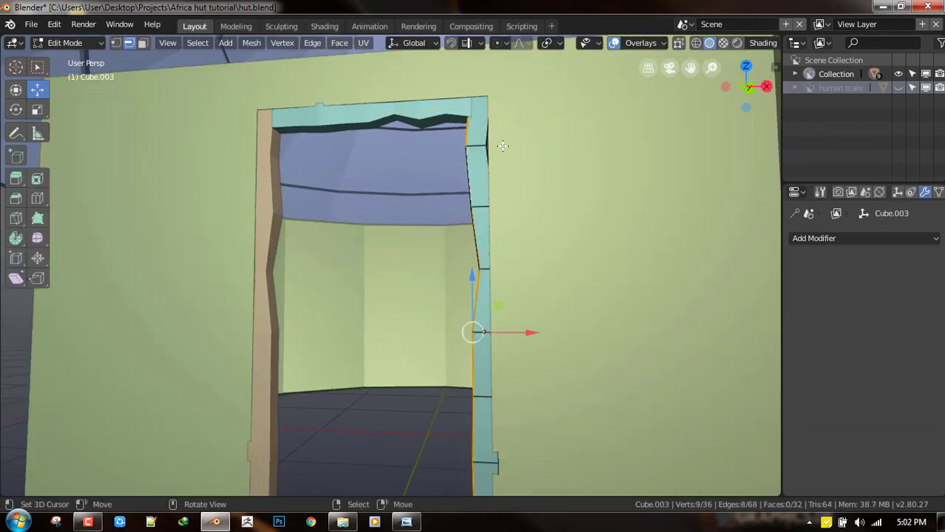
pyautogui.hotkey('ctrl', 'e')
pyautogui.moveTo(476, 215)
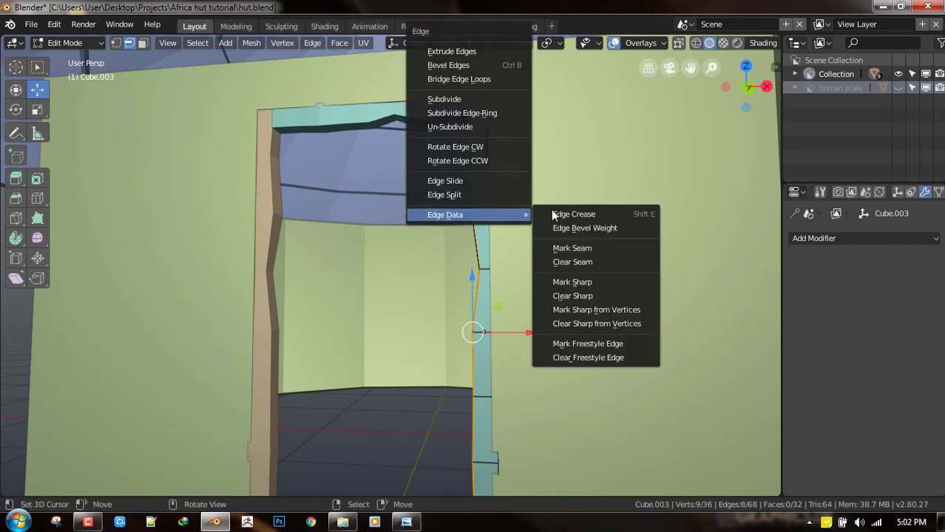
pyautogui.click(573, 245)
pyautogui.press('Tab')
pyautogui.scroll(-6, 526, 236)
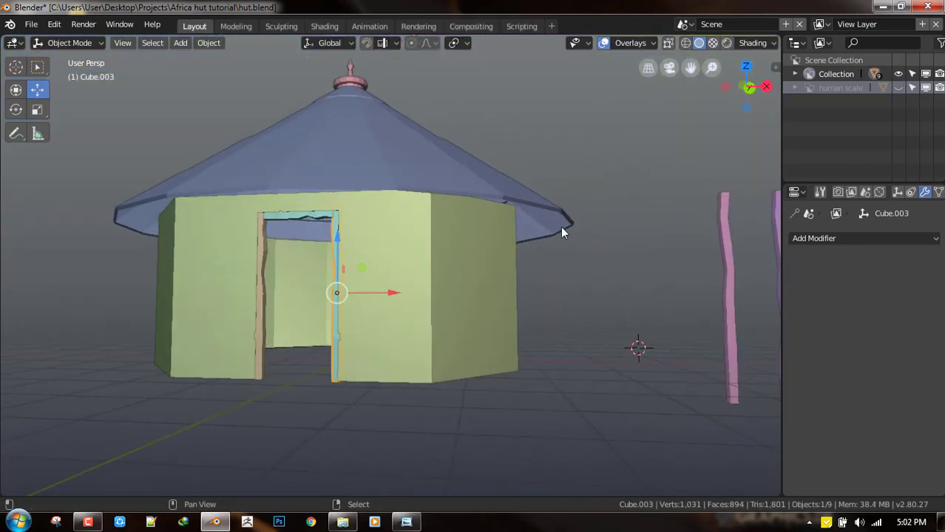
pyautogui.hotkey('ctrl', 's')
pyautogui.click(585, 227)
# Step: Mark one long edge loop on each of the three spare poles beside the hut as a seam and save the file
pyautogui.scroll(1, 494, 232)
pyautogui.keyDown('shift'); pyautogui.moveTo(495, 232); pyautogui.dragTo(454, 232, button='middle'); pyautogui.keyUp('shift')
pyautogui.click(597, 248)
pyautogui.press('Tab')
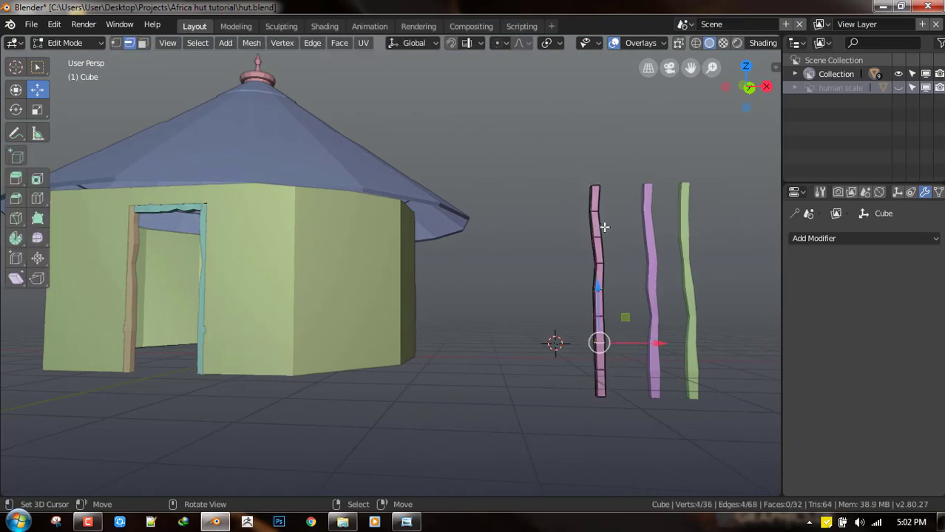
pyautogui.keyDown('alt'); pyautogui.click(596, 229); pyautogui.keyUp('alt')
pyautogui.press('Tab')
pyautogui.keyDown('shift'); pyautogui.click(651, 241); pyautogui.keyUp('shift')
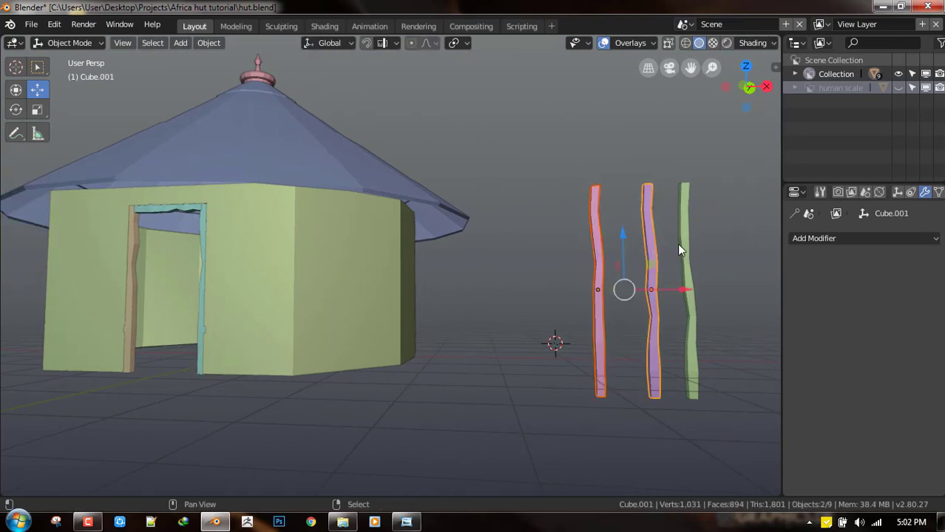
pyautogui.keyDown('shift'); pyautogui.click(685, 248); pyautogui.keyUp('shift')
pyautogui.press('x')
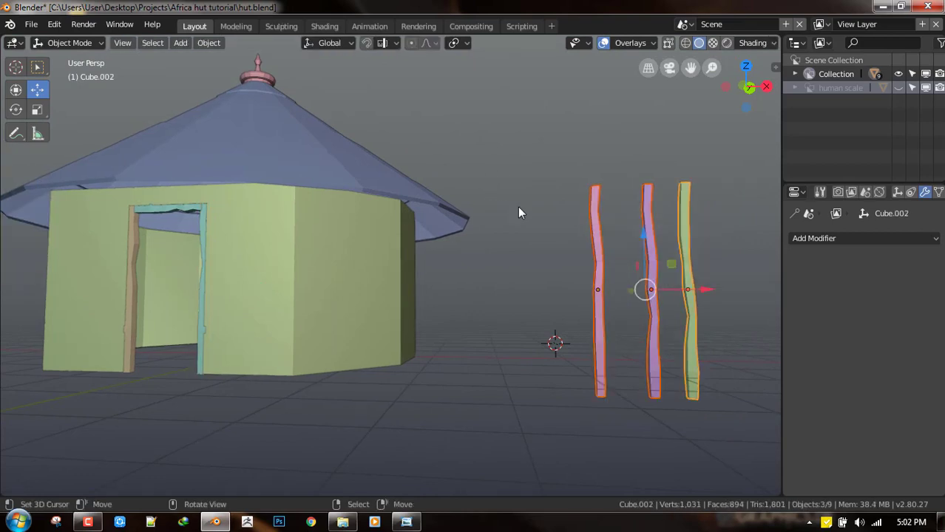
pyautogui.press('Tab')
pyautogui.scroll(2, 554, 218)
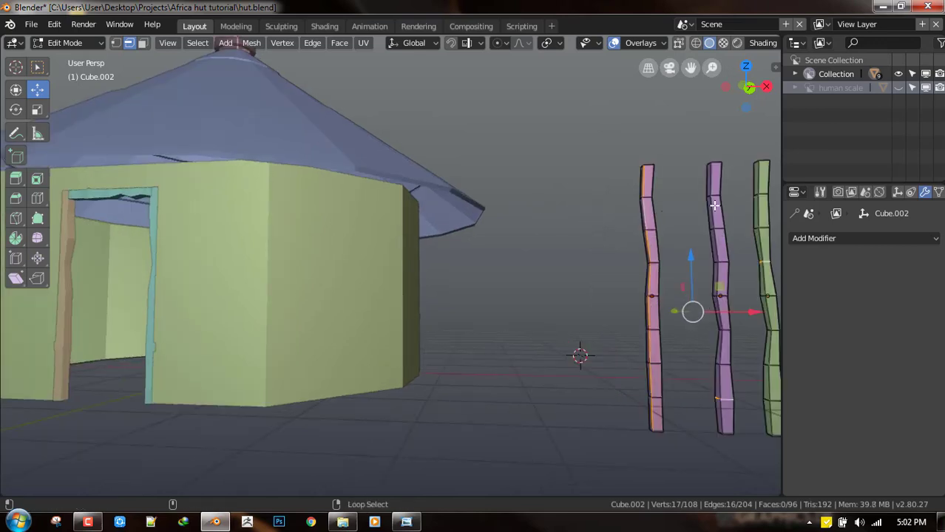
pyautogui.keyDown('alt'); pyautogui.keyDown('shift'); pyautogui.click(759, 222); pyautogui.keyUp('shift'); pyautogui.keyUp('alt')
pyautogui.hotkey('ctrl', 'e')
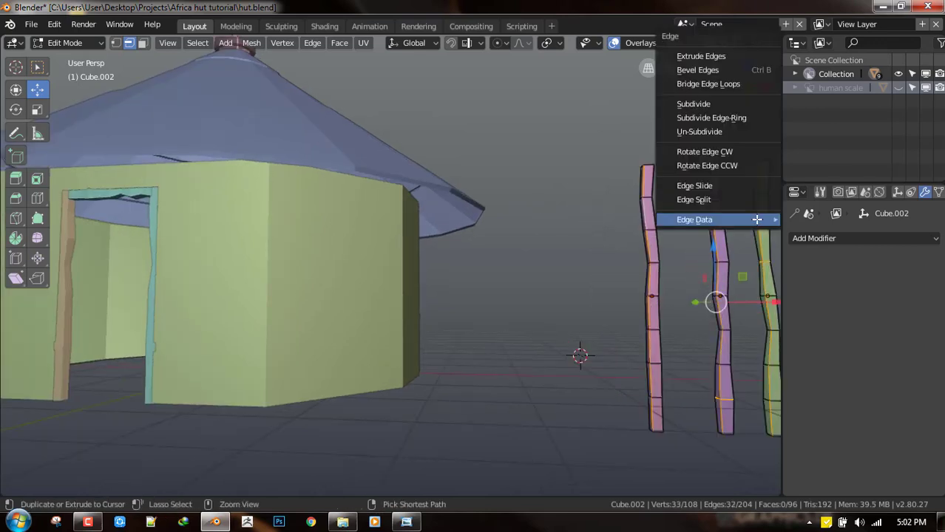
pyautogui.moveTo(769, 220)
pyautogui.click(816, 251)
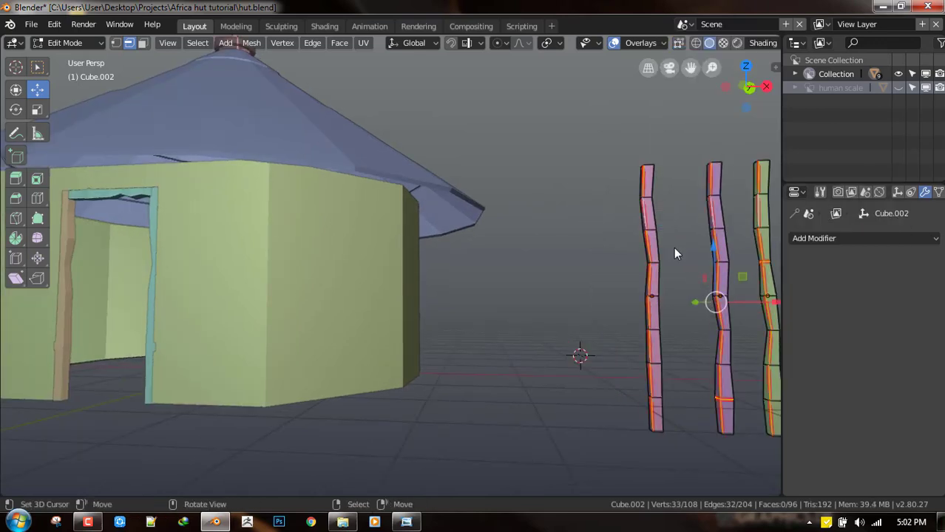
pyautogui.press('Tab')
pyautogui.hotkey('ctrl', 's')
pyautogui.click(599, 259)
pyautogui.moveTo(448, 291); pyautogui.dragTo(454, 237, button='middle')
pyautogui.scroll(2, 452, 232)
pyautogui.click(417, 204)
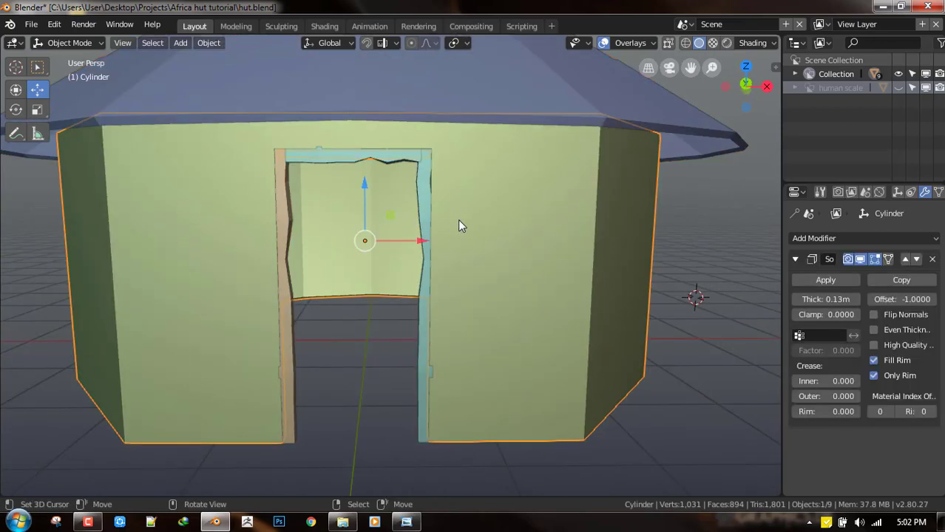
pyautogui.click(414, 204)
pyautogui.moveTo(479, 291); pyautogui.dragTo(485, 293)
pyautogui.hotkey('ctrl', 's')
pyautogui.click(563, 249)
pyautogui.press('a')
pyautogui.moveTo(492, 262); pyautogui.dragTo(351, 181, button='middle')
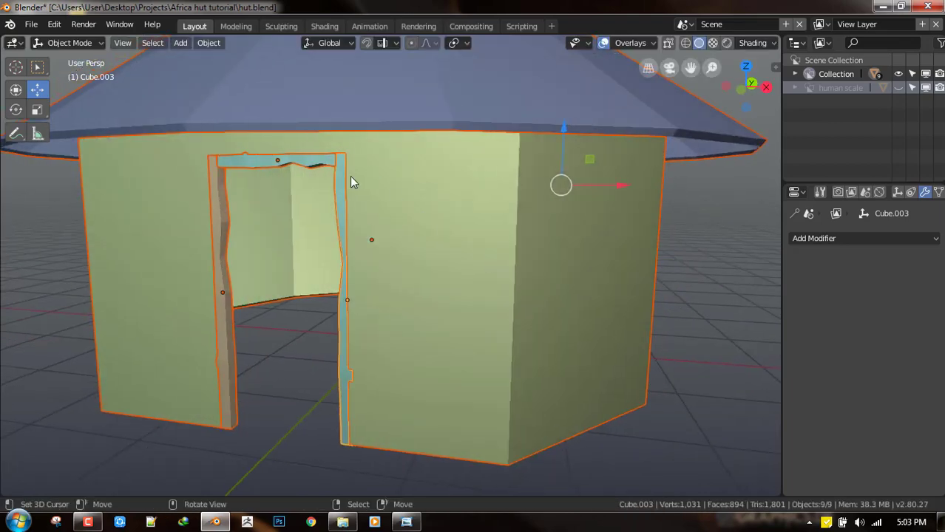
pyautogui.click(304, 162)
pyautogui.keyDown('shift'); pyautogui.click(336, 222); pyautogui.keyUp('shift')
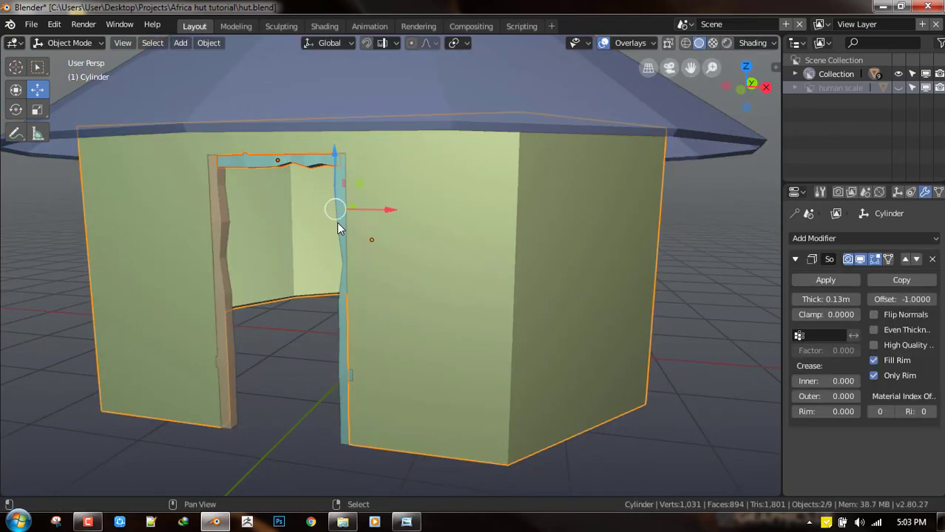
pyautogui.click(335, 368)
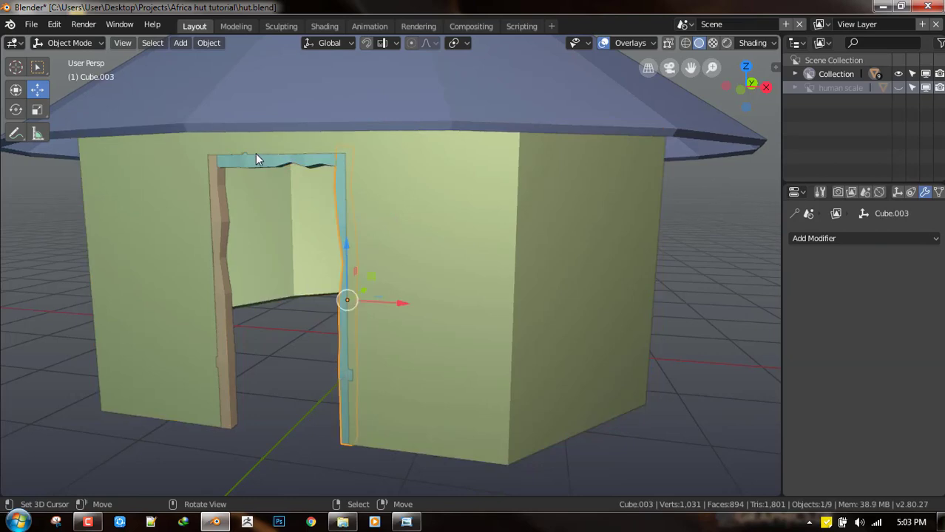
# Step: Hide the hut's wall cylinder and join the lintel and both door poles into one object
pyautogui.moveTo(256, 155); pyautogui.dragTo(503, 300, button='middle')
pyautogui.click(510, 281)
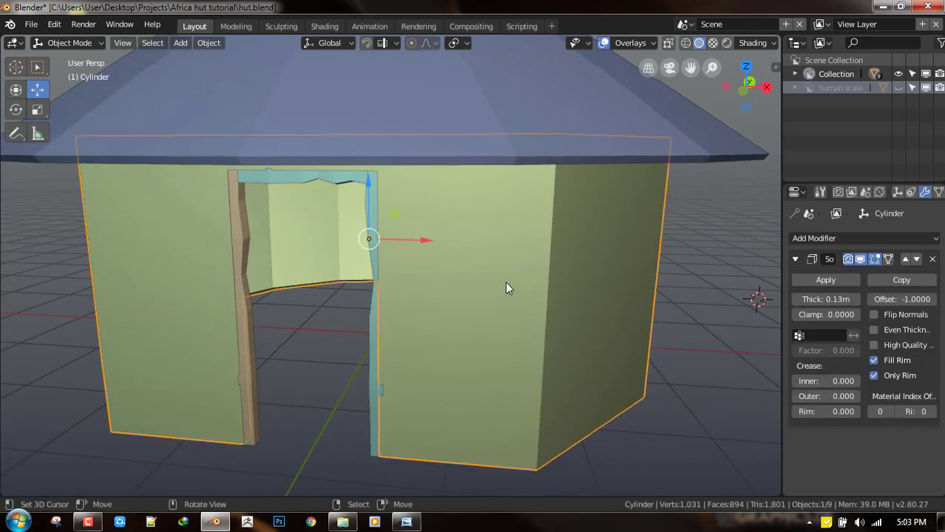
pyautogui.press('h')
pyautogui.click(371, 206)
pyautogui.keyDown('shift'); pyautogui.click(343, 183); pyautogui.keyUp('shift')
pyautogui.keyDown('shift'); pyautogui.click(224, 212); pyautogui.keyUp('shift')
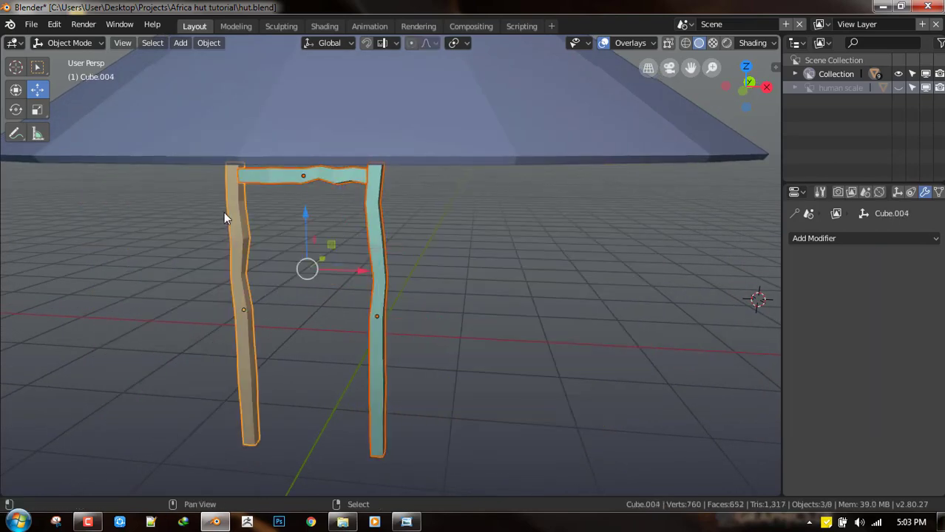
pyautogui.hotkey('ctrl', 'j')
# Step: Set the joined door frame's origin to its geometry and save over hut.blend
pyautogui.press('q')
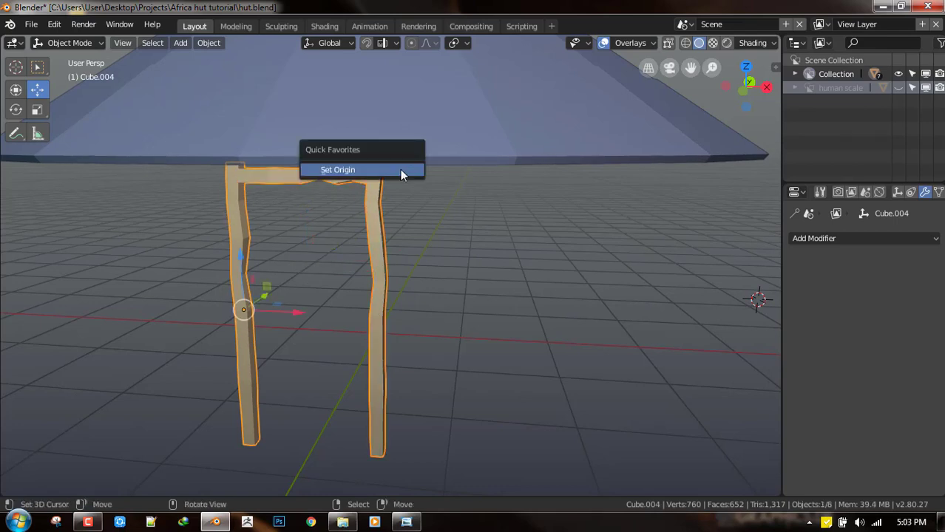
pyautogui.click(400, 170)
pyautogui.click(394, 170)
pyautogui.hotkey('ctrl', 's')
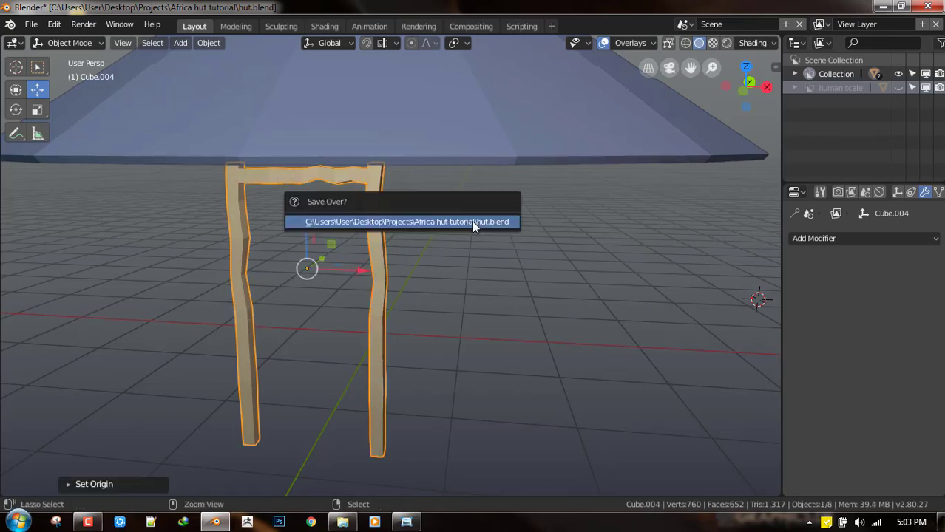
pyautogui.click(472, 221)
# Step: Unhide all hidden objects, clear the selection and disable the human scale collection in the viewport
pyautogui.hotkey('alt', 'h')
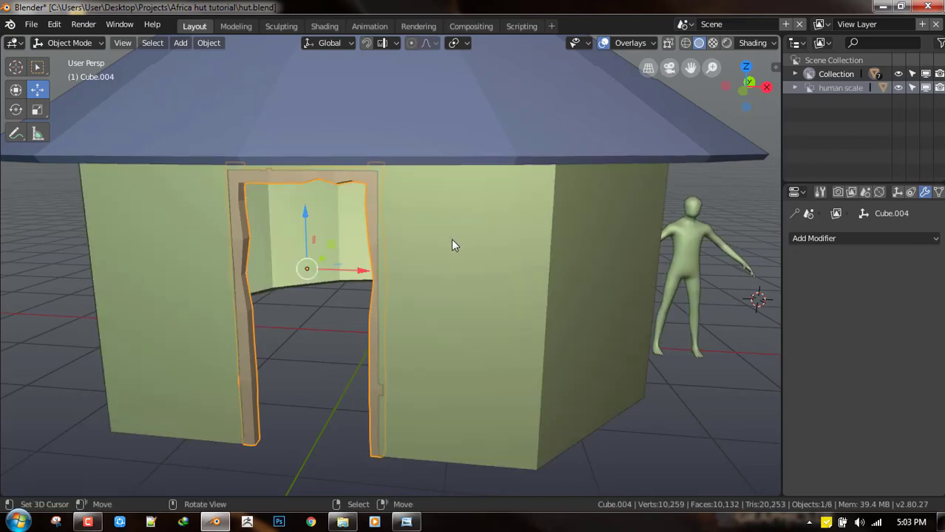
pyautogui.moveTo(443, 234); pyautogui.dragTo(407, 202, button='middle')
pyautogui.hotkey('alt', 'a')
pyautogui.scroll(-5, 541, 250)
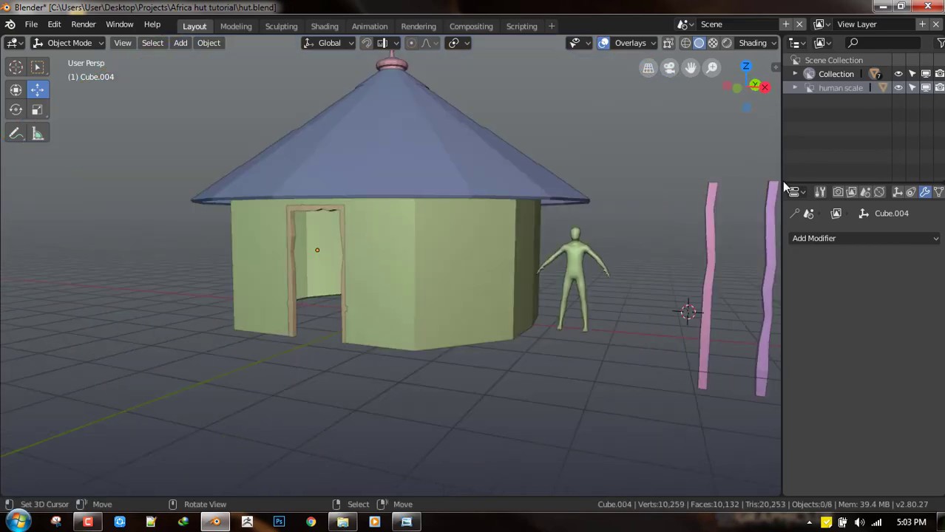
pyautogui.click(925, 88)
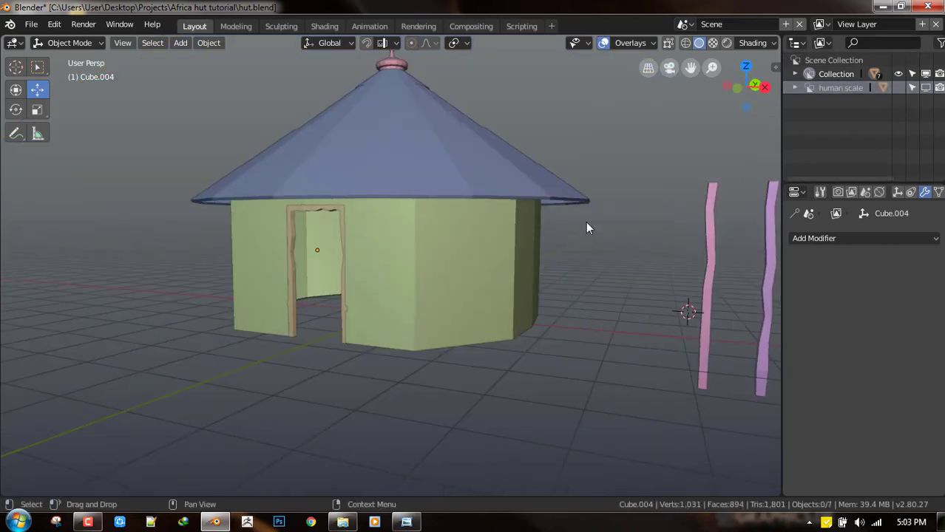
pyautogui.moveTo(586, 224); pyautogui.dragTo(489, 257, button='middle')
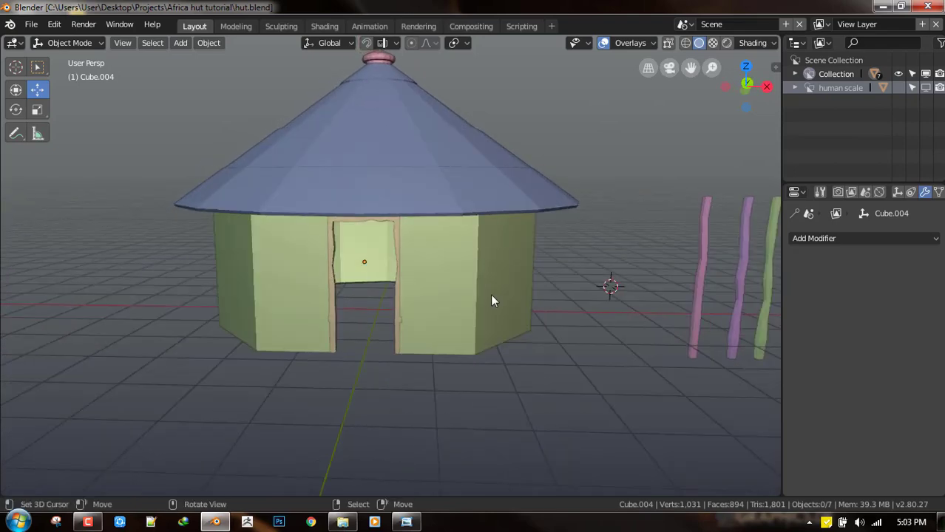
# Step: Join the three spare poles beside the hut into one object and set its origin to geometry
pyautogui.moveTo(492, 298); pyautogui.dragTo(769, 320, button='middle')
pyautogui.rightClick(708, 289)
pyautogui.press('g')
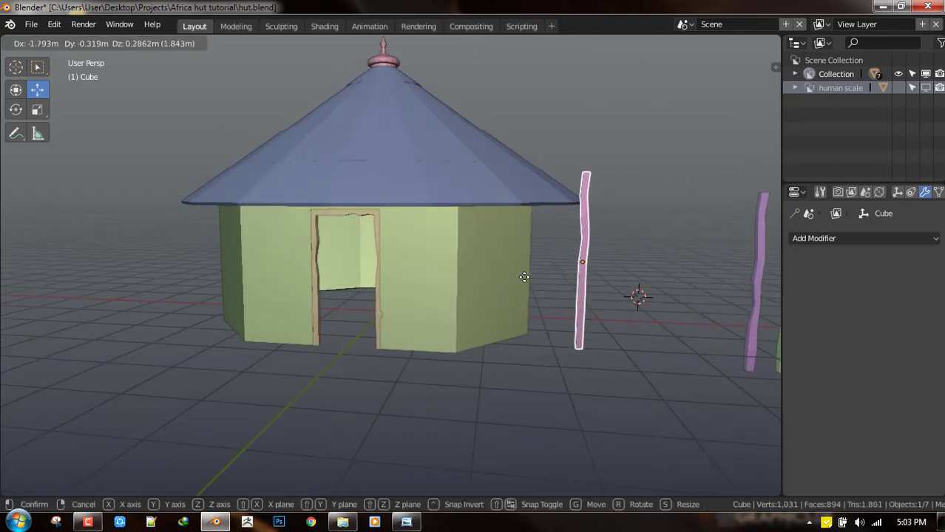
pyautogui.rightClick(519, 282)
pyautogui.keyDown('ctrl'); pyautogui.scroll(3, 604, 281); pyautogui.keyUp('ctrl')
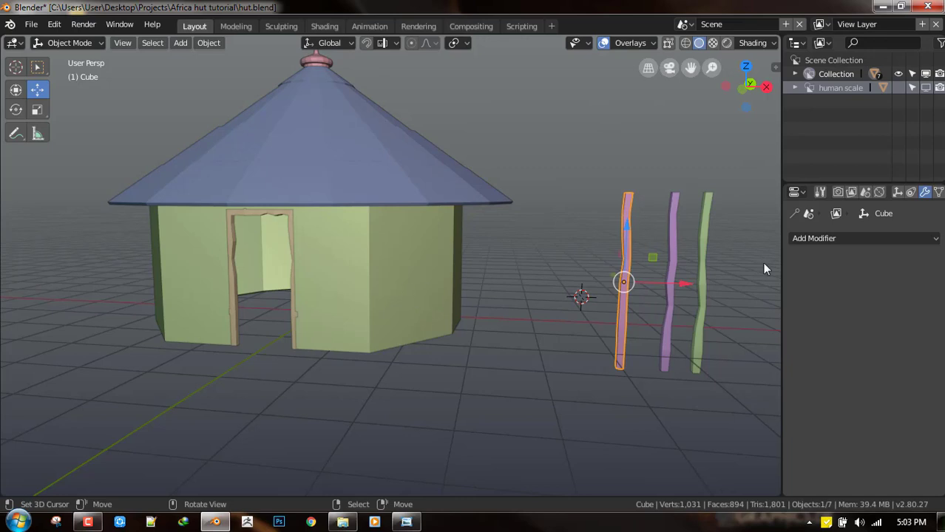
pyautogui.keyDown('shift'); pyautogui.rightClick(673, 246); pyautogui.keyUp('shift')
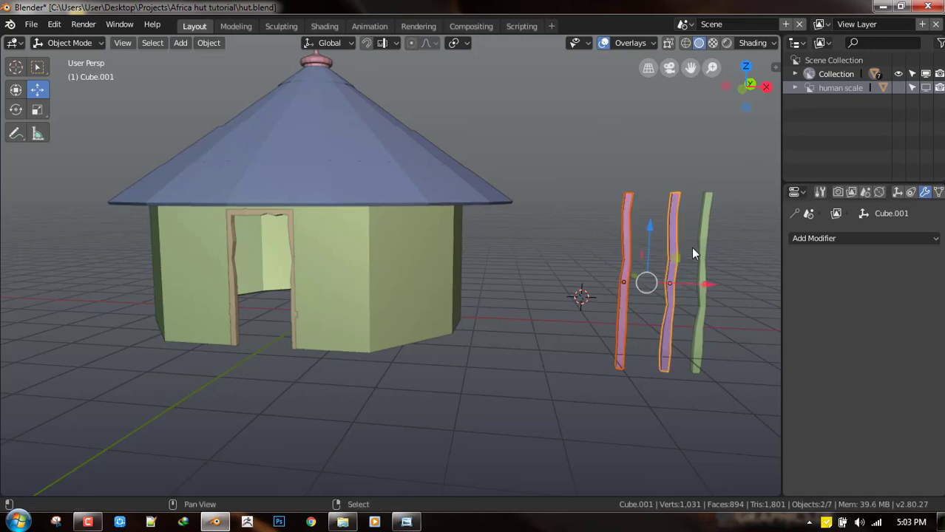
pyautogui.keyDown('shift'); pyautogui.rightClick(691, 246); pyautogui.keyUp('shift')
pyautogui.hotkey('ctrl', 'j')
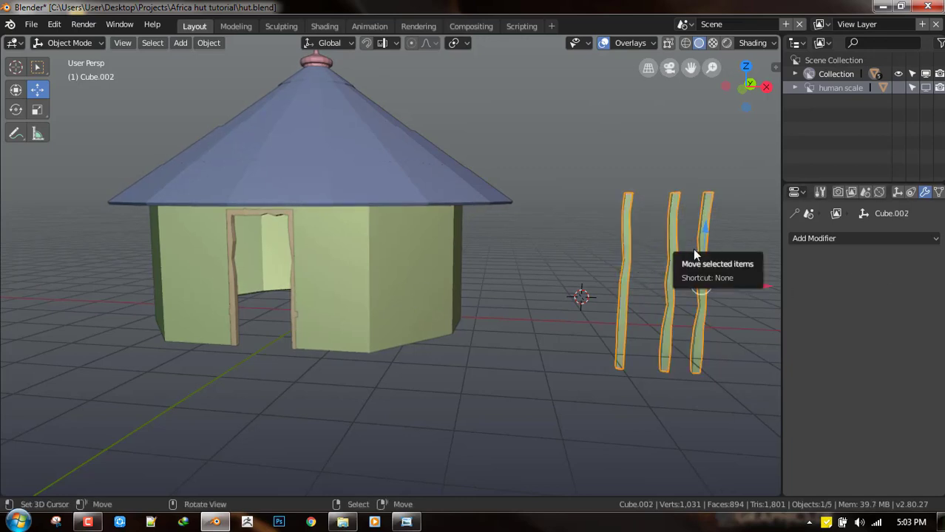
pyautogui.press('q')
pyautogui.click(536, 255)
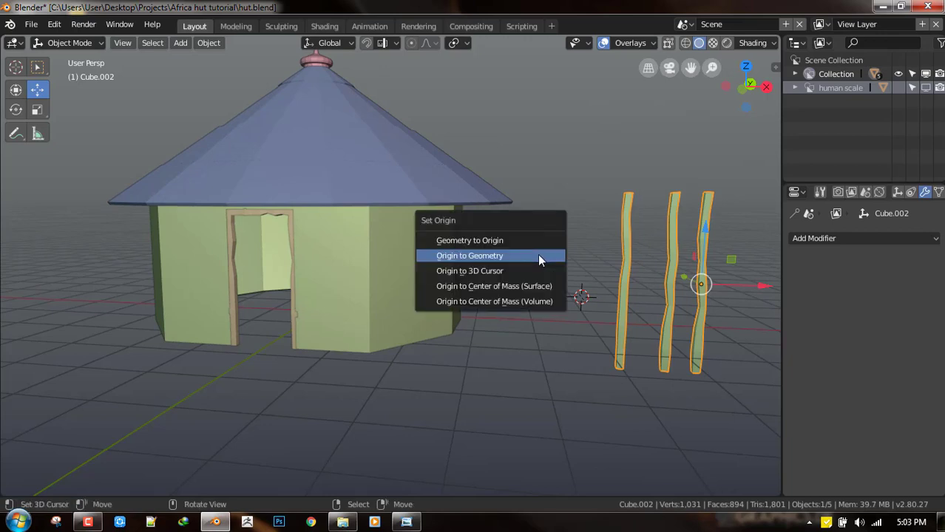
pyautogui.click(538, 253)
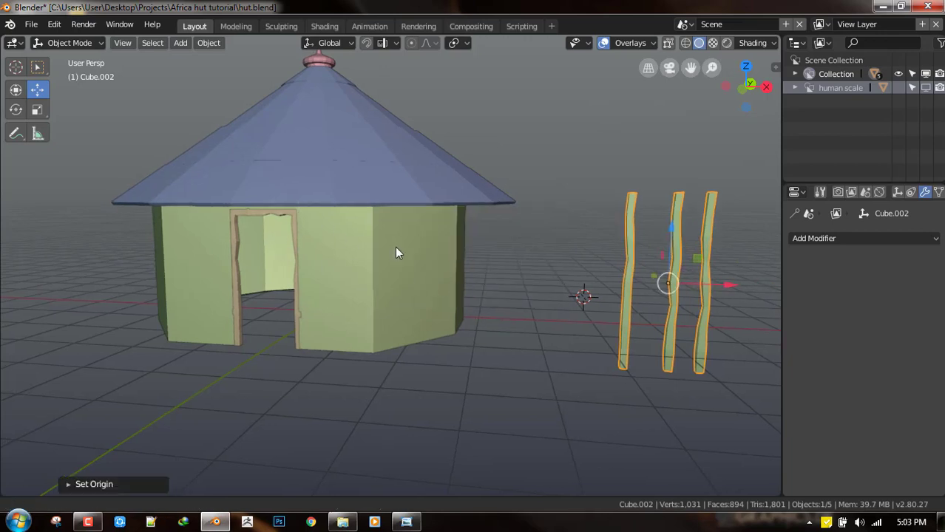
# Step: Set the wall cylinder's origin to its geometry and collapse its Solidify modifier settings
pyautogui.moveTo(397, 252); pyautogui.dragTo(336, 237, button='middle')
pyautogui.click(542, 298)
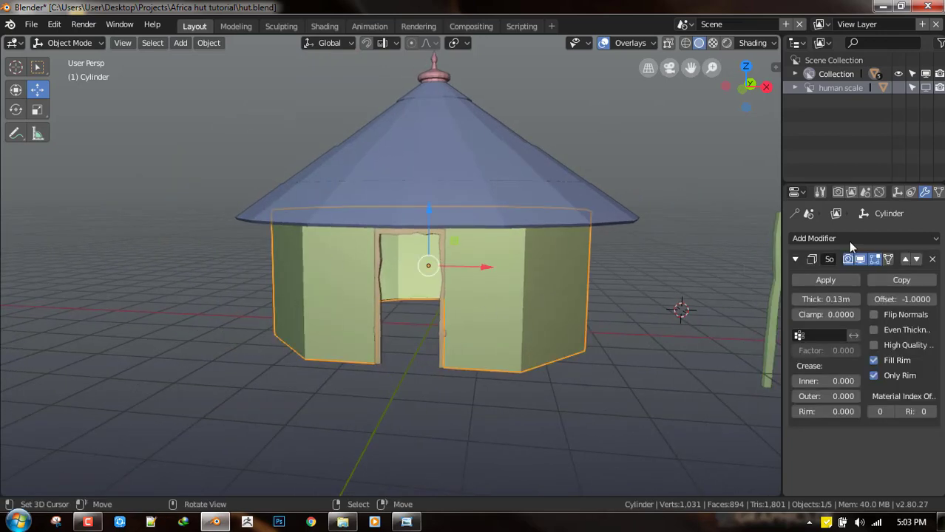
pyautogui.click(794, 259)
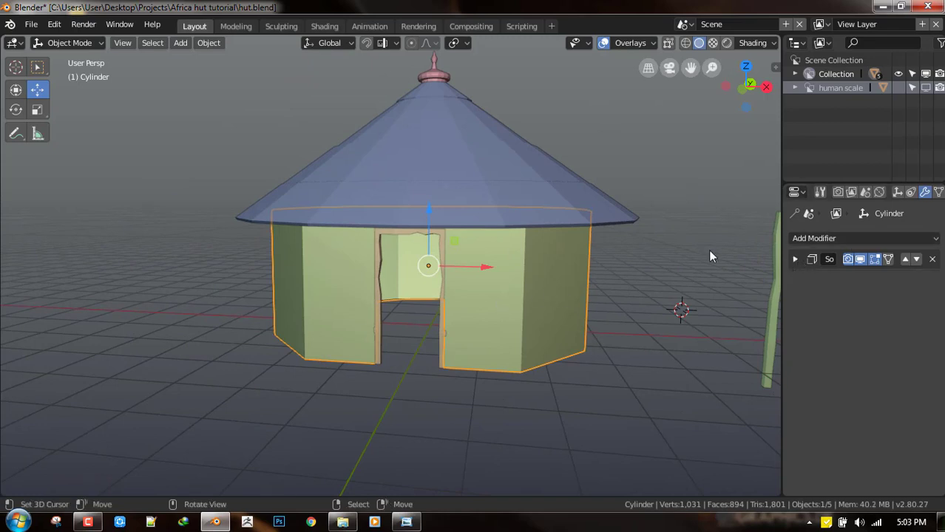
pyautogui.click(766, 333)
pyautogui.click(518, 295)
pyautogui.press('q')
pyautogui.click(646, 207)
pyautogui.click(645, 204)
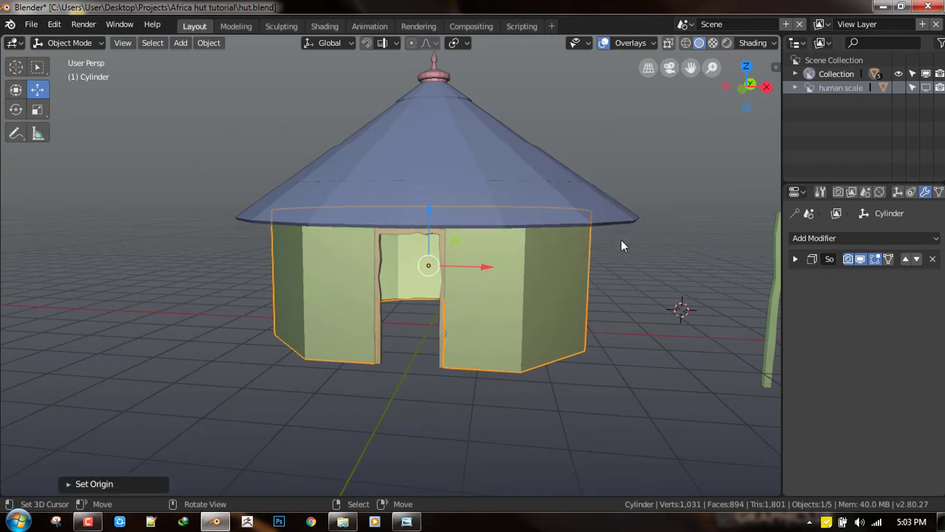
# Step: Add a Mirror modifier on the X axis to the joined poles, using the wall Cylinder as mirror object
pyautogui.keyDown('shift'); pyautogui.moveTo(756, 313); pyautogui.dragTo(695, 313, button='middle'); pyautogui.keyUp('shift')
pyautogui.click(691, 310)
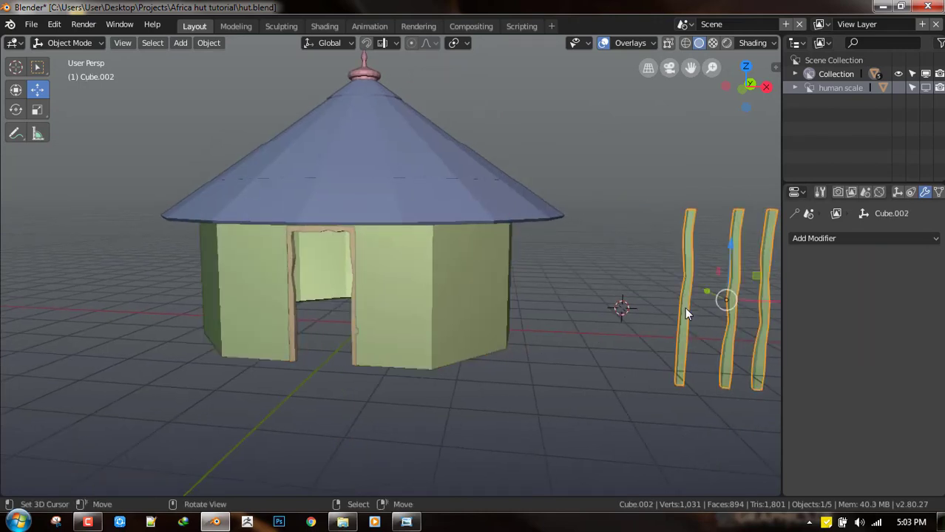
pyautogui.click(846, 241)
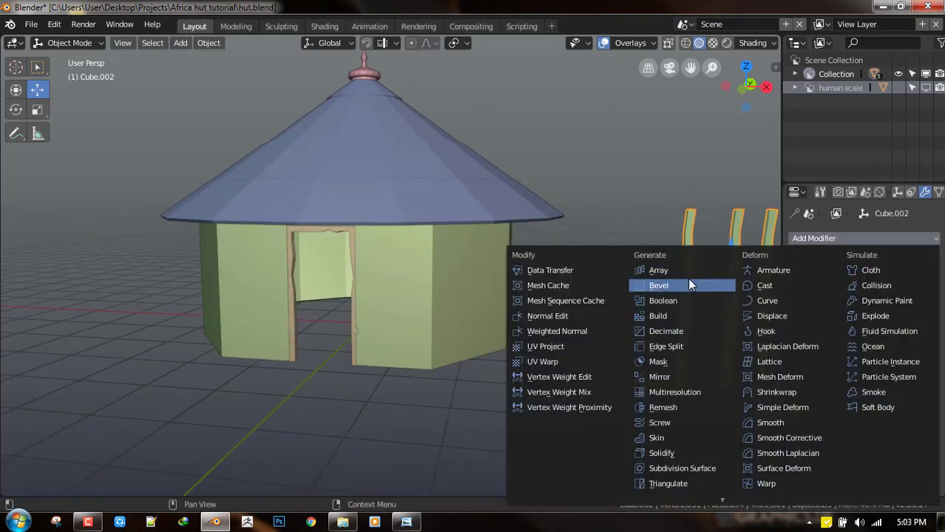
pyautogui.click(672, 376)
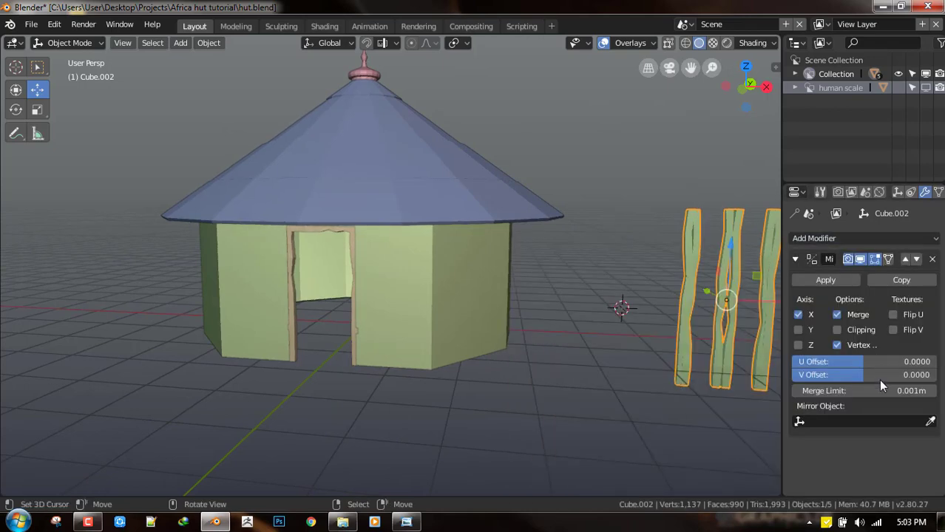
pyautogui.click(930, 421)
pyautogui.click(410, 293)
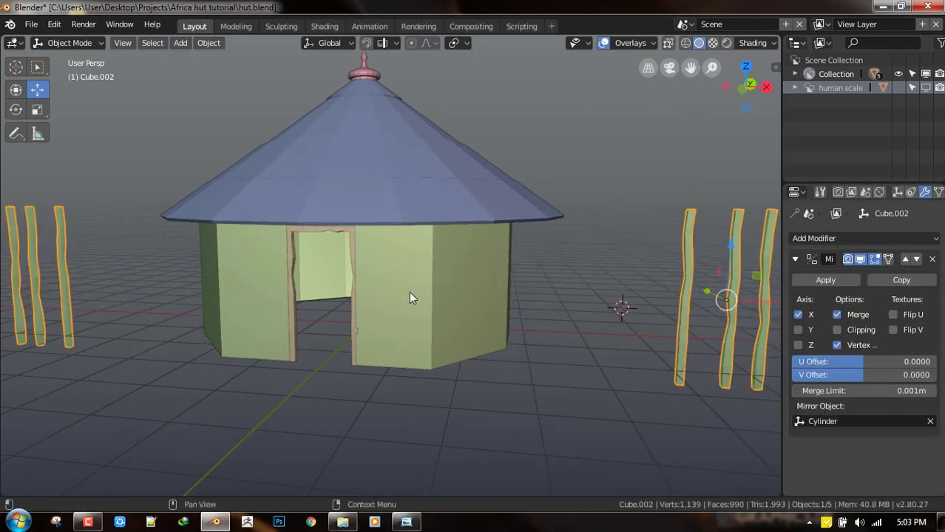
# Step: Select the whole spare pole nearest the hut in Edit Mode and move it about -3.6 m along X to the hut's front
pyautogui.scroll(-1, 409, 294)
pyautogui.scroll(-3, 738, 223)
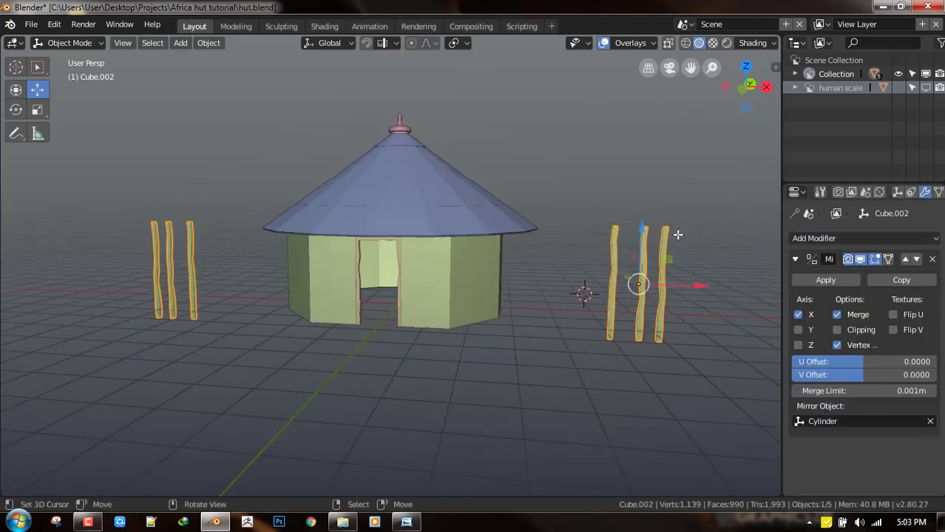
pyautogui.press('Tab')
pyautogui.click(613, 247)
pyautogui.hotkey('ctrl', 'l')
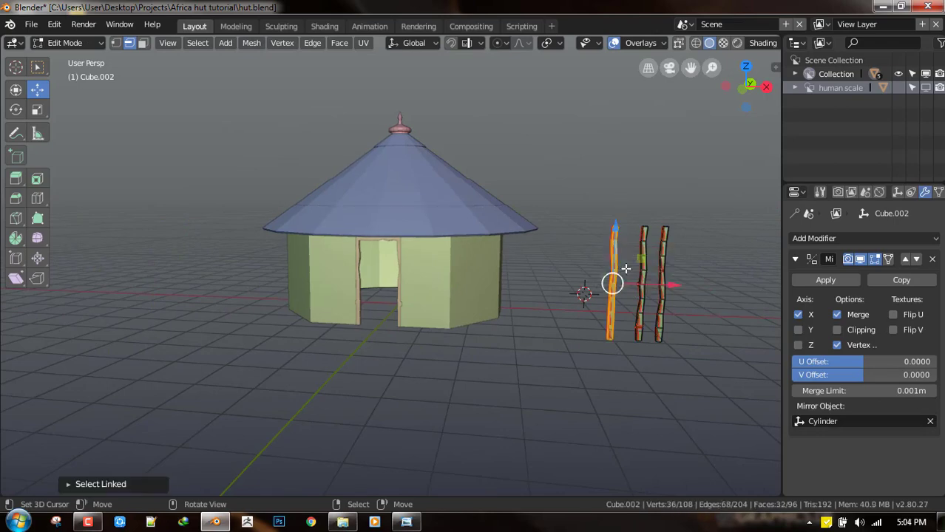
pyautogui.press('Tab')
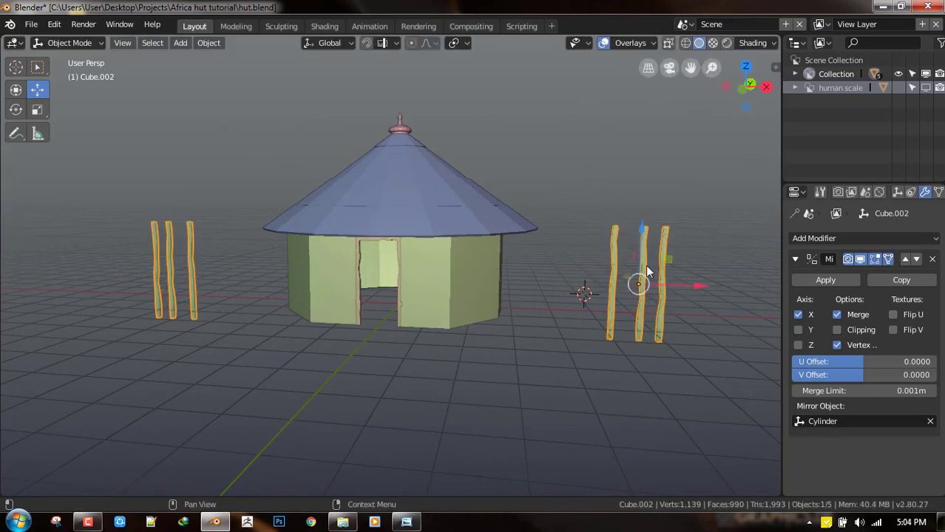
pyautogui.press('Tab')
pyautogui.scroll(1, 657, 267)
pyautogui.press('g')
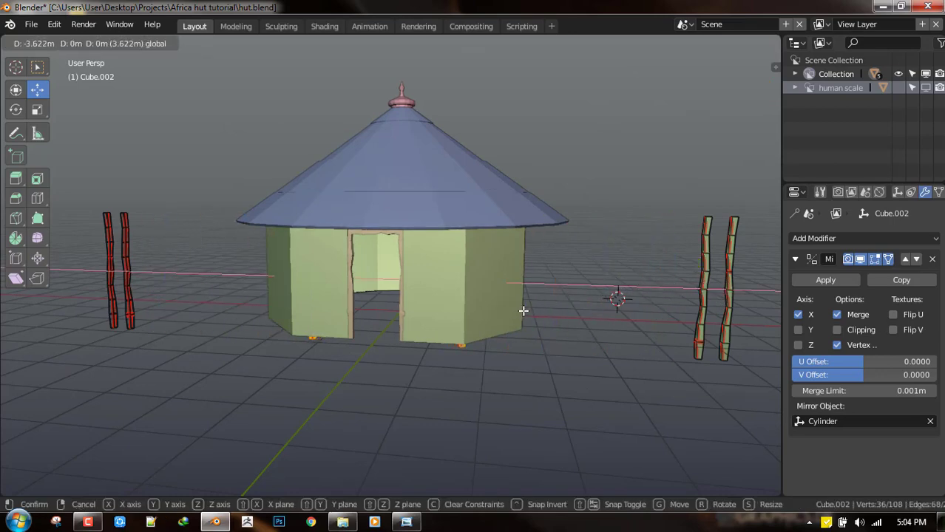
pyautogui.moveTo(524, 311); pyautogui.dragTo(523, 312)
# Step: Hide the hut's roof in Object Mode and select the mirrored poles object again
pyautogui.moveTo(473, 325); pyautogui.dragTo(399, 344, button='middle')
pyautogui.scroll(3, 437, 331)
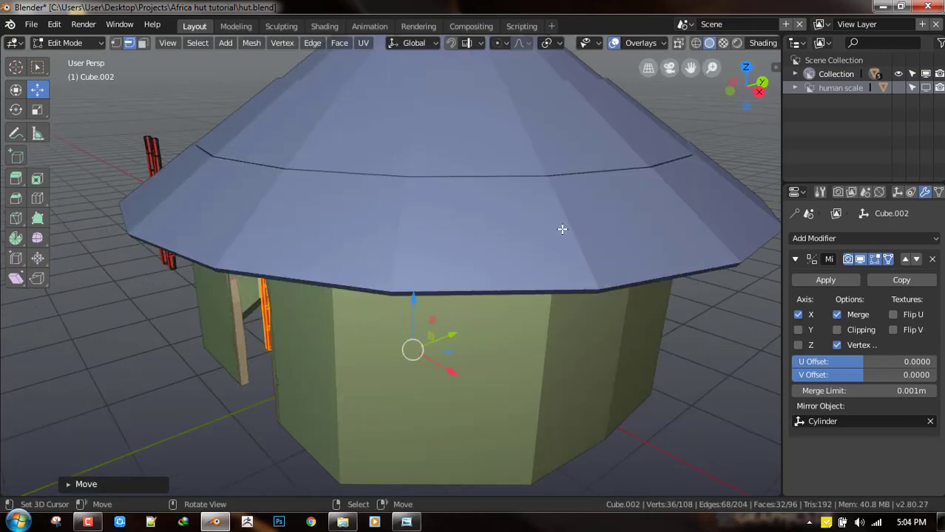
pyautogui.press('z')
pyautogui.press('Escape')
pyautogui.press('Tab')
pyautogui.click(686, 252)
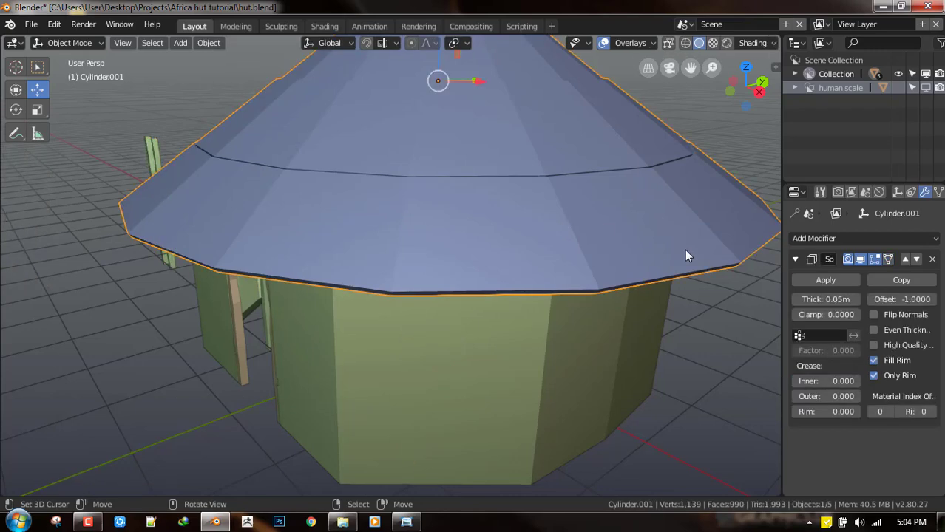
pyautogui.press('Delete')
pyautogui.click(415, 230)
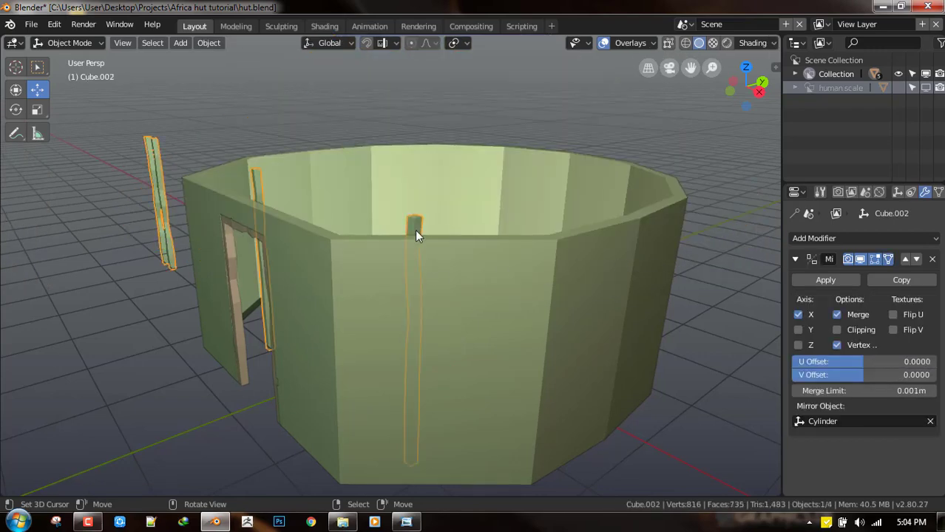
# Step: In top view, move the selected pole in Edit Mode onto the front corner of the wall
pyautogui.scroll(-3, 437, 241)
pyautogui.press('`')
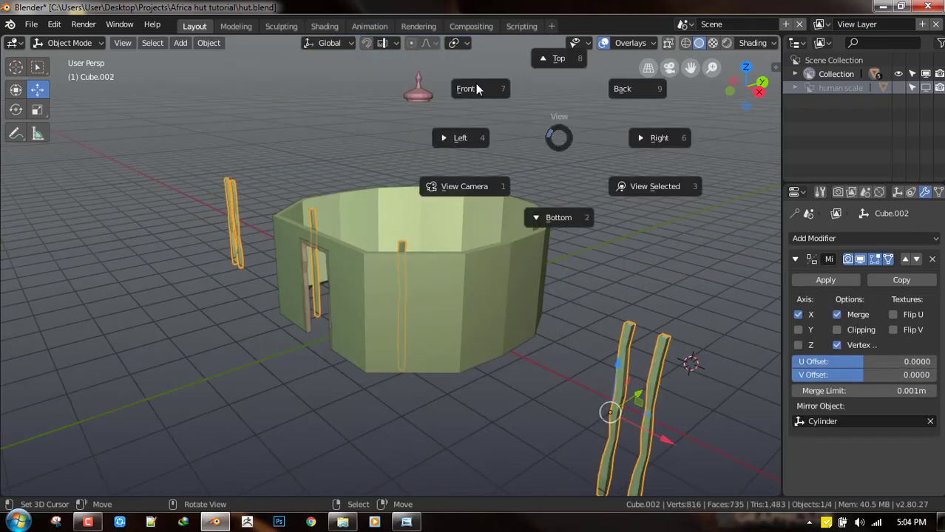
pyautogui.click(566, 68)
pyautogui.keyDown('shift'); pyautogui.moveTo(495, 287); pyautogui.dragTo(521, 232, button='middle'); pyautogui.keyUp('shift')
pyautogui.scroll(3, 521, 232)
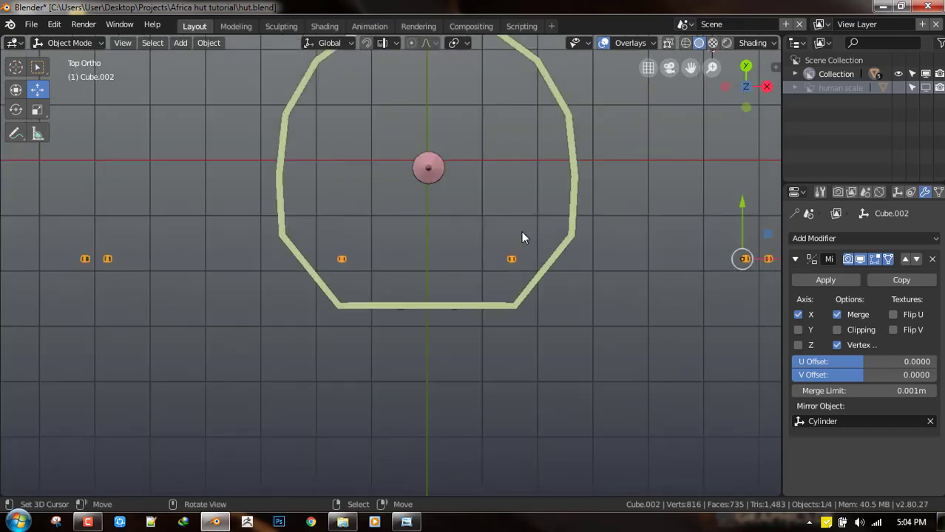
pyautogui.press('Tab')
pyautogui.press('g')
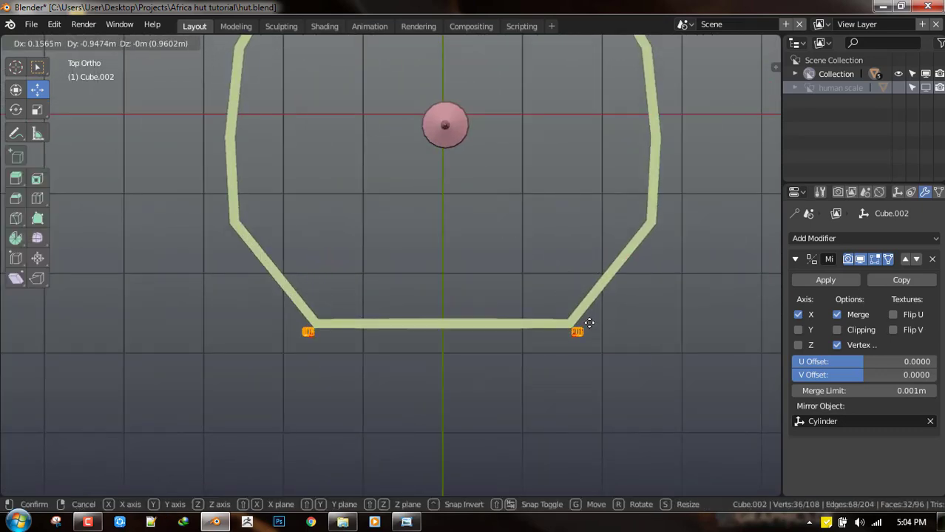
pyautogui.click(588, 318)
# Step: Switch to wireframe shading and rotate the front corner pole to follow the angle of the wall corner
pyautogui.press('z')
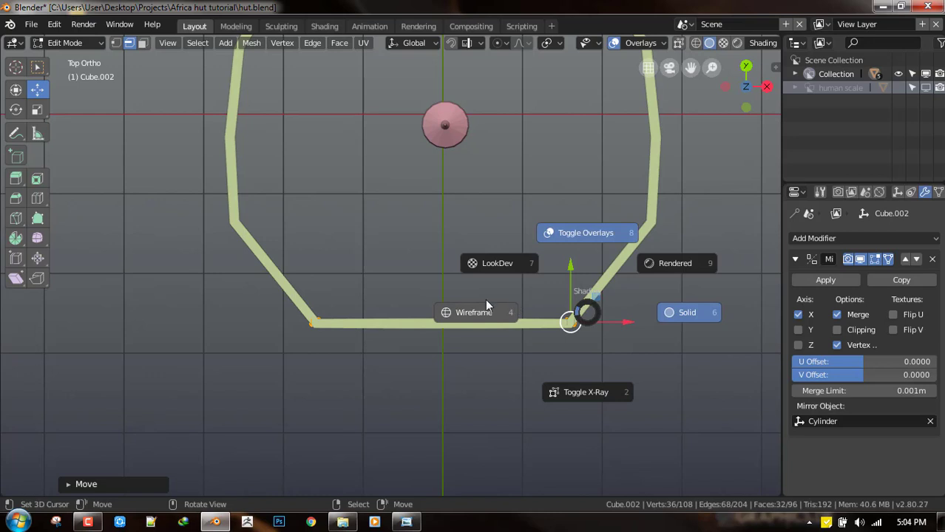
pyautogui.click(485, 298)
pyautogui.keyDown('shift'); pyautogui.moveTo(544, 274); pyautogui.dragTo(574, 253, button='middle'); pyautogui.keyUp('shift')
pyautogui.scroll(2, 574, 253)
pyautogui.press('r')
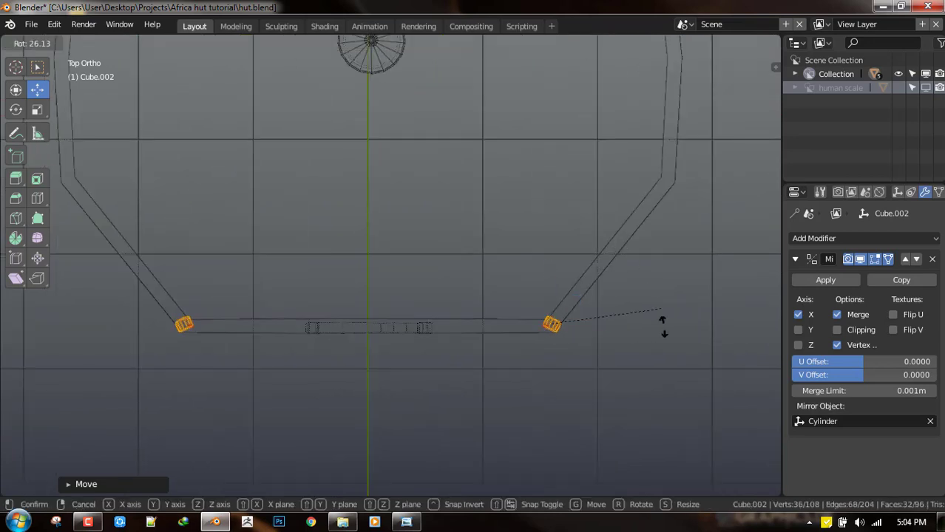
pyautogui.click(653, 381)
# Step: Select the whole nearer spare pole and move it about -3.1 m in X and 0.45 m in Y onto the wall's second corner
pyautogui.keyDown('shift'); pyautogui.moveTo(422, 303); pyautogui.dragTo(359, 310, button='middle'); pyautogui.keyUp('shift')
pyautogui.scroll(-3, 621, 230)
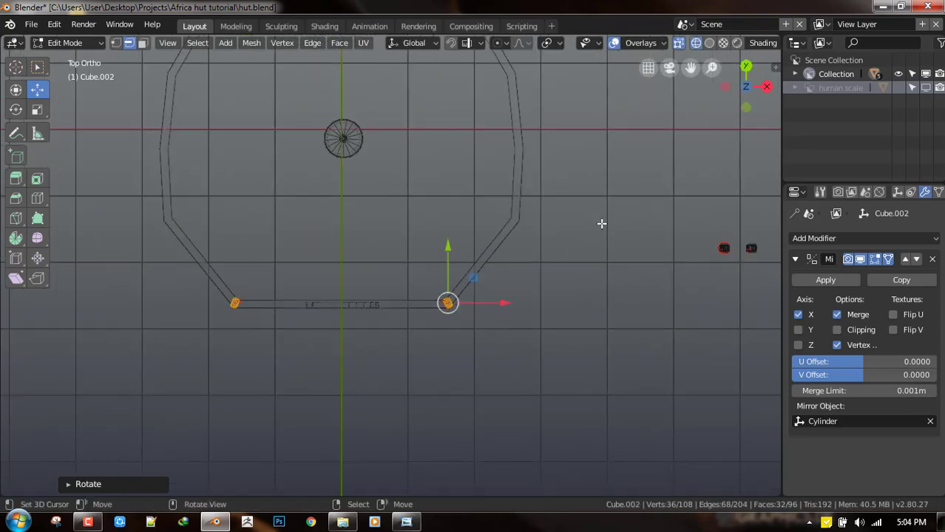
pyautogui.keyDown('shift'); pyautogui.moveTo(687, 280); pyautogui.dragTo(681, 282, button='middle'); pyautogui.keyUp('shift')
pyautogui.press('a')
pyautogui.rightClick(718, 254)
pyautogui.press('l')
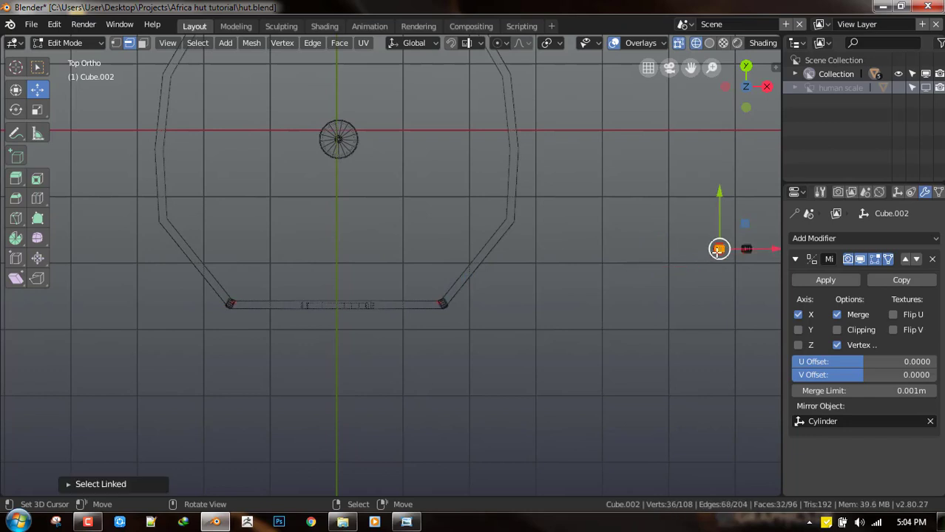
pyautogui.press('g')
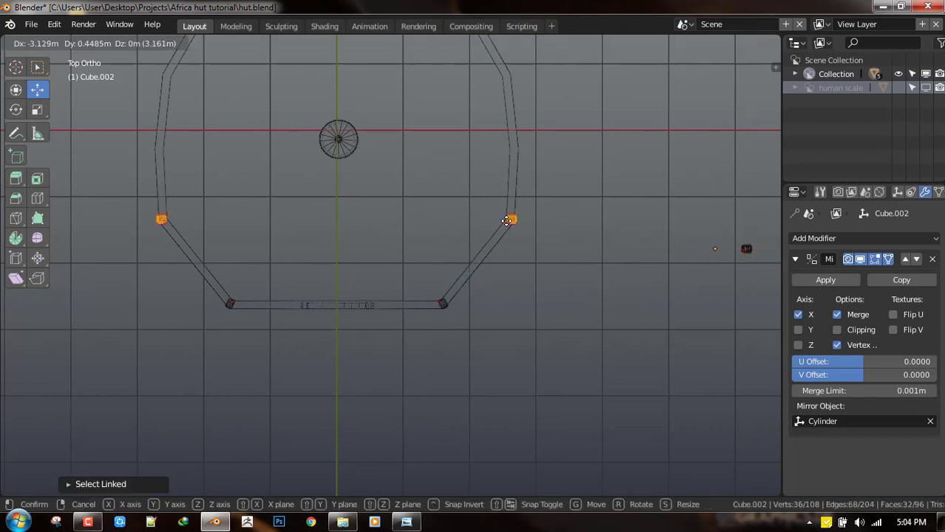
pyautogui.click(507, 220)
# Step: Rotate the pole at the wall's second corner by about -79 degrees and leave Edit Mode
pyautogui.press('r')
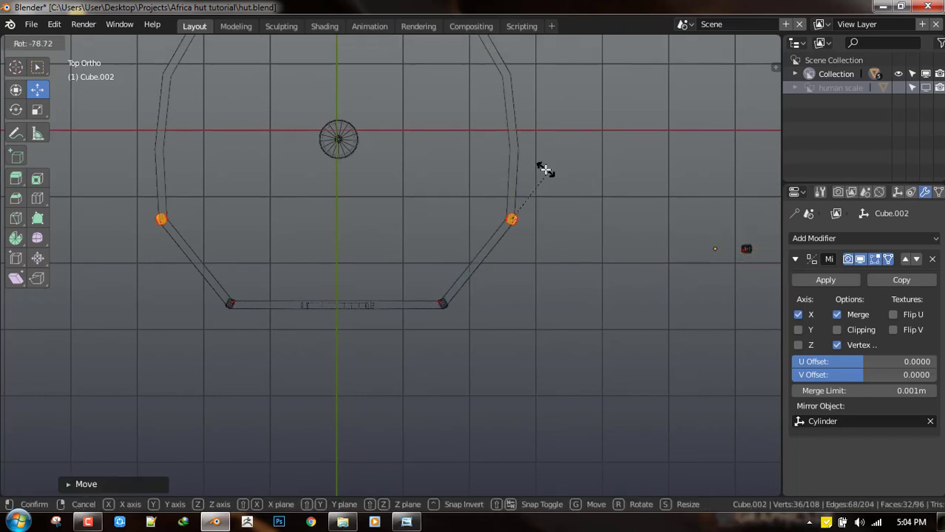
pyautogui.click(545, 169)
pyautogui.press('Tab')
pyautogui.keyDown('shift'); pyautogui.moveTo(602, 205); pyautogui.dragTo(554, 255, button='middle'); pyautogui.keyUp('shift')
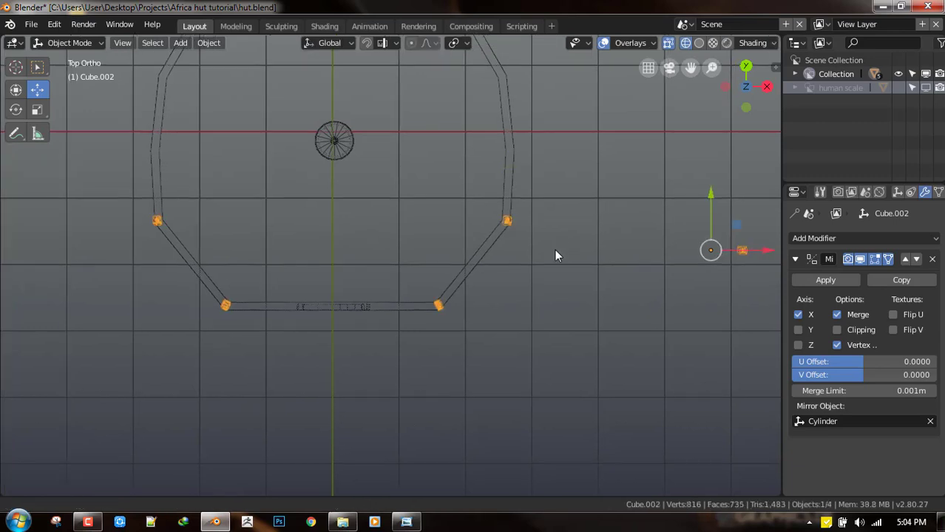
# Step: Select only the last spare pole in Edit Mode and move it onto the rear side corner of the wall
pyautogui.press('Tab')
pyautogui.keyDown('shift'); pyautogui.moveTo(621, 304); pyautogui.dragTo(568, 319, button='middle'); pyautogui.keyUp('shift')
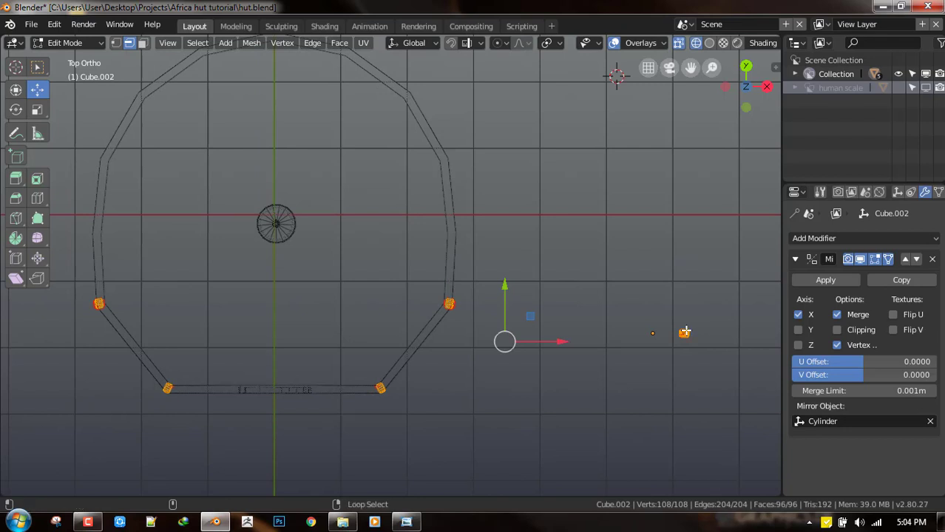
pyautogui.hotkey('alt', 'a')
pyautogui.press('l')
pyautogui.moveTo(684, 332); pyautogui.dragTo(445, 157)
pyautogui.keyDown('shift'); pyautogui.moveTo(446, 157); pyautogui.dragTo(495, 267, button='middle'); pyautogui.keyUp('shift')
# Step: Duplicate the front corner pole onto the next free rear corner, and duplicate that copy onto the following rear corner
pyautogui.hotkey('alt', 'a')
pyautogui.press('l')
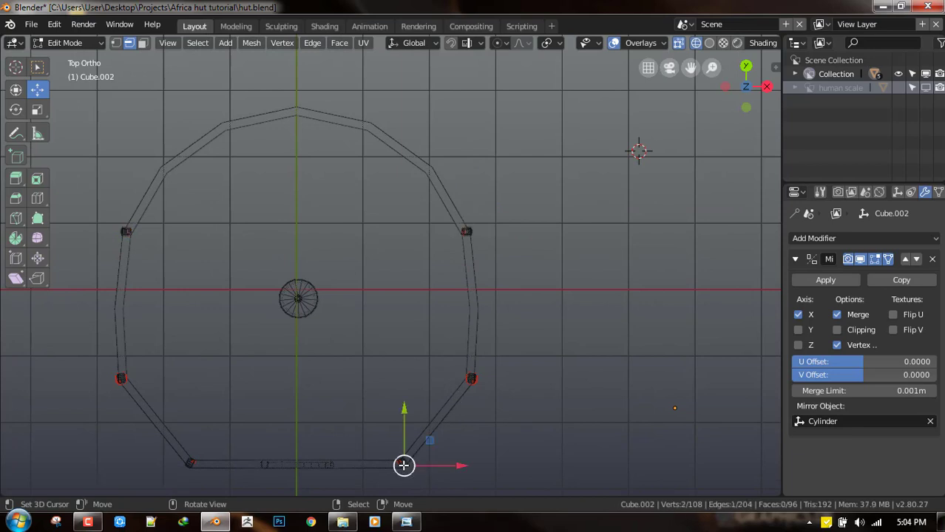
pyautogui.press('g')
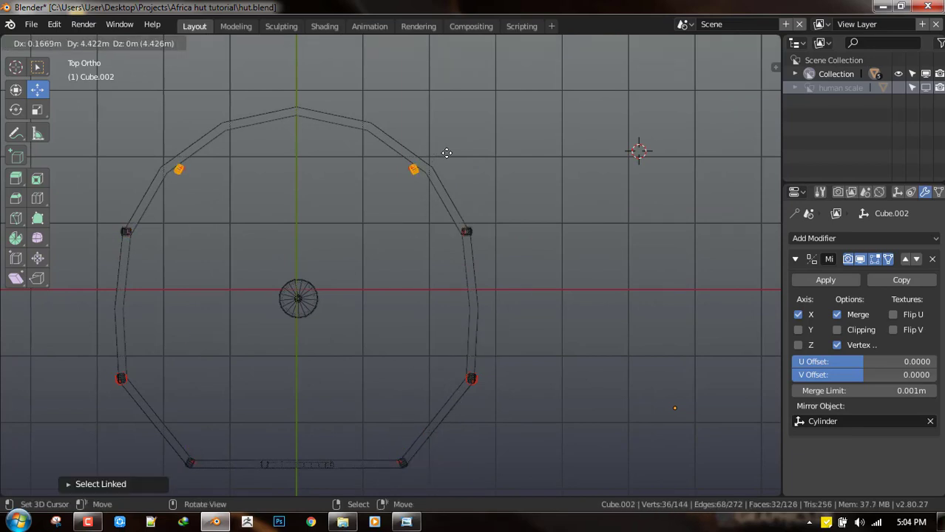
pyautogui.click(448, 152)
pyautogui.hotkey('shift', 'd')
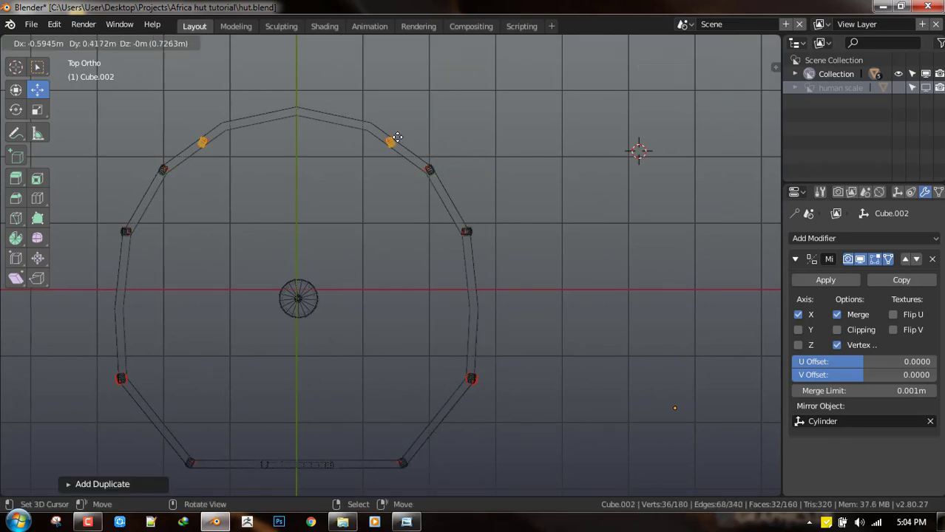
pyautogui.click(389, 136)
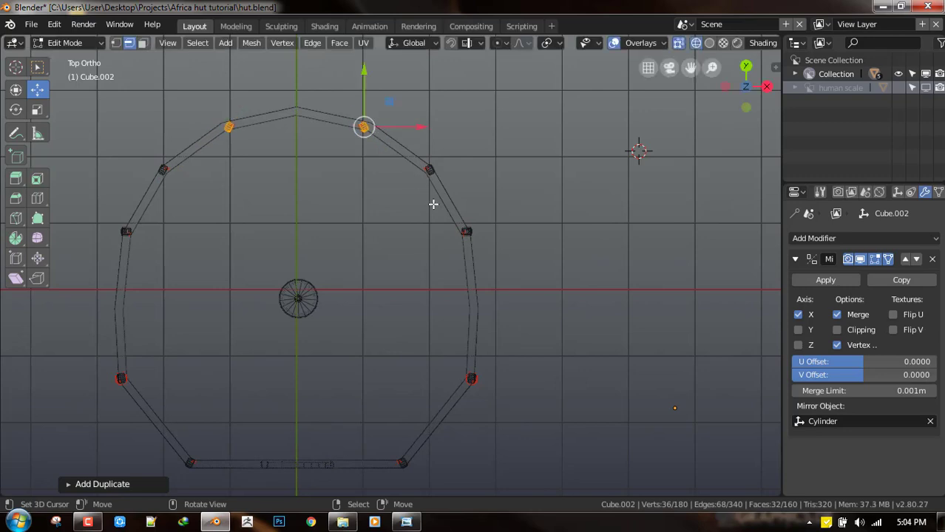
# Step: Duplicate the rear side corner pole onto the empty corner at the widest part of the wall
pyautogui.press('l')
pyautogui.click(467, 232)
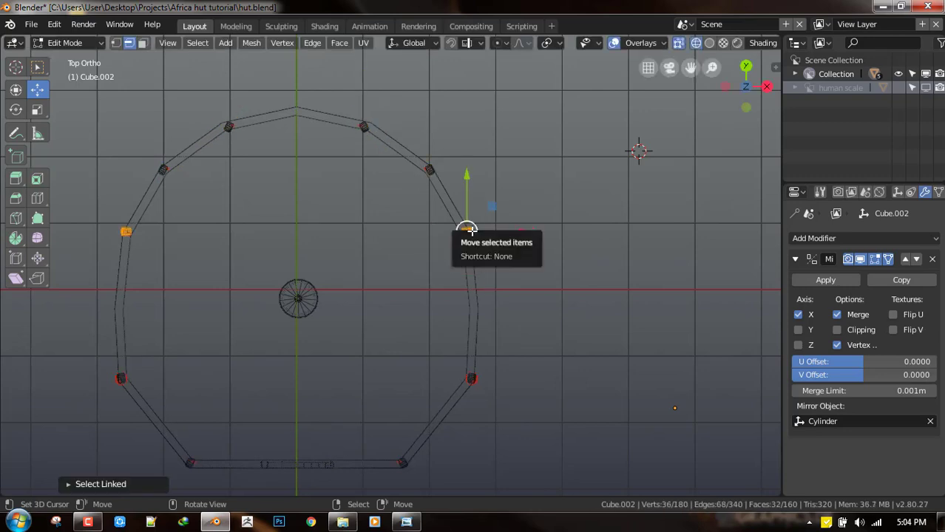
pyautogui.hotkey('shift', 'd')
pyautogui.click(480, 306)
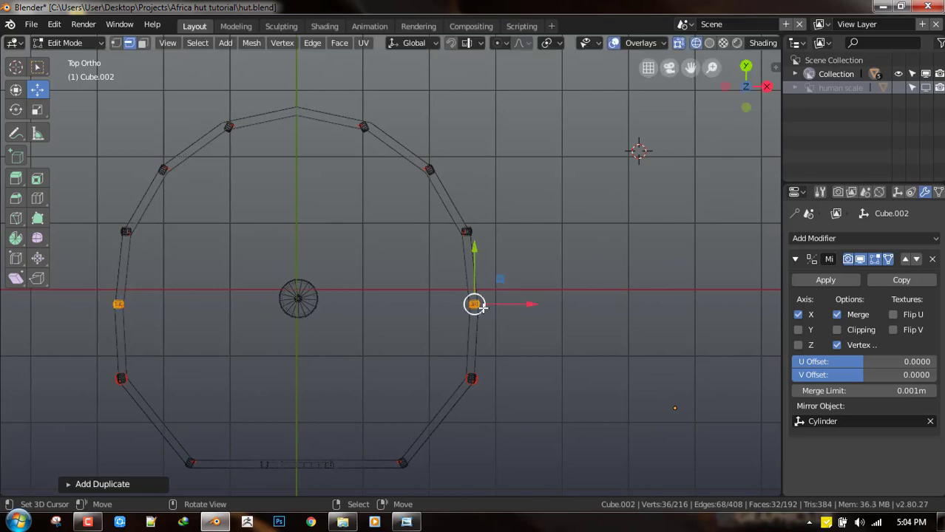
# Step: Return to Object Mode with solid shading, deselect everything and unhide the hut's roof
pyautogui.press('Tab')
pyautogui.moveTo(477, 334)
pyautogui.mouseDown(button='middle')
pyautogui.moveTo(466, 232)
pyautogui.moveTo(514, 224)
pyautogui.mouseUp(button='middle')
pyautogui.press('z')
pyautogui.click(570, 233)
pyautogui.press('a')
pyautogui.hotkey('alt', 'a')
pyautogui.moveTo(499, 283); pyautogui.dragTo(549, 274, button='middle')
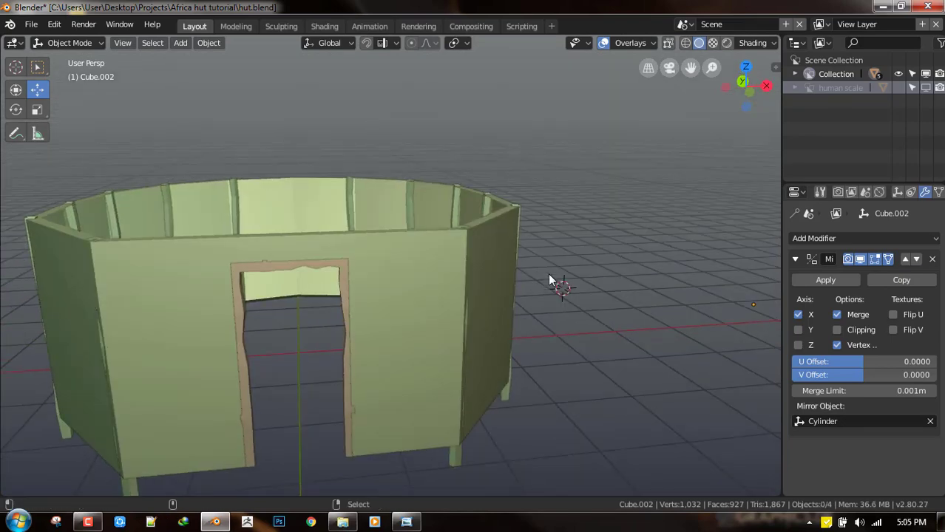
pyautogui.hotkey('alt', 'h')
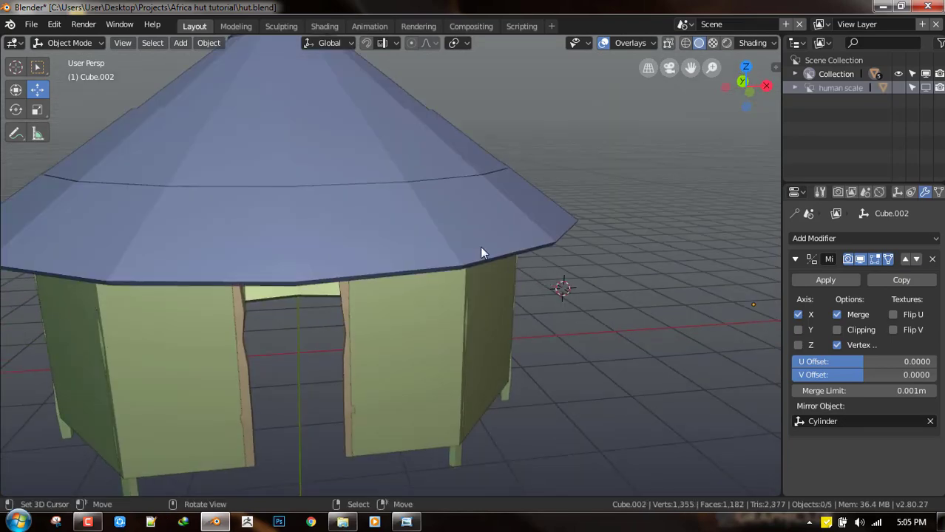
pyautogui.moveTo(480, 246); pyautogui.dragTo(544, 253, button='middle')
# Step: Switch to front view, select the mirrored poles object and enter Edit Mode
pyautogui.press('`')
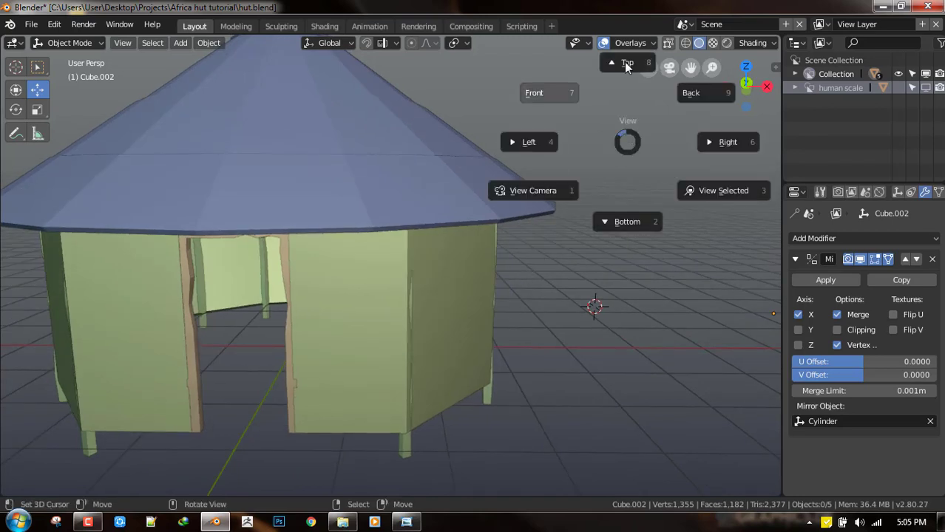
pyautogui.click(544, 97)
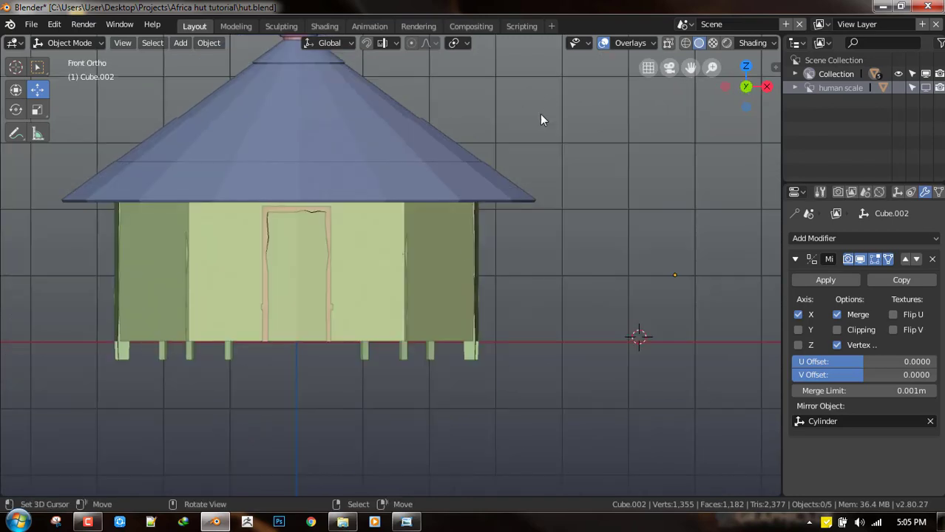
pyautogui.keyDown('shift'); pyautogui.moveTo(474, 369); pyautogui.dragTo(544, 273, button='middle'); pyautogui.keyUp('shift')
pyautogui.rightClick(548, 263)
pyautogui.scroll(2, 548, 263)
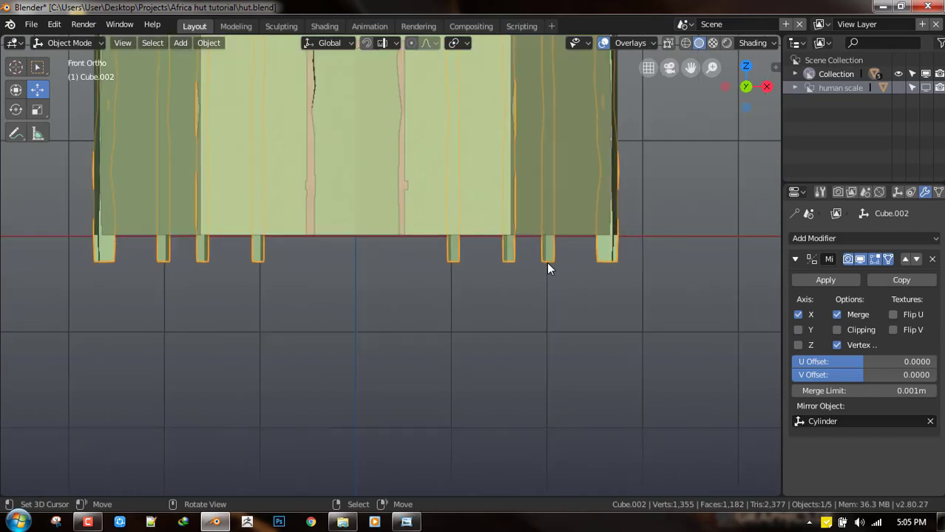
pyautogui.press('Tab')
# Step: Switch to wireframe shading with overlays turned off and return to Edit Mode on the poles
pyautogui.hotkey('ctrl', 'Tab')
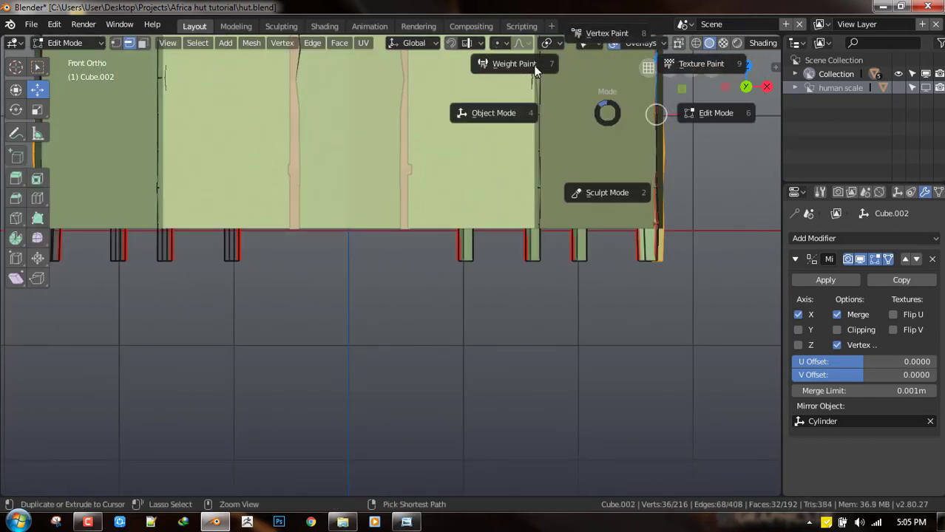
pyautogui.click(517, 64)
pyautogui.press('z')
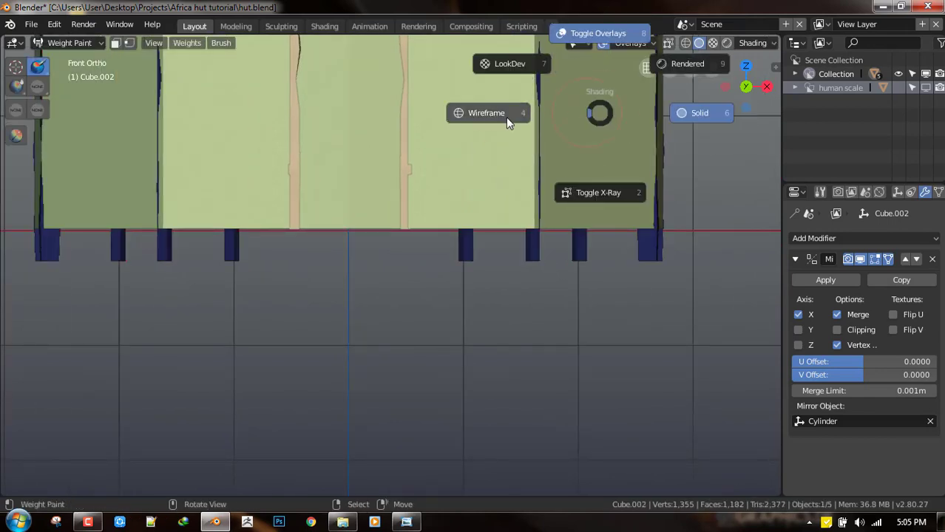
pyautogui.click(507, 121)
pyautogui.keyDown('shift'); pyautogui.moveTo(577, 246); pyautogui.dragTo(530, 246, button='middle'); pyautogui.keyUp('shift')
pyautogui.press('z')
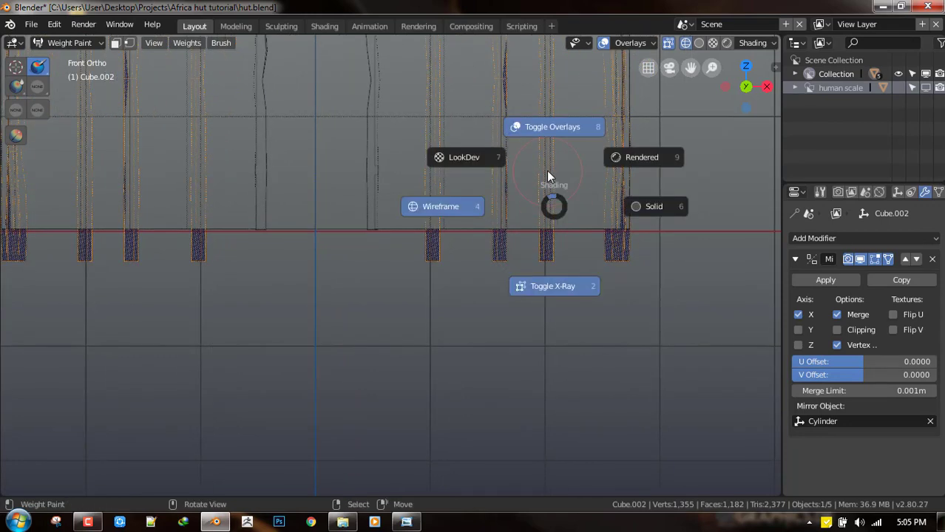
pyautogui.press('8')
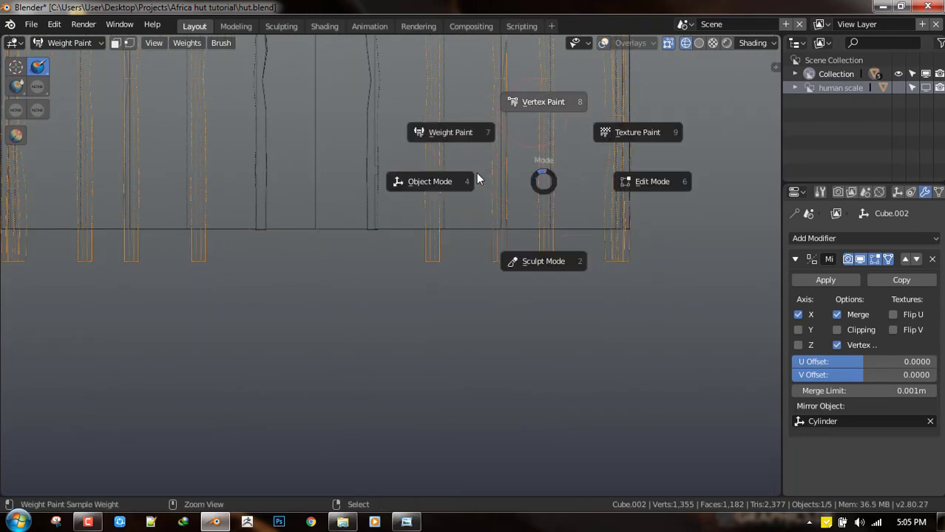
pyautogui.click(624, 190)
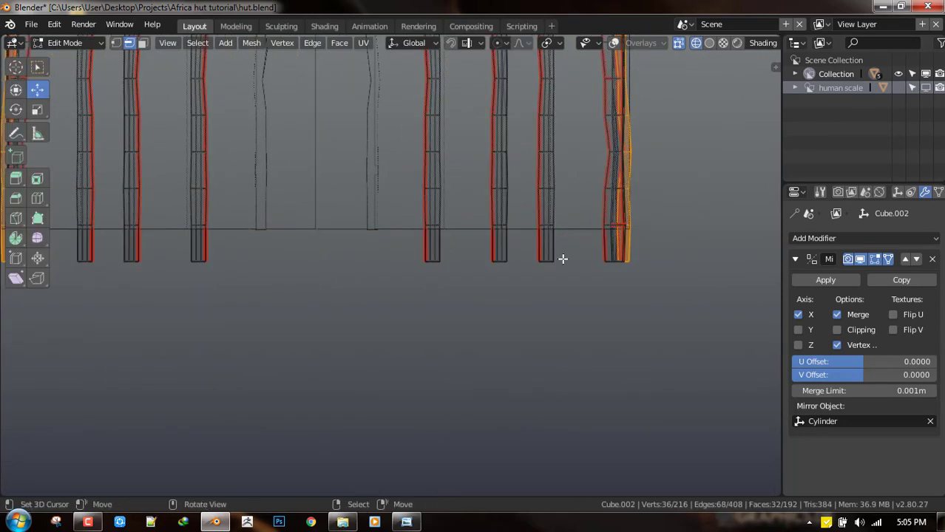
# Step: Box-select the bottom ends of all poles, raise them along Z to the wall's base and leave Edit Mode
pyautogui.keyDown('shift'); pyautogui.moveTo(563, 257); pyautogui.dragTo(505, 274, button='middle'); pyautogui.keyUp('shift')
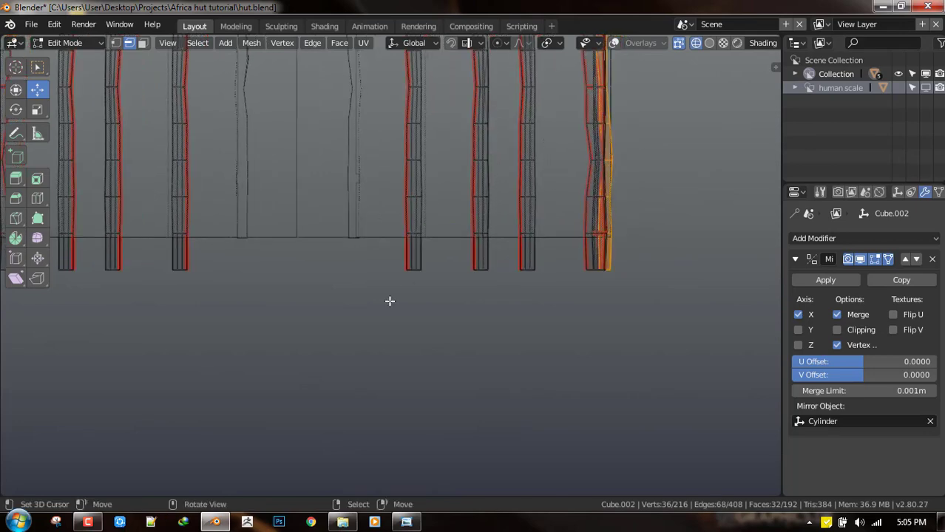
pyautogui.hotkey('alt', 'a')
pyautogui.scroll(-3, 405, 281)
pyautogui.press('b')
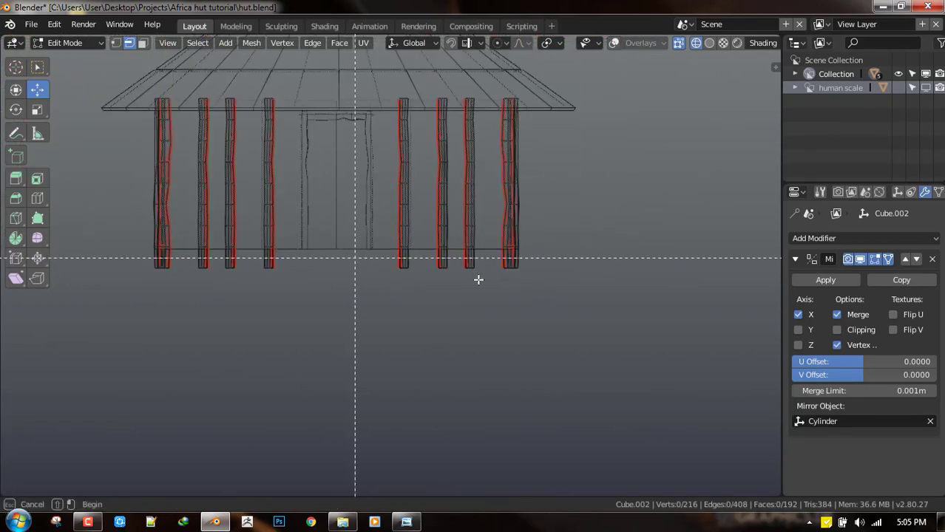
pyautogui.moveTo(355, 258); pyautogui.dragTo(586, 295)
pyautogui.scroll(2, 537, 237)
pyautogui.hotkey('shift', 'space')
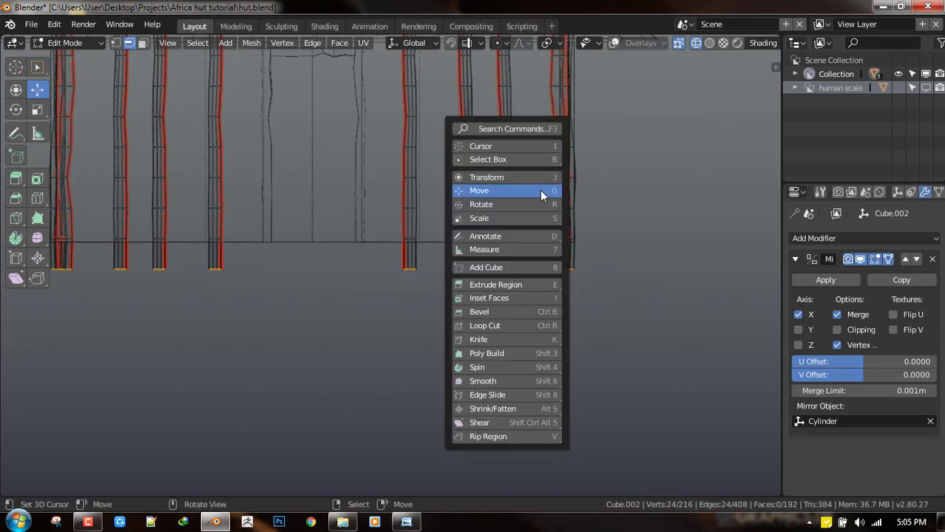
pyautogui.click(531, 192)
pyautogui.scroll(-4, 490, 241)
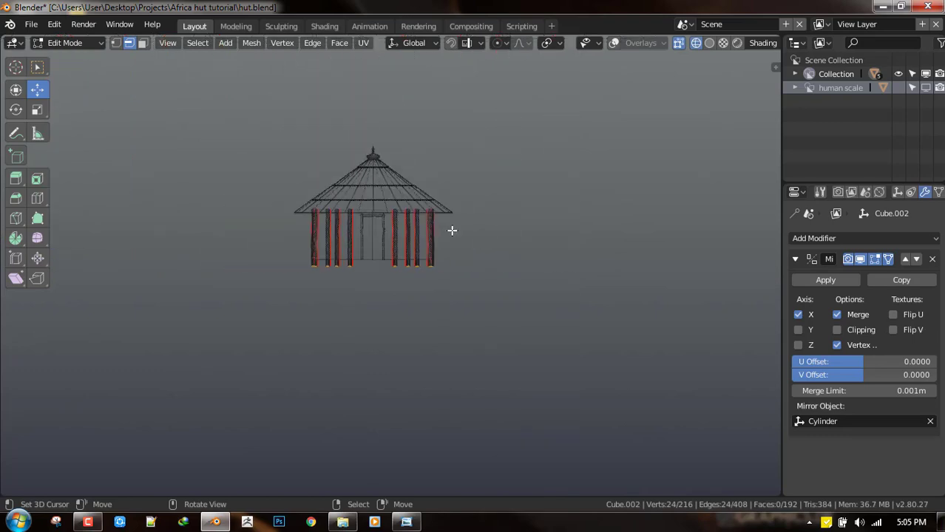
pyautogui.scroll(4, 522, 258)
pyautogui.press('g')
pyautogui.press('z')
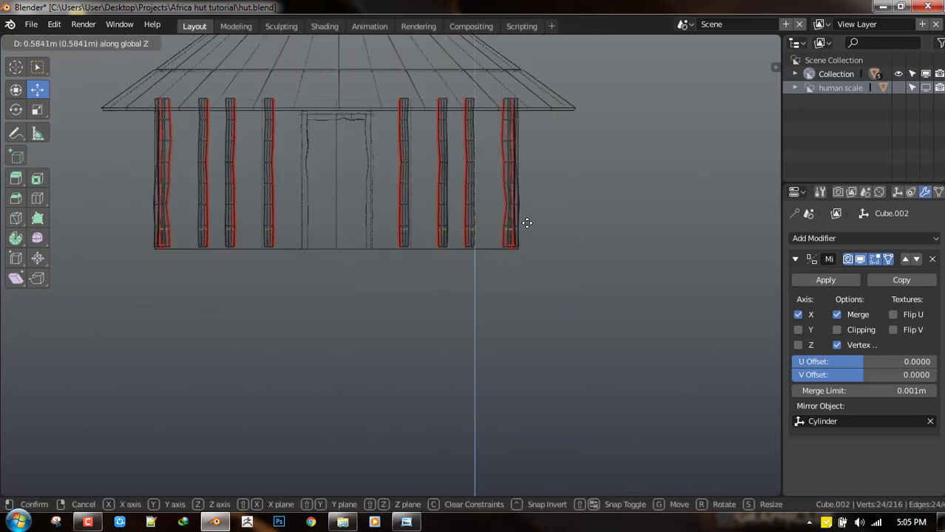
pyautogui.click(528, 235)
pyautogui.press('Tab')
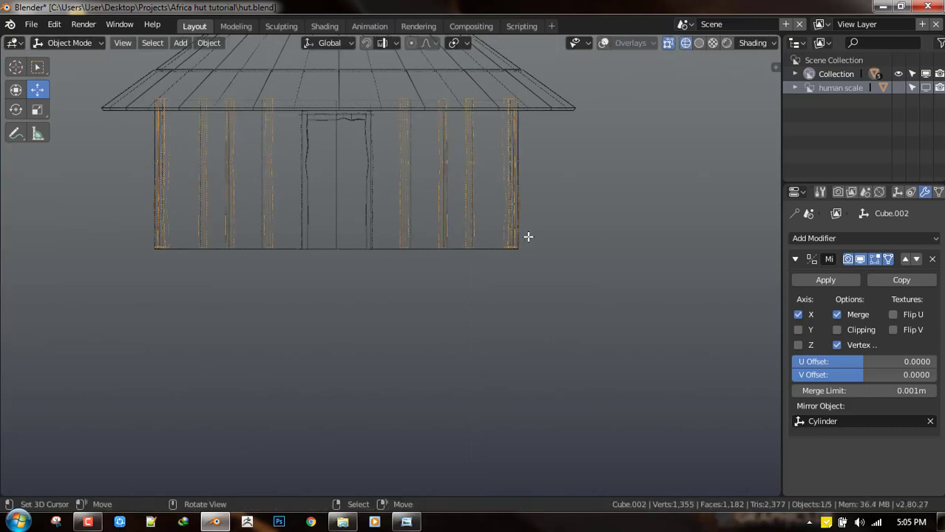
# Step: Switch the viewport back to solid shading and view the hut in perspective
pyautogui.scroll(-1, 527, 237)
pyautogui.press('z')
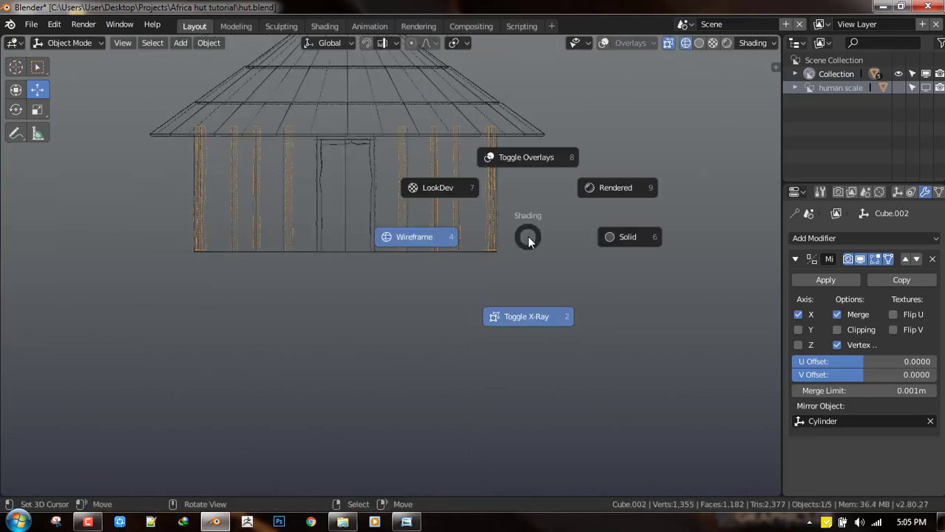
pyautogui.click(613, 237)
pyautogui.moveTo(606, 236)
pyautogui.mouseDown(button='middle')
pyautogui.moveTo(530, 257)
pyautogui.moveTo(537, 235)
pyautogui.mouseUp(button='middle')
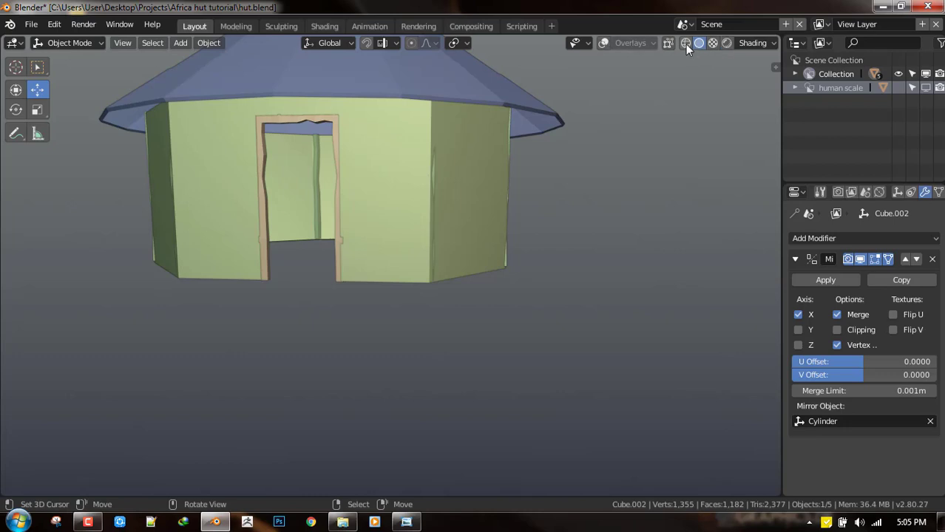
pyautogui.click(685, 43)
pyautogui.click(698, 43)
pyautogui.moveTo(681, 139); pyautogui.dragTo(601, 43, button='middle')
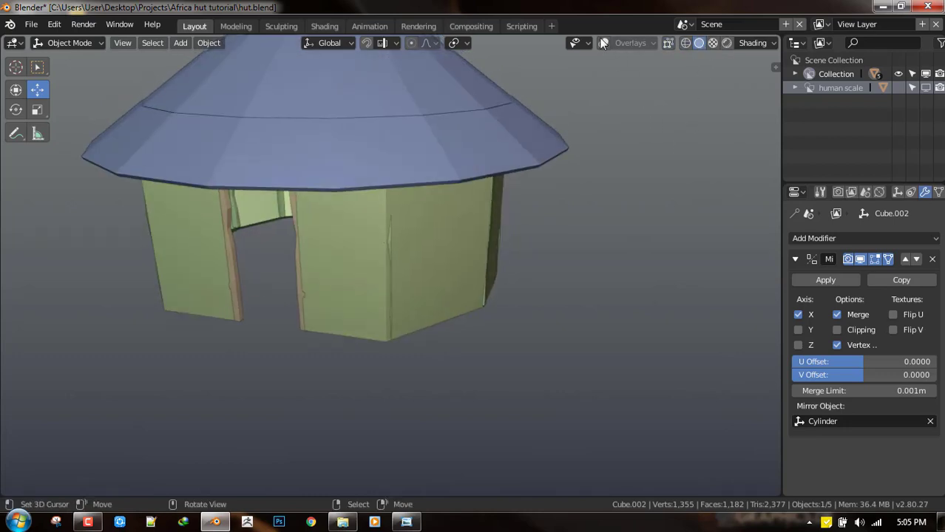
# Step: Turn the overlays back on, deselect everything and save the file
pyautogui.click(603, 43)
pyautogui.hotkey('alt', 'a')
pyautogui.moveTo(477, 230)
pyautogui.mouseDown(button='middle')
pyautogui.moveTo(521, 234)
pyautogui.moveTo(450, 244)
pyautogui.moveTo(516, 254)
pyautogui.moveTo(497, 230)
pyautogui.moveTo(480, 230)
pyautogui.mouseUp(button='middle')
pyautogui.hotkey('ctrl', 's')
# Step: Select the poles object and apply its Mirror modifier
pyautogui.scroll(4, 450, 244)
pyautogui.scroll(-6, 506, 295)
pyautogui.scroll(2, 518, 253)
pyautogui.scroll(-3, 517, 247)
pyautogui.moveTo(366, 264); pyautogui.dragTo(503, 251, button='middle')
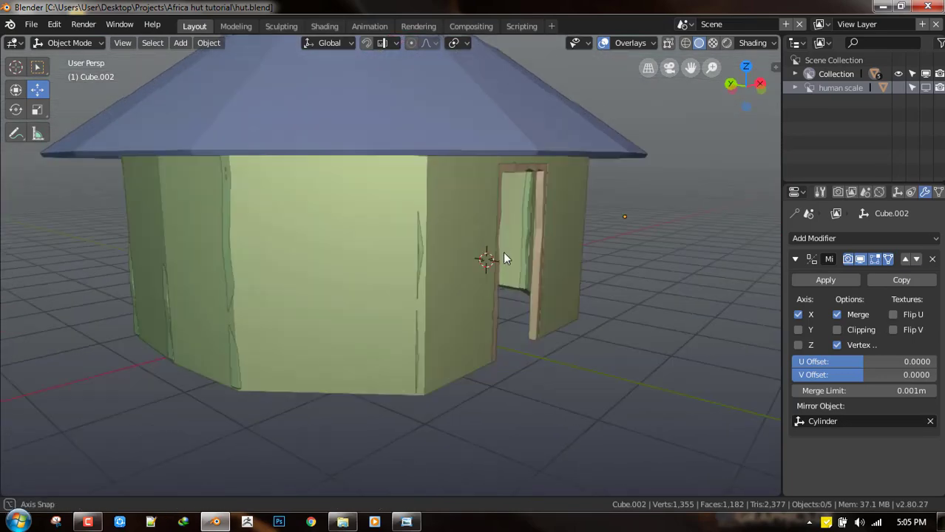
pyautogui.scroll(-4, 504, 250)
pyautogui.click(441, 306)
pyautogui.click(441, 306)
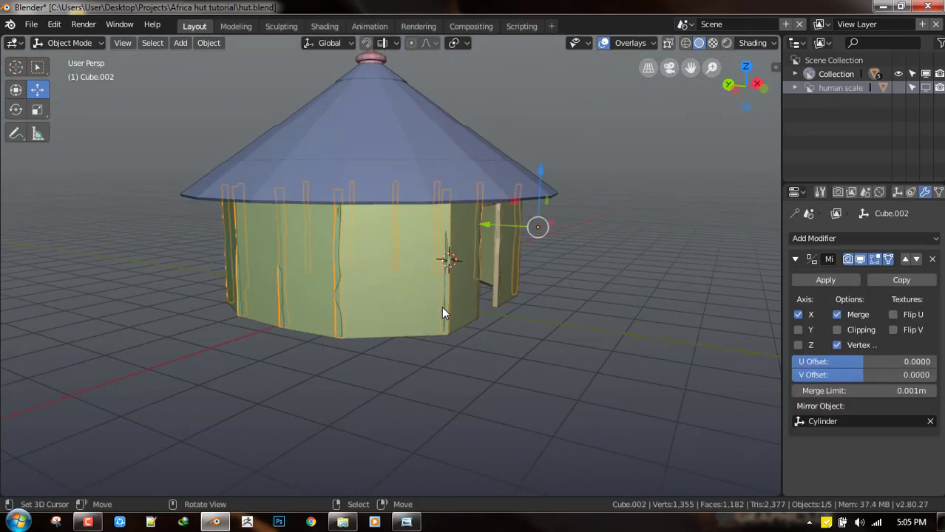
pyautogui.click(837, 283)
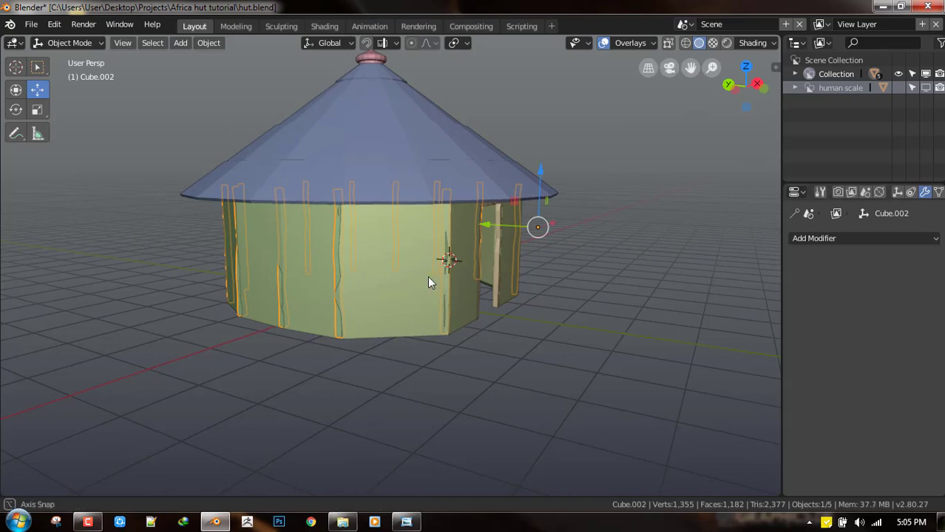
# Step: Select the wall cylinder and hide it to expose the full length of the poles
pyautogui.moveTo(428, 278); pyautogui.dragTo(366, 275, button='middle')
pyautogui.scroll(4, 449, 274)
pyautogui.press('Tab')
pyautogui.moveTo(405, 304); pyautogui.dragTo(446, 268, button='middle')
pyautogui.keyDown('alt'); pyautogui.click(446, 265); pyautogui.keyUp('alt')
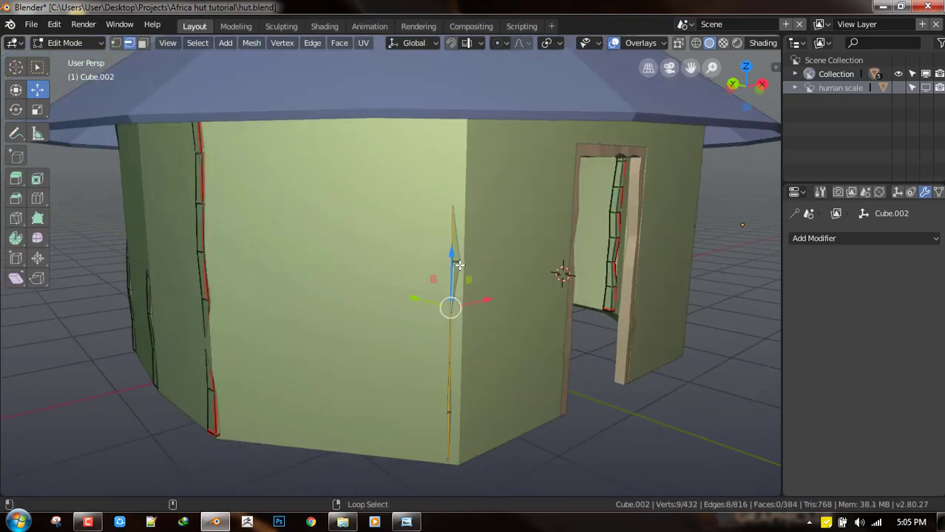
pyautogui.press('Tab')
pyautogui.click(518, 365)
pyautogui.press('h')
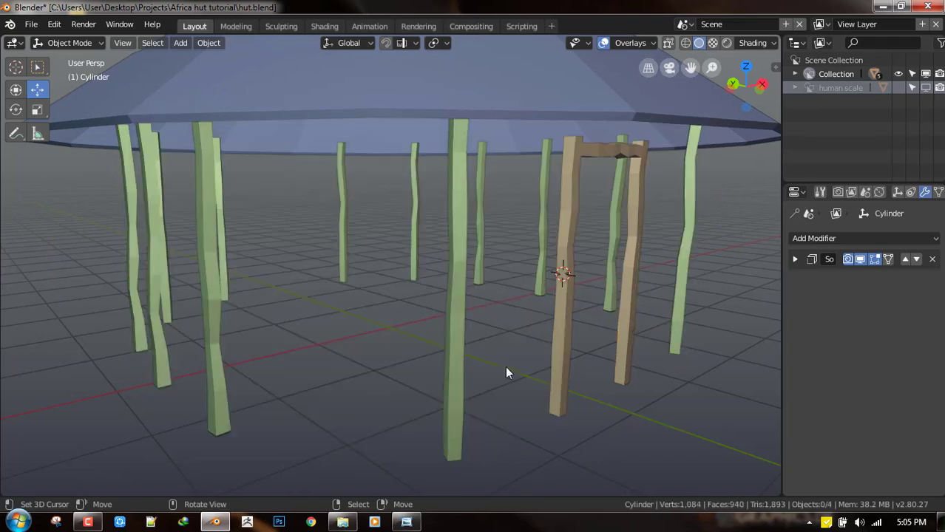
# Step: Select the middle edge loop of the pole beside the door frame in Edit Mode and shift it slightly to reshape the pole
pyautogui.click(444, 302)
pyautogui.press('Tab')
pyautogui.keyDown('alt'); pyautogui.click(453, 264); pyautogui.keyUp('alt')
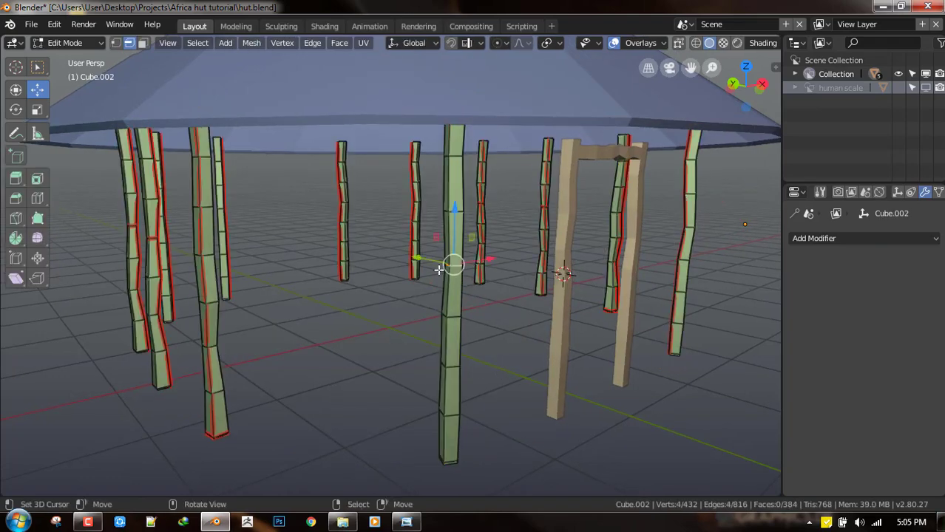
pyautogui.moveTo(474, 282); pyautogui.dragTo(669, 332, button='middle')
pyautogui.press('g')
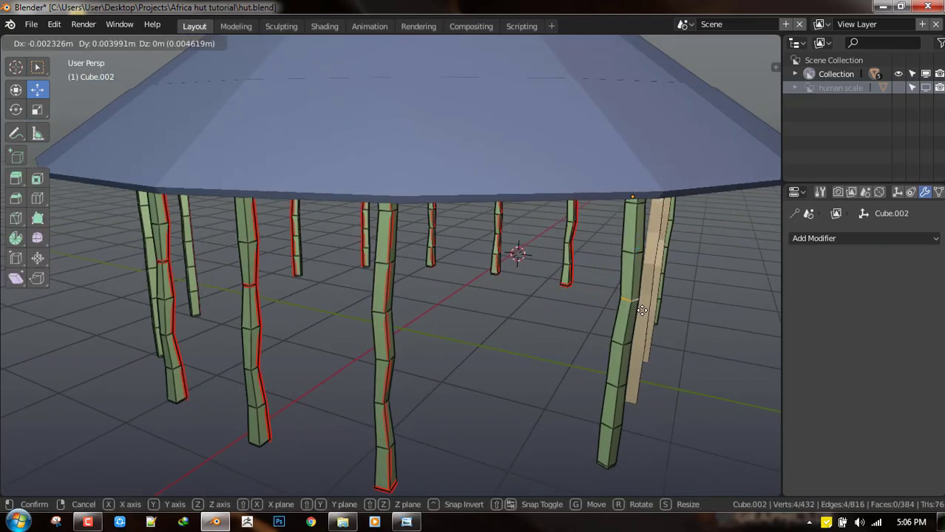
pyautogui.click(645, 313)
# Step: Select middle edge loops on other poles, shift them to vary the bends and leave Edit Mode
pyautogui.keyDown('alt'); pyautogui.rightClick(379, 313); pyautogui.keyUp('alt')
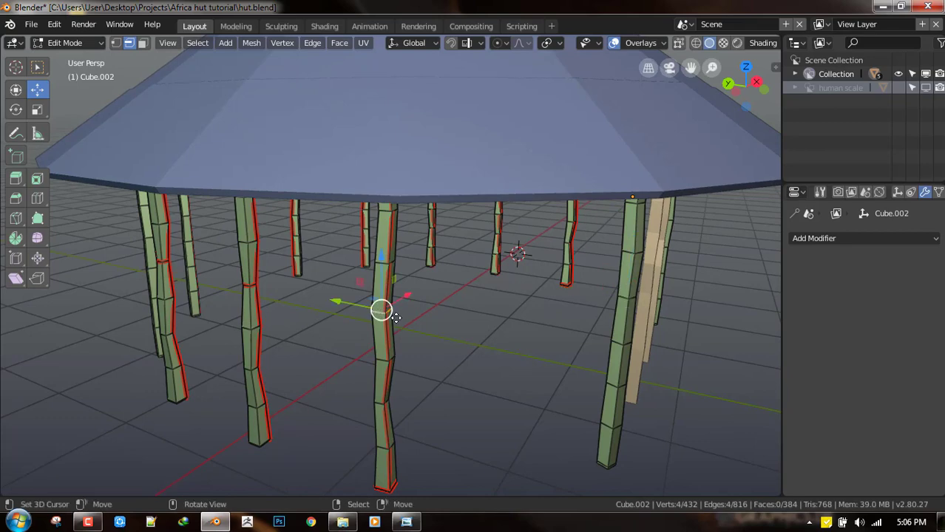
pyautogui.press('a')
pyautogui.moveTo(259, 326); pyautogui.dragTo(473, 290, button='middle')
pyautogui.hotkey('alt', 'a')
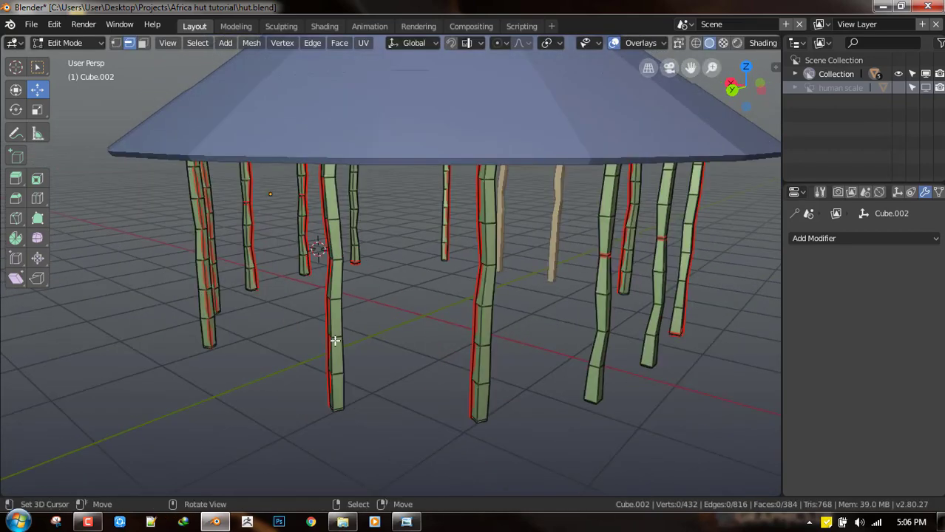
pyautogui.keyDown('alt'); pyautogui.rightClick(493, 263); pyautogui.keyUp('alt')
pyautogui.moveTo(462, 273); pyautogui.dragTo(456, 275)
pyautogui.press('Tab')
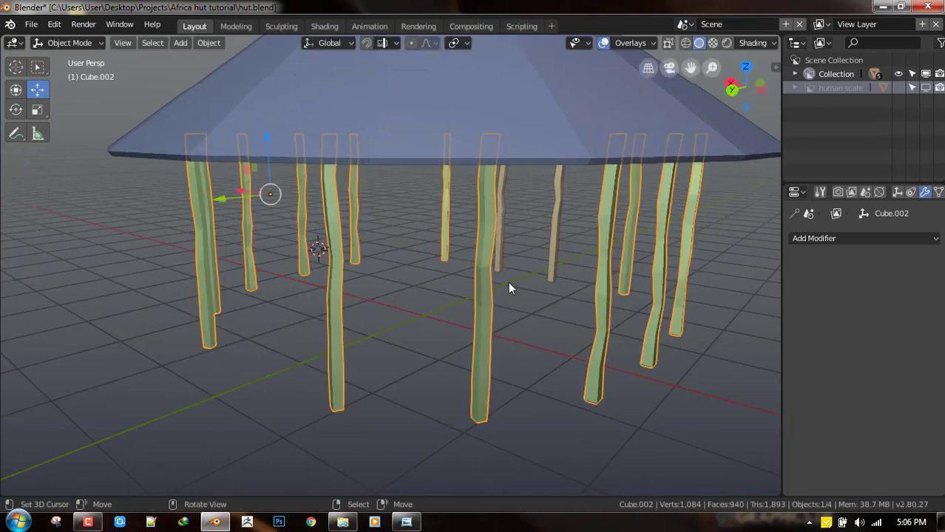
# Step: Reveal the hidden wall, isolate the poles object by hiding everything else and save the file
pyautogui.moveTo(508, 289); pyautogui.dragTo(461, 293, button='middle')
pyautogui.hotkey('alt', 'h')
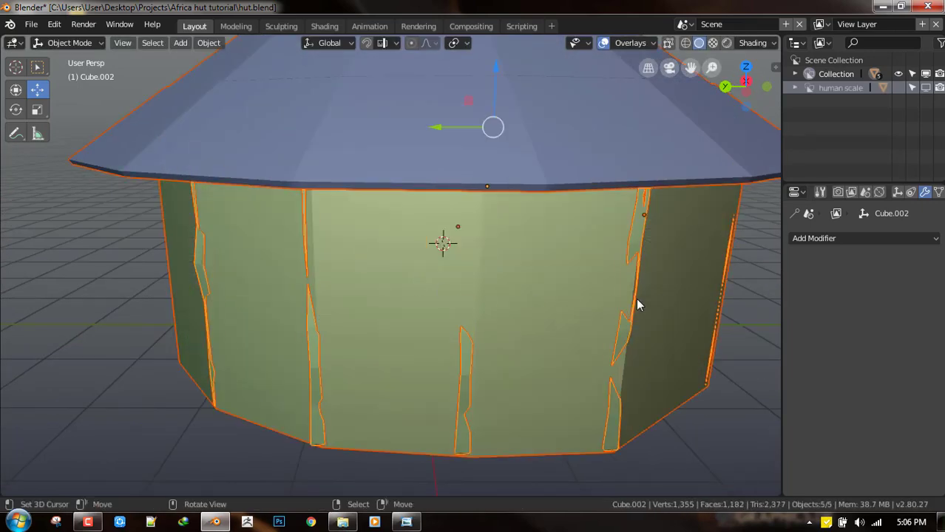
pyautogui.moveTo(637, 303); pyautogui.dragTo(625, 303, button='middle')
pyautogui.rightClick(388, 349)
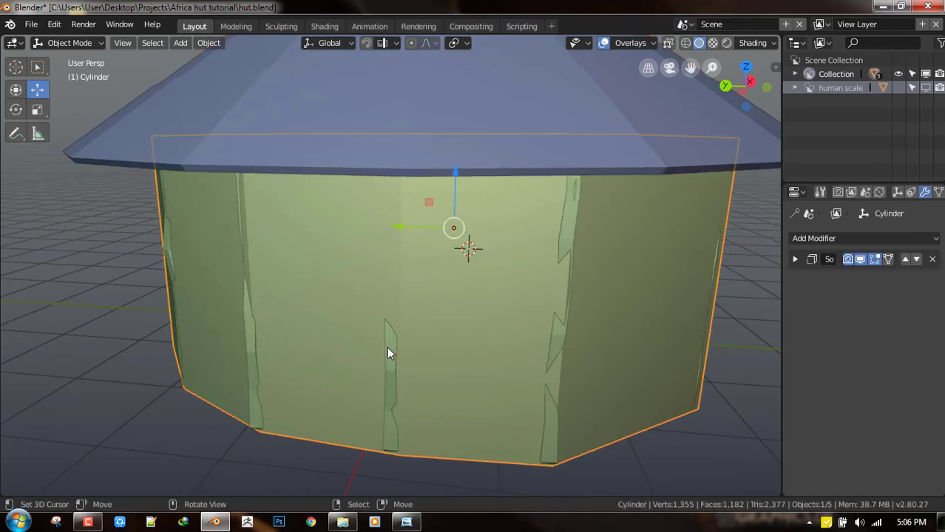
pyautogui.rightClick(388, 349)
pyautogui.hotkey('shift', 'h')
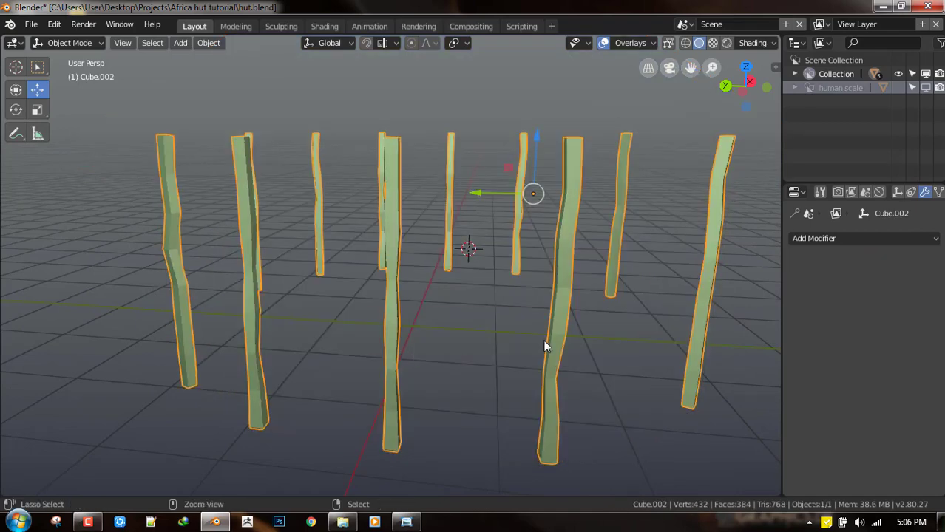
pyautogui.hotkey('ctrl', 's')
pyautogui.click(539, 337)
pyautogui.moveTo(539, 336); pyautogui.dragTo(493, 338, button='middle')
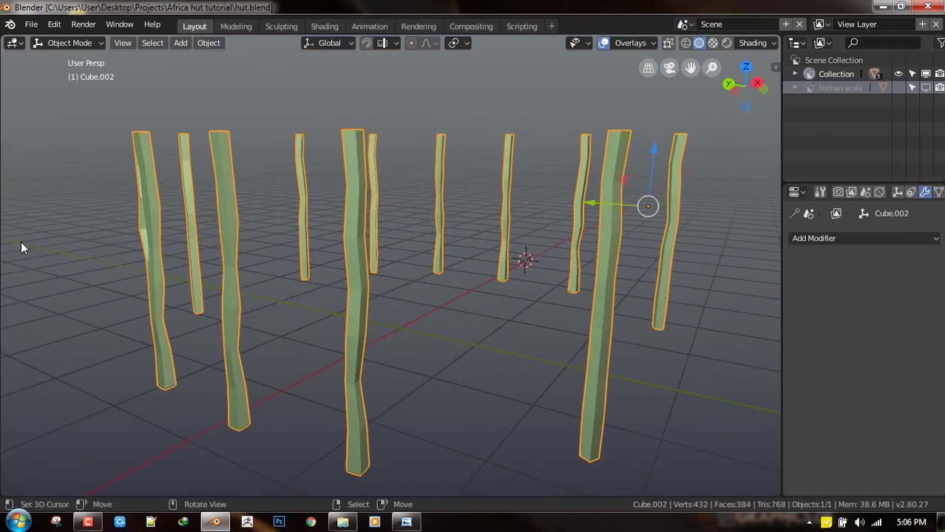
pyautogui.rightClick(417, 149)
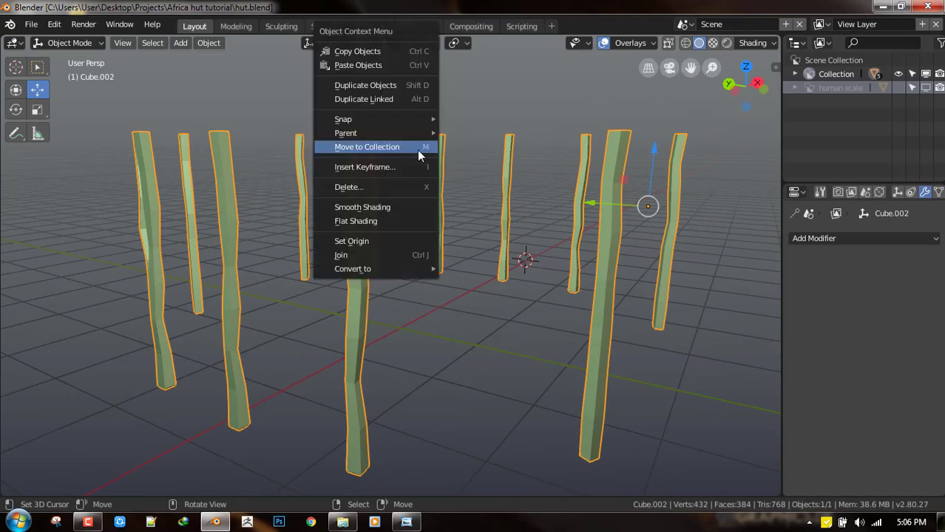
pyautogui.moveTo(617, 311); pyautogui.dragTo(578, 314, button='middle')
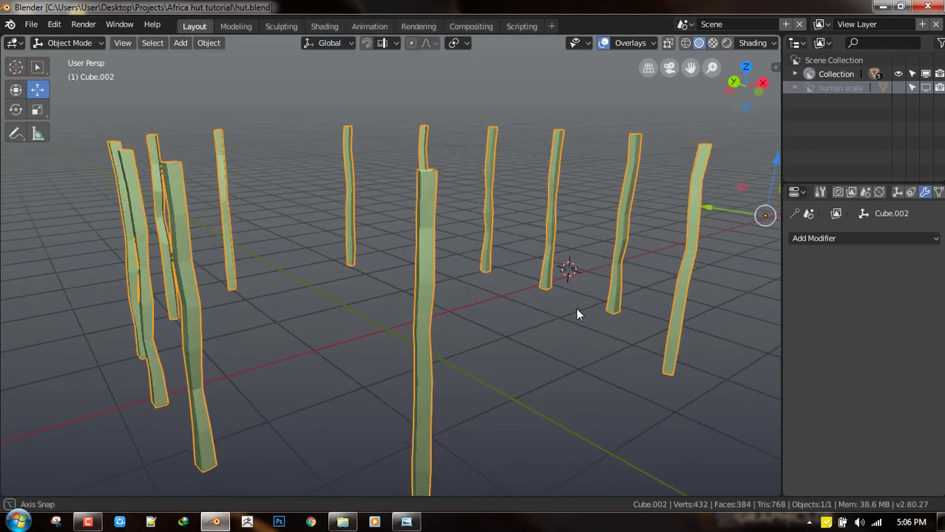
pyautogui.press('Tab')
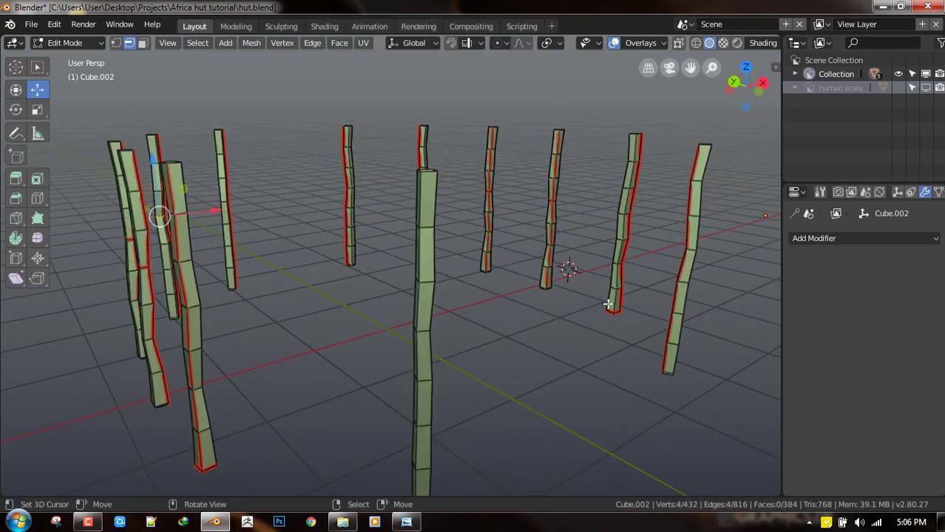
pyautogui.press('a')
pyautogui.press('Tab')
# Step: Add a Bevel modifier to the poles with the limit method set to Angle and a width of 0.011 m
pyautogui.click(848, 239)
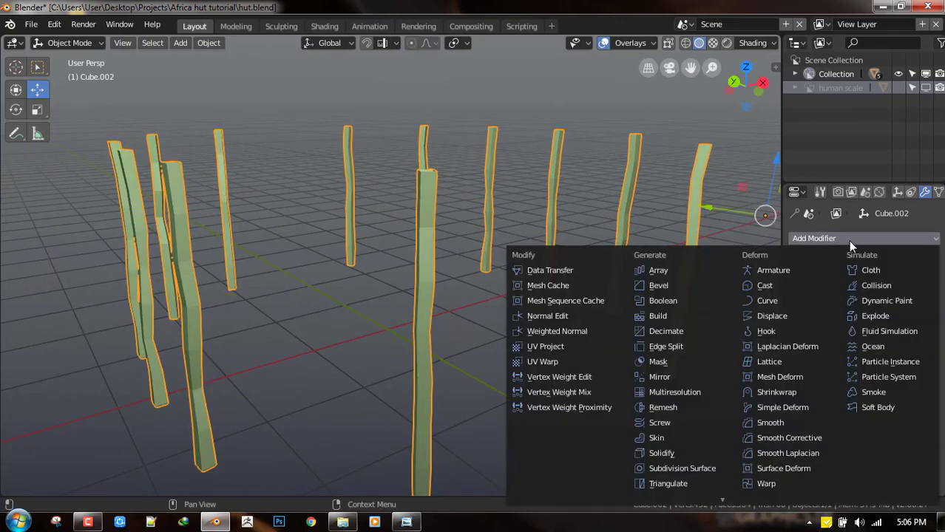
pyautogui.click(684, 288)
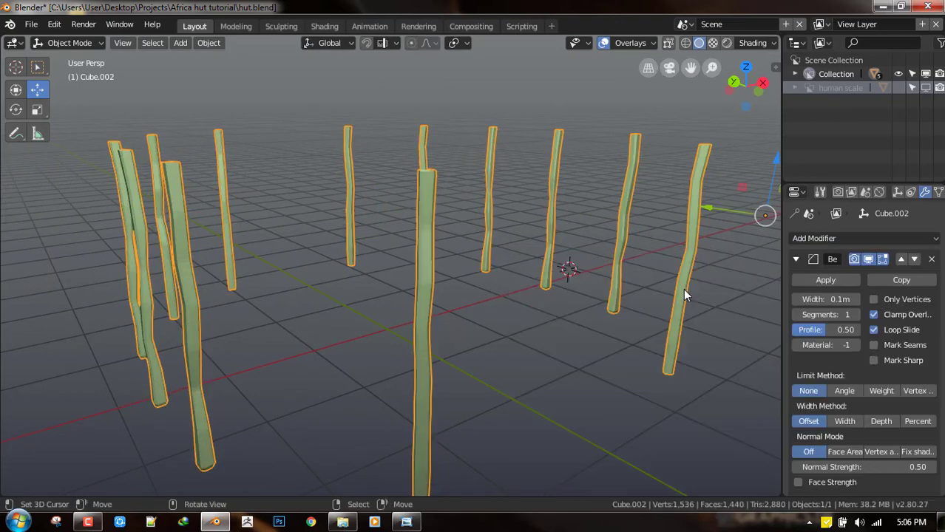
pyautogui.click(843, 391)
pyautogui.moveTo(432, 294); pyautogui.dragTo(439, 298, button='middle')
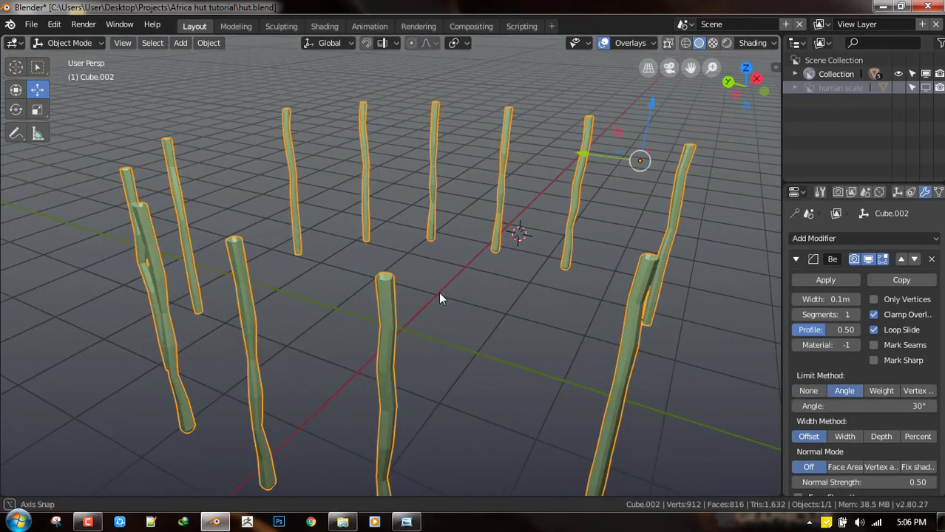
pyautogui.moveTo(844, 300); pyautogui.dragTo(812, 299)
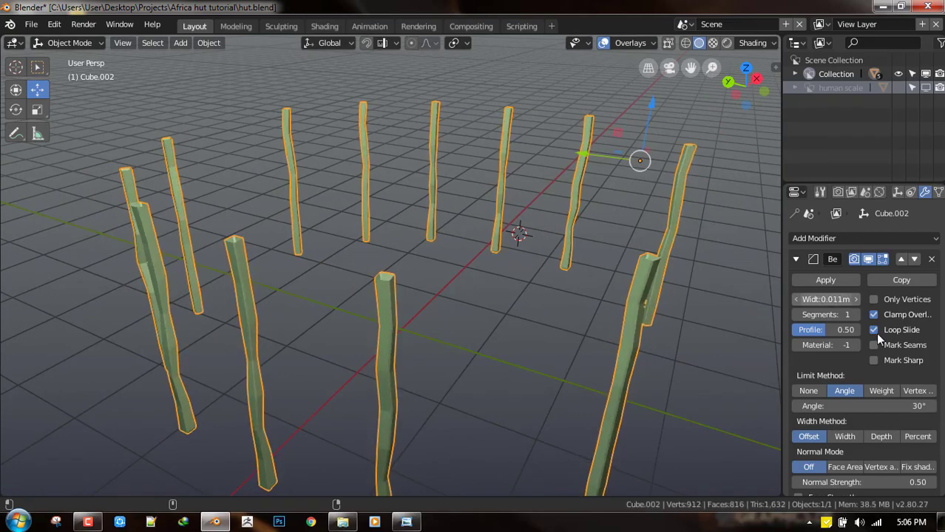
# Step: Reveal all hidden hut parts, clear the selection and bring the whole hut into view from the front
pyautogui.moveTo(603, 331); pyautogui.dragTo(432, 306, button='middle')
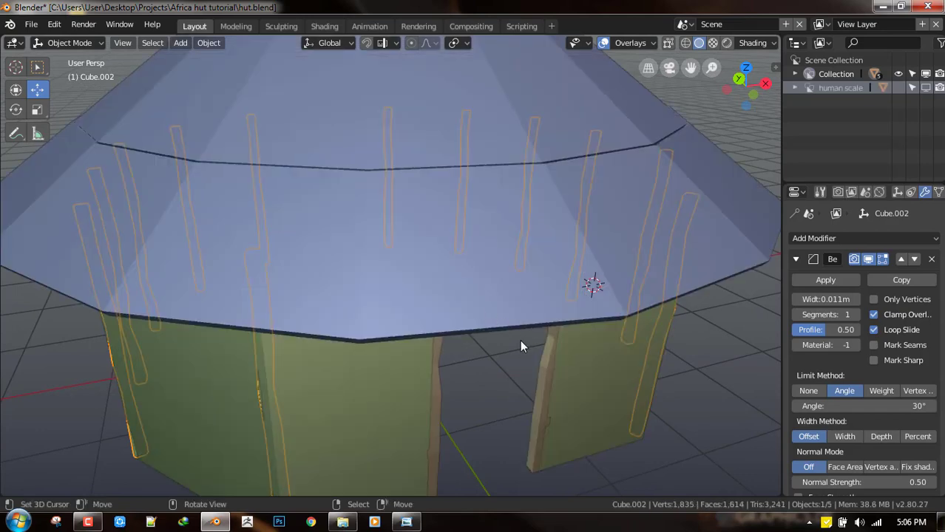
pyautogui.press('a')
pyautogui.moveTo(520, 340); pyautogui.dragTo(618, 291, button='middle')
pyautogui.hotkey('alt', 'a')
pyautogui.scroll(-5, 482, 308)
pyautogui.scroll(3, 503, 300)
pyautogui.scroll(-3, 604, 313)
# Step: Select all hut objects, apply their object transforms, deselect everything and save the file
pyautogui.press('a')
pyautogui.hotkey('ctrl', 'a')
pyautogui.click(609, 258)
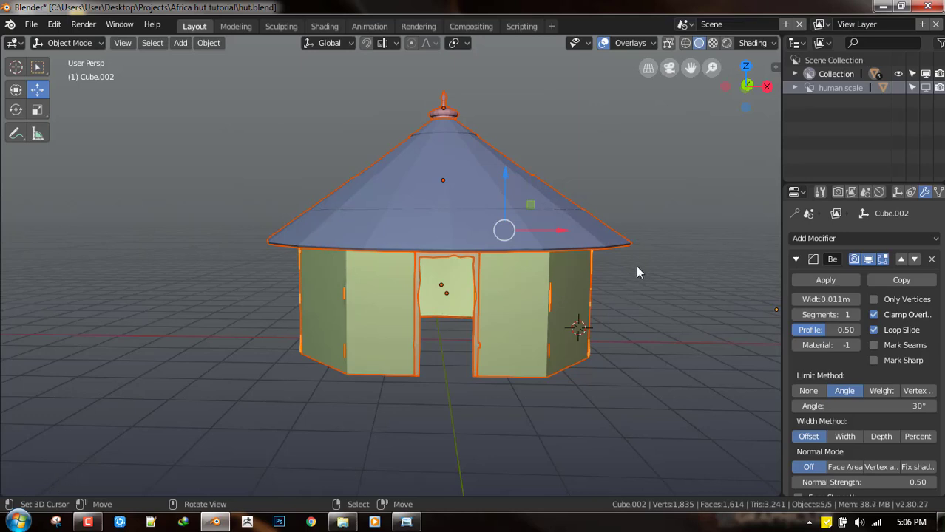
pyautogui.hotkey('alt', 'a')
pyautogui.hotkey('ctrl', 's')
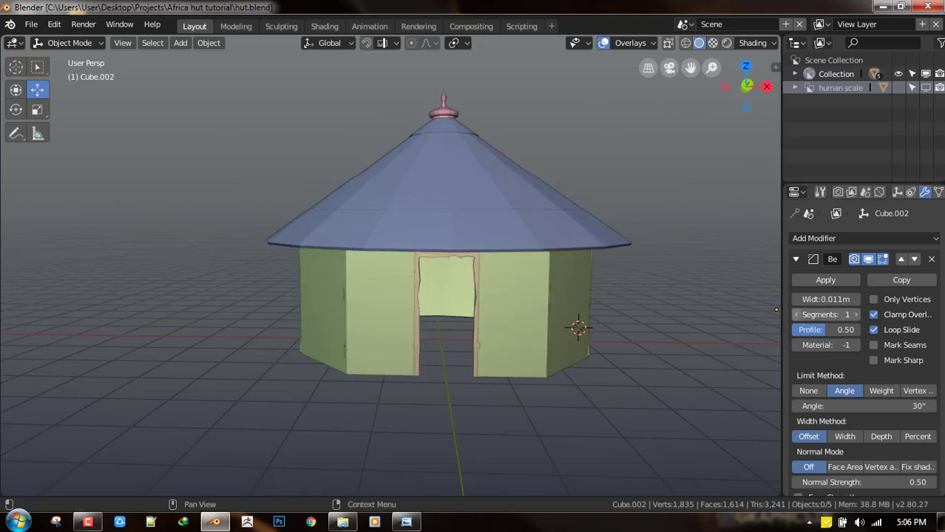